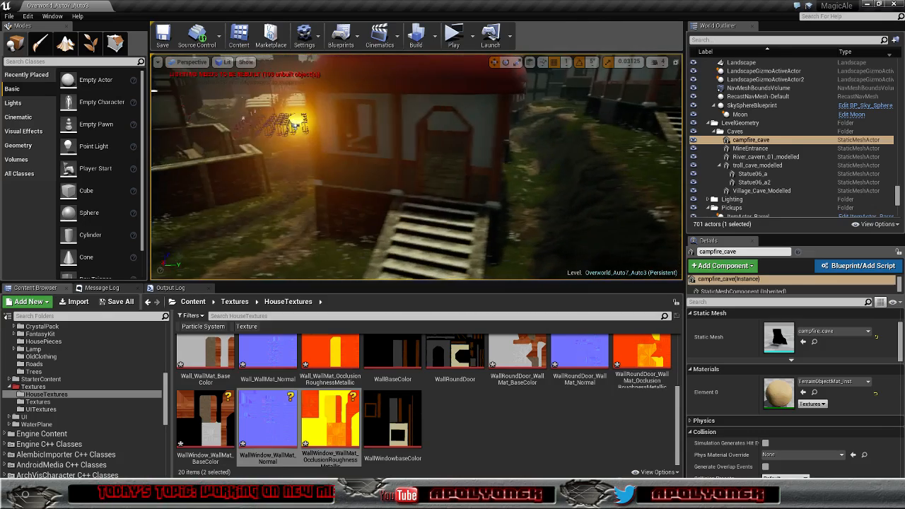
Examine the procedural house's walls, windows and foundation from several sides in the level
right_click_drag(412, 167, 580, 148)
key("a")
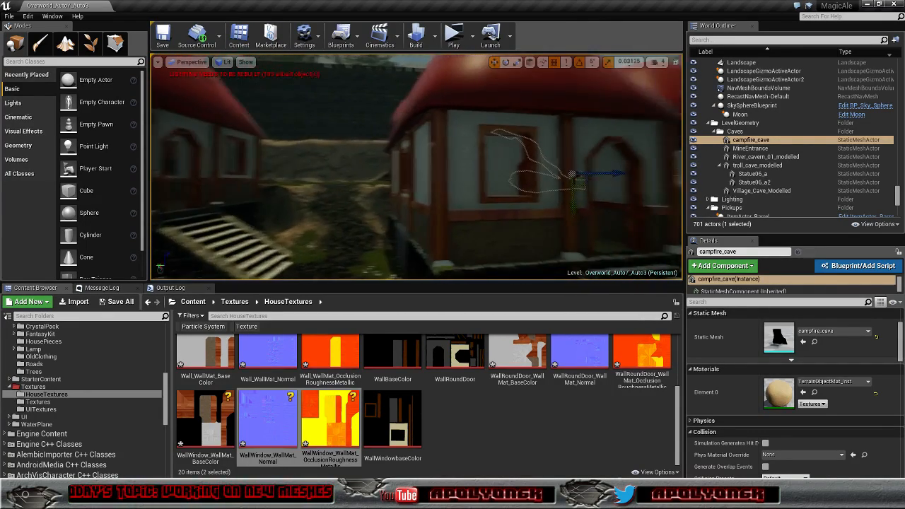
key("w")
right_click_drag(415, 166, 460, 167)
key("a")
key("d")
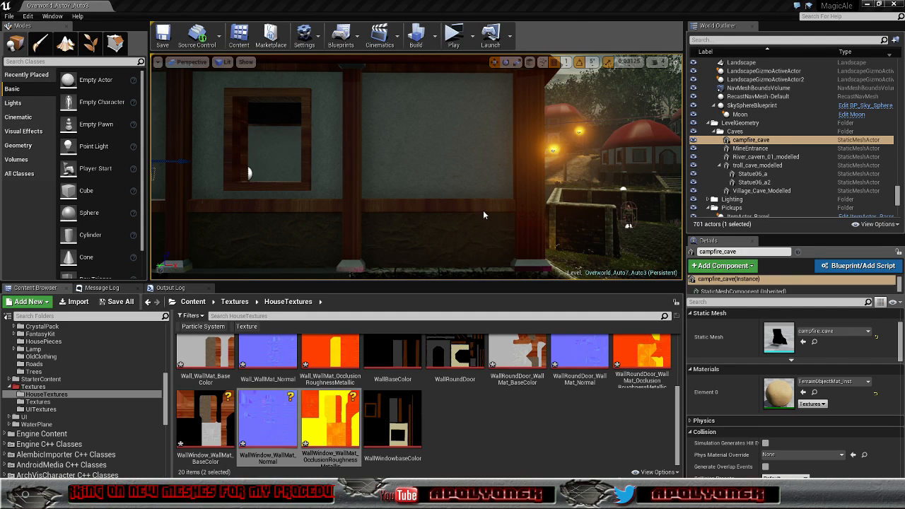
right_click_drag(463, 198, 538, 215)
right_click_drag(464, 198, 322, 191)
right_click_drag(464, 198, 534, 198)
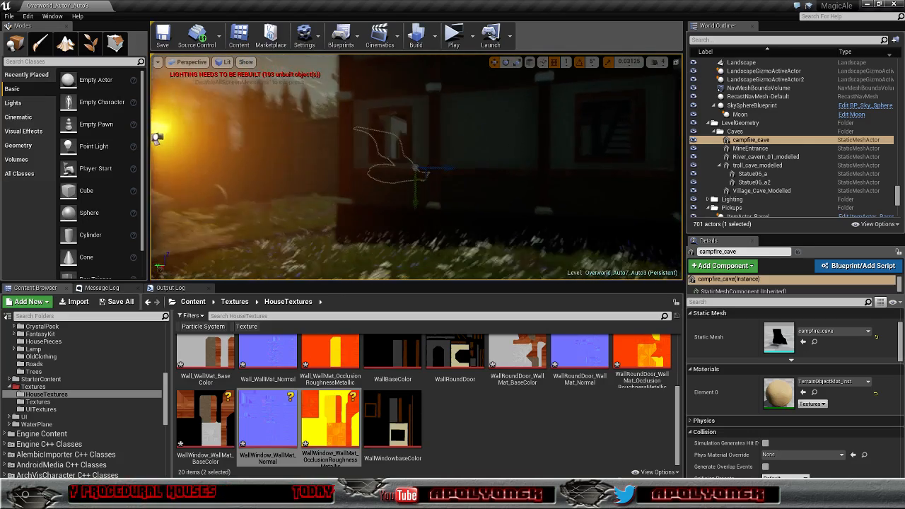
right_click_drag(416, 167, 495, 185)
right_click_drag(416, 167, 361, 191)
right_click_drag(537, 227, 476, 209)
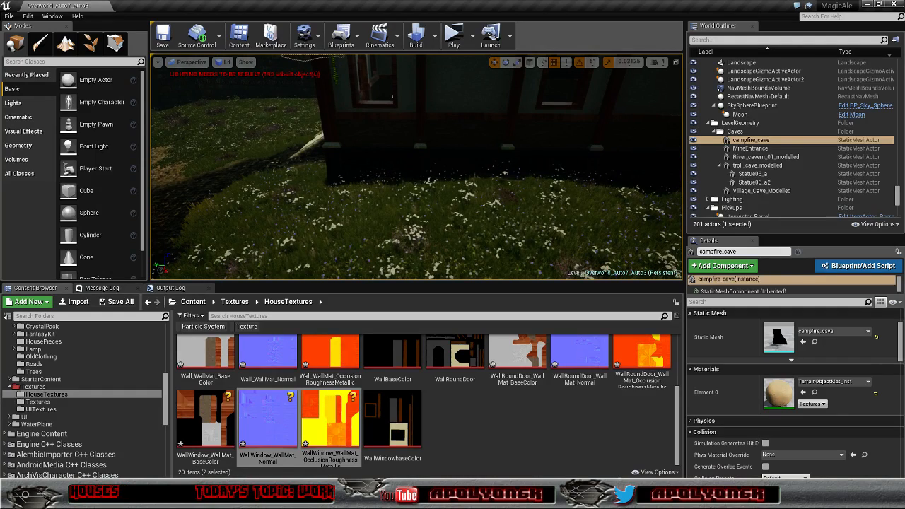
Select ProcHouse3, switch to Blender and inspect the FoundationWall mesh from the side
right_click(476, 164)
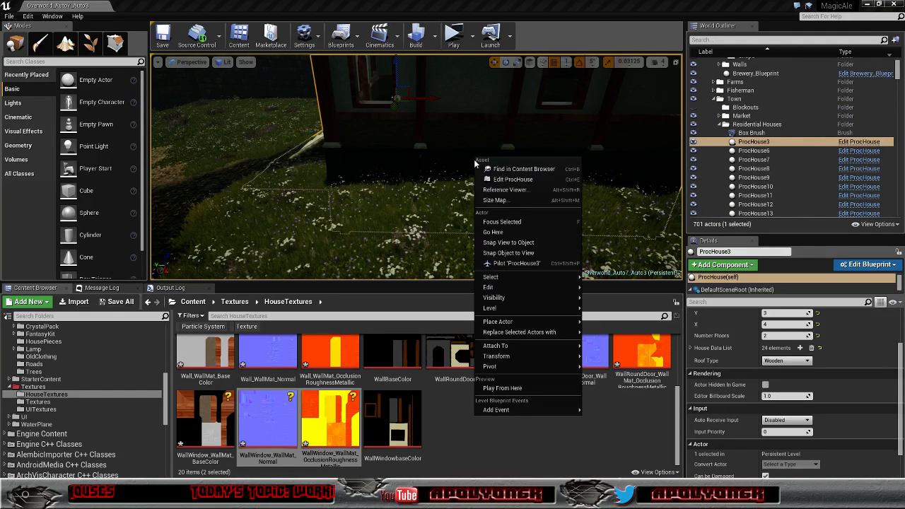
left_click(461, 425)
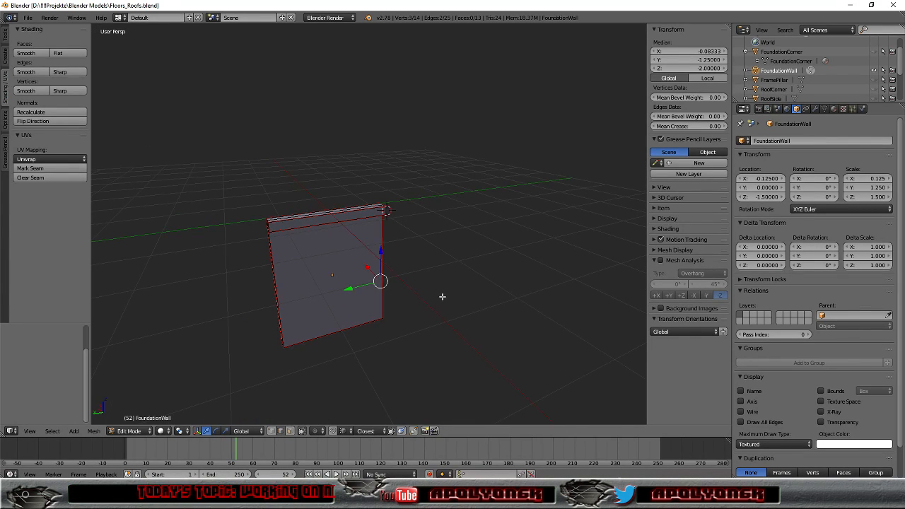
middle_click_drag(442, 296, 475, 285)
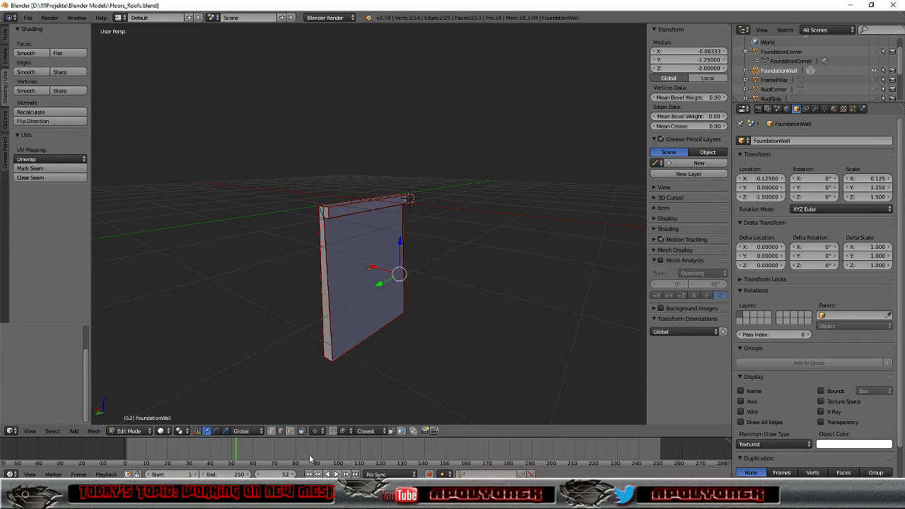
Switch back to Unreal Editor, set the viewport to Unlit shading and inspect the foundation of ProcHouse3
left_click(219, 495)
left_click(177, 449)
mouse_move(484, 204)
right_mouse_down()
mouse_move(472, 198)
mouse_move(484, 205)
right_mouse_up()
key("w")
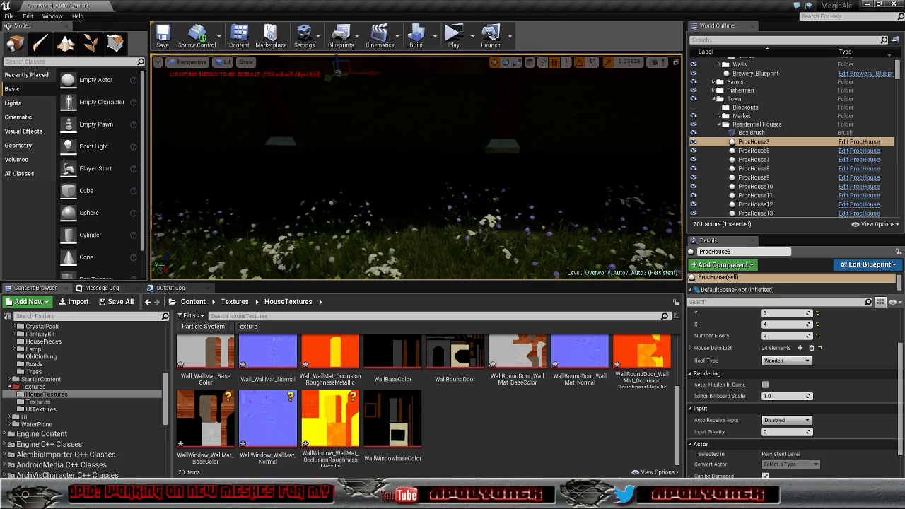
left_click(224, 63)
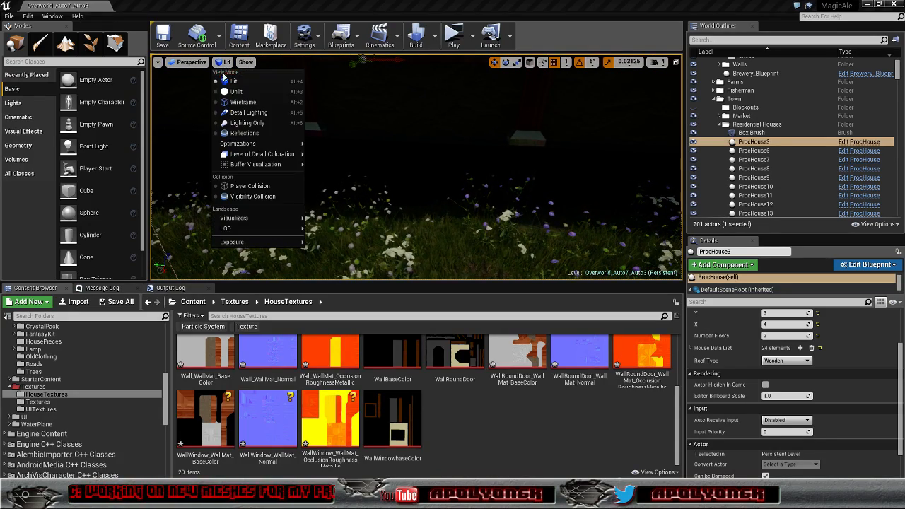
left_click(236, 92)
right_click_drag(348, 158, 347, 159)
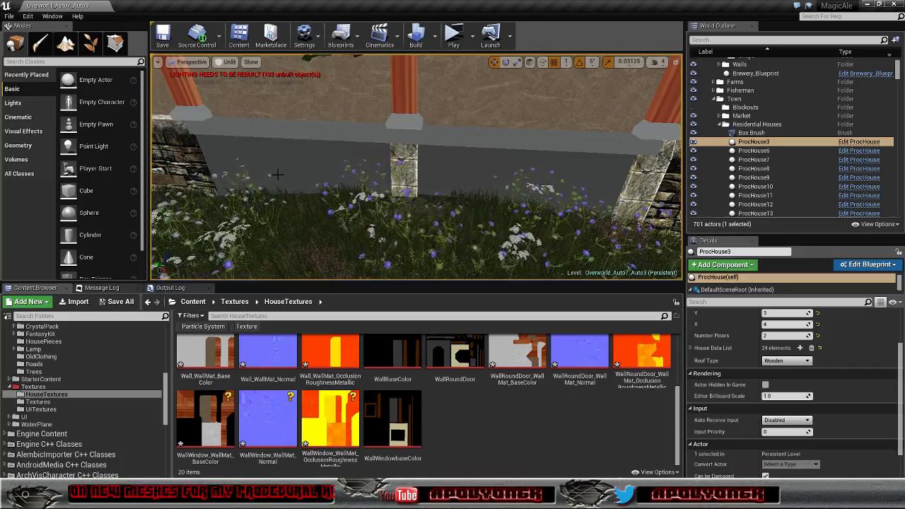
right_click_drag(278, 173, 277, 173)
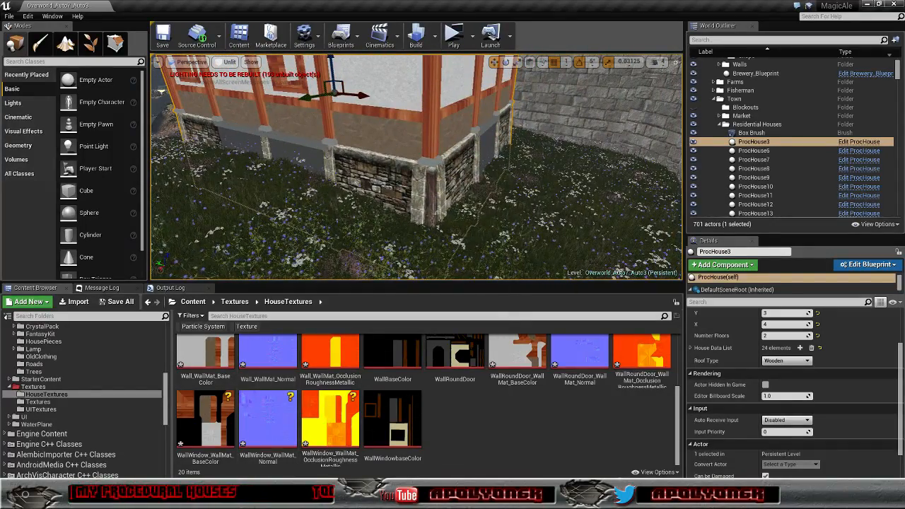
Switch to Blender and change the screen layout to UV Editing for the FoundationWall mesh
key("alt+Tab")
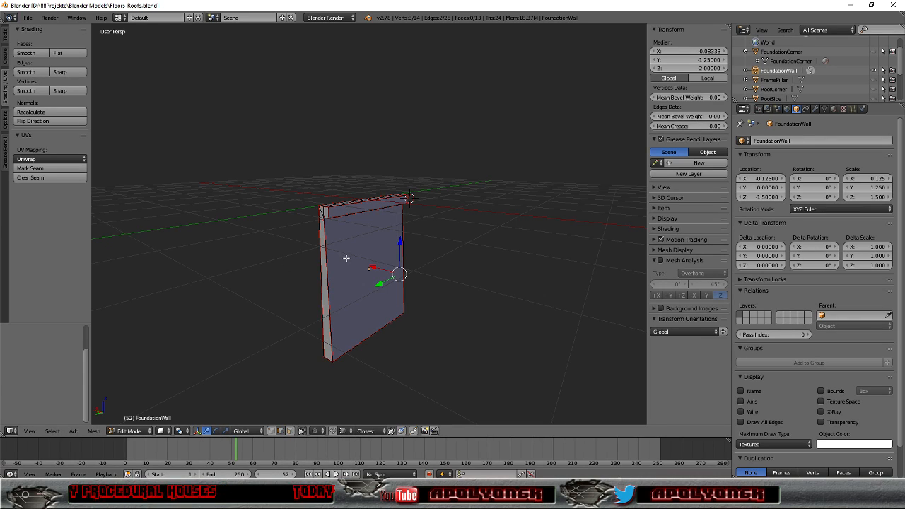
left_click(118, 17)
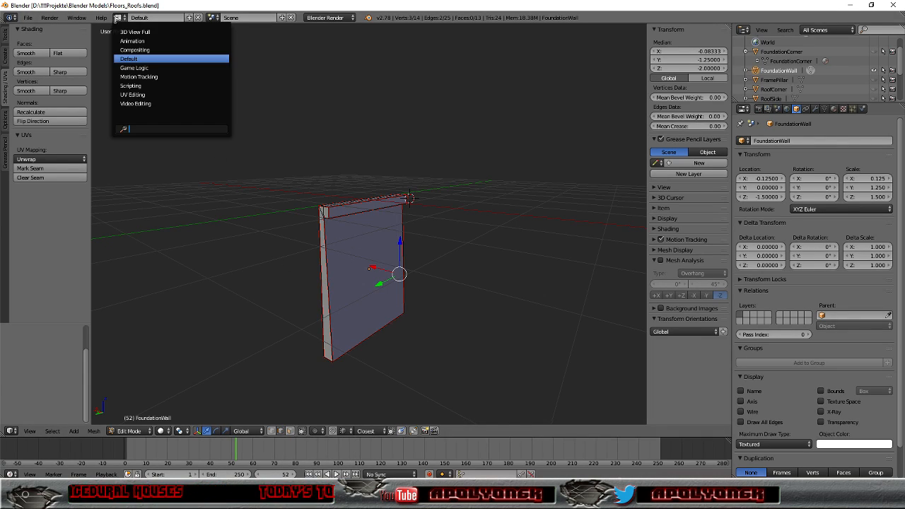
left_click(127, 94)
mouse_move(651, 310)
middle_mouse_down()
mouse_move(830, 381)
mouse_move(627, 360)
mouse_move(653, 327)
mouse_move(642, 320)
middle_mouse_up()
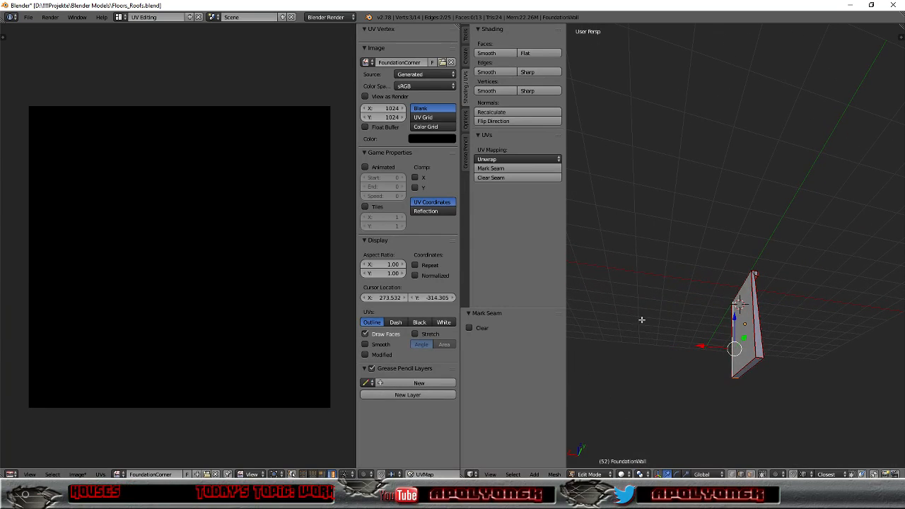
middle_click_drag(749, 356, 688, 370)
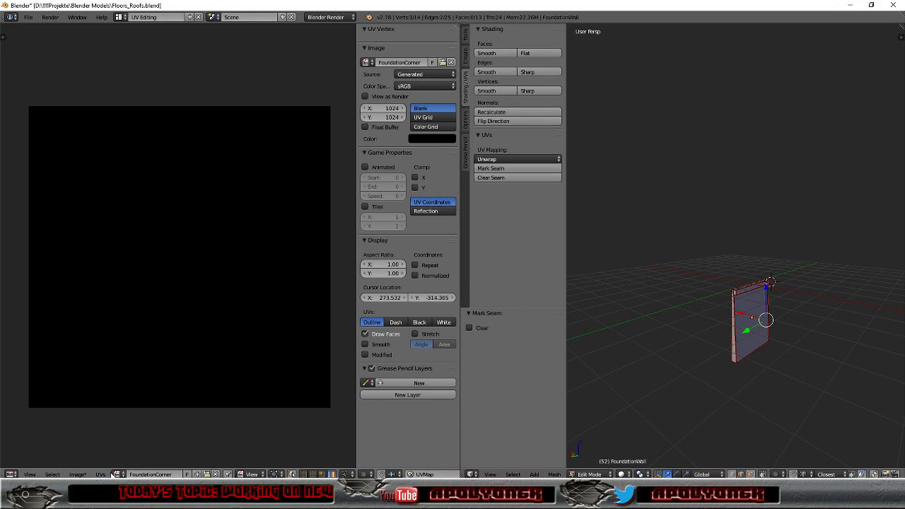
Display the FoundationWallBaseColor image in the UV editor
left_click(118, 474)
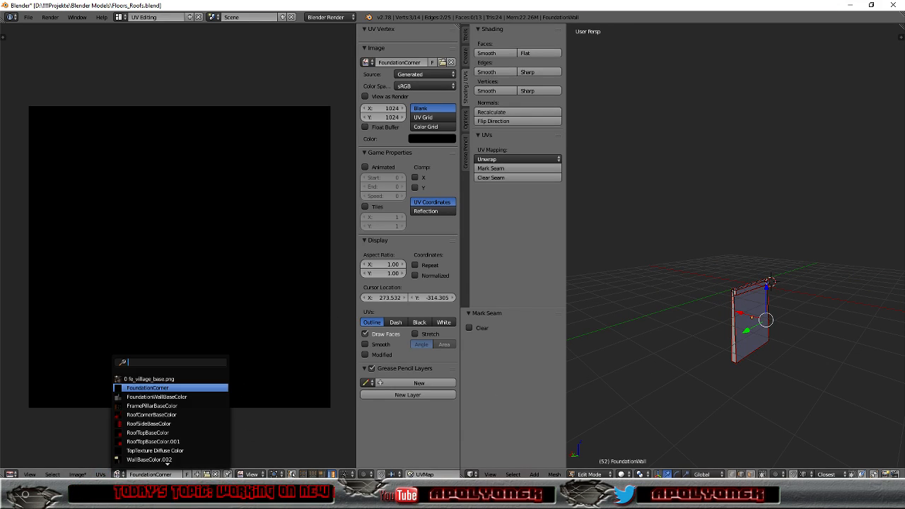
left_click(123, 398)
middle_click_drag(697, 318, 692, 340)
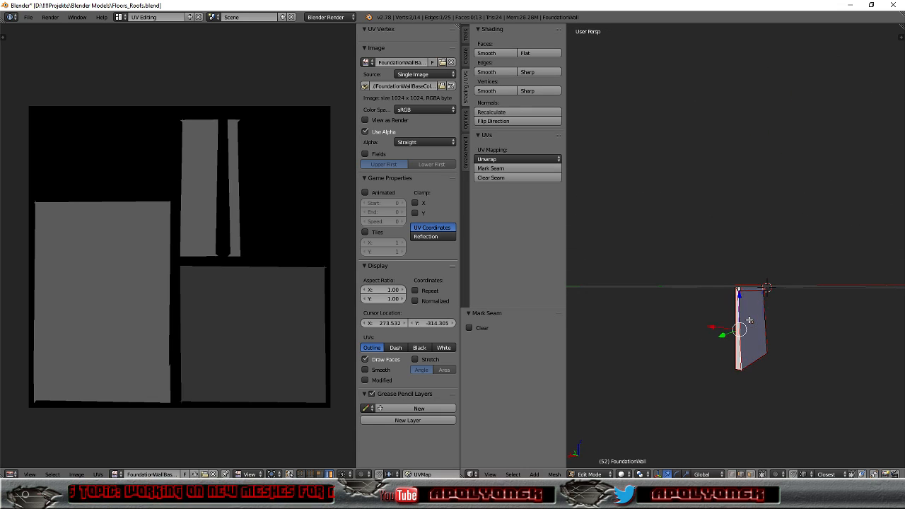
Select the entire FoundationWall mesh and unwrap its UVs with the standard Unwrap method
key("a")
key("a")
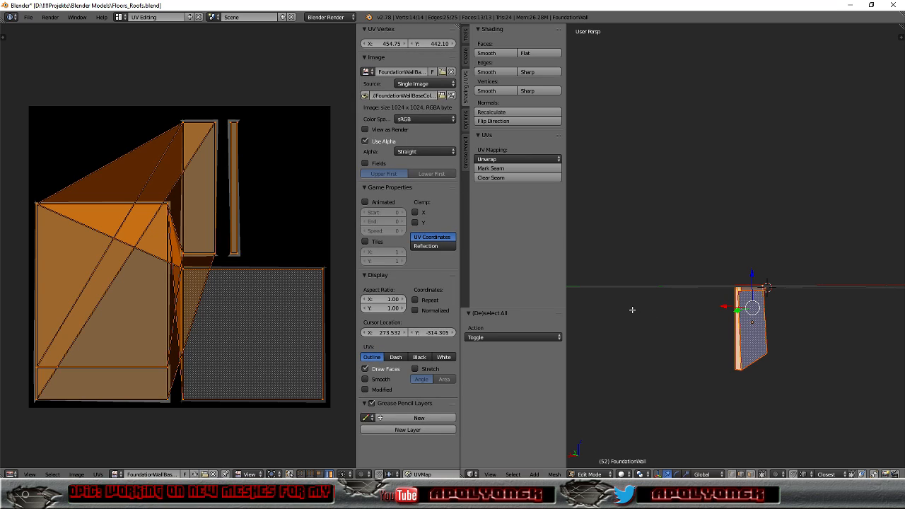
left_click(504, 160)
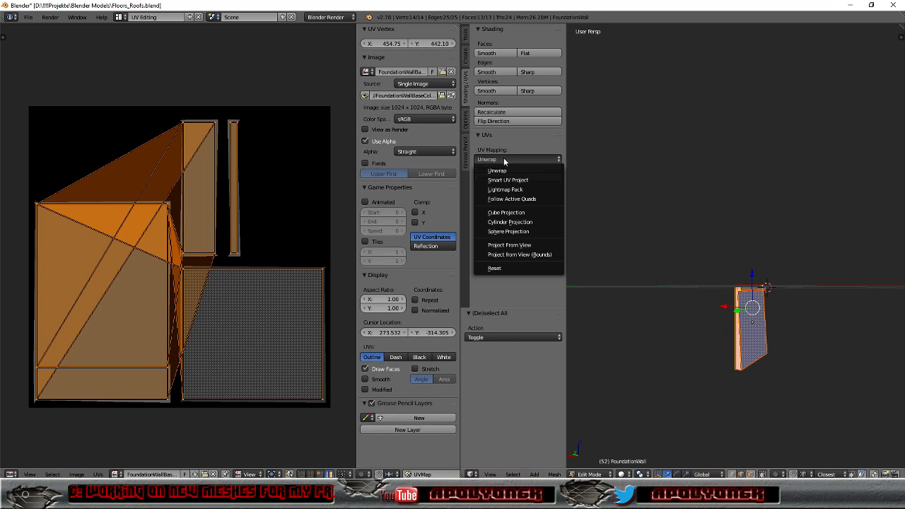
left_click(504, 171)
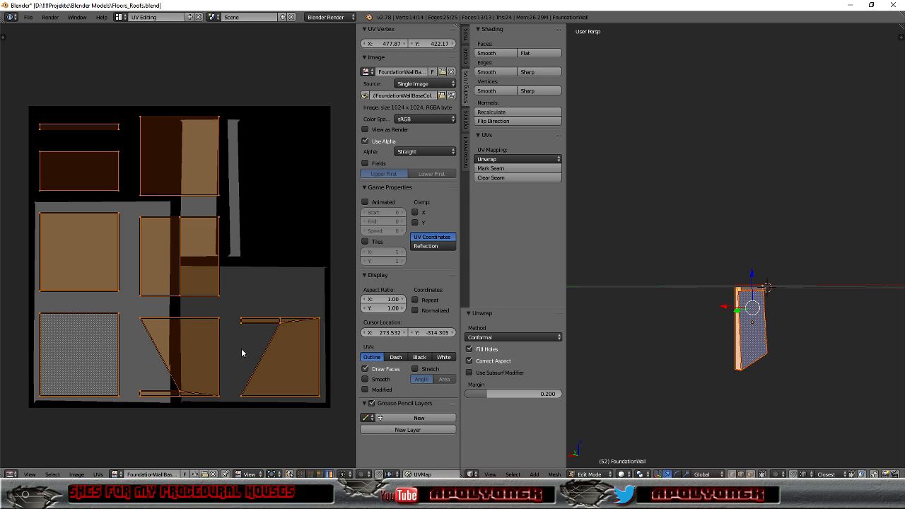
middle_click_drag(638, 350, 637, 377)
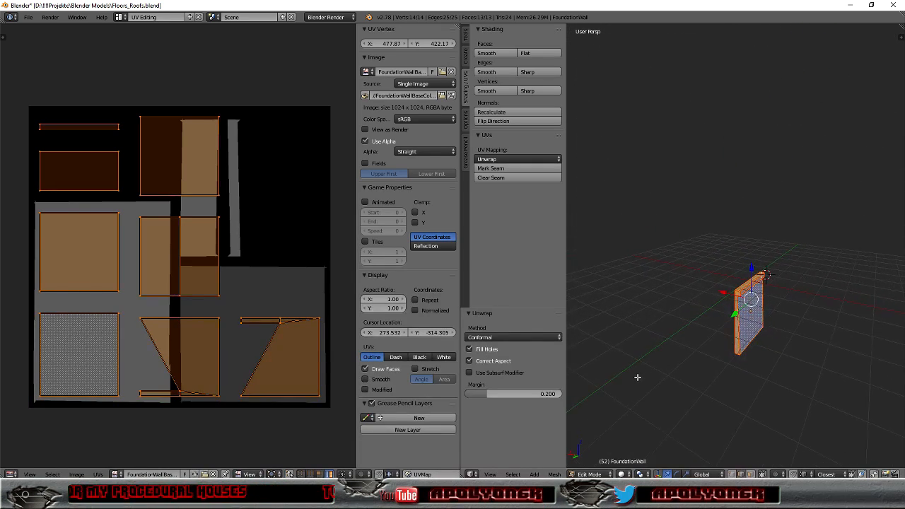
left_click(509, 160)
left_click(509, 171)
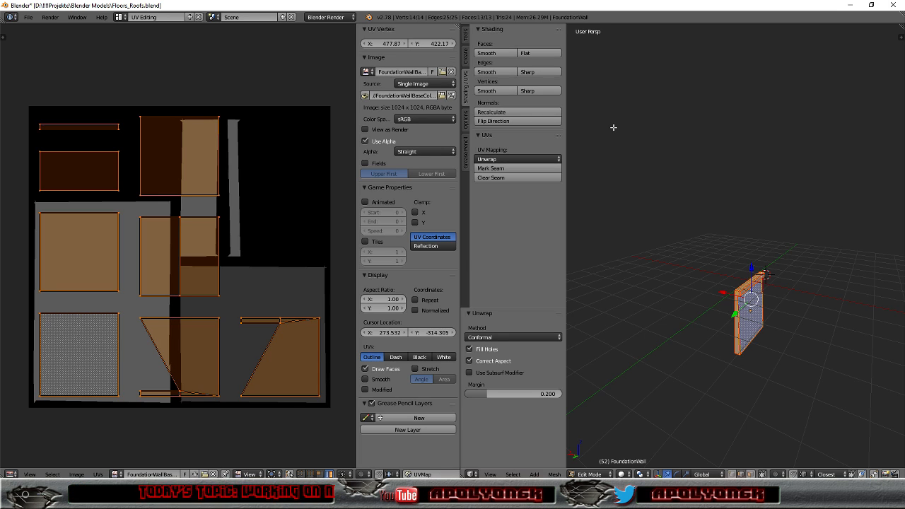
Examine the top ledge and side faces of the FoundationWall mesh up close from several angles
scroll(788, 372, "up", 6)
middle_click_drag(803, 263, 835, 293)
scroll(778, 278, "down", 4)
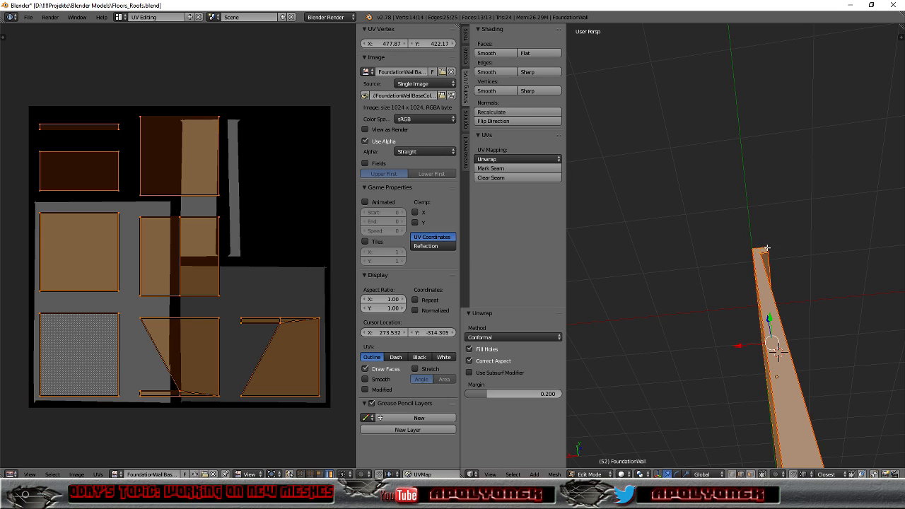
middle_click_drag(828, 336, 824, 415)
scroll(882, 301, "down", 5)
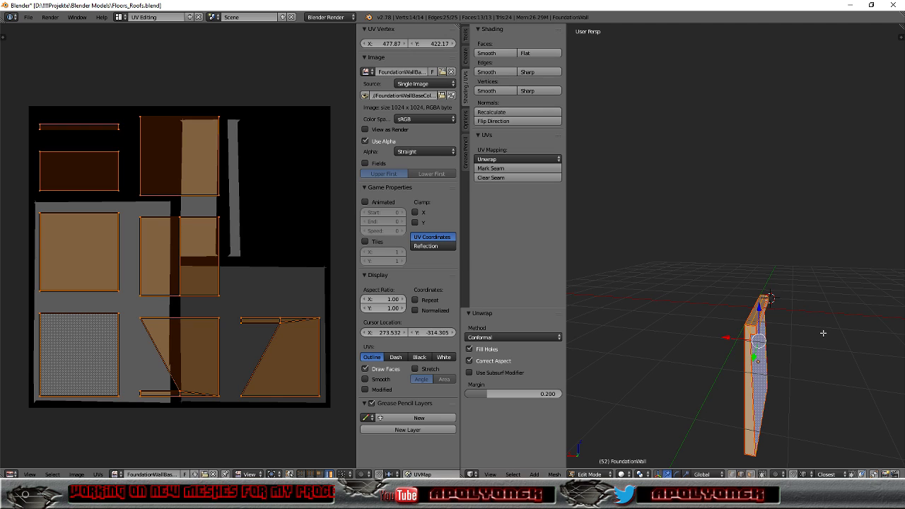
scroll(808, 337, "up", 5)
middle_click_drag(808, 337, 774, 283)
scroll(770, 276, "down", 4)
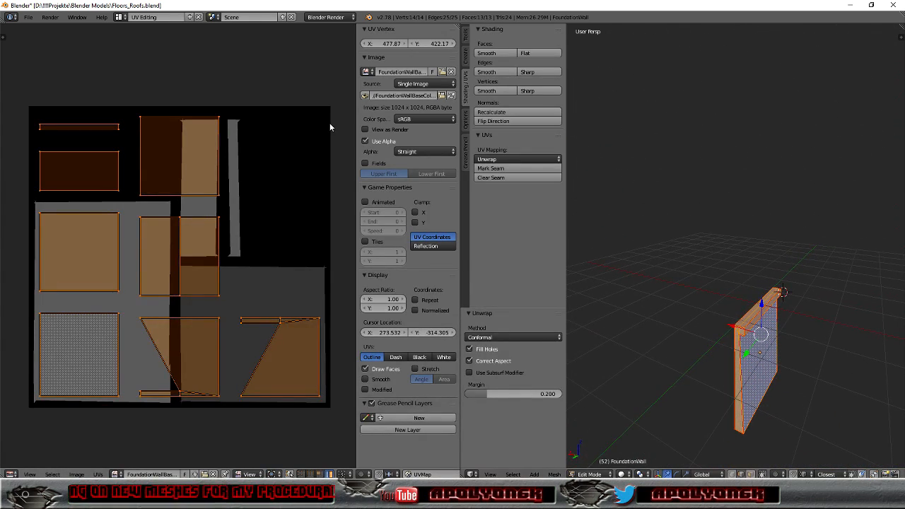
Return to the Default layout in Object Mode, hide FoundationWall and show FoundationCorner instead
left_click(119, 19)
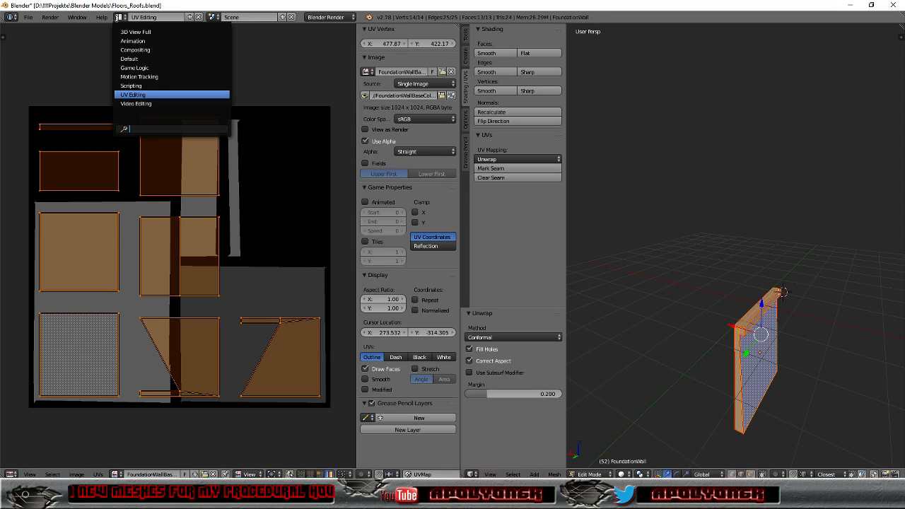
left_click(128, 59)
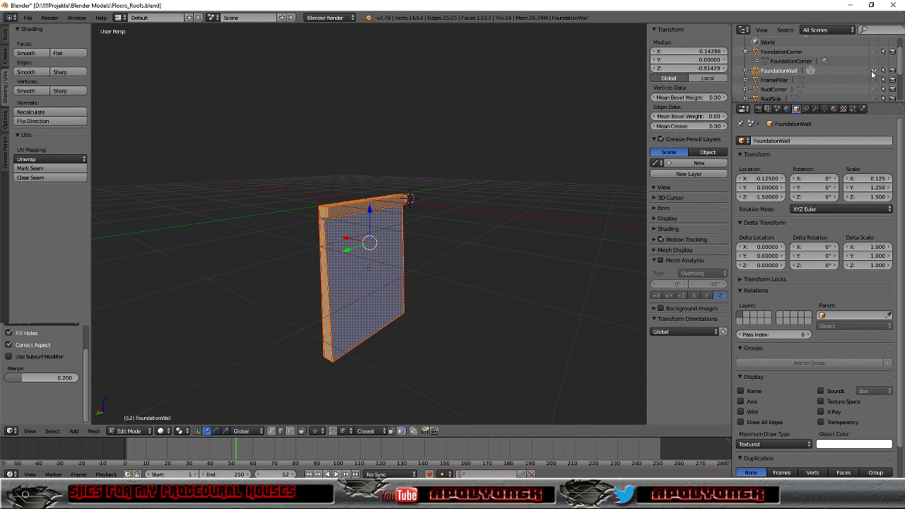
key("Tab")
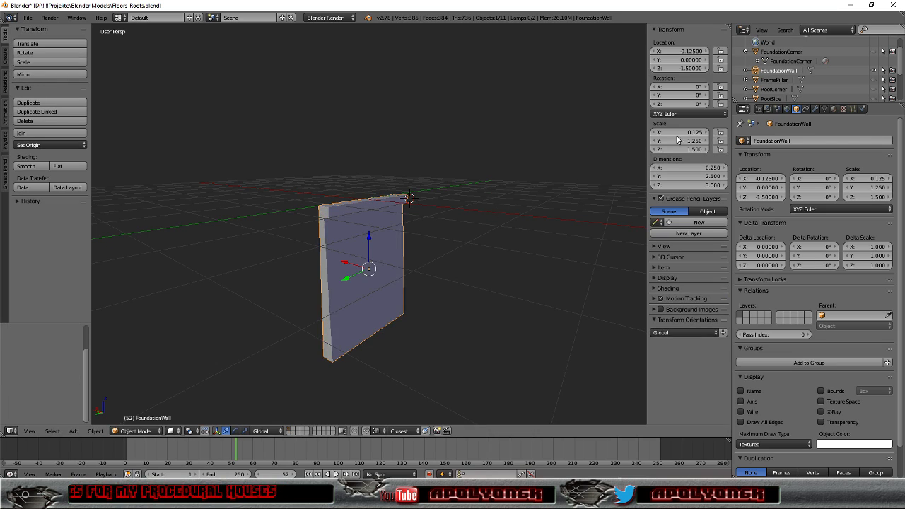
left_click(877, 70)
left_click(875, 52)
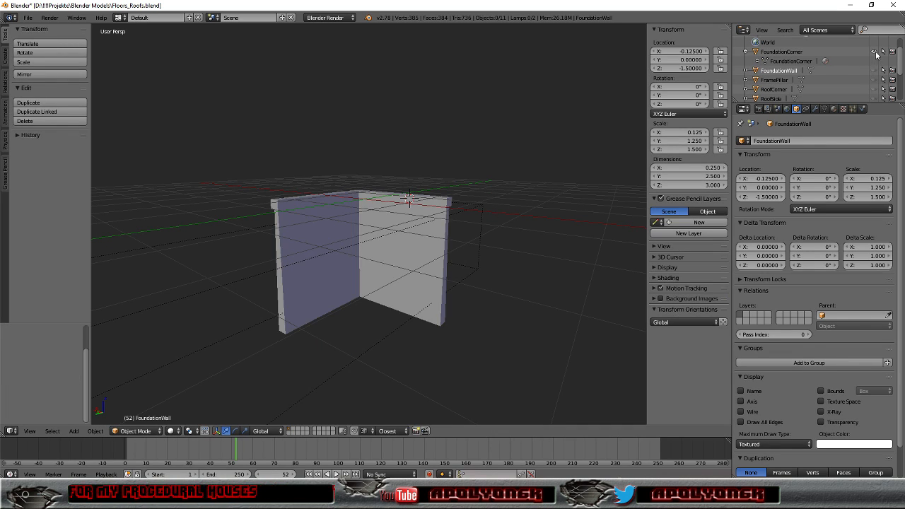
middle_click_drag(463, 244, 544, 237)
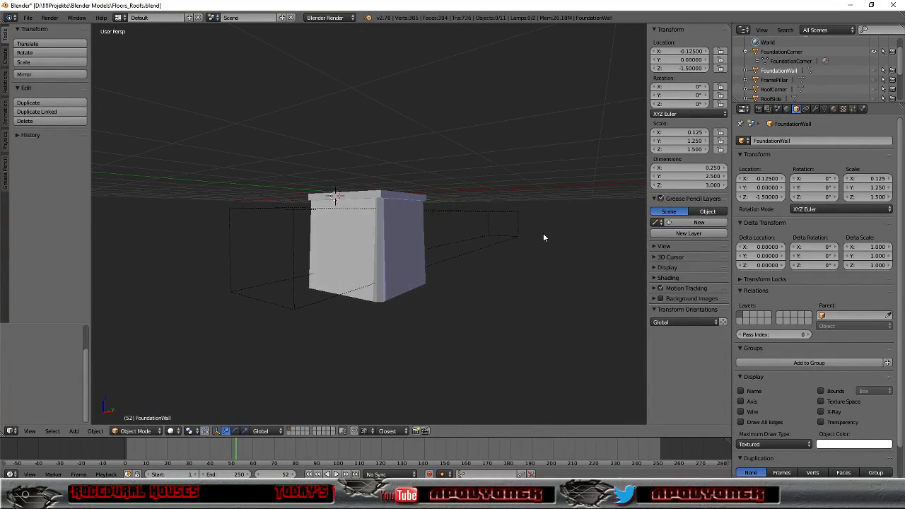
Display the FoundationCorner image in the UV Editing layout and put the FoundationCorner mesh into Edit Mode
left_click(119, 17)
left_click(131, 93)
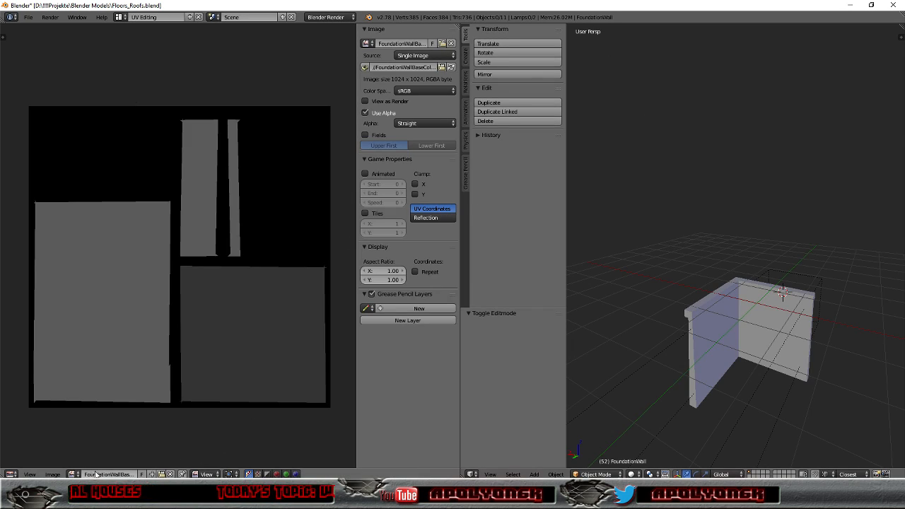
left_click(73, 475)
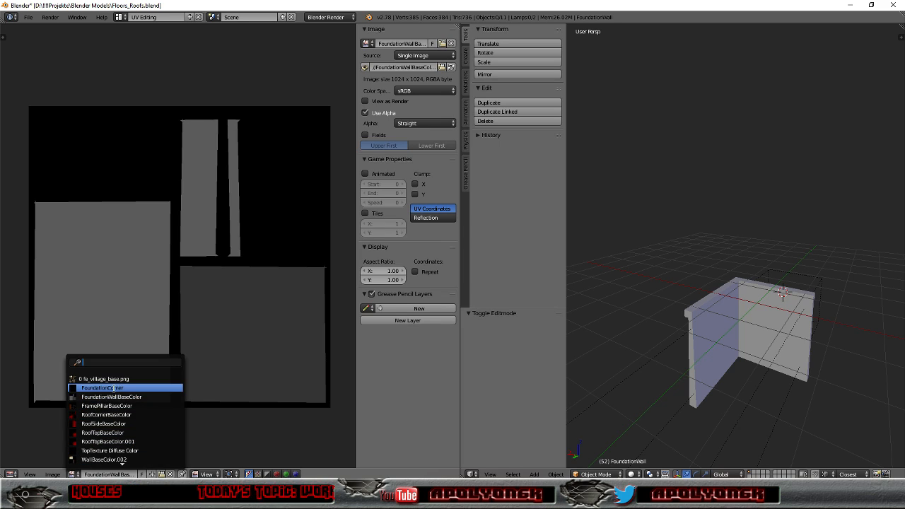
left_click(116, 389)
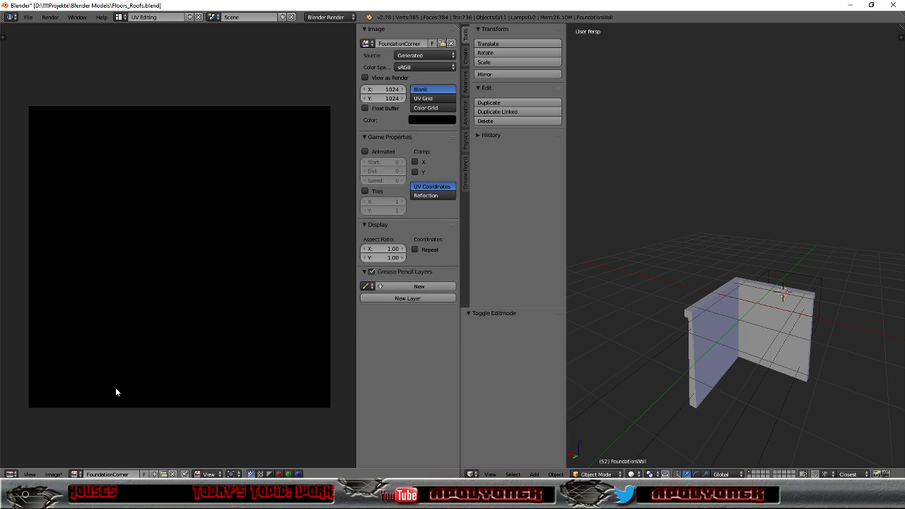
right_click(724, 331)
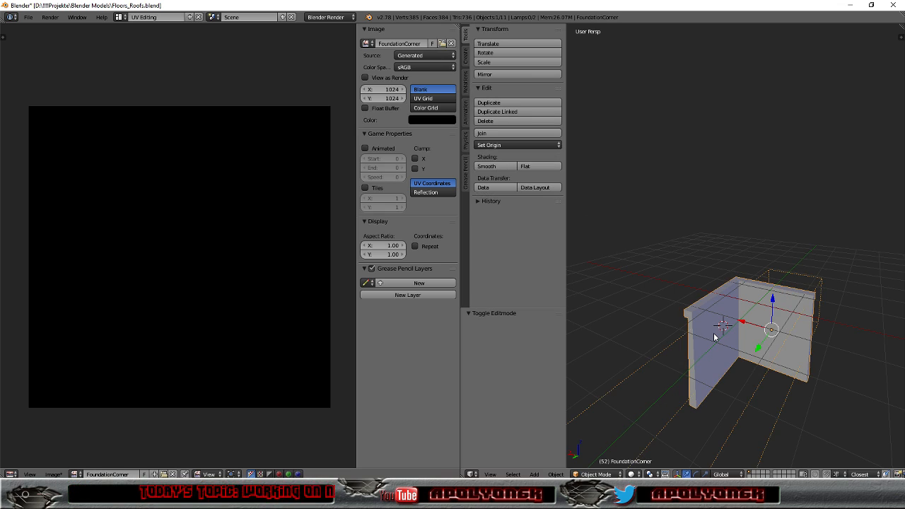
key("Tab")
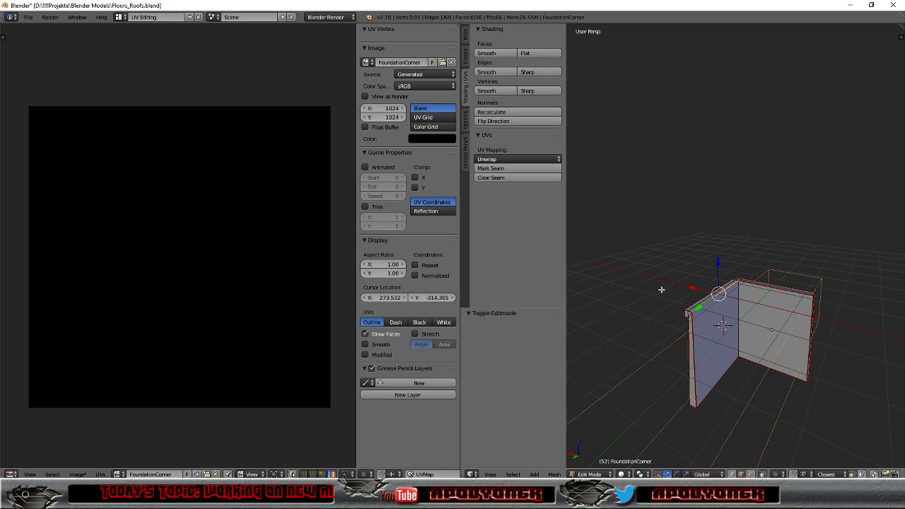
Select the entire FoundationCorner mesh and unwrap its UVs with the standard Unwrap method using a margin of 0.059
key("a")
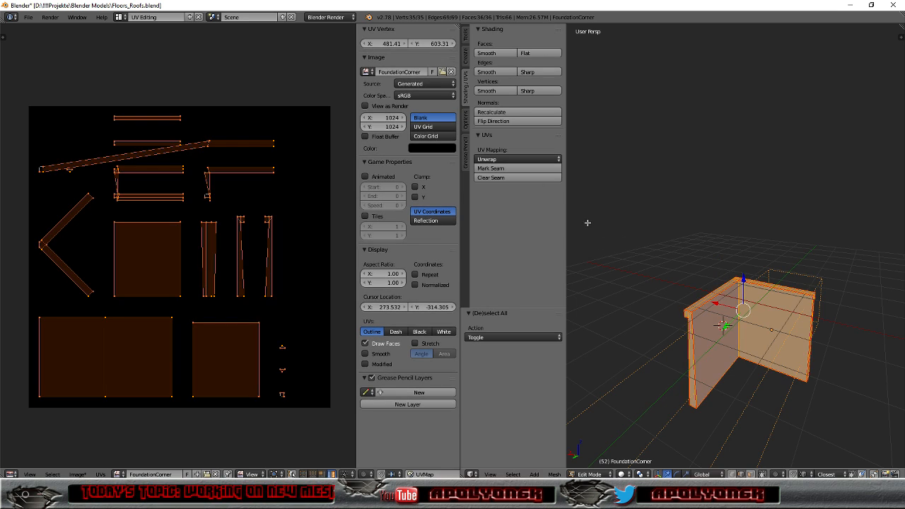
left_click(511, 159)
left_click(513, 172)
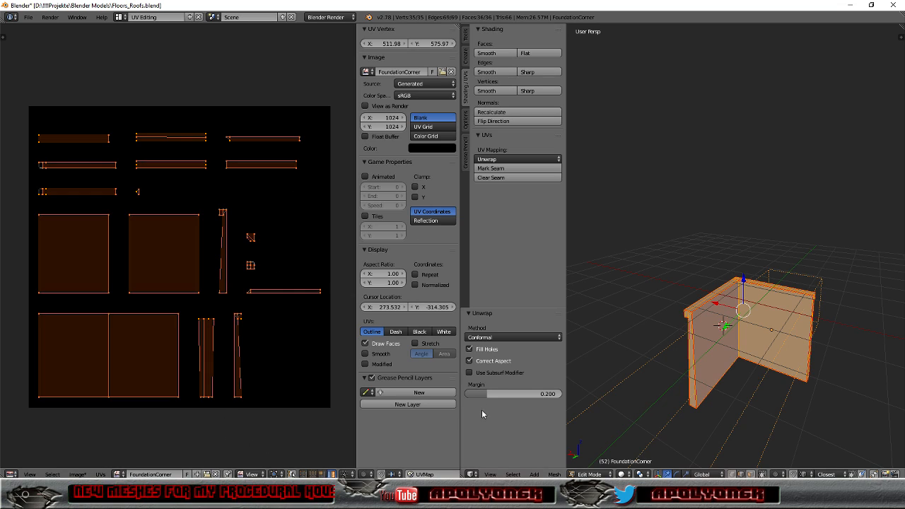
left_click_drag(486, 393, 472, 393)
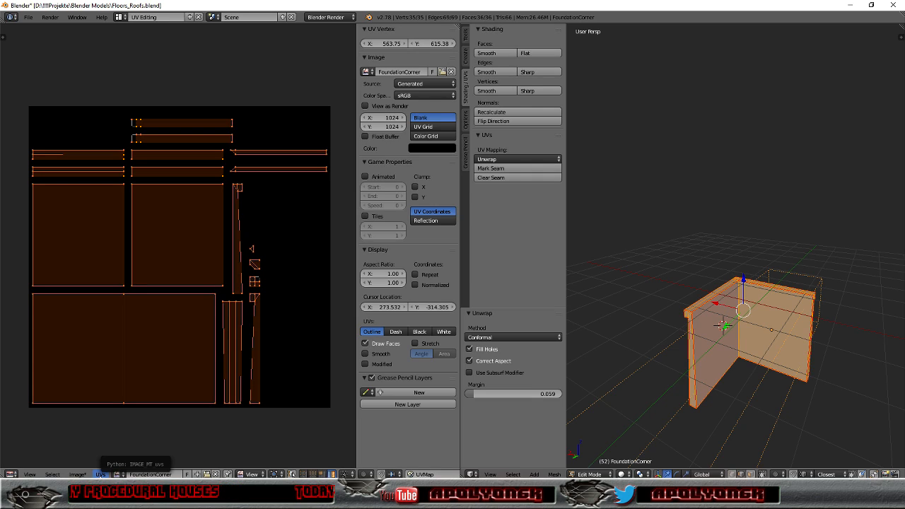
Run Pack Islands four times in a row on the FoundationCorner UVs to rearrange the layout within the image
left_click(101, 473)
left_click(136, 387)
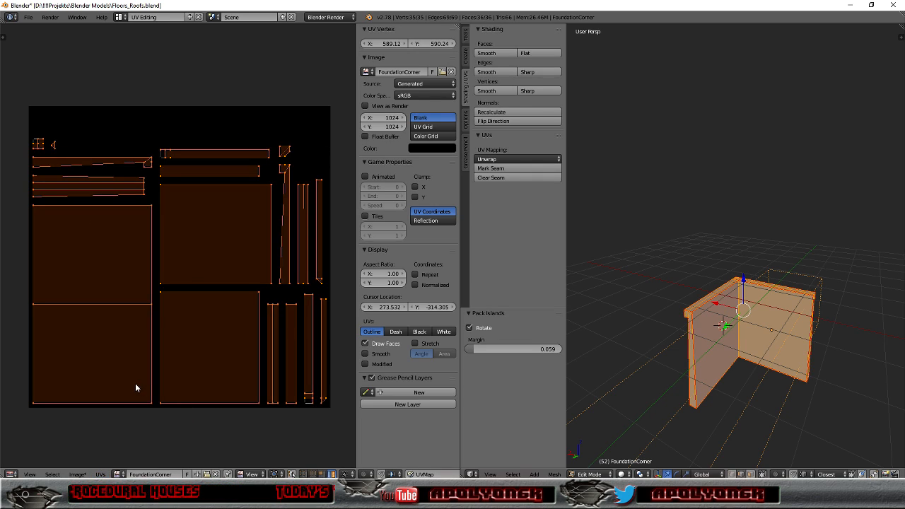
left_click(100, 473)
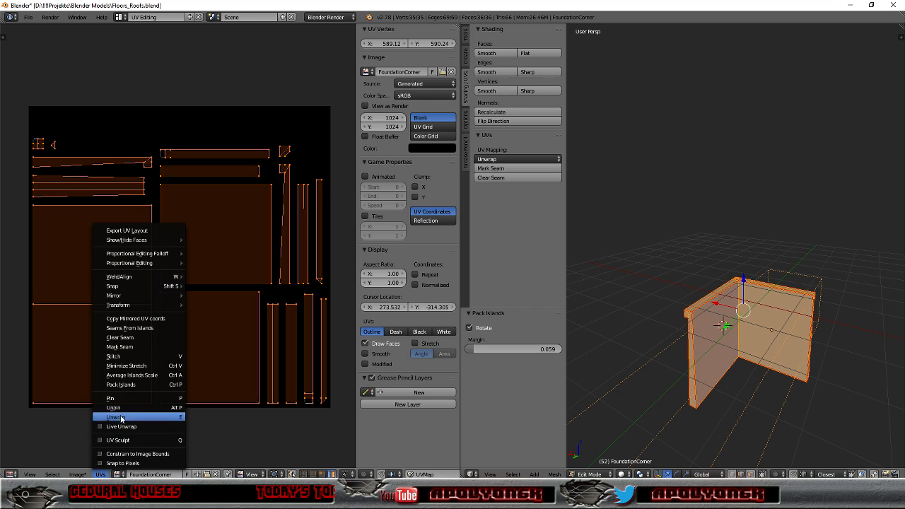
left_click(129, 388)
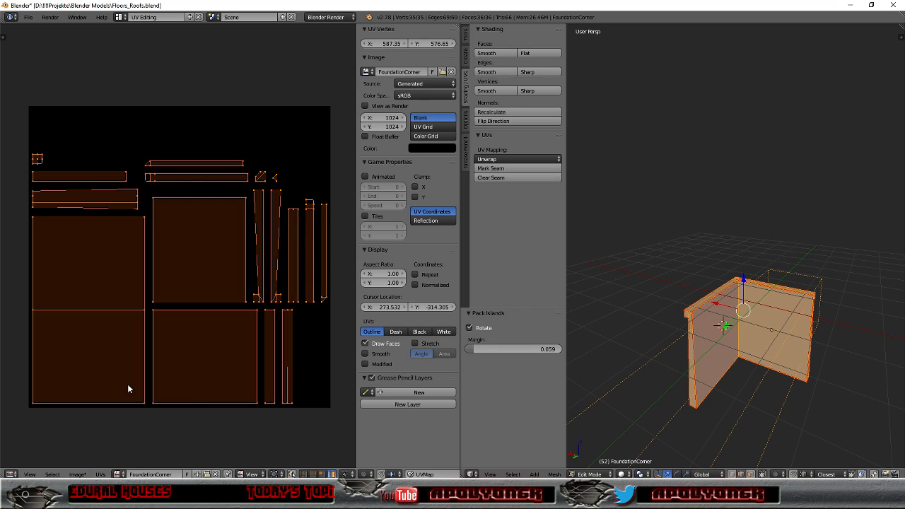
left_click(99, 473)
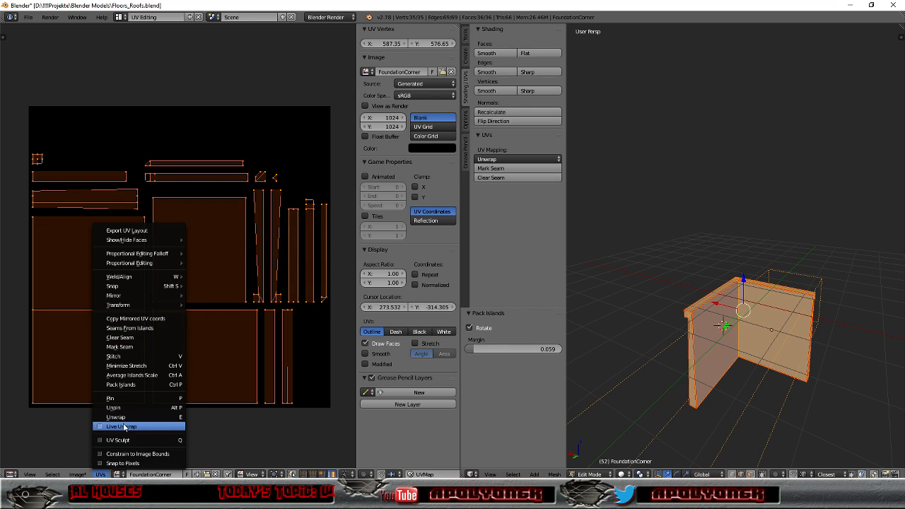
left_click(124, 385)
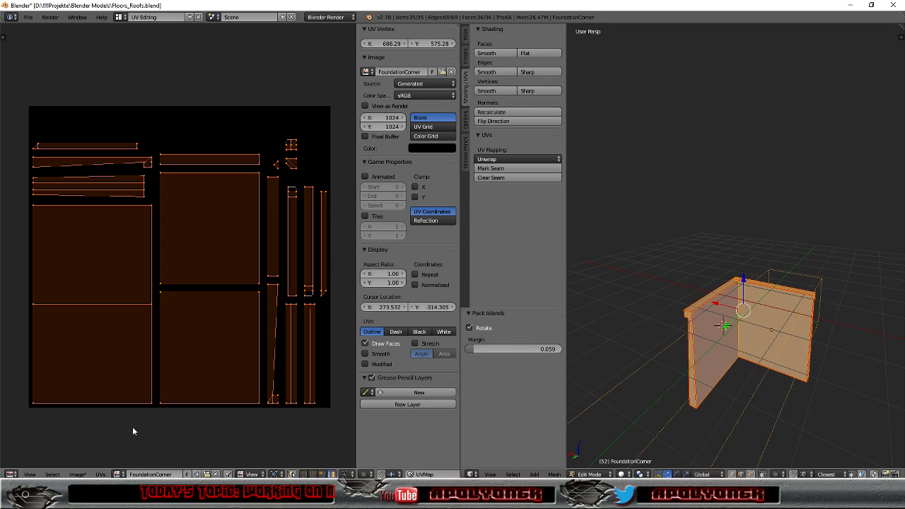
left_click(100, 474)
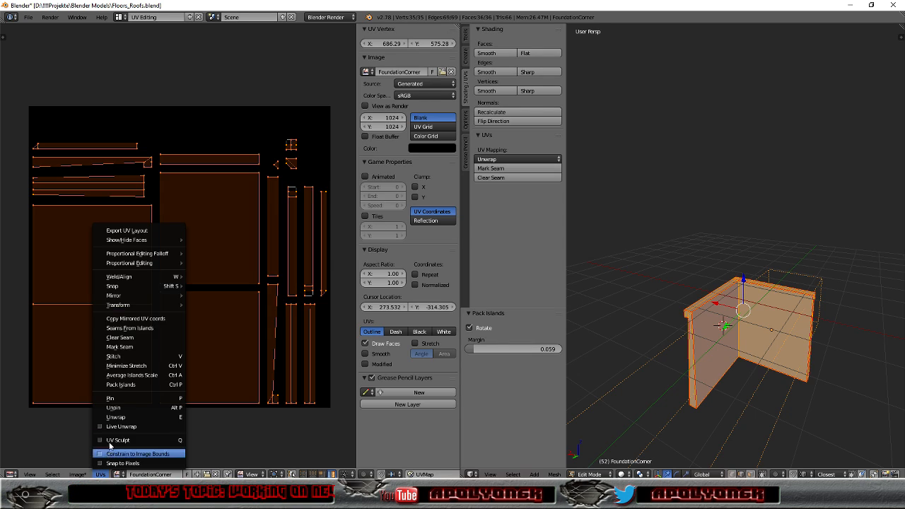
left_click(121, 385)
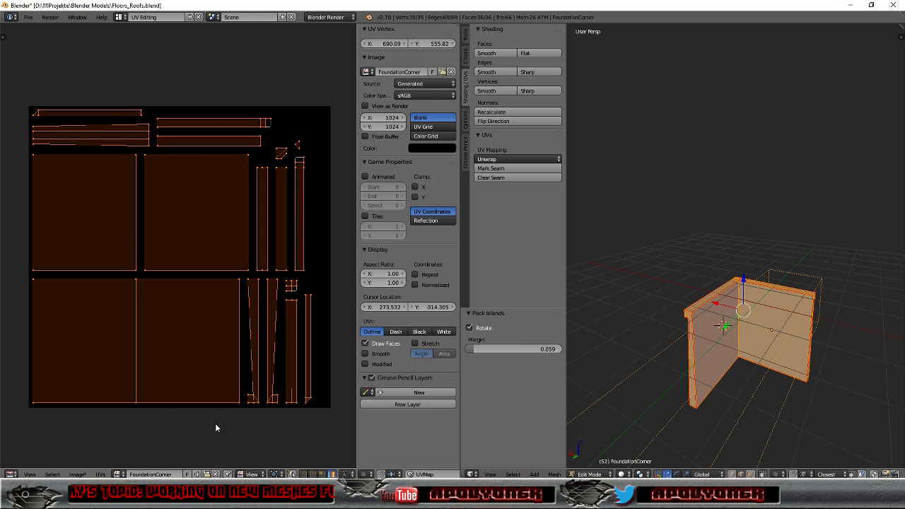
scroll(264, 424, "down", 1)
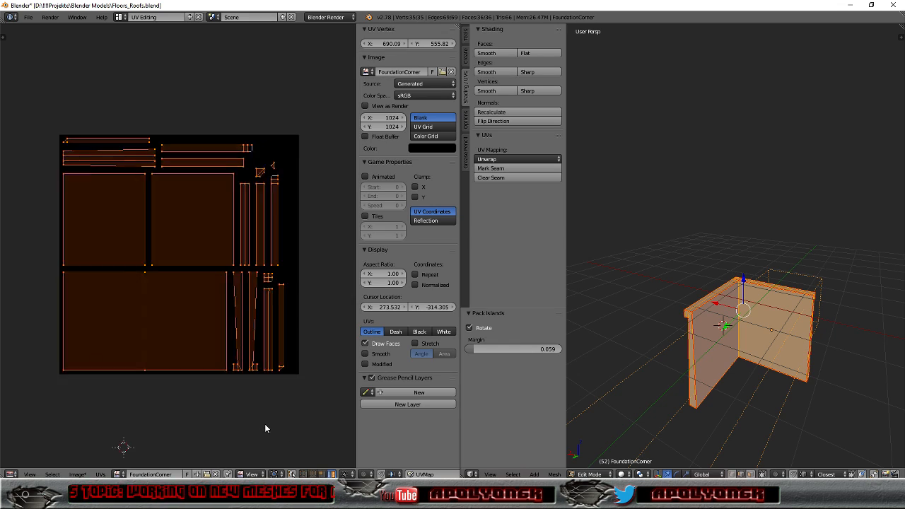
scroll(265, 424, "up", 2)
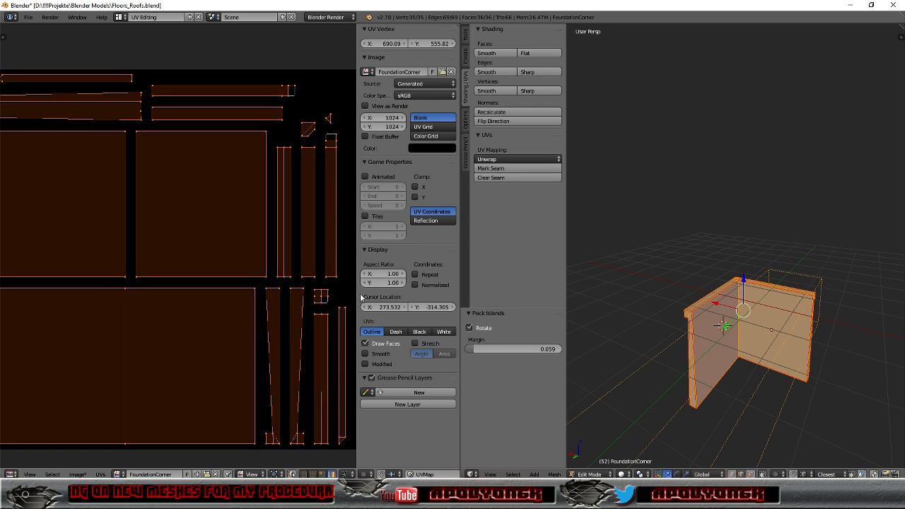
scroll(599, 204, "down", 2)
scroll(626, 229, "up", 5)
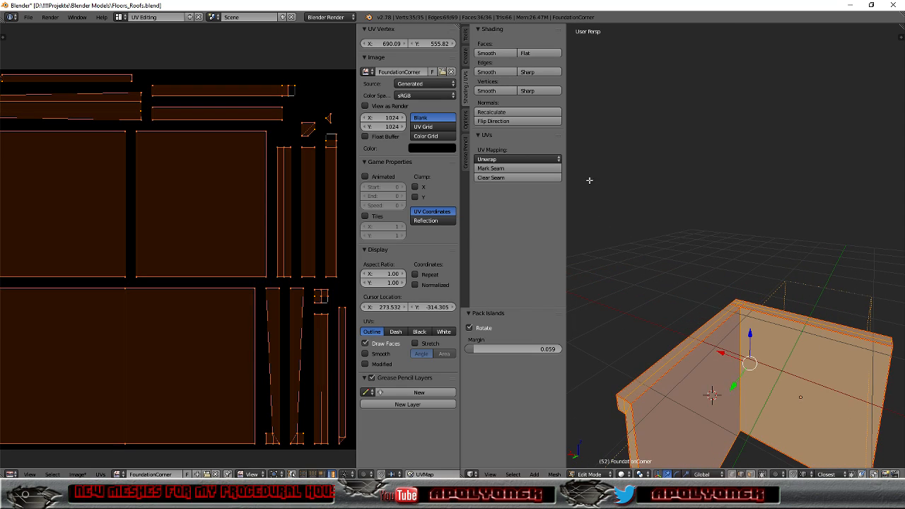
Run Remove Doubles on the whole FoundationCorner mesh in the Default layout with a merge distance of 0.090
left_click(120, 17)
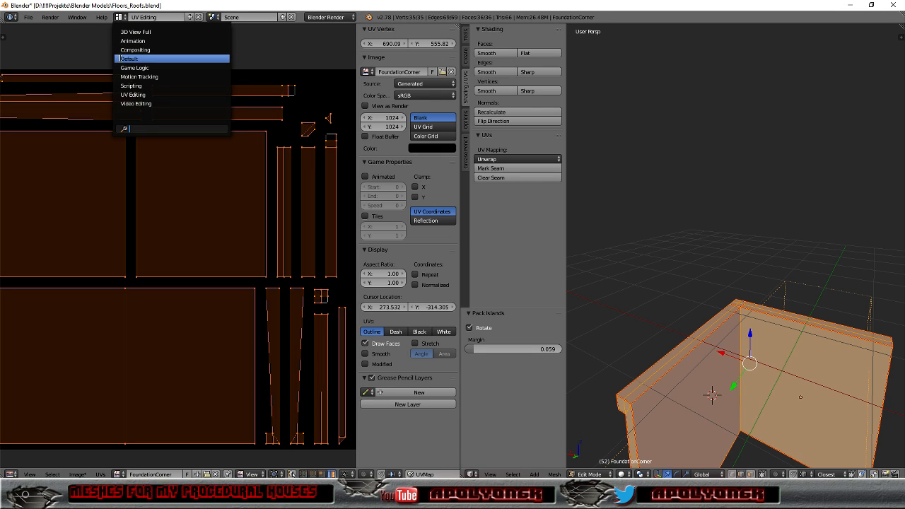
left_click(121, 58)
middle_click_drag(299, 125, 339, 183)
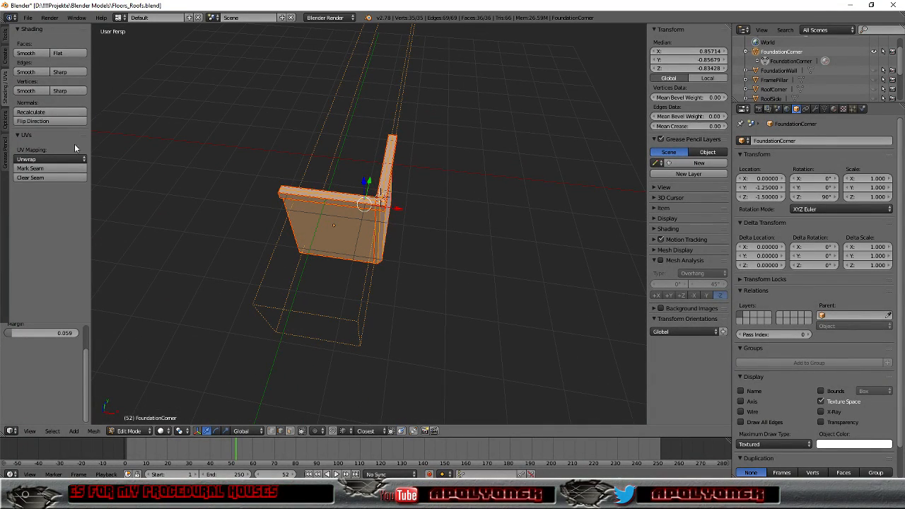
left_click(7, 39)
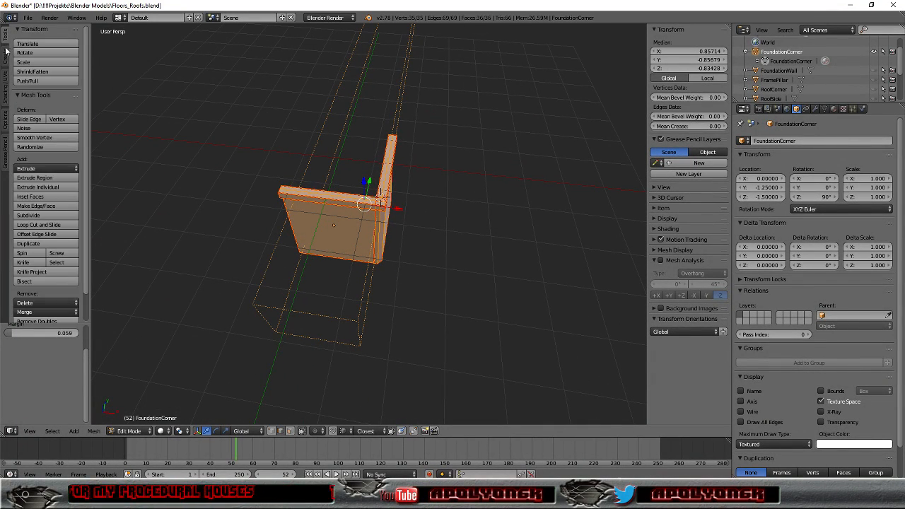
left_click(43, 322)
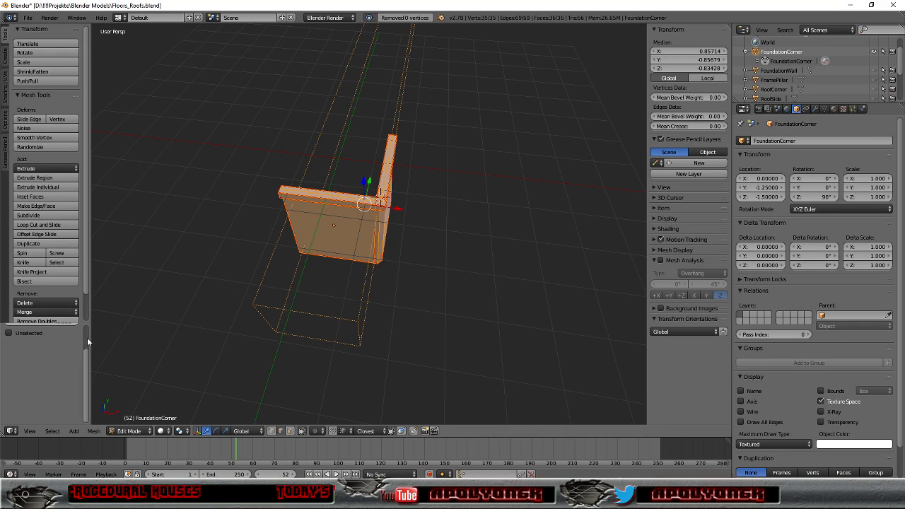
scroll(84, 341, "up", 2)
left_click_drag(45, 352, 60, 353)
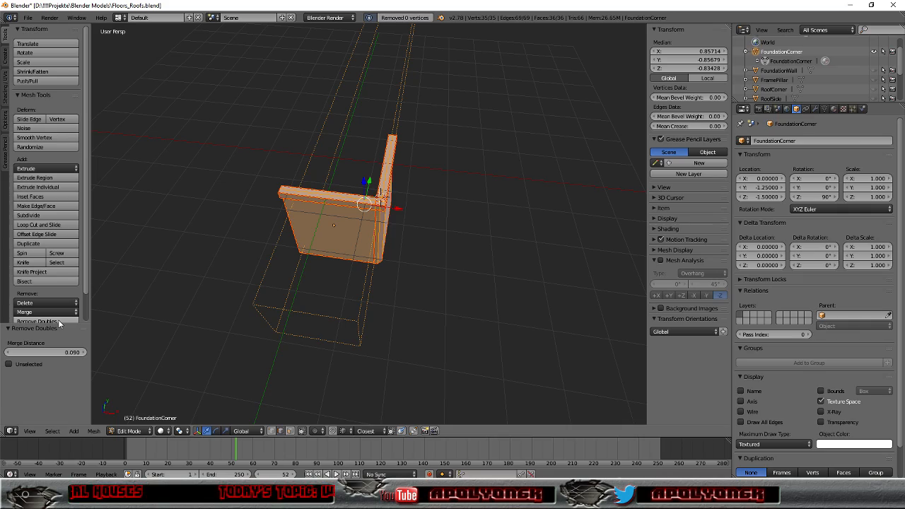
Examine the top ledge and the outer corner edges of the FoundationCorner mesh up close
middle_click_drag(215, 266, 212, 237)
scroll(309, 257, "up", 2)
scroll(239, 228, "up", 3)
scroll(373, 191, "up", 2)
middle_click_drag(413, 189, 479, 239)
scroll(468, 173, "up", 2)
middle_click_drag(410, 129, 426, 172)
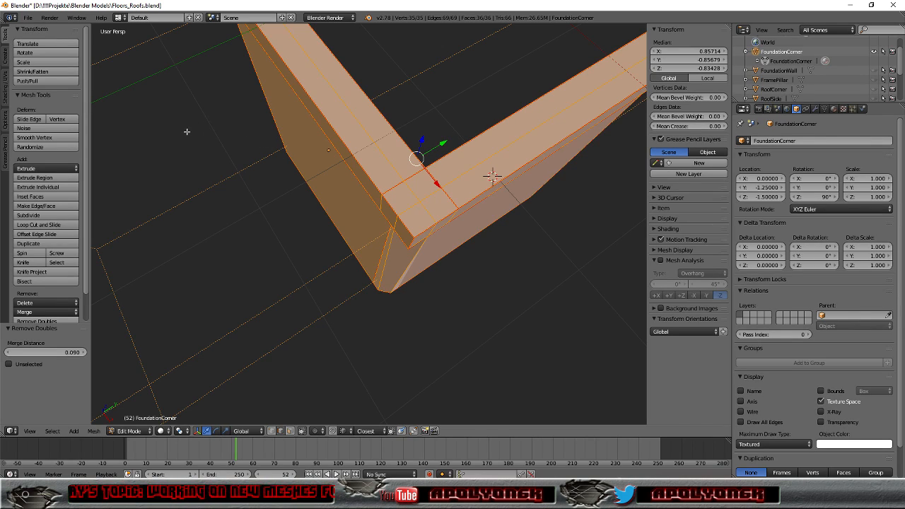
Return to the UV Editing layout and examine the small UV islands alongside the FoundationCorner mesh's ledge and inner corner
left_click(118, 18)
left_click(126, 94)
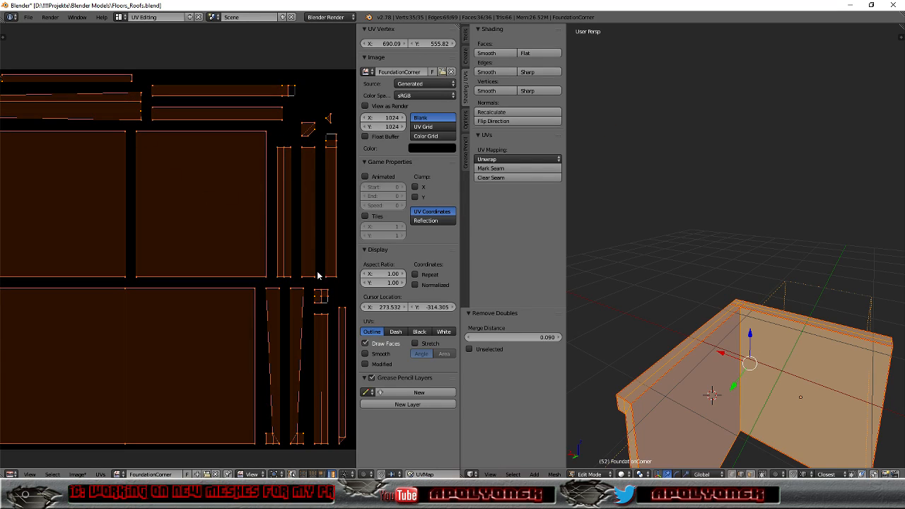
scroll(326, 309, "up", 2)
scroll(304, 297, "down", 5)
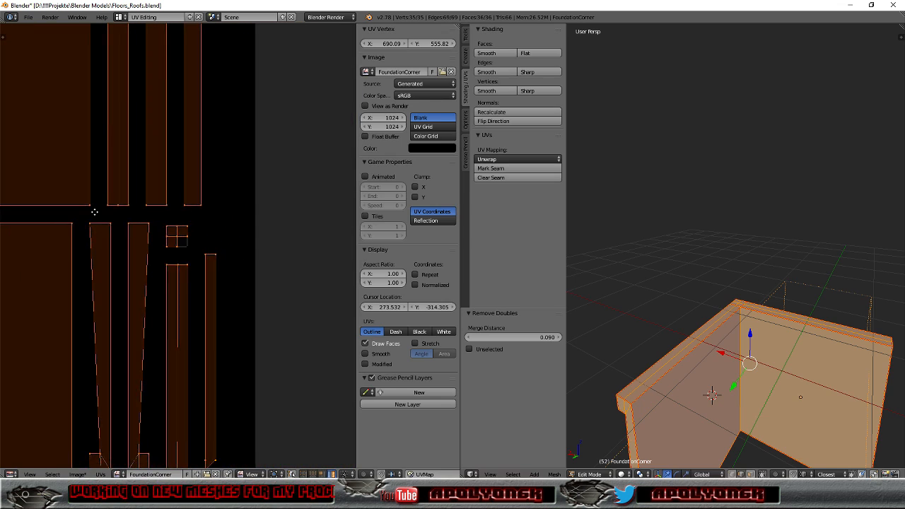
scroll(216, 212, "up", 4)
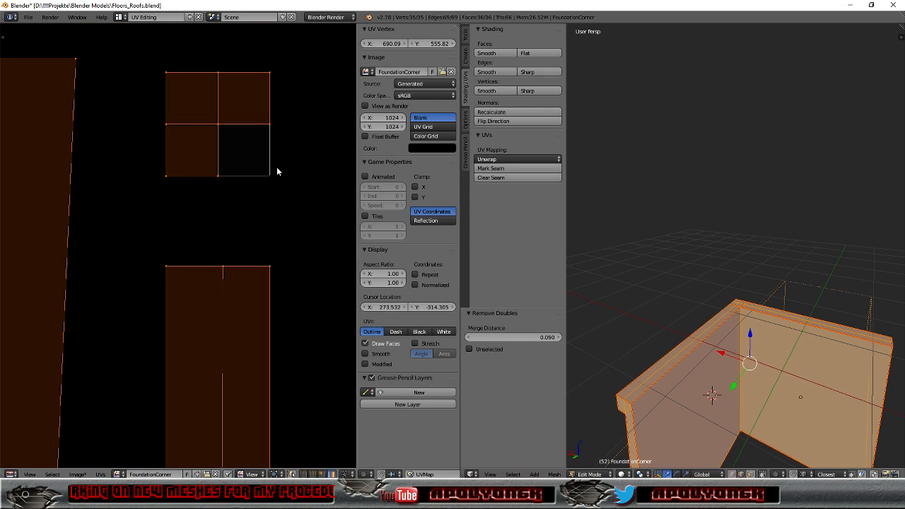
scroll(270, 133, "up", 1)
middle_click_drag(269, 128, 191, 208)
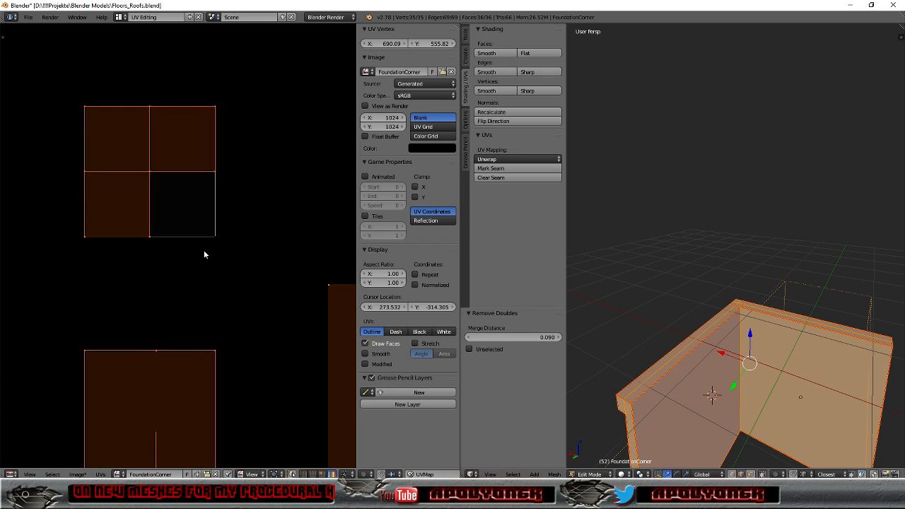
middle_click_drag(688, 313, 672, 339)
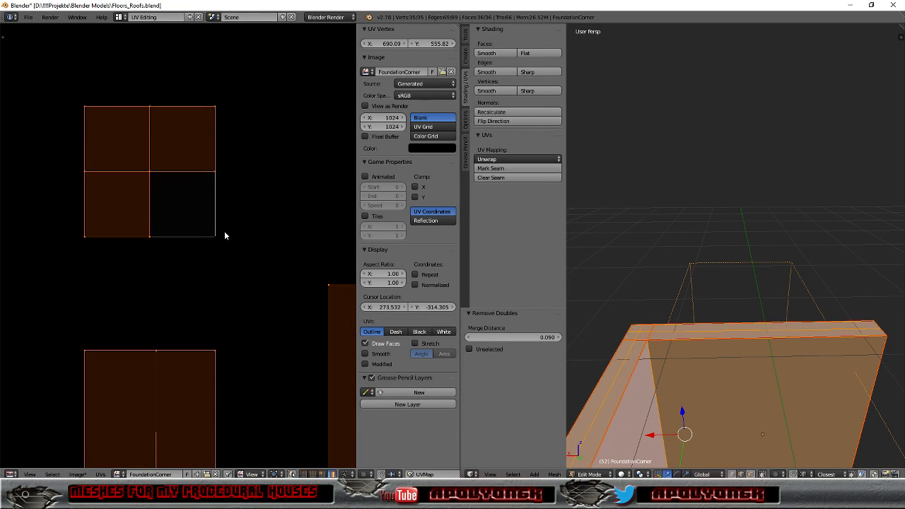
scroll(255, 241, "down", 4)
scroll(202, 191, "up", 2)
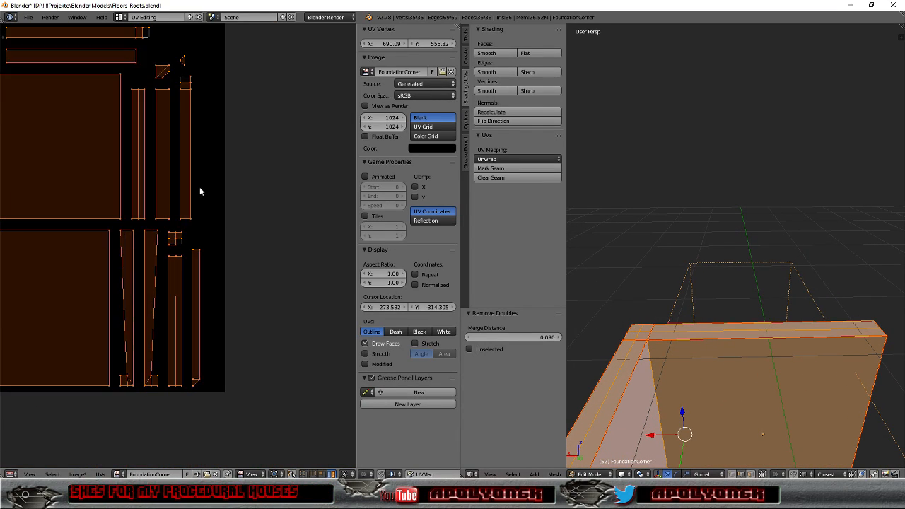
middle_click_drag(203, 174, 337, 233)
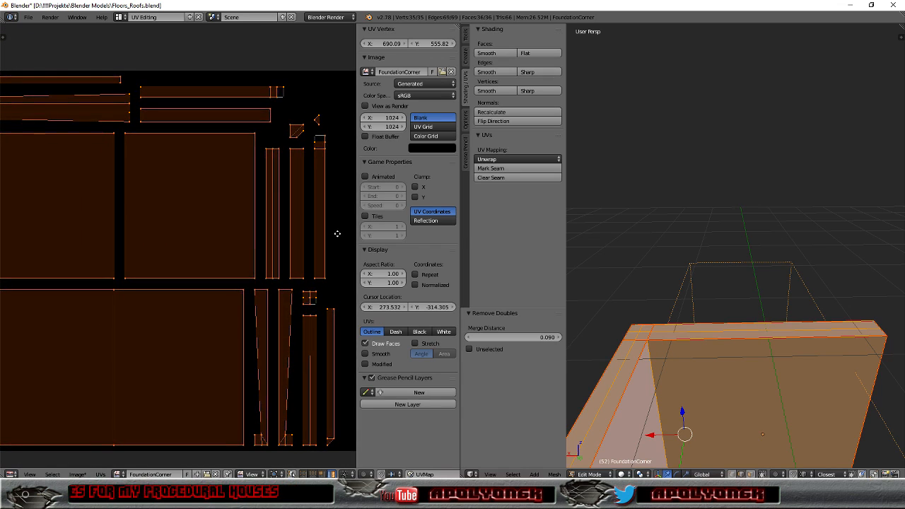
scroll(337, 233, "down", 1)
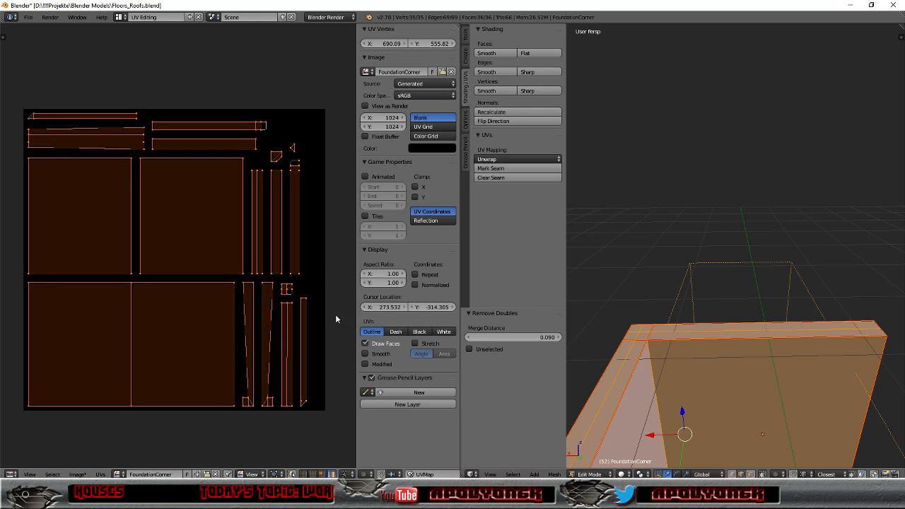
middle_click_drag(714, 304, 66, 458)
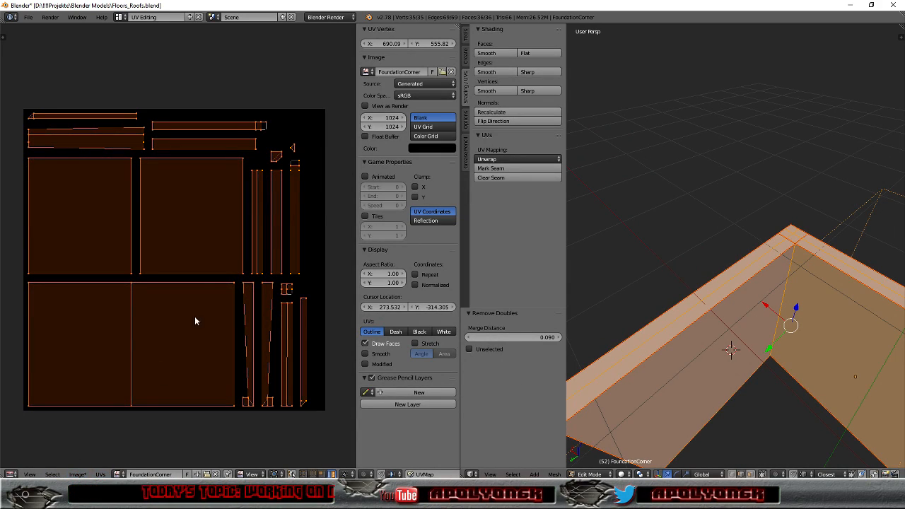
Set up an FBX export of selected objects only, with X Forward, Z Up and the file name FoundationCorner
left_click(29, 18)
mouse_move(44, 200)
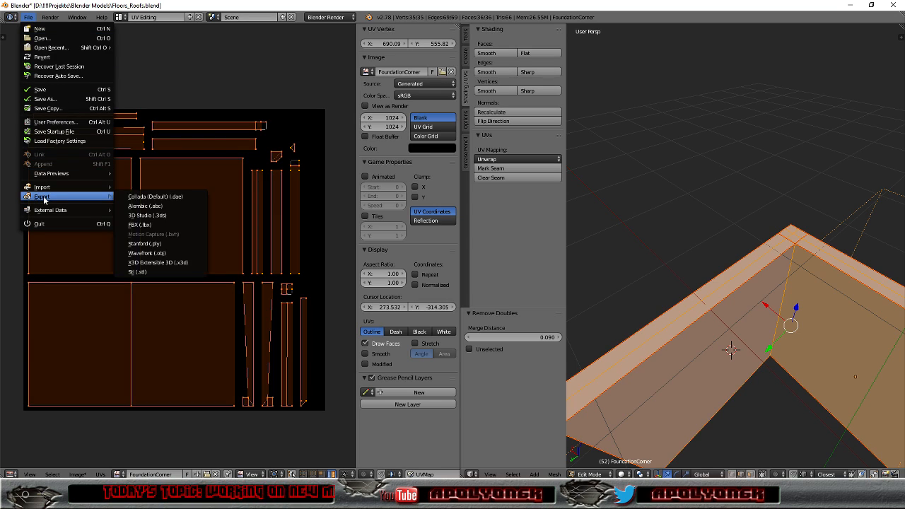
left_click(132, 226)
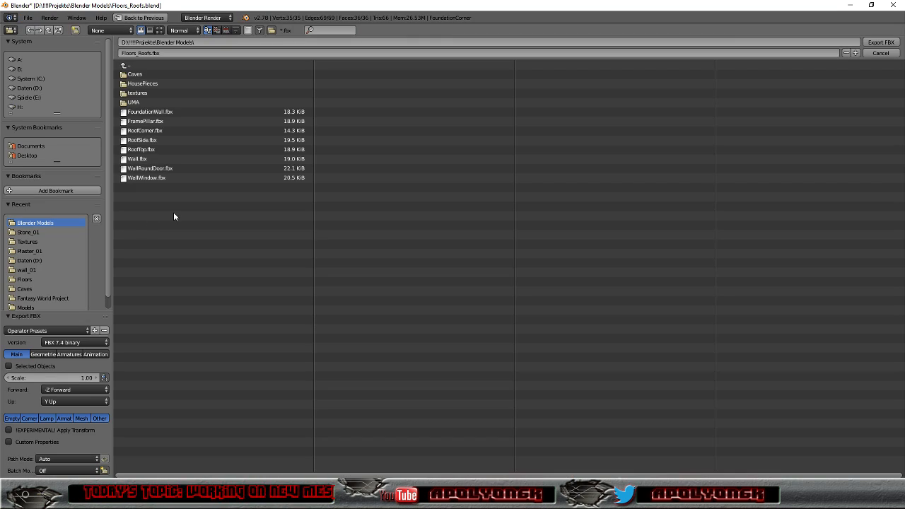
left_click(67, 401)
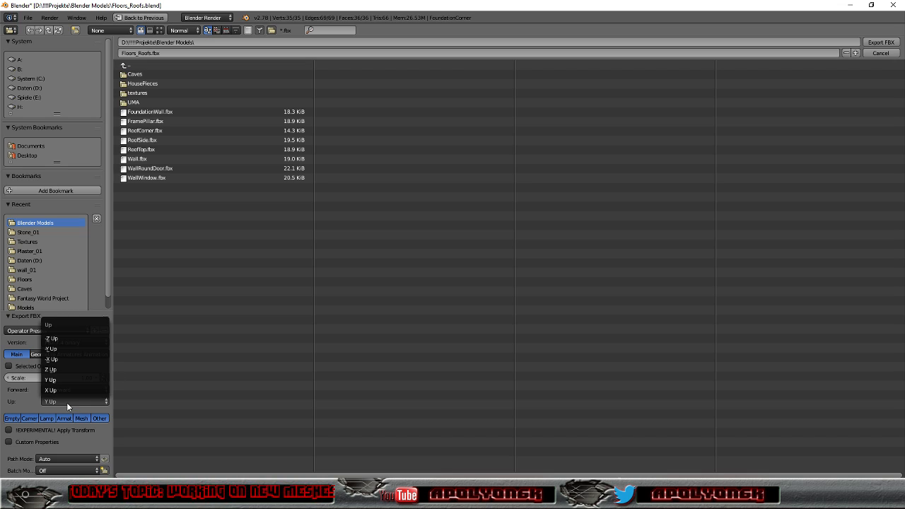
left_click(67, 369)
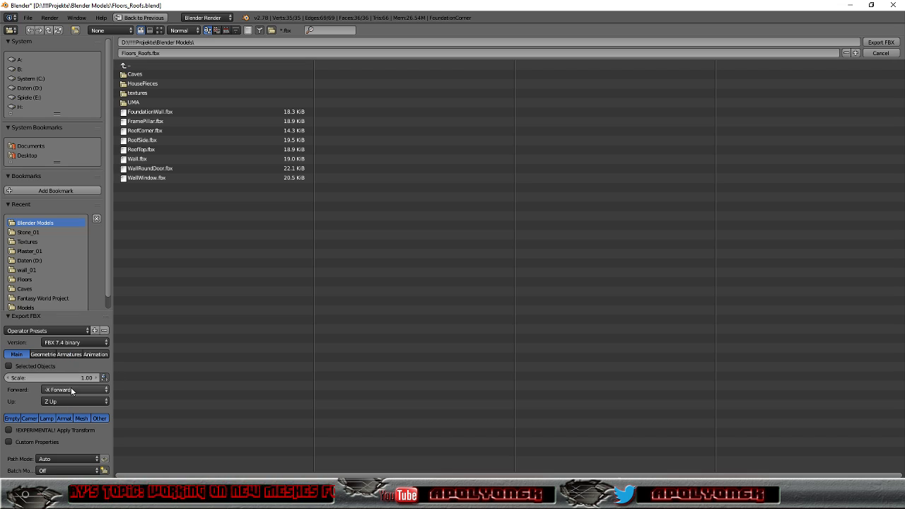
left_click(70, 389)
left_click(70, 380)
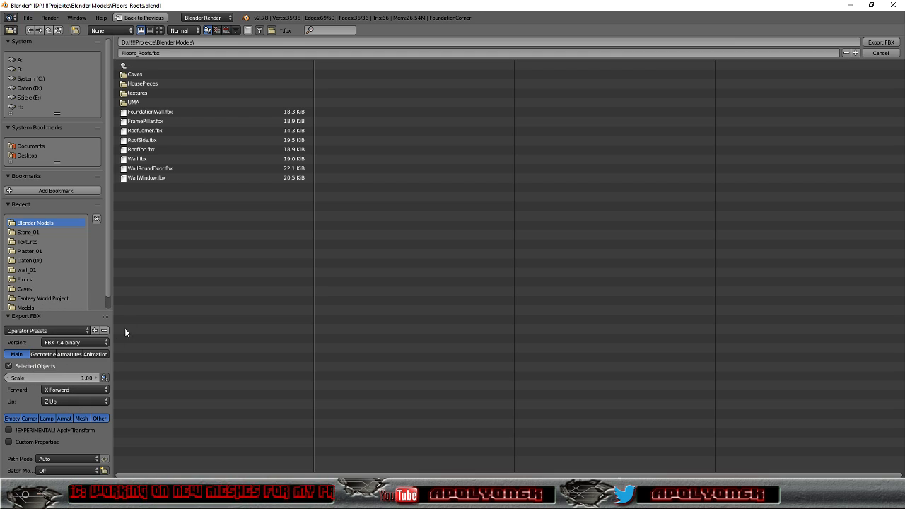
left_click(164, 53)
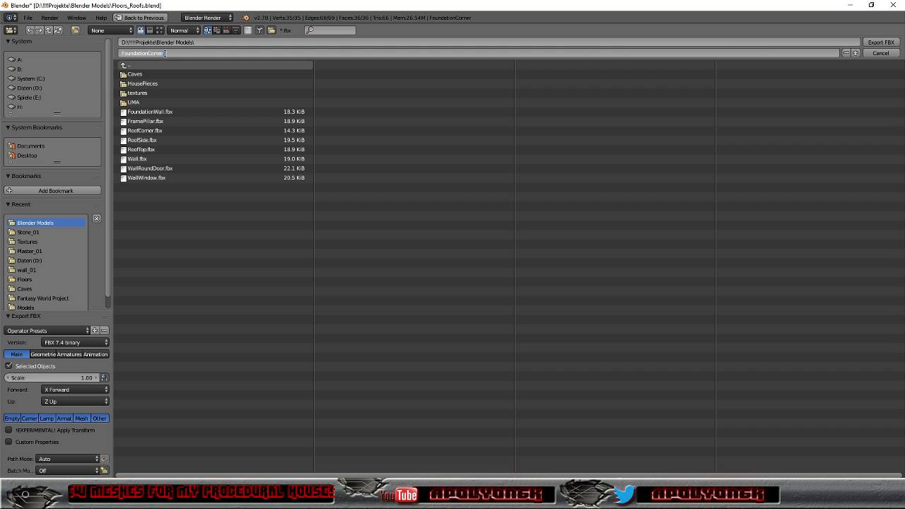
key("Return")
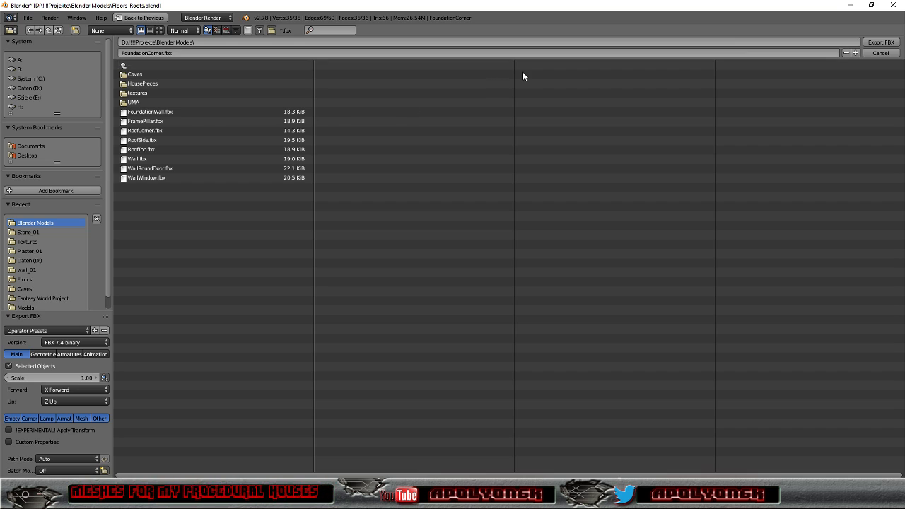
Export FoundationCorner.fbx to the Blender Models folder, then switch to Unreal Editor and show the Models/HousePieces content folder
left_click(880, 42)
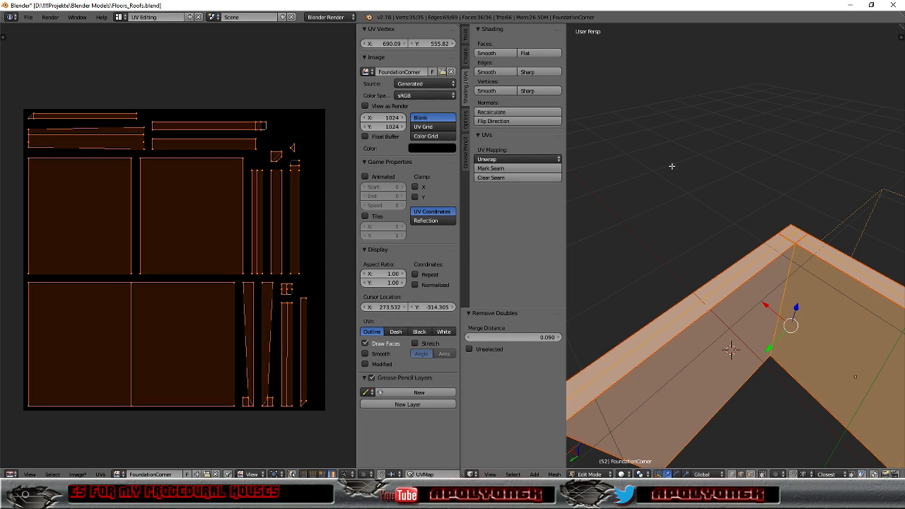
left_click(849, 7)
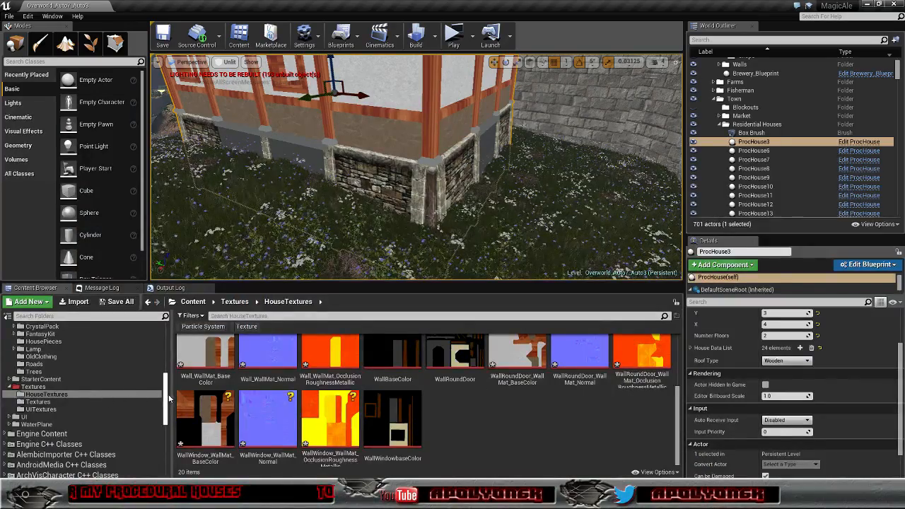
left_click_drag(164, 401, 164, 385)
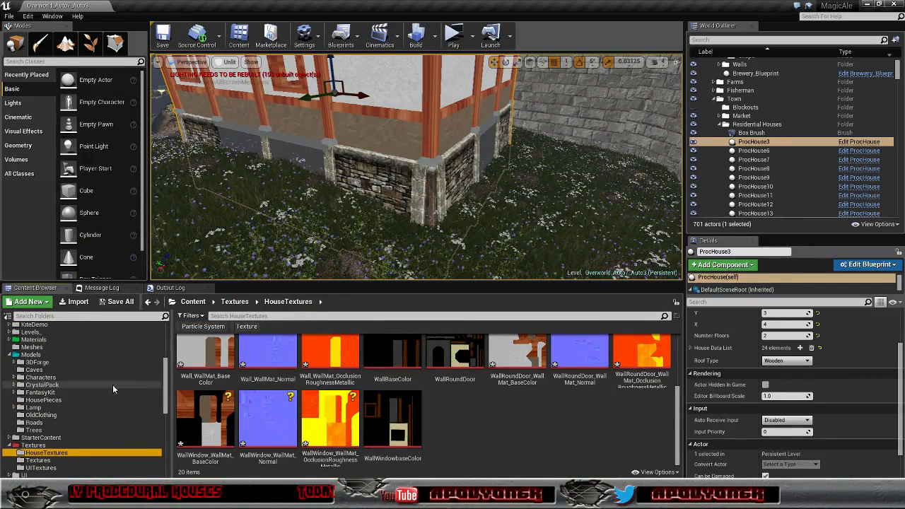
left_click(61, 400)
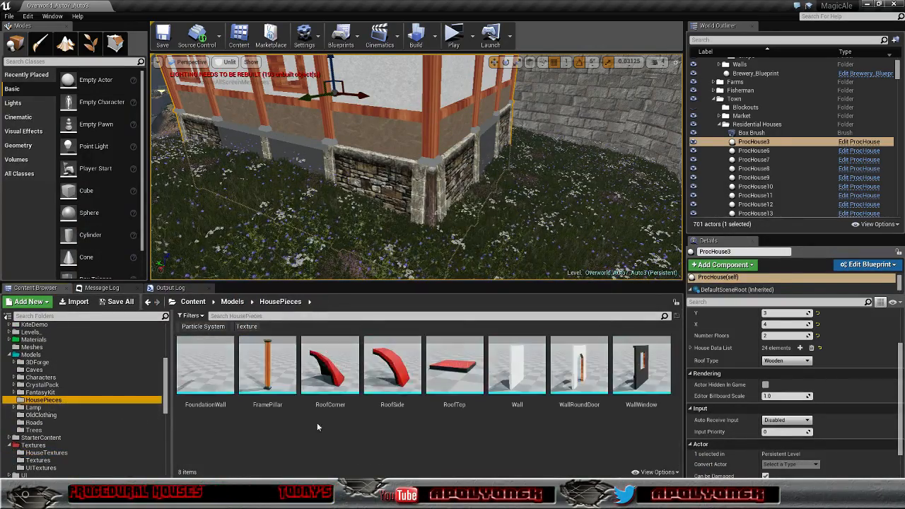
From the import file browser, move all loose FBX and PNG files in Blender Models into its HousePieces subfolder and open that subfolder
left_click(78, 308)
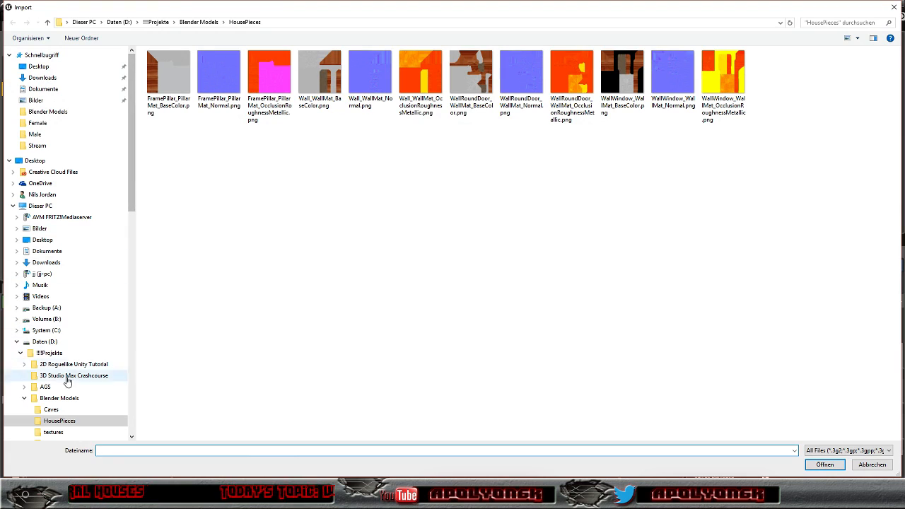
left_click(49, 398)
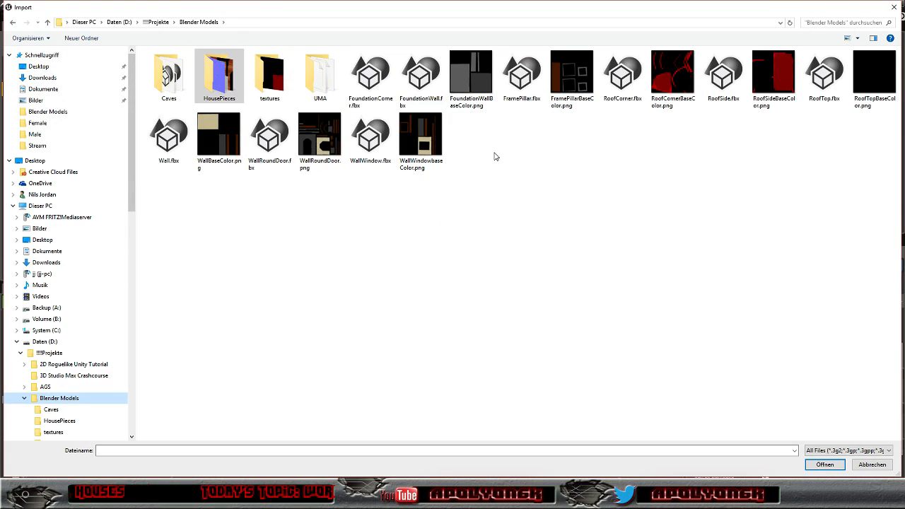
left_click(371, 78)
left_click(410, 135, "shift")
left_click_drag(374, 90, 214, 85)
double_click(222, 84)
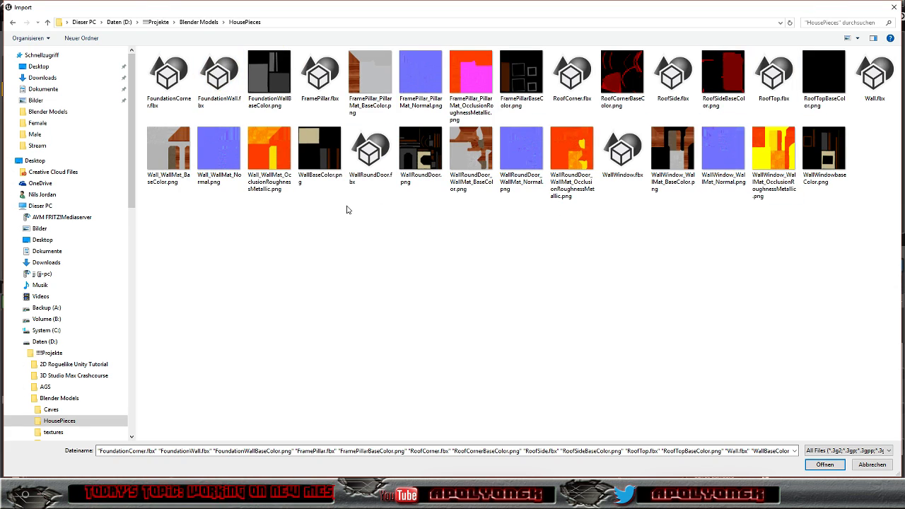
Import FoundationCorner.fbx into Models/HousePieces with the default FBX options and enlarge the asset area
double_click(166, 79)
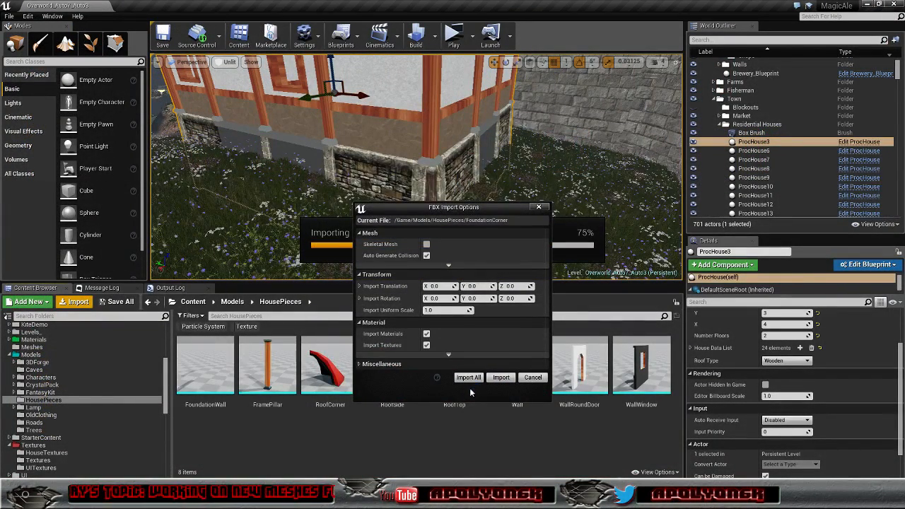
left_click(500, 377)
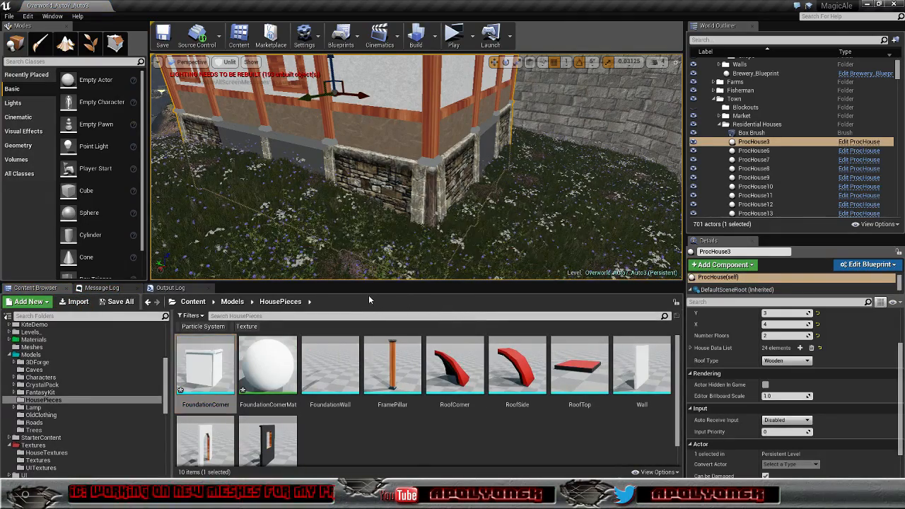
left_click_drag(365, 284, 365, 251)
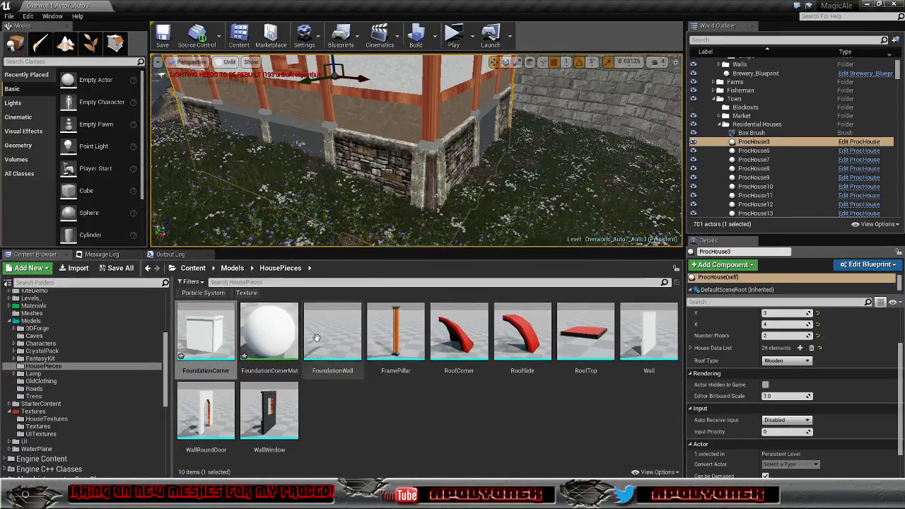
Move the FoundationCornerMat material into Materials/HouseMaterials and show that folder's contents
left_click(271, 334)
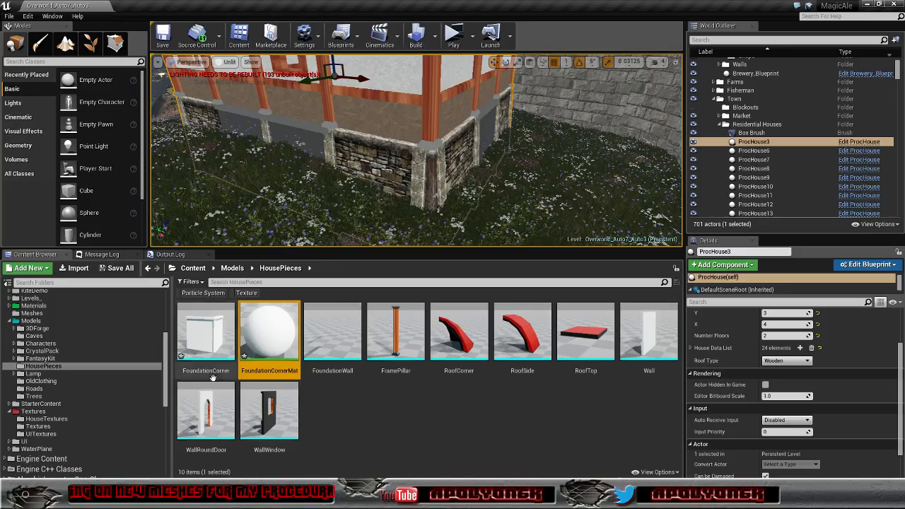
left_click_drag(167, 387, 165, 364)
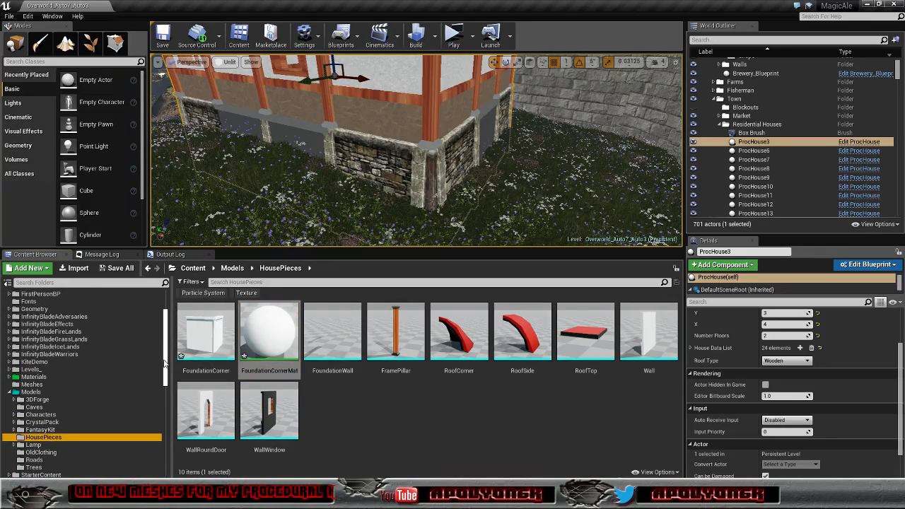
left_click(11, 376)
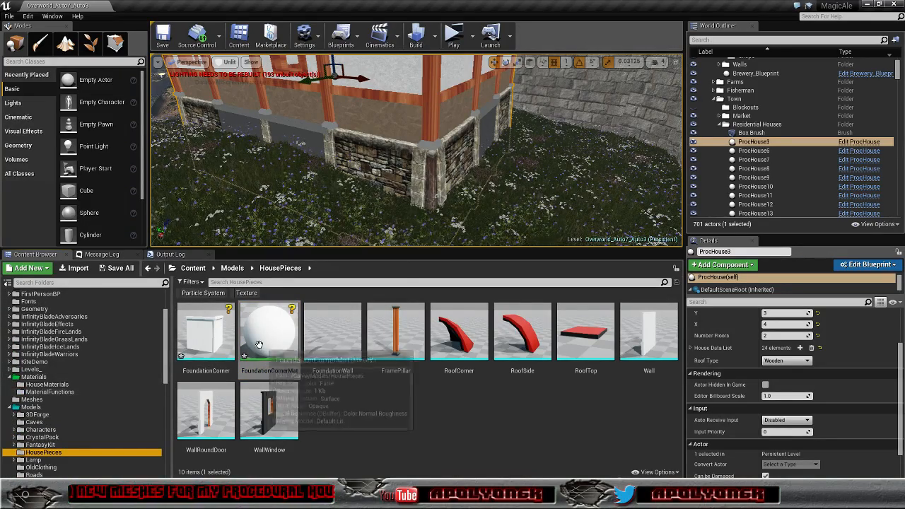
left_click_drag(258, 321, 68, 384)
left_click(86, 407)
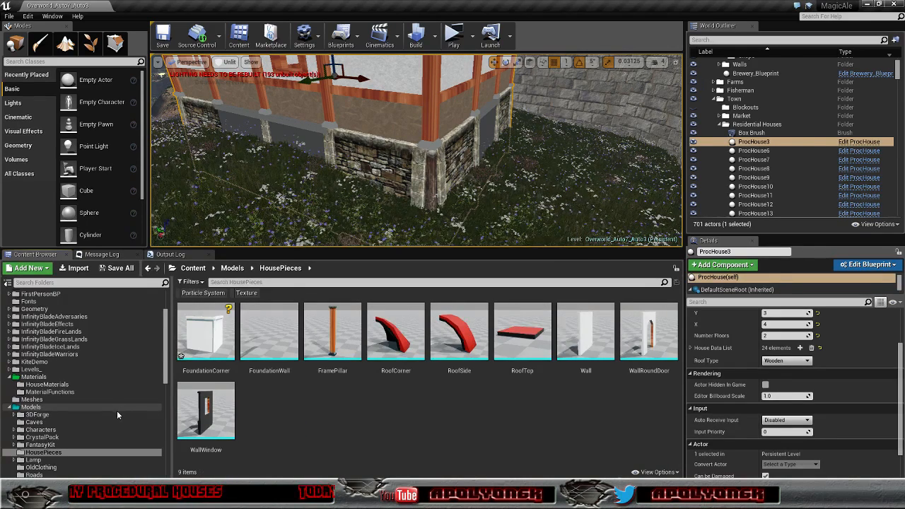
left_click(48, 384)
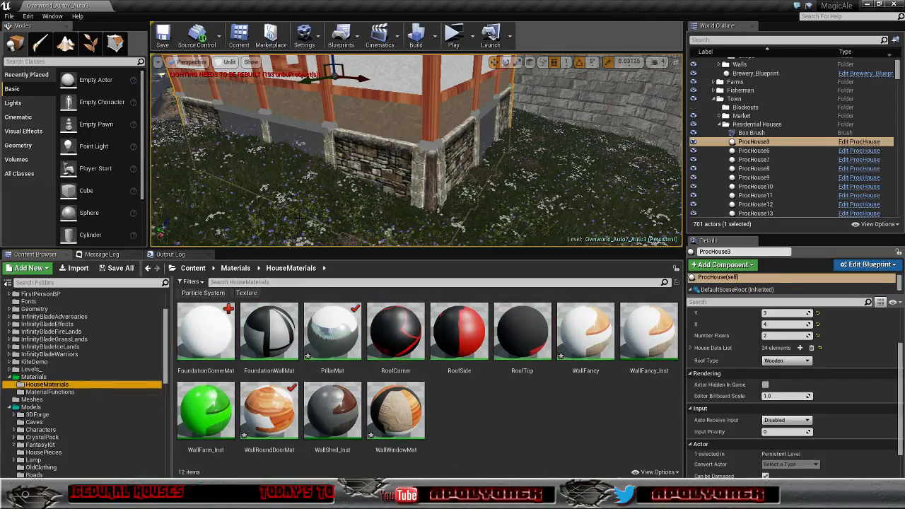
In the ProcHouse blueprint, assign the FoundationCorner mesh from HousePieces as the PlinthCorner component's static mesh
right_click_drag(296, 198, 176, 192)
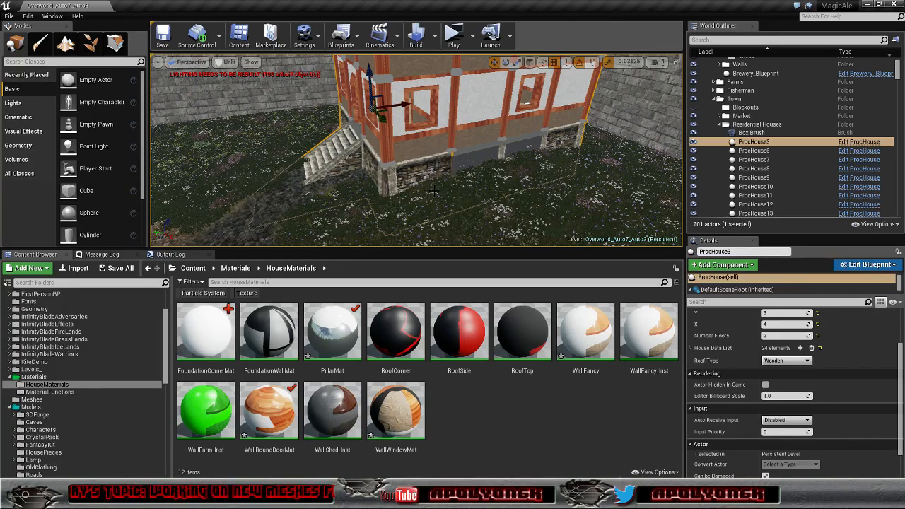
right_click_drag(427, 196, 466, 190)
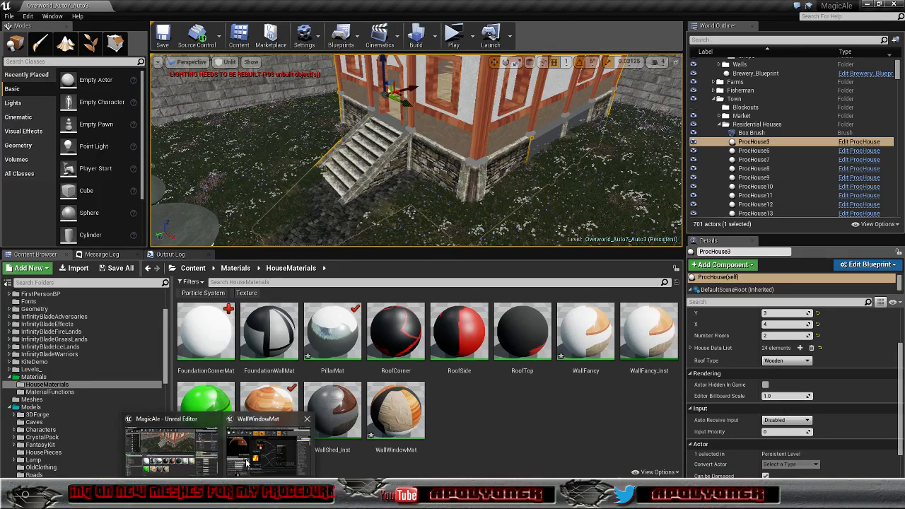
double_click(396, 410)
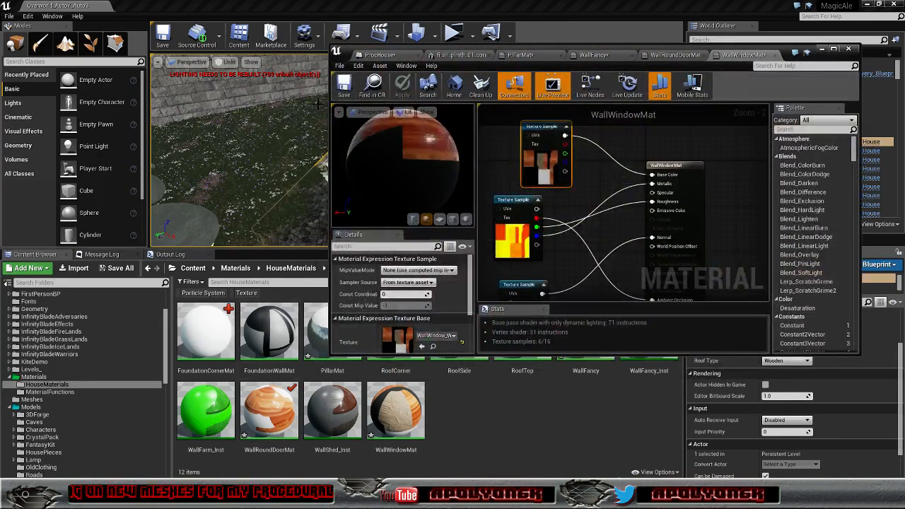
left_click(380, 55)
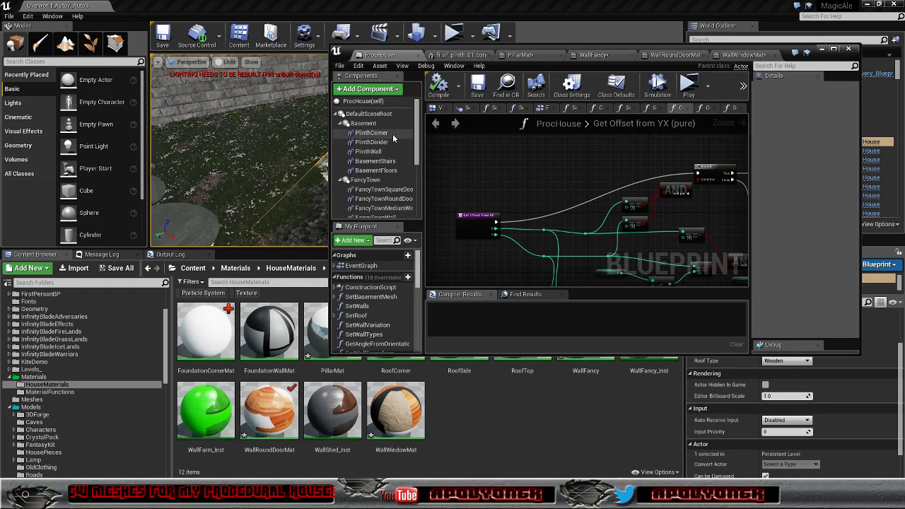
left_click(394, 133)
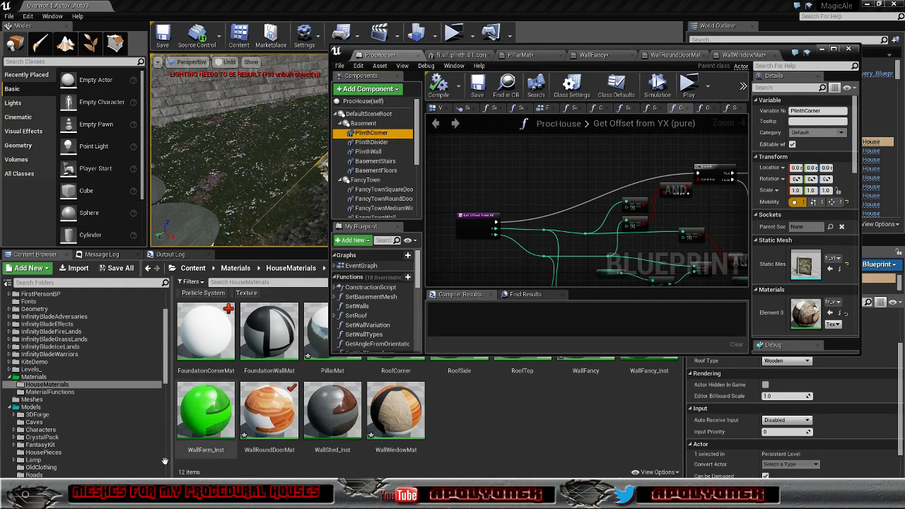
scroll(138, 369, "down", 5)
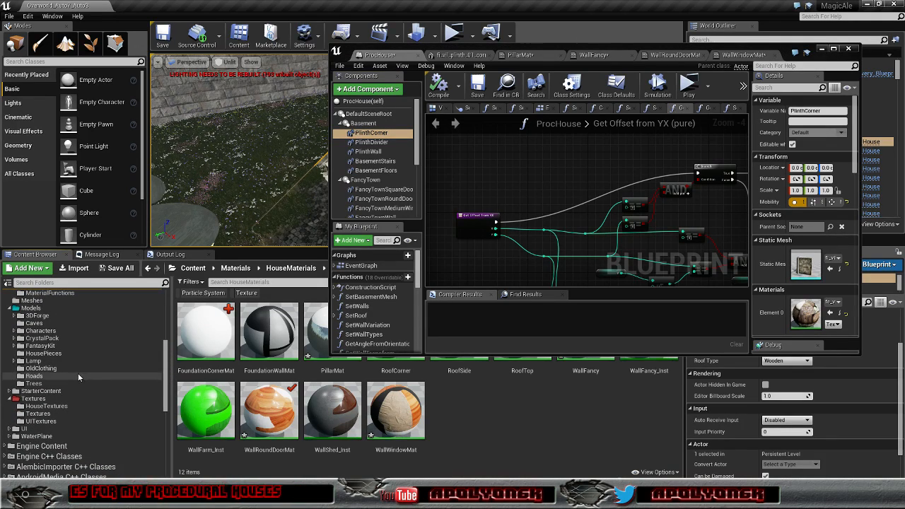
left_click(63, 357)
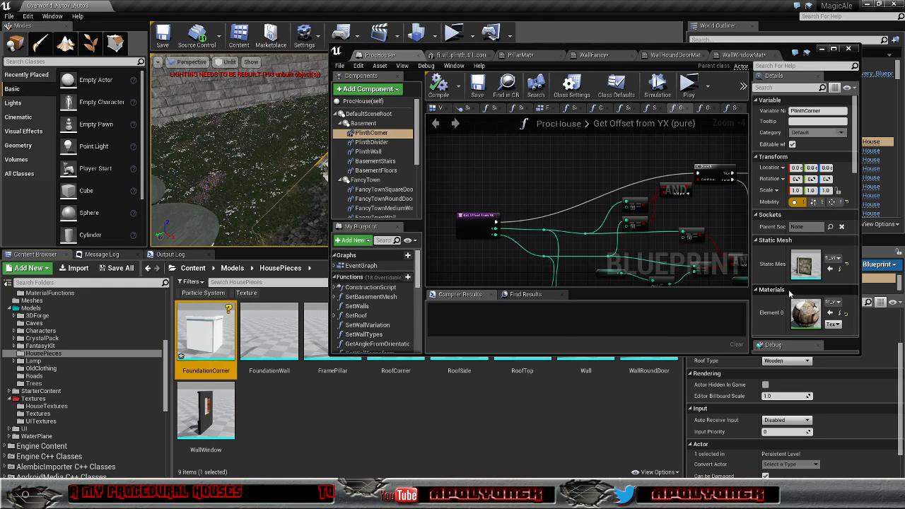
left_click(831, 270)
left_click(831, 270)
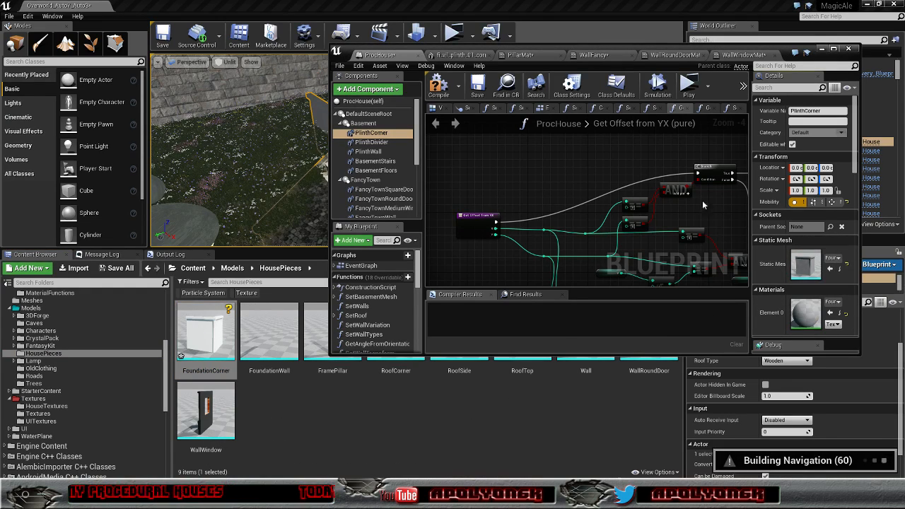
Return to the level and examine how the foundation corners are oriented around ProcHouse3
left_click(821, 48)
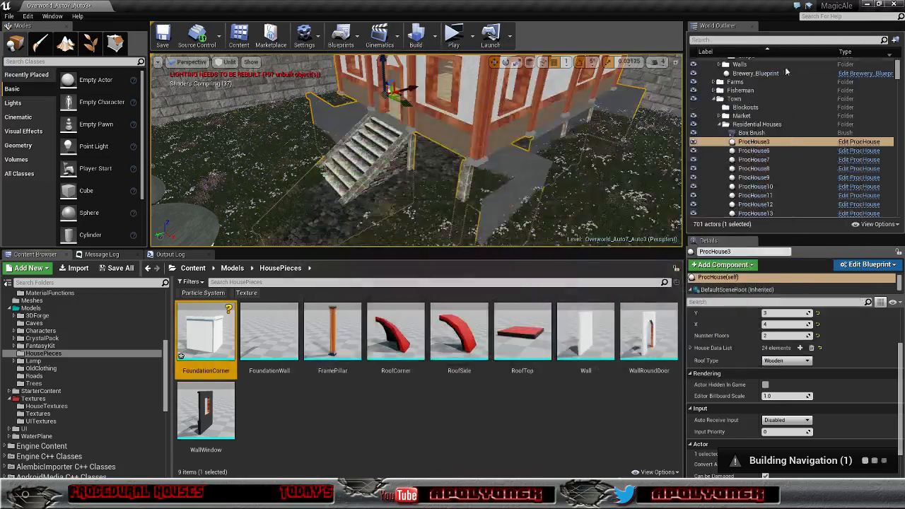
right_click_drag(416, 150, 523, 154)
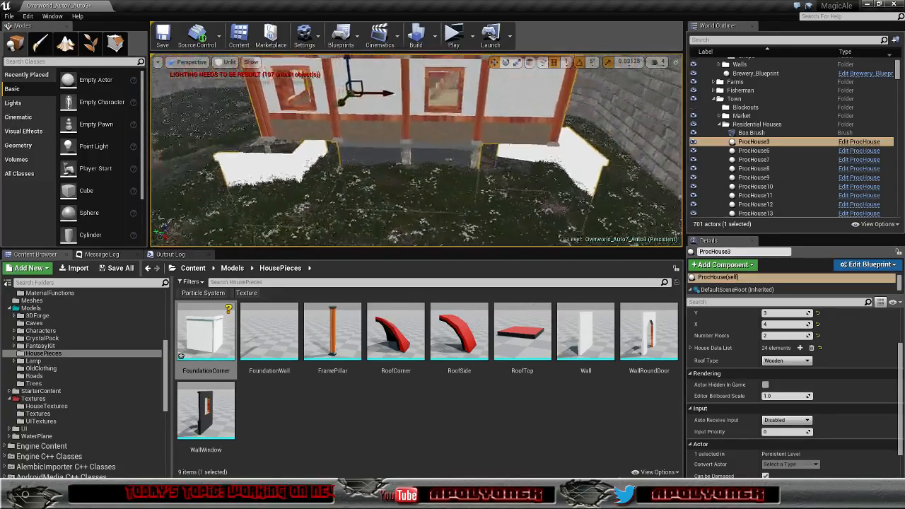
right_click_drag(416, 150, 535, 179)
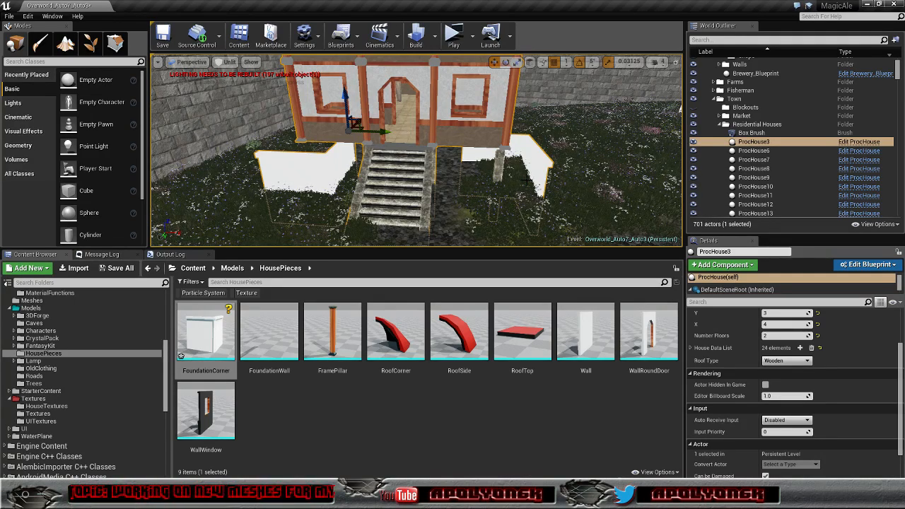
Set the FoundationCorner mesh's import rotation to 90 on Z, save the asset and reimport it
double_click(212, 347)
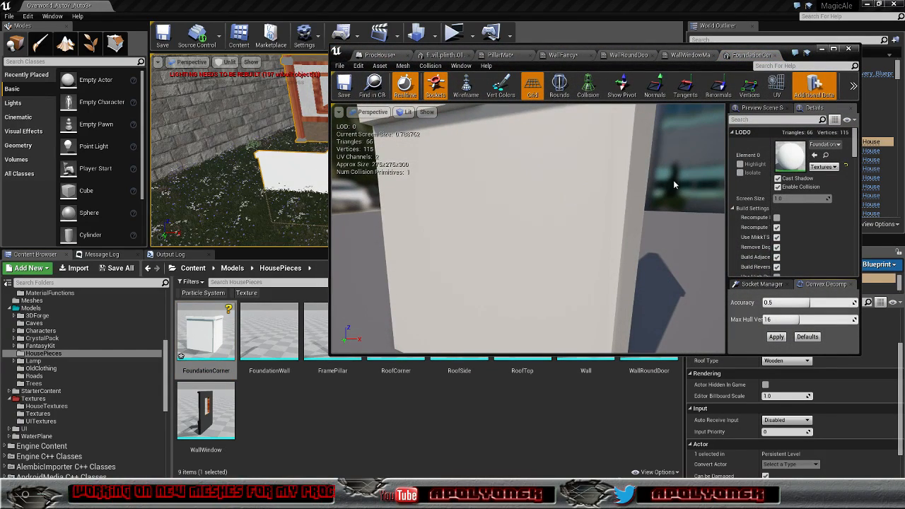
scroll(808, 201, "down", 5)
scroll(807, 202, "down", 10)
scroll(808, 206, "down", 8)
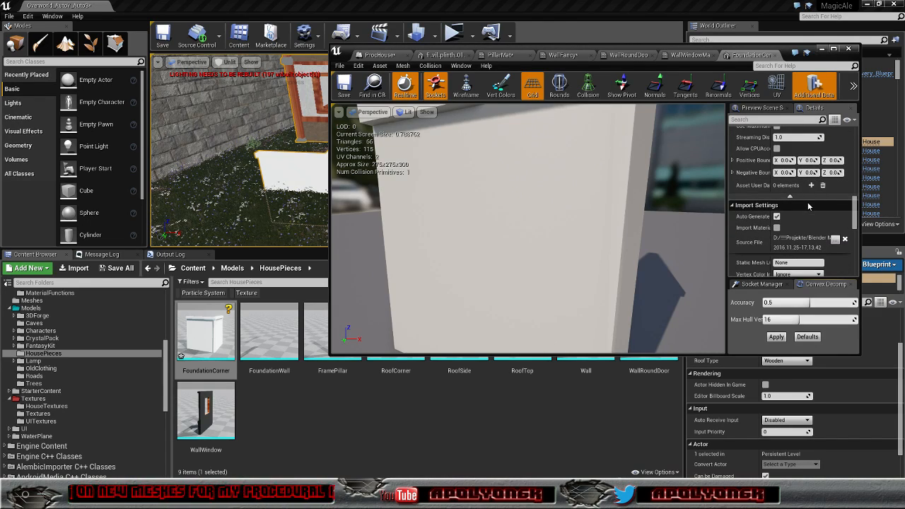
scroll(809, 205, "down", 10)
scroll(809, 206, "down", 2)
left_click_drag(730, 217, 658, 213)
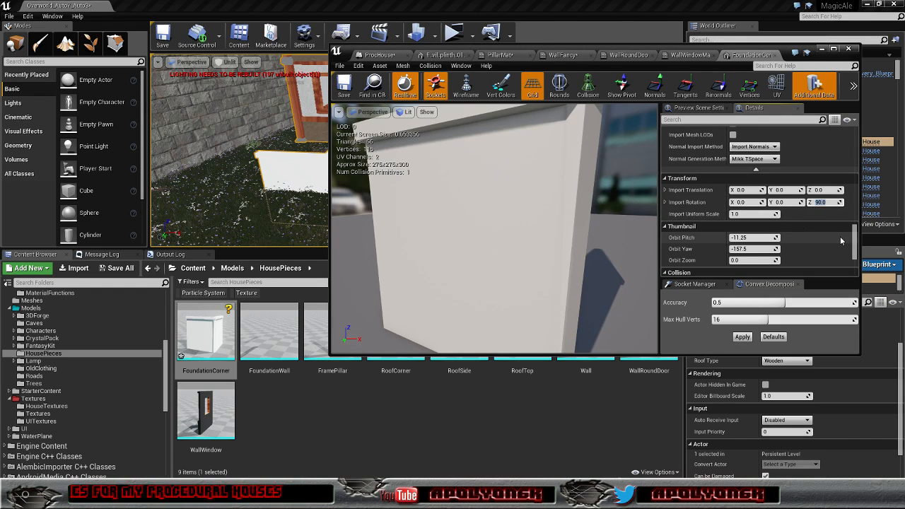
left_click(344, 92)
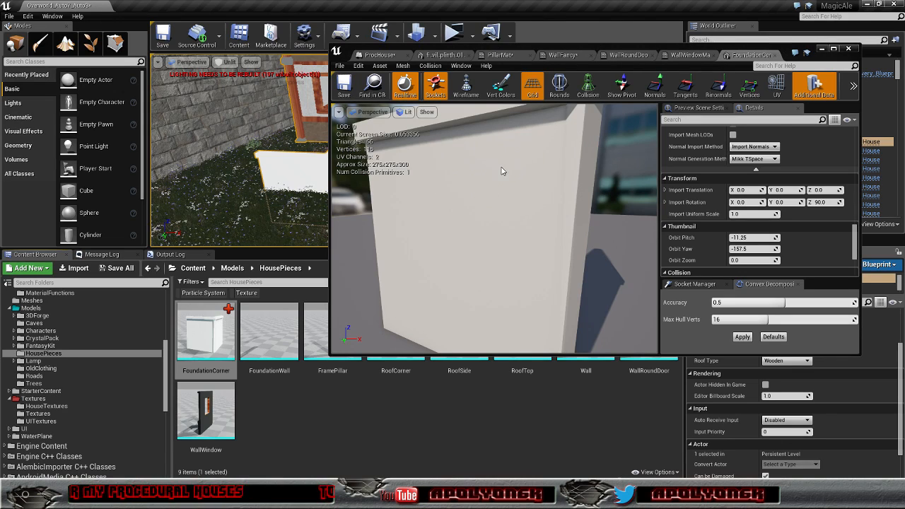
right_click(203, 337)
left_click(233, 89)
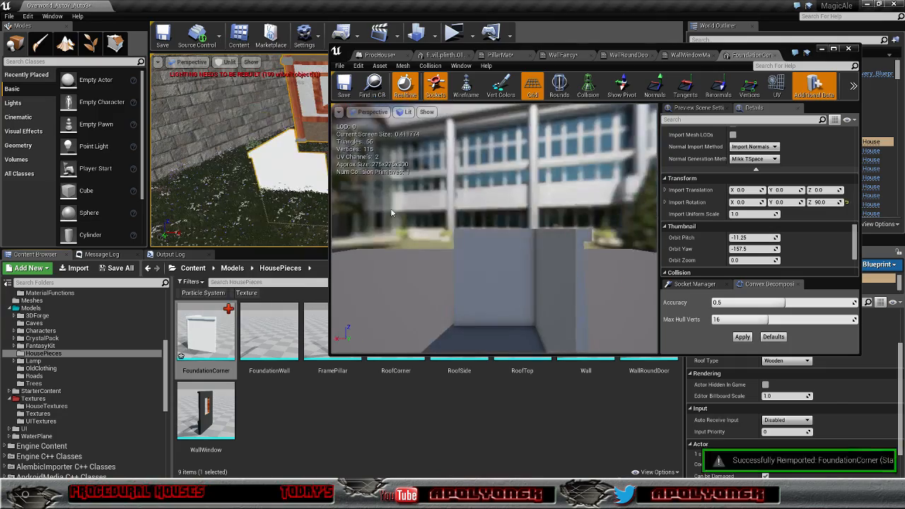
Check the reimported foundation corners from the back and the entrance side of ProcHouse3 in the level
left_click(821, 49)
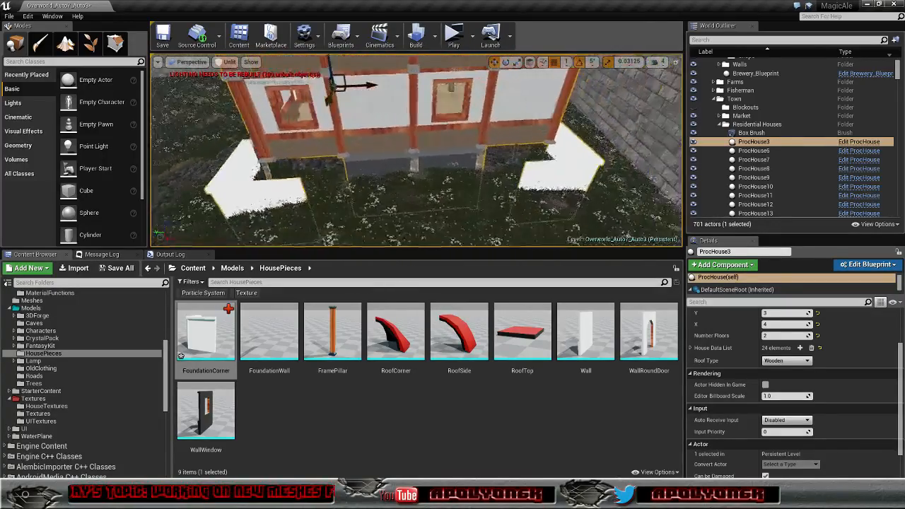
right_click_drag(416, 150, 626, 150)
right_click_drag(486, 185, 425, 185)
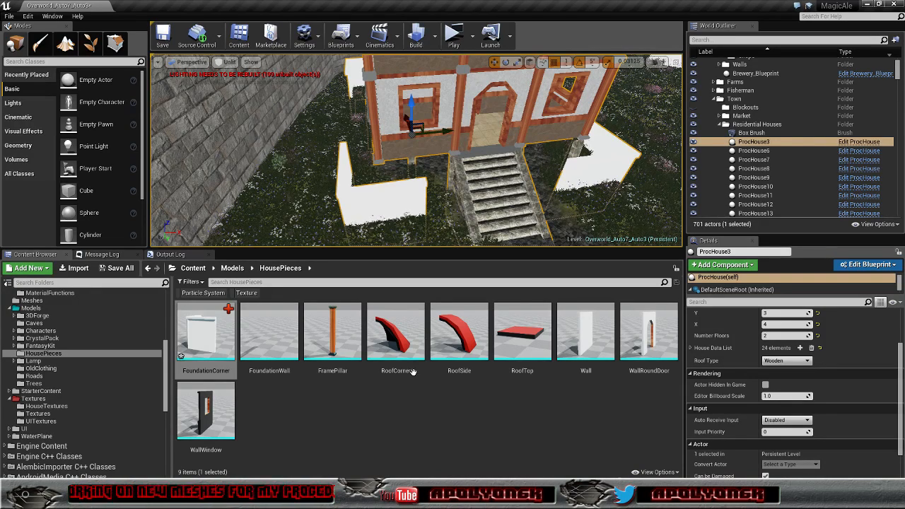
Set the FoundationCorner mesh's import translation to 1.25 on X and Y, save and reimport it, and check the corners in the level
mouse_move(203, 339)
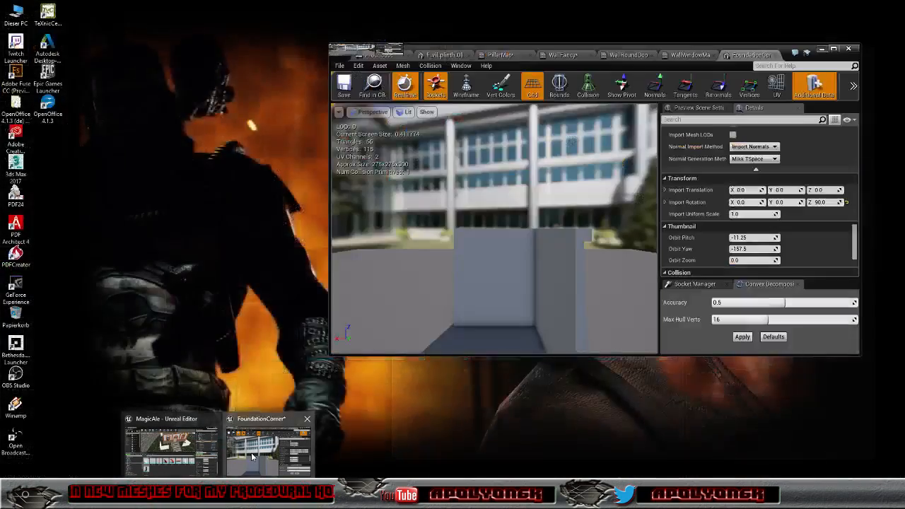
left_click(251, 452)
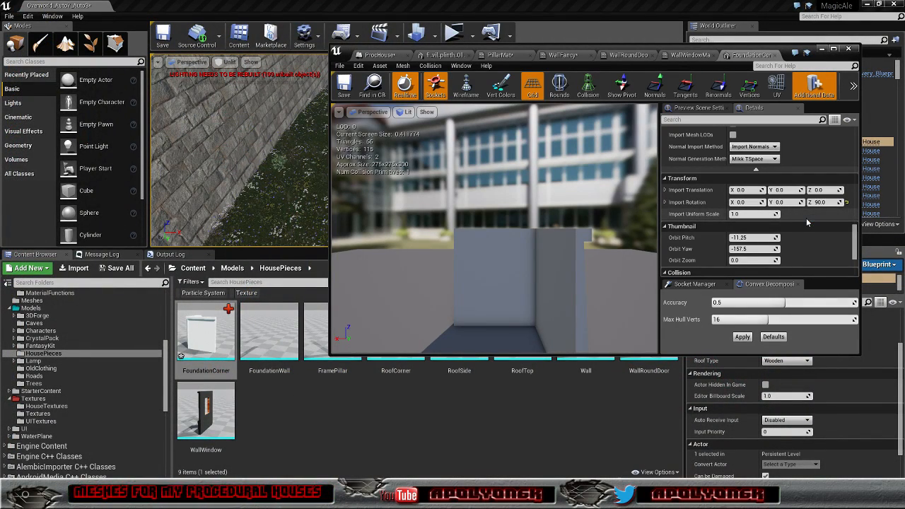
left_click(781, 190)
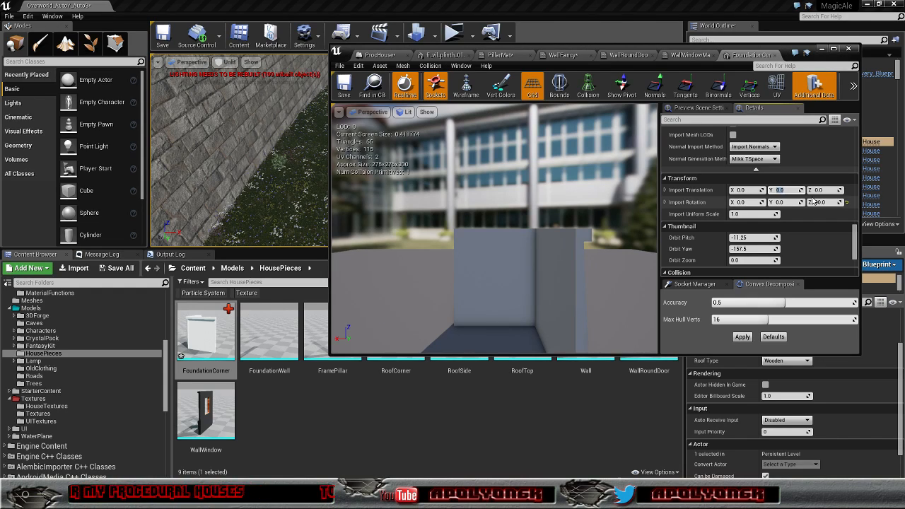
type("5")
key("Return")
left_click(750, 189)
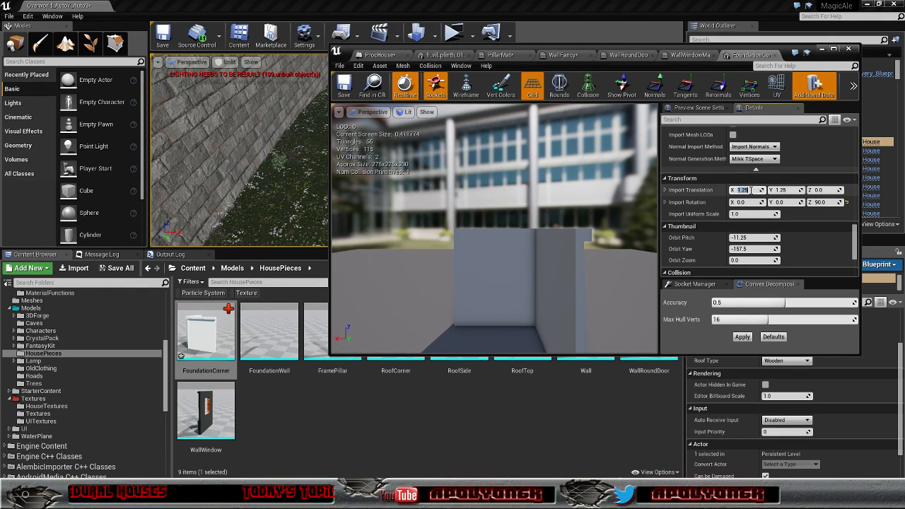
left_click(343, 86)
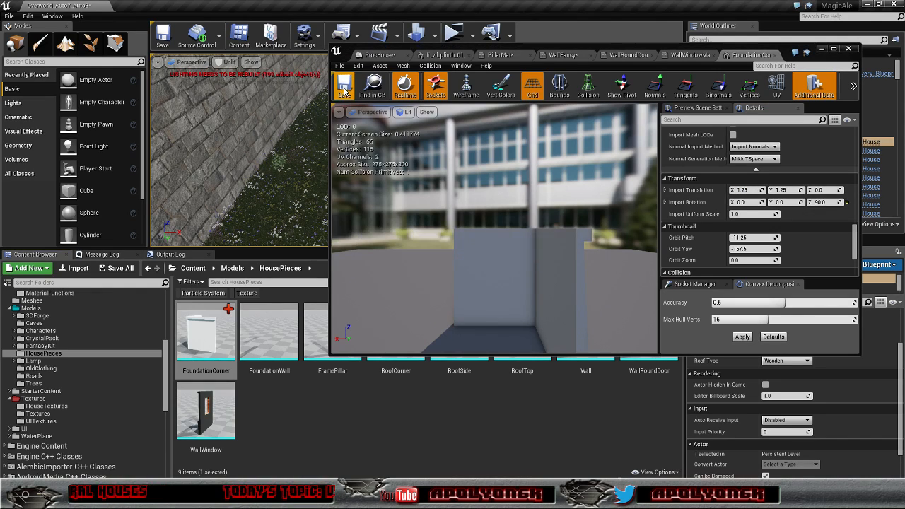
right_click(200, 343)
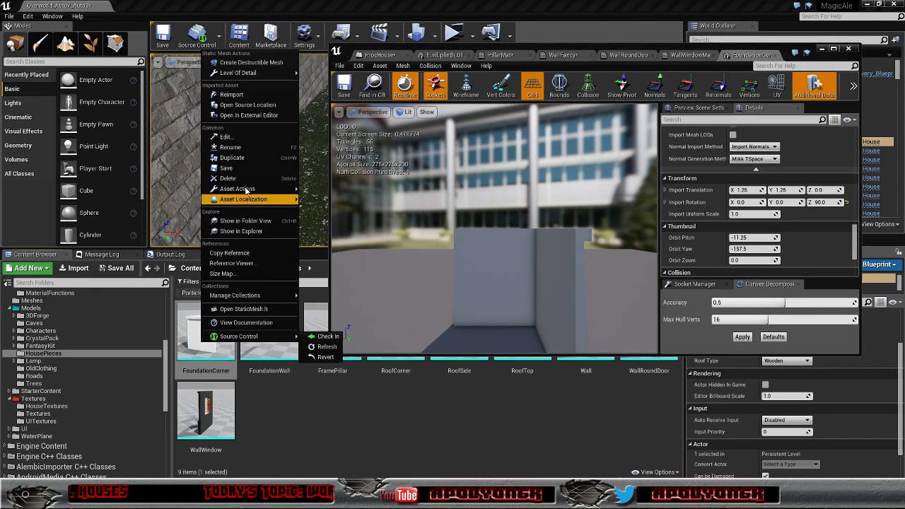
left_click(229, 95)
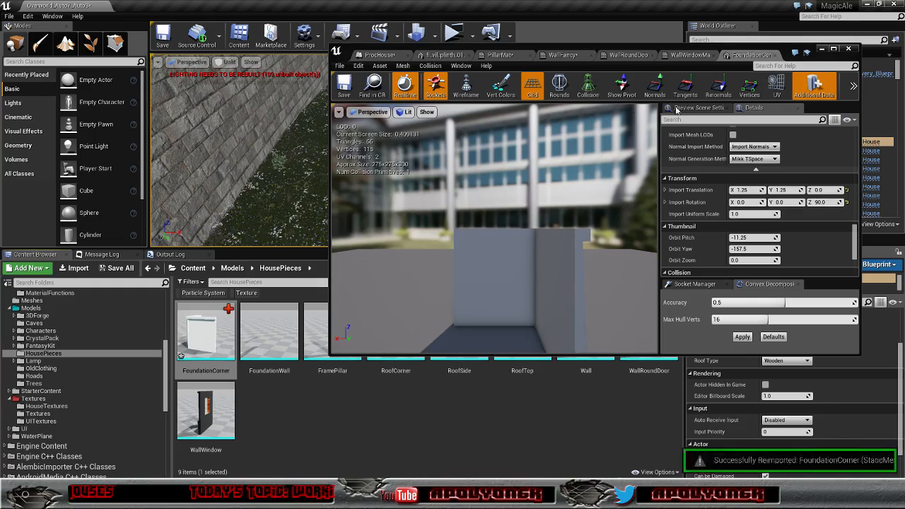
left_click(821, 50)
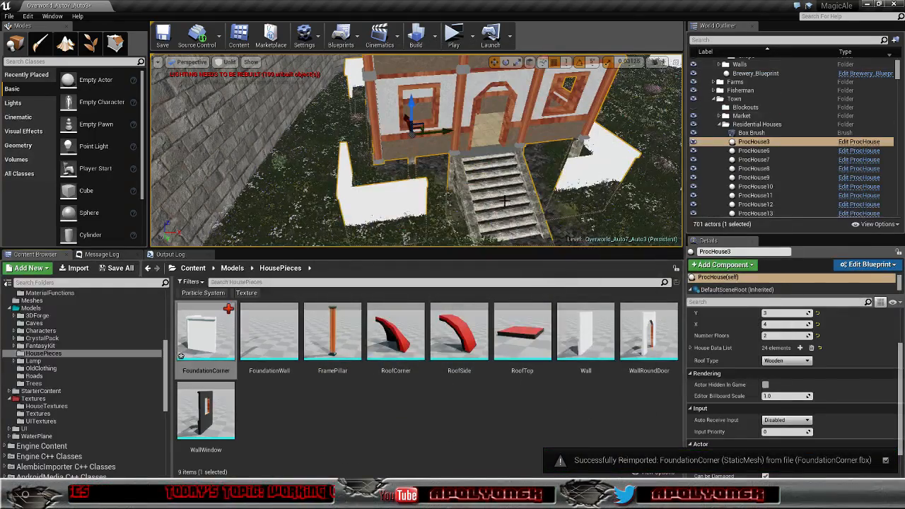
right_click_drag(415, 150, 362, 182)
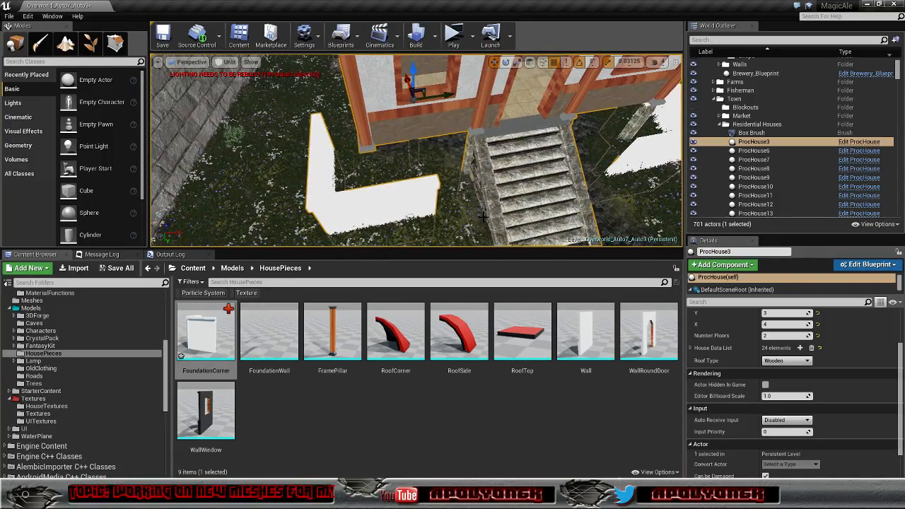
Set the FoundationCorner mesh's import translation to -1.25 on X and Y, save the asset and reimport it
double_click(205, 332)
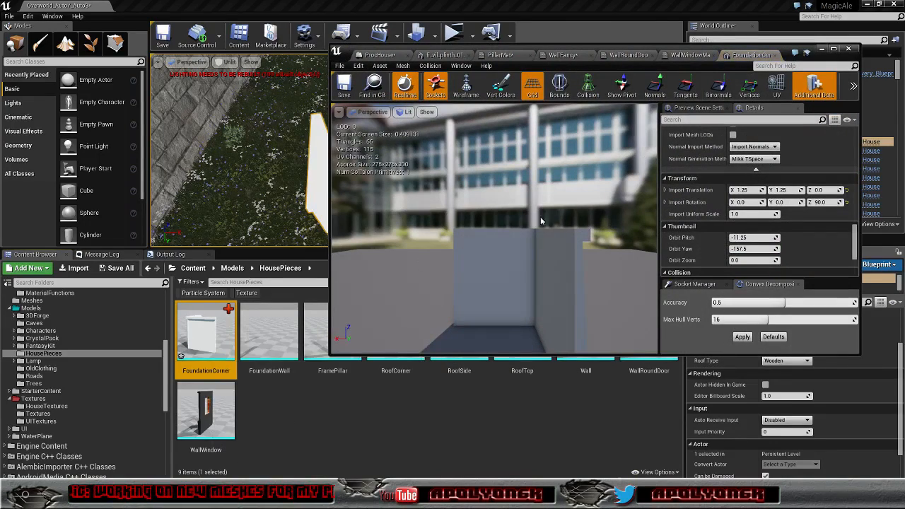
left_click(739, 188)
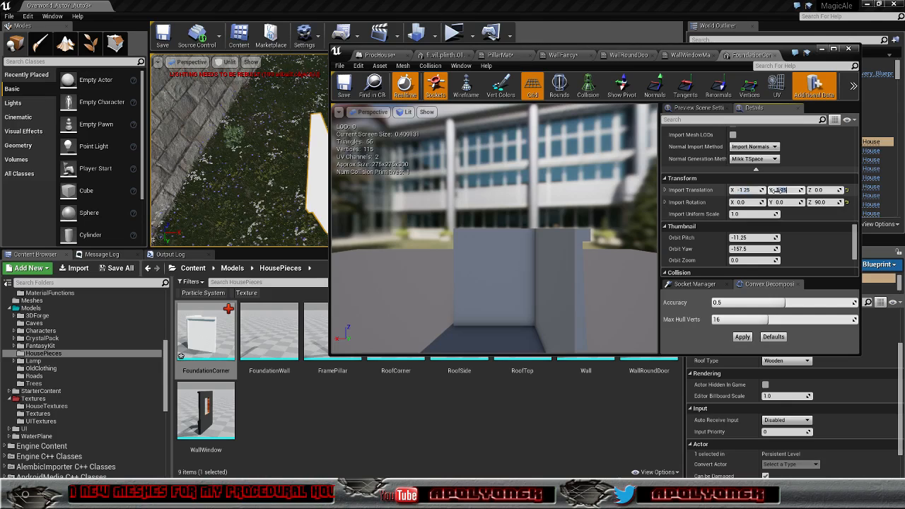
key("Return")
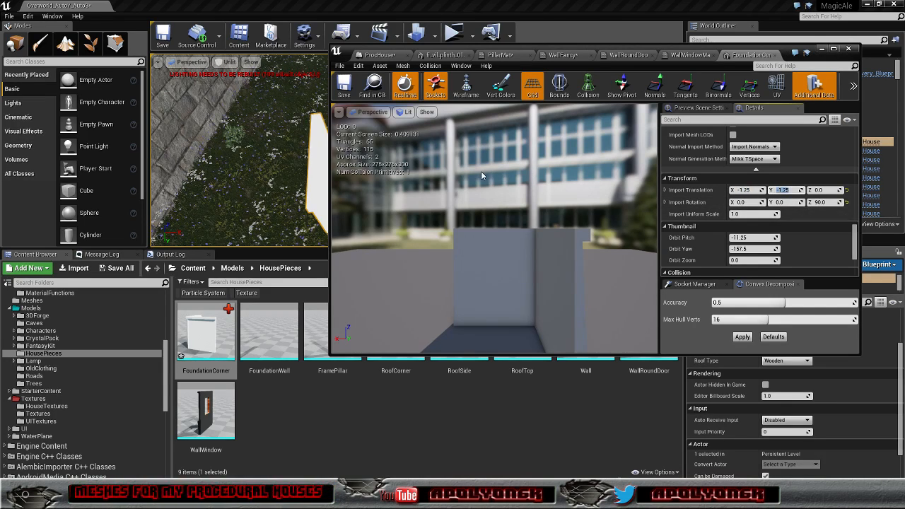
left_click(344, 87)
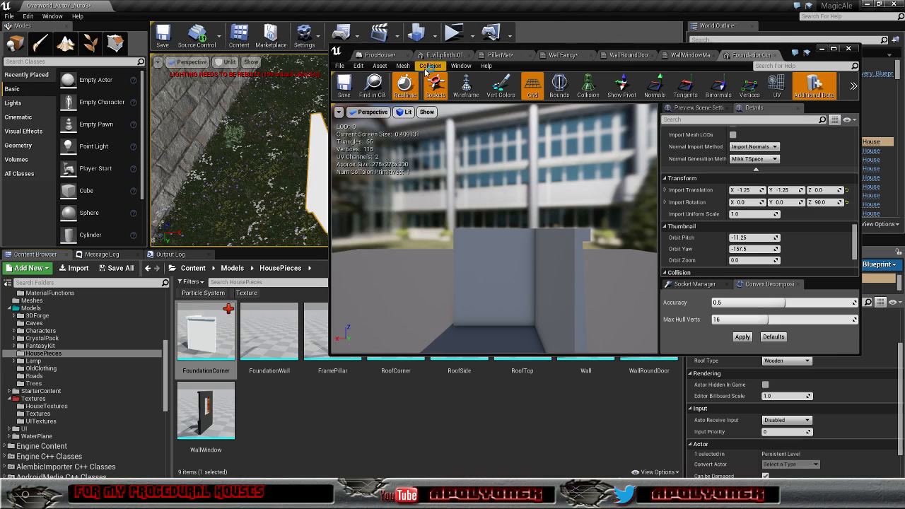
left_click(340, 66)
mouse_move(361, 70)
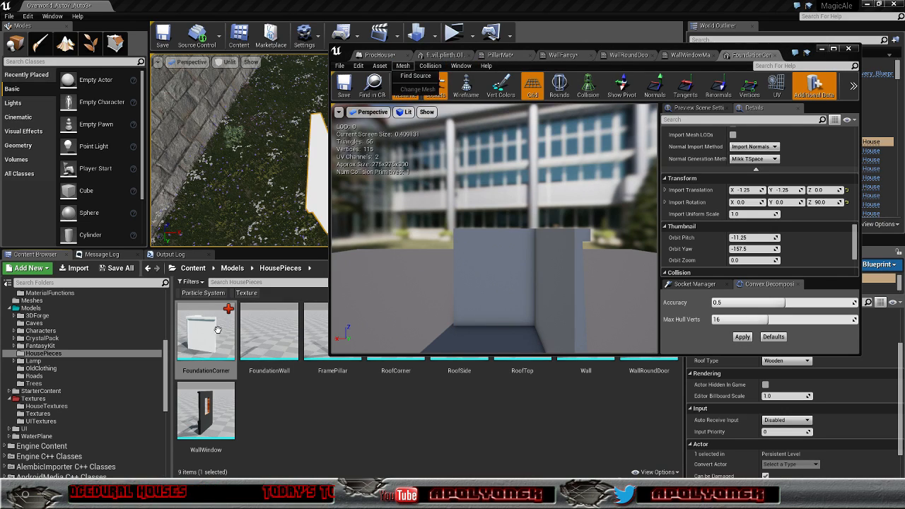
right_click(212, 328)
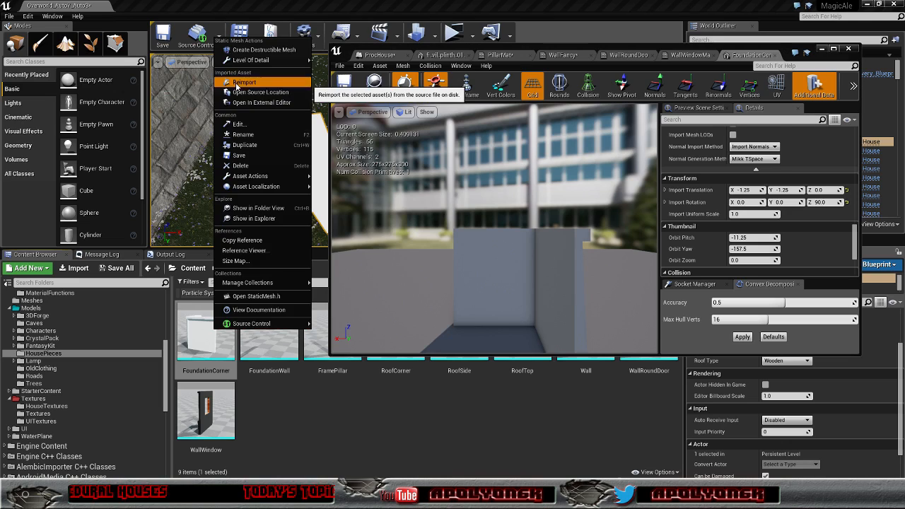
left_click(240, 81)
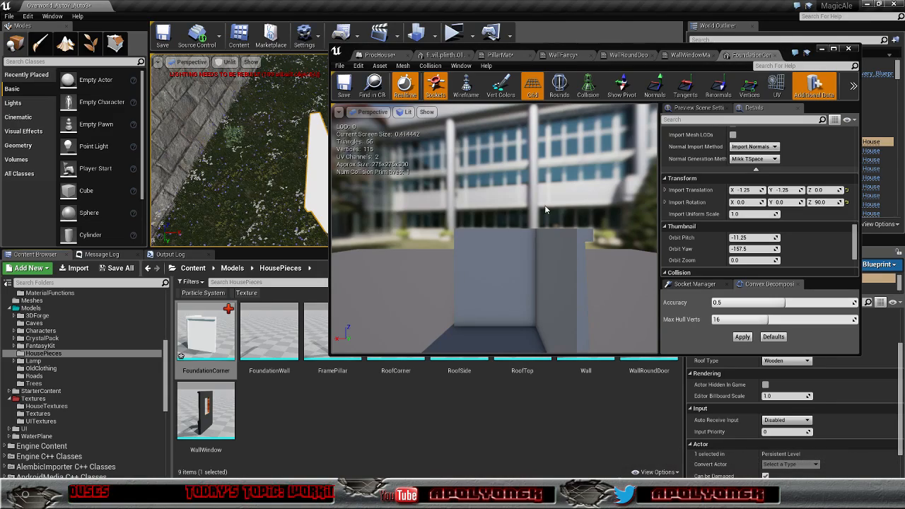
Look through the FoundationCorner mesh's LOD, static mesh, import and transform settings, and inspect the corners at ProcHouse3's entrance side
left_click_drag(698, 51, 702, 129)
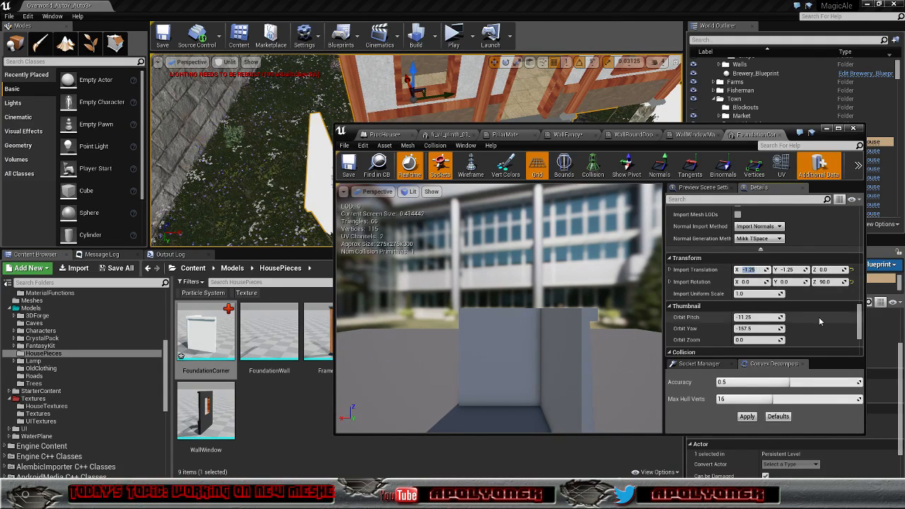
scroll(819, 317, "down", 6)
scroll(819, 317, "up", 5)
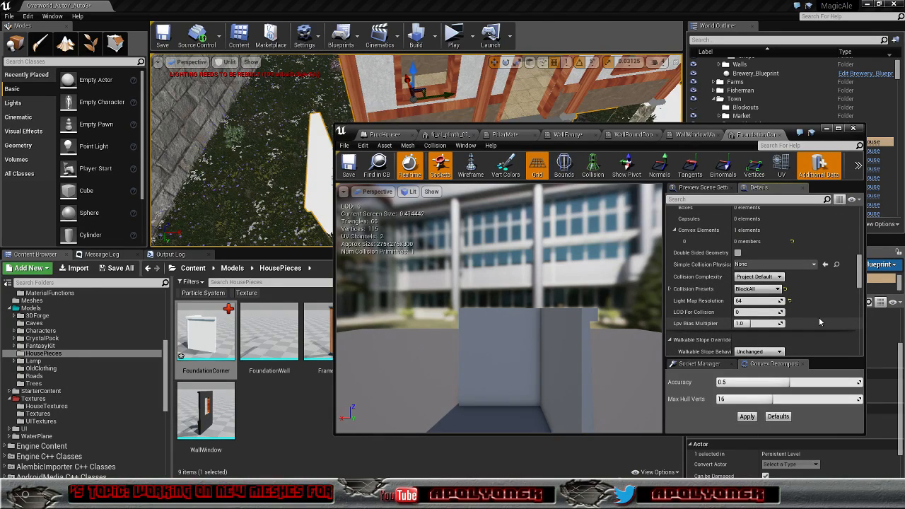
scroll(818, 317, "up", 2)
scroll(820, 322, "up", 5)
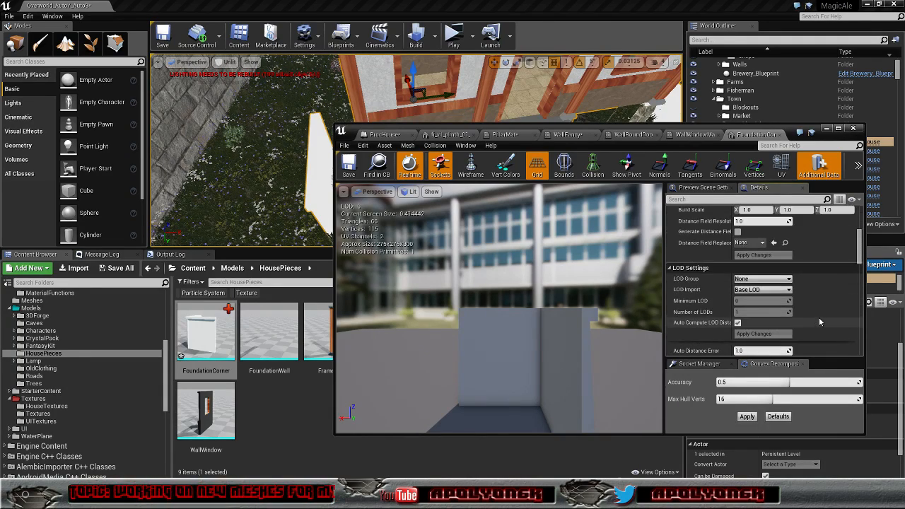
scroll(819, 318, "up", 3)
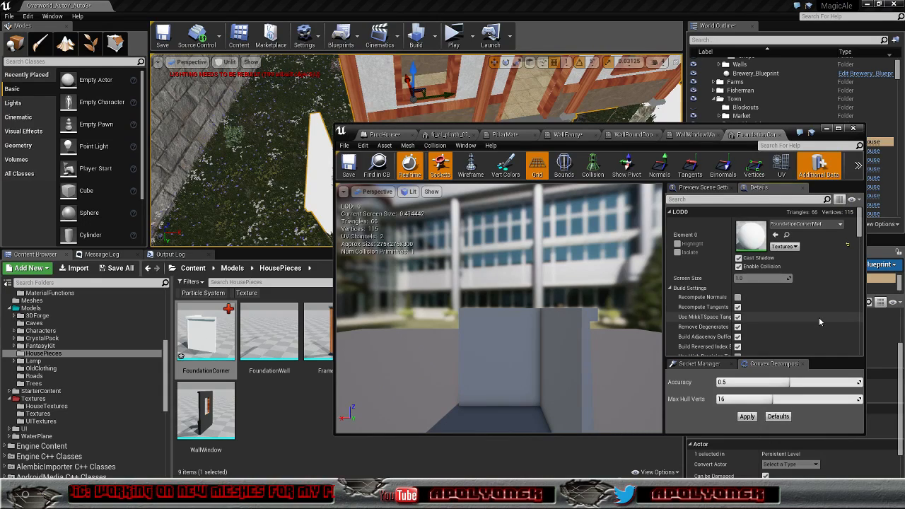
left_click(671, 214)
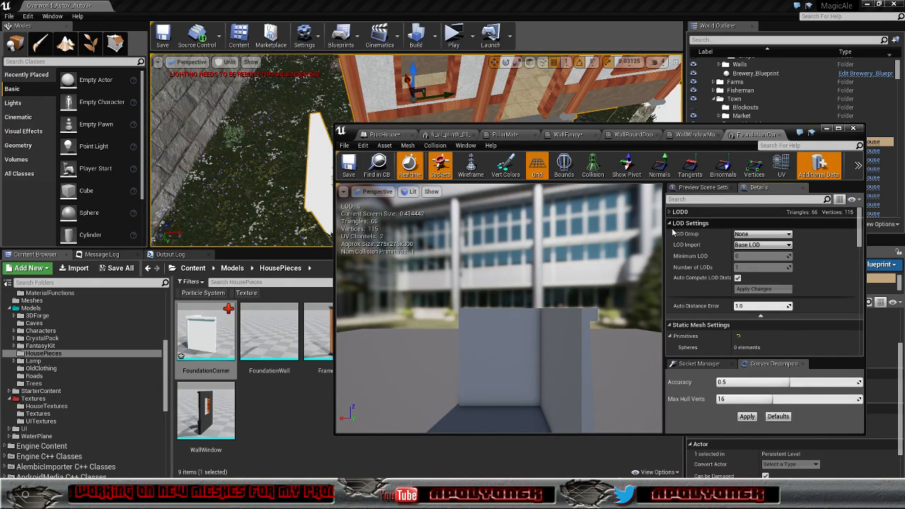
left_click(670, 224)
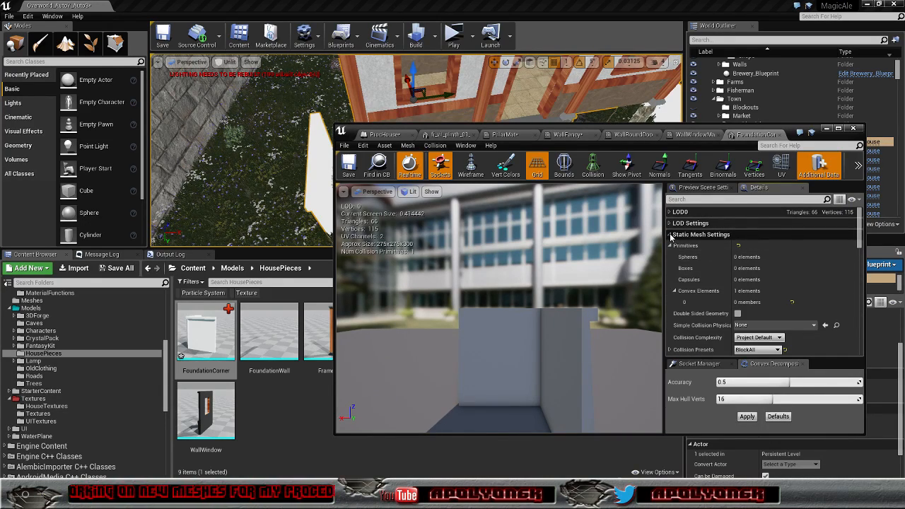
left_click(670, 234)
left_click(672, 246)
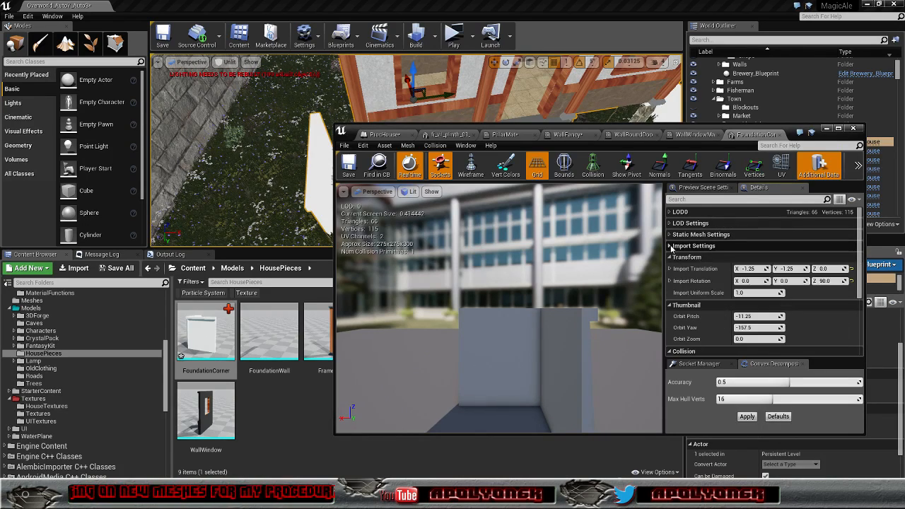
scroll(750, 283, "down", 5)
scroll(784, 302, "up", 3)
scroll(783, 303, "up", 3)
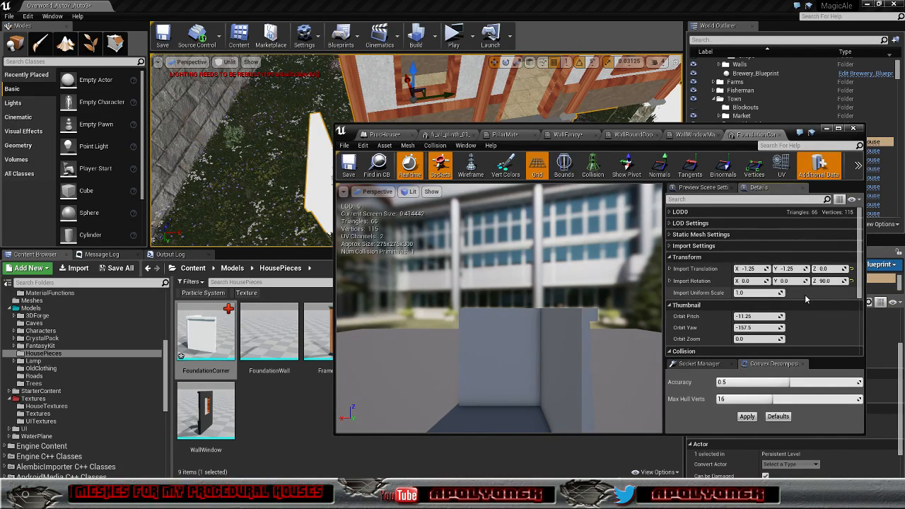
left_click(825, 129)
right_click_drag(537, 219, 485, 217)
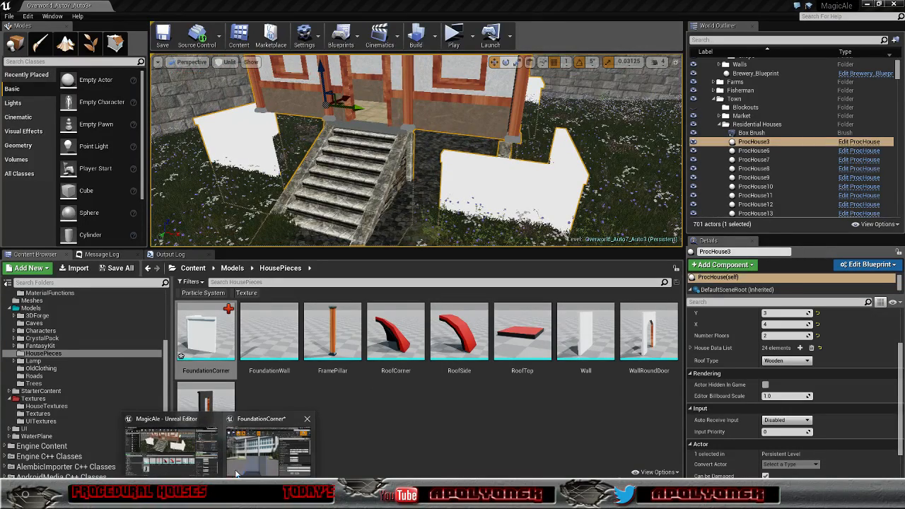
Open the ProcHouse blueprint and check out the ProcHouse blueprint class and the Overworld level from source control
double_click(206, 332)
left_click(381, 135)
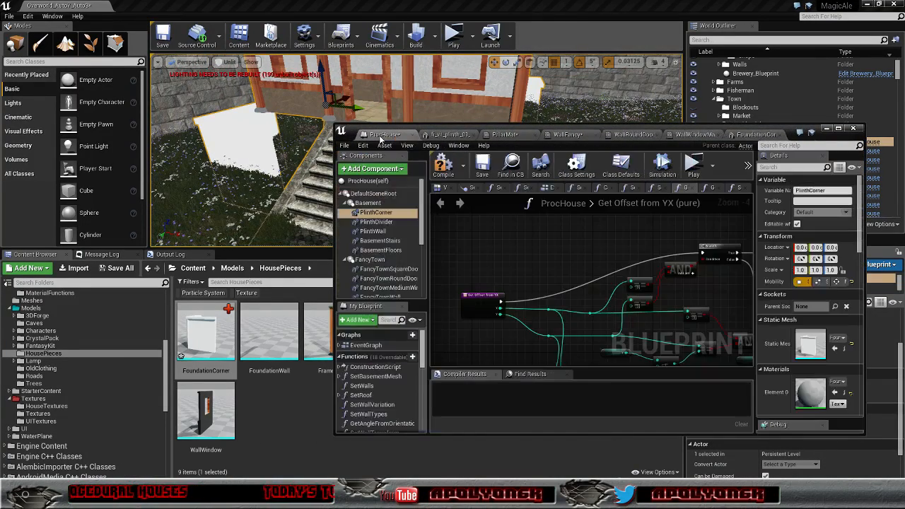
left_click(837, 130)
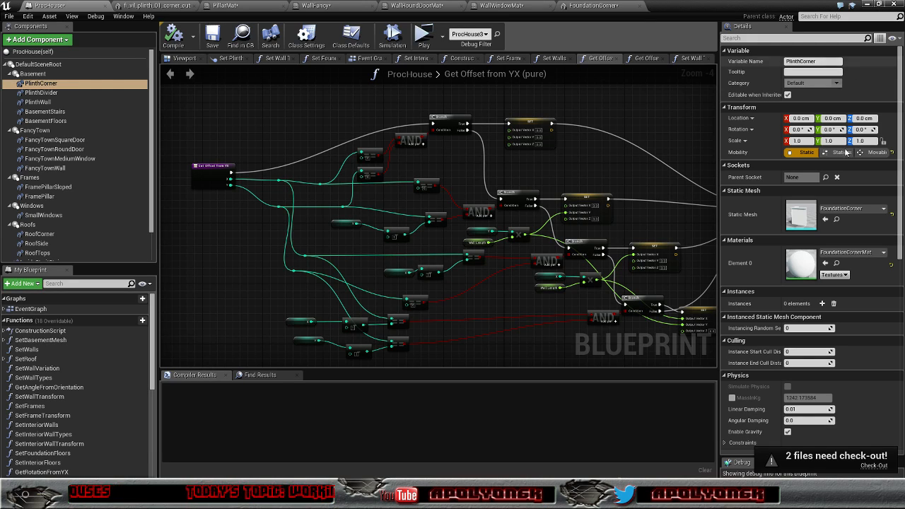
left_click(869, 466)
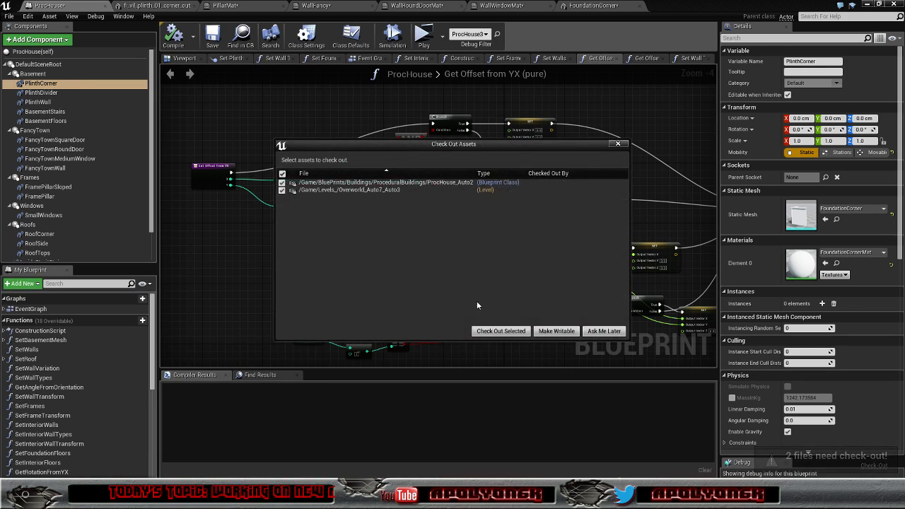
left_click(498, 331)
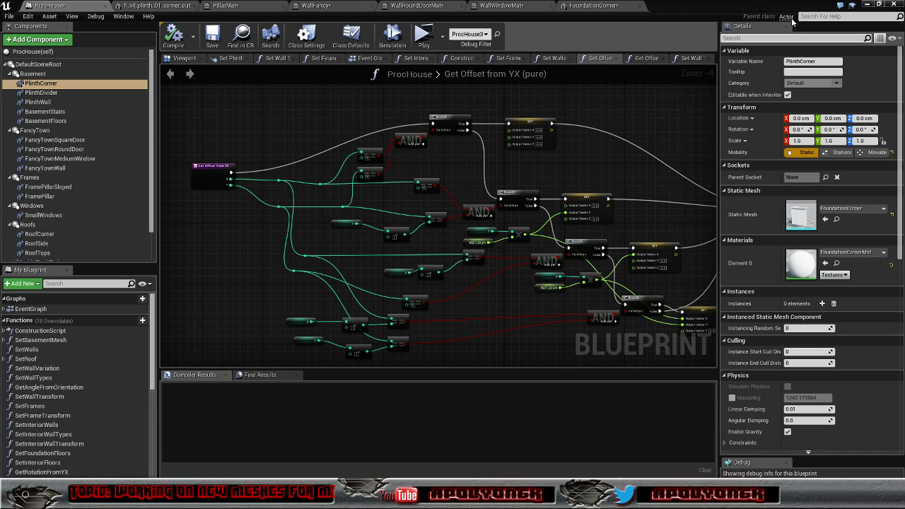
Open the blueprint's Set Plinth Corners graph and examine how the Plinth Corner instances' location and rotation are computed
left_click(877, 5)
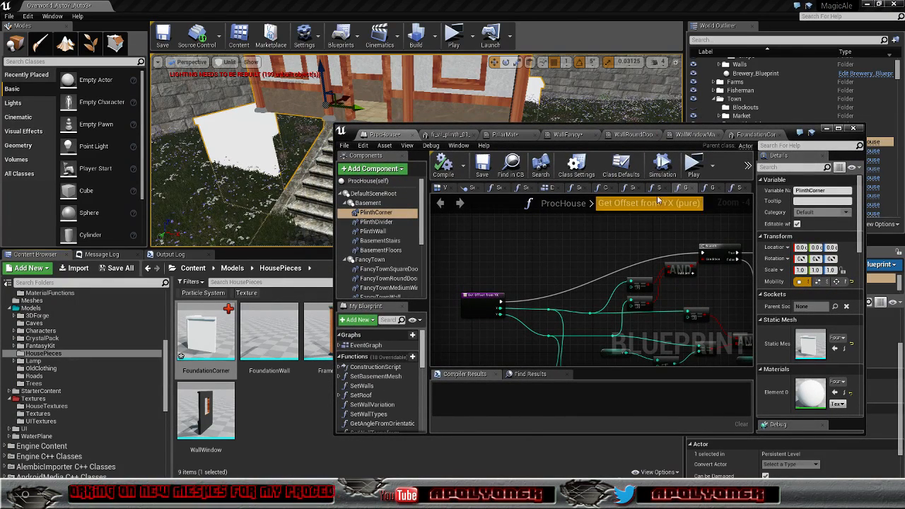
left_click(838, 130)
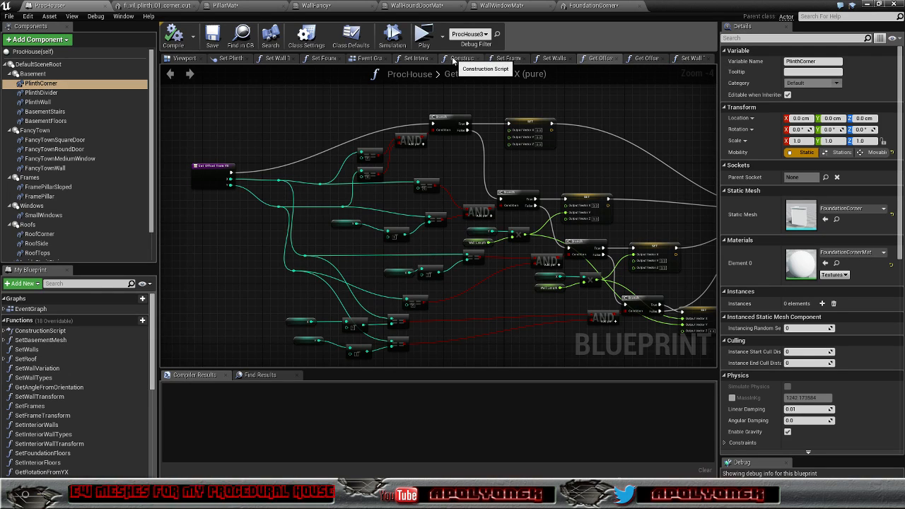
left_click(230, 58)
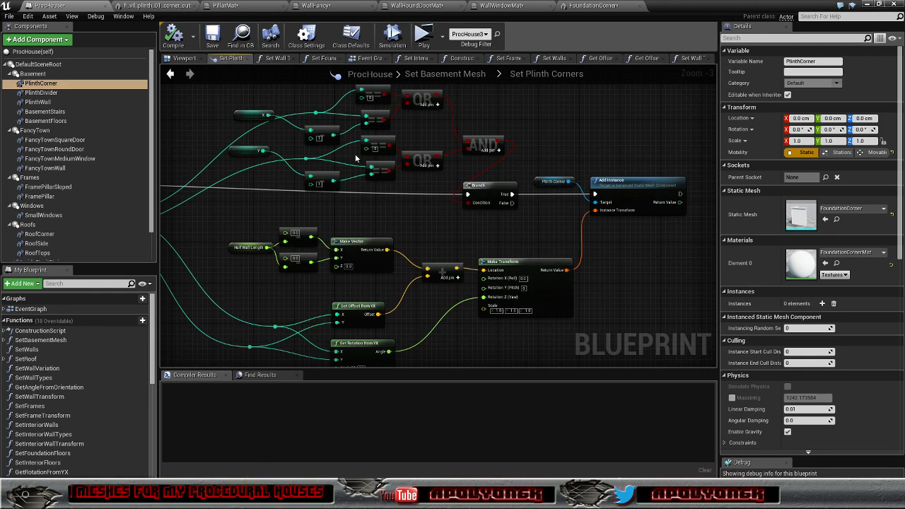
scroll(503, 114, "down", 1)
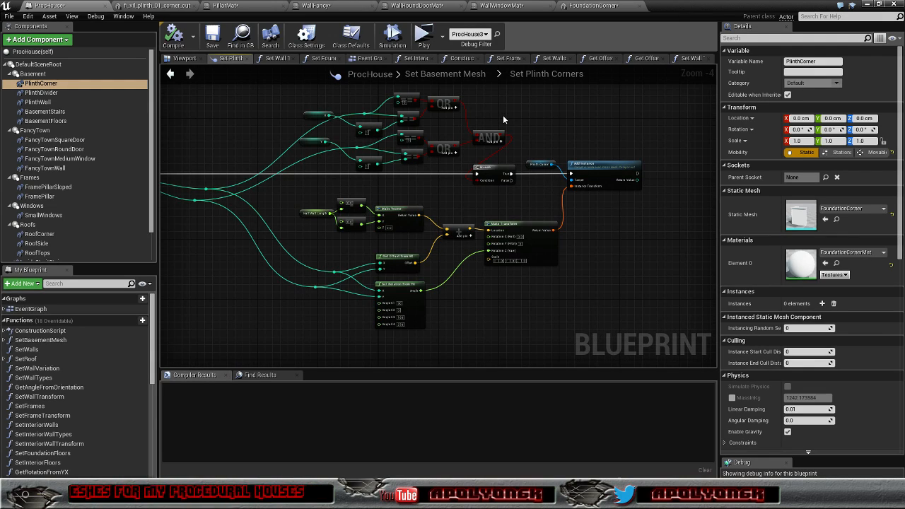
scroll(503, 114, "up", 1)
scroll(503, 115, "up", 1)
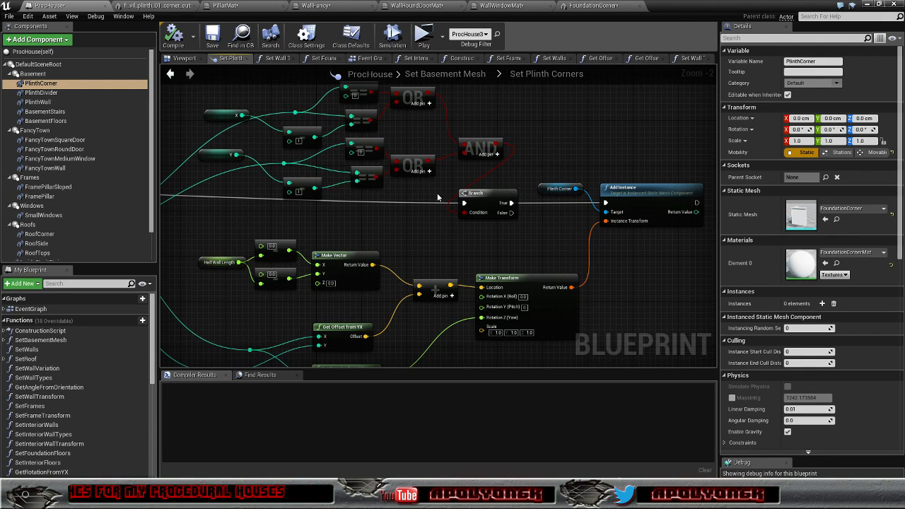
scroll(386, 208, "down", 2)
right_click_drag(379, 212, 495, 190)
scroll(495, 190, "up", 2)
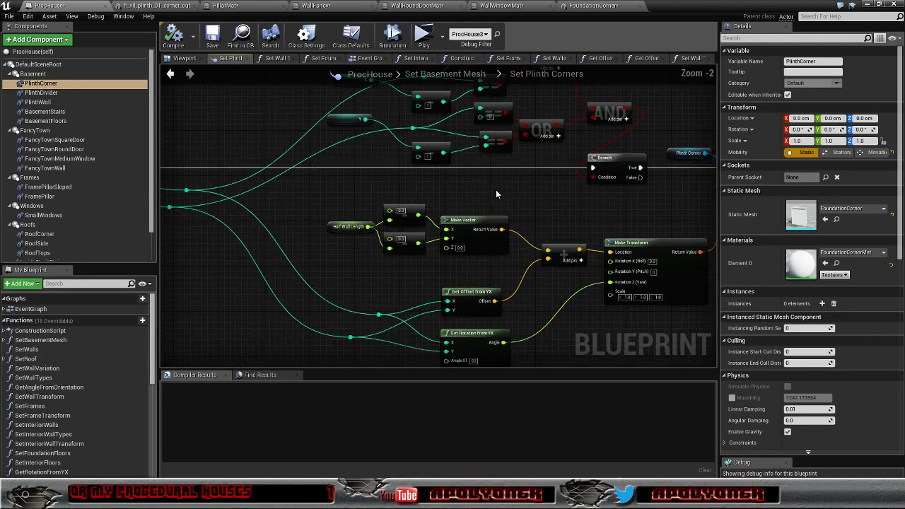
Open the Get Offset from YX function from the Set Plinth Corners graph and examine its logic
double_click(468, 302)
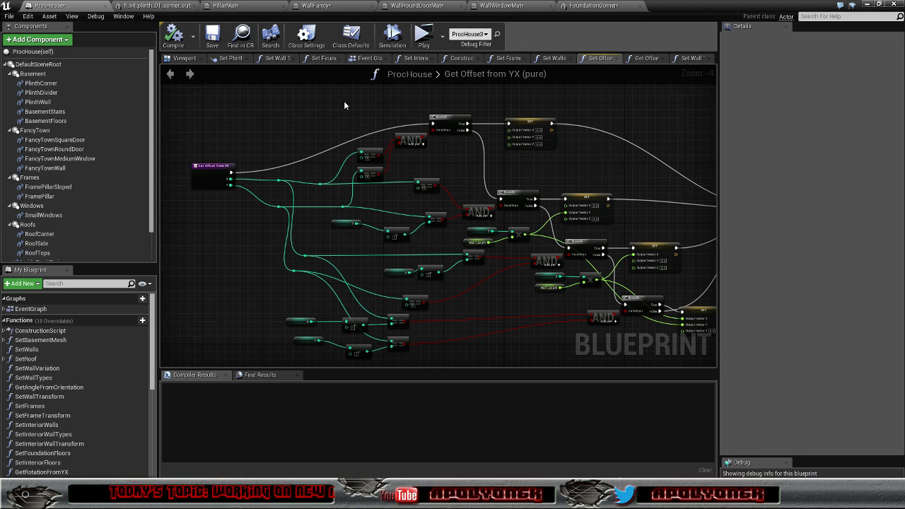
left_click(868, 4)
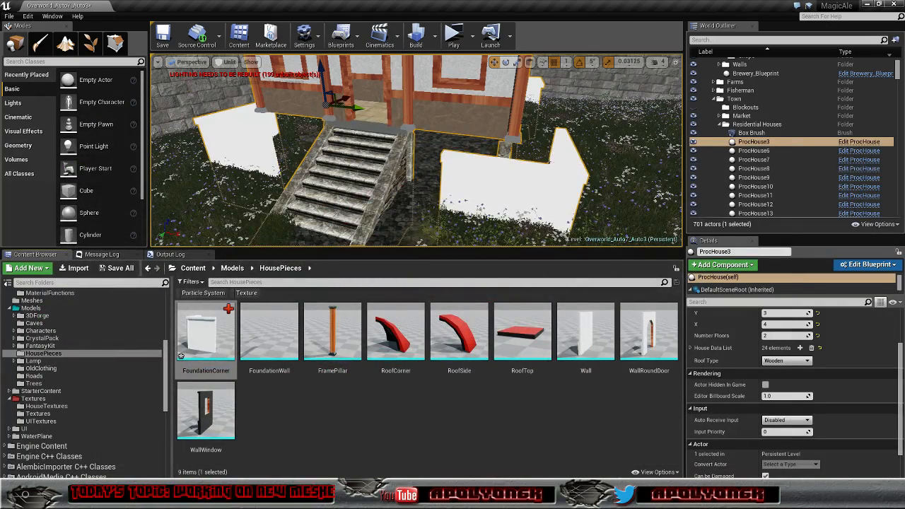
Switch to Blender, change the screen layout to Default and put the FoundationCorner object in Object Mode
key("alt+Tab")
scroll(728, 314, "down", 8)
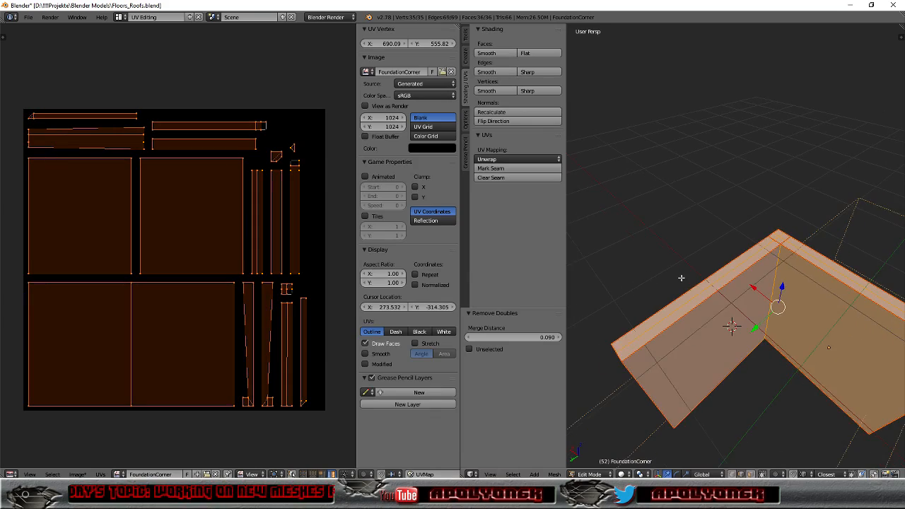
middle_click_drag(728, 314, 748, 338)
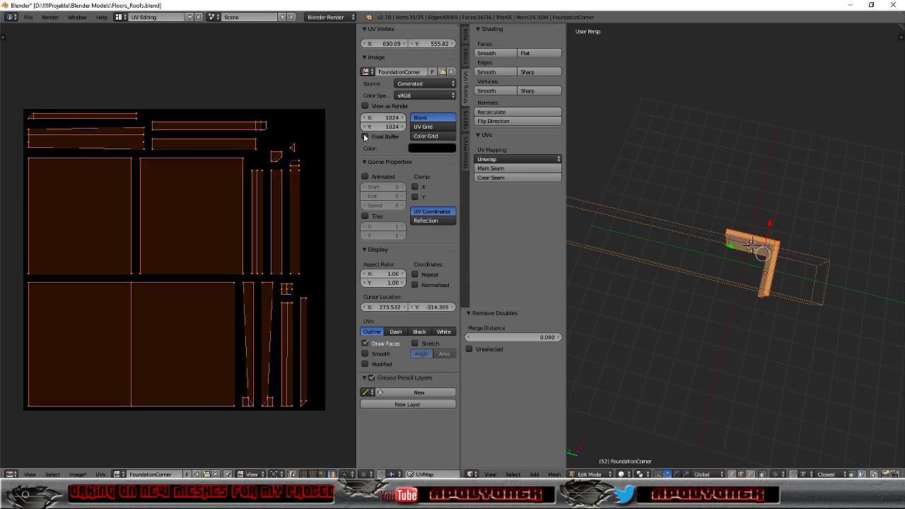
left_click(121, 18)
left_click(124, 60)
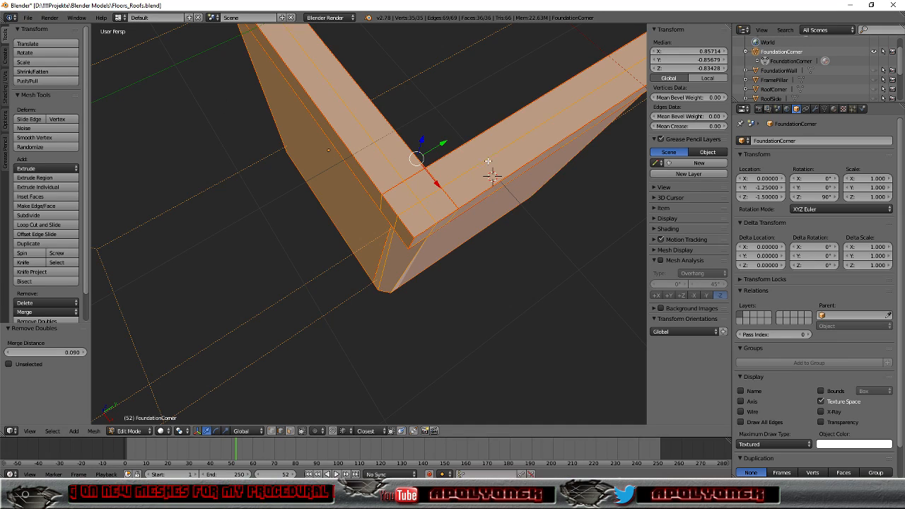
scroll(486, 162, "down", 5)
middle_click_drag(485, 148, 527, 125)
key("Tab")
Set the FoundationCorner object's Y location to 0
middle_click_drag(419, 218, 443, 217)
scroll(343, 212, "up", 6)
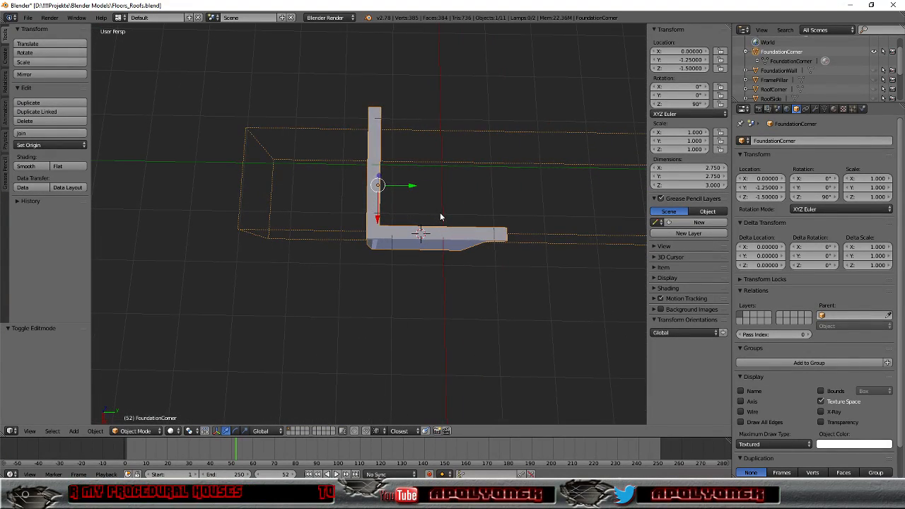
left_click(684, 60)
type("0")
key("Return")
middle_click_drag(594, 145, 463, 127)
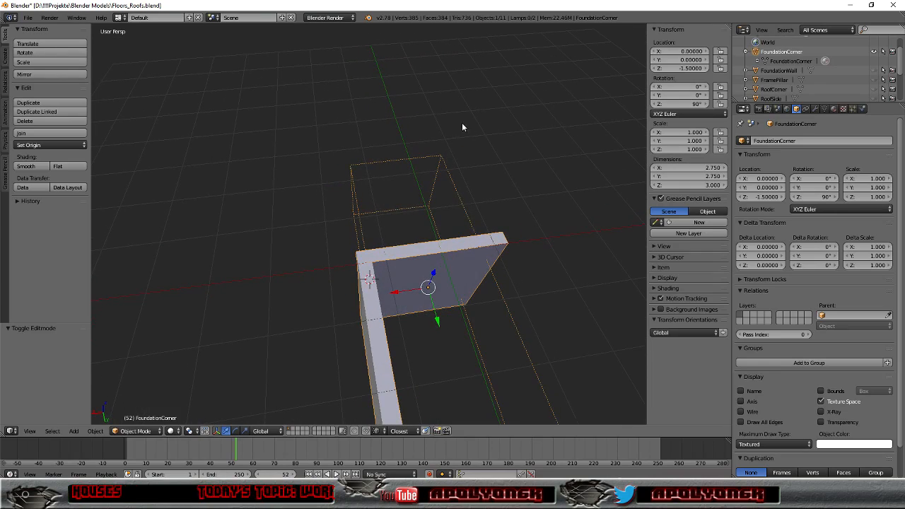
Set the FoundationCorner object's X location to -1.25
left_click(29, 19)
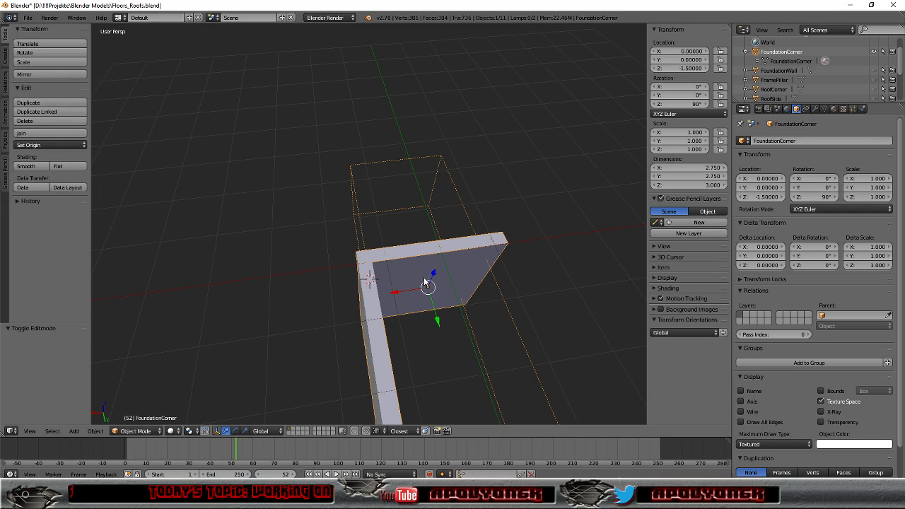
left_click(687, 52)
key("BackSpace")
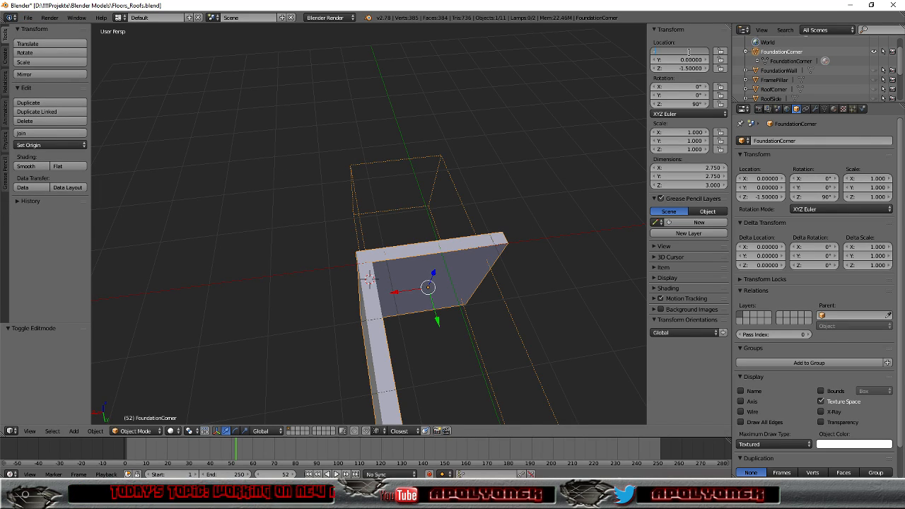
type("-1.25")
key("Return")
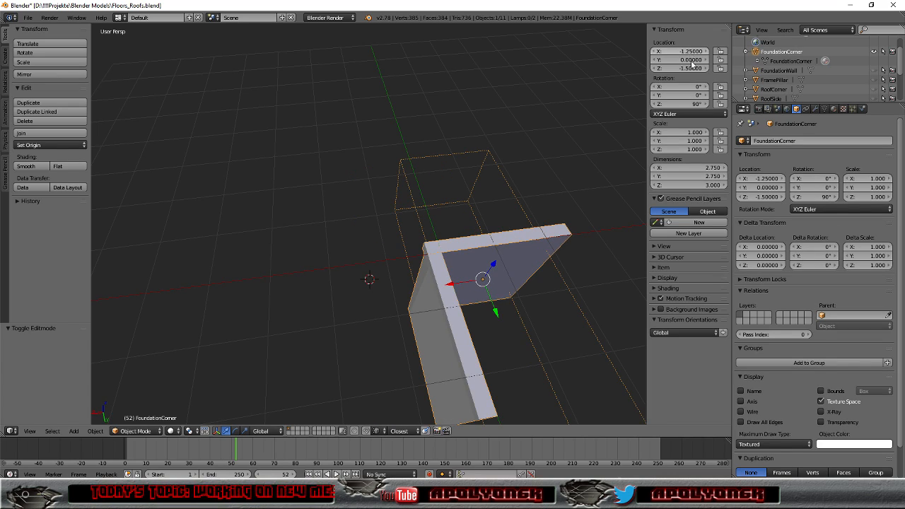
middle_click_drag(513, 262, 534, 281)
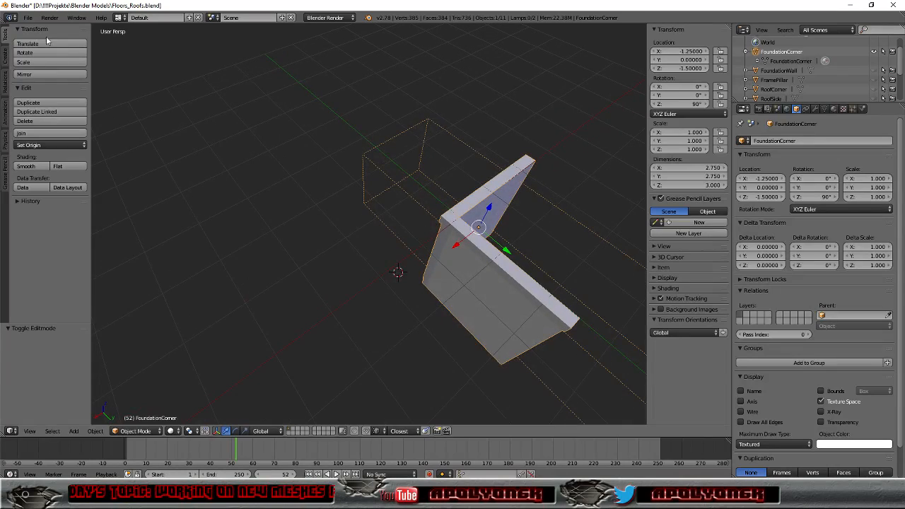
Export the FoundationCorner object as FBX into the HousePieces folder, overwriting FoundationCorner.fbx
left_click(27, 17)
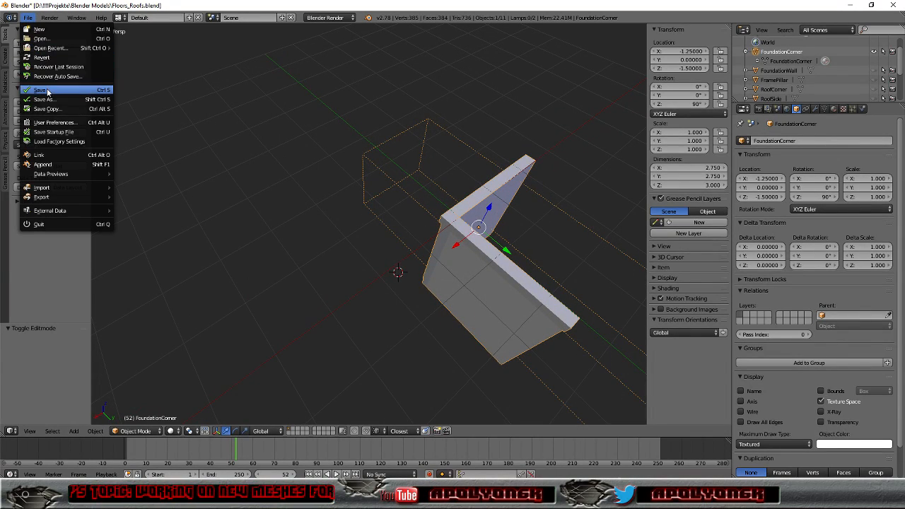
mouse_move(53, 200)
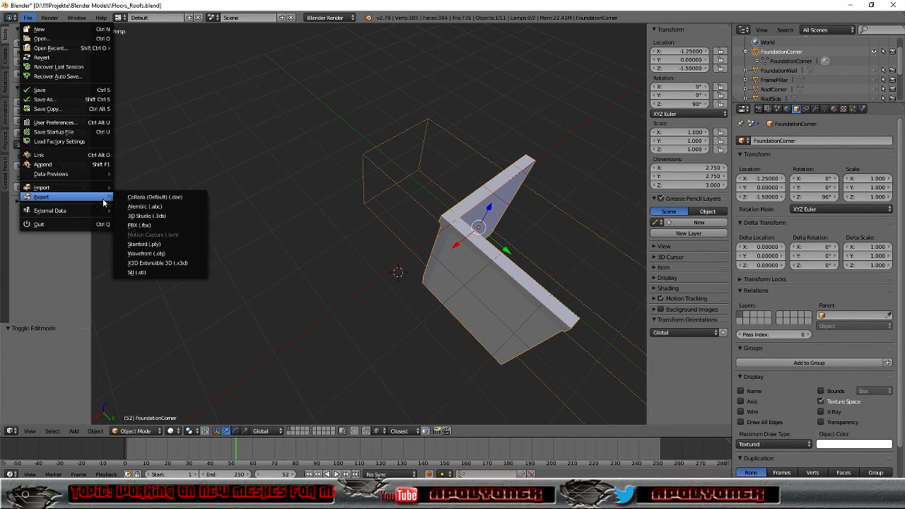
left_click(140, 224)
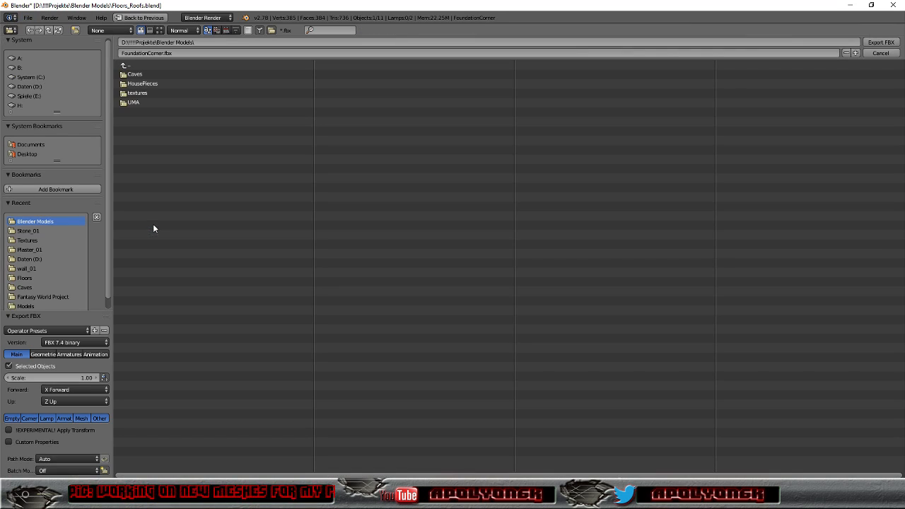
left_click(169, 83)
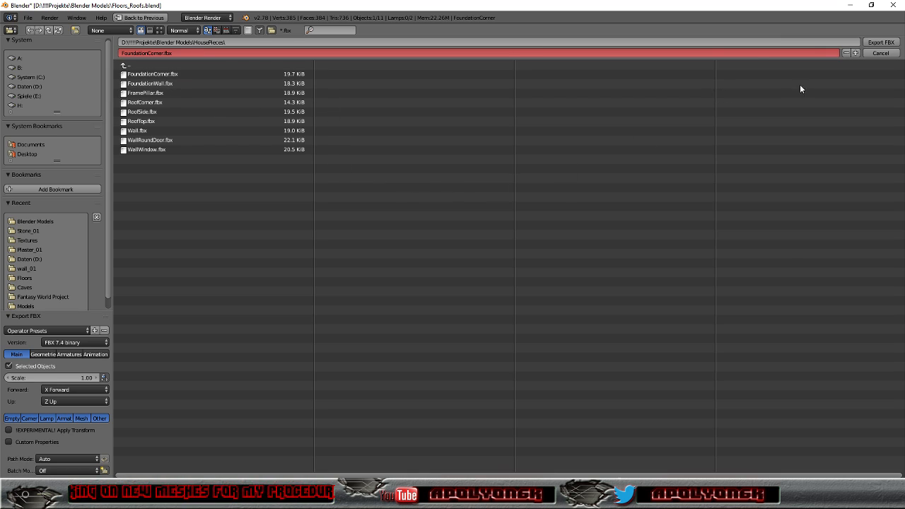
left_click(880, 43)
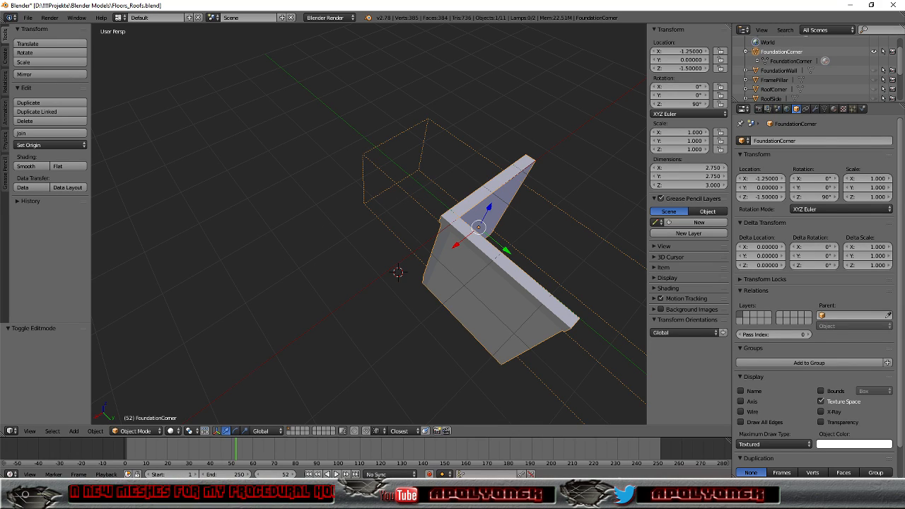
Switch to the Unreal Editor's level window and reimport the FoundationCorner mesh
mouse_move(219, 499)
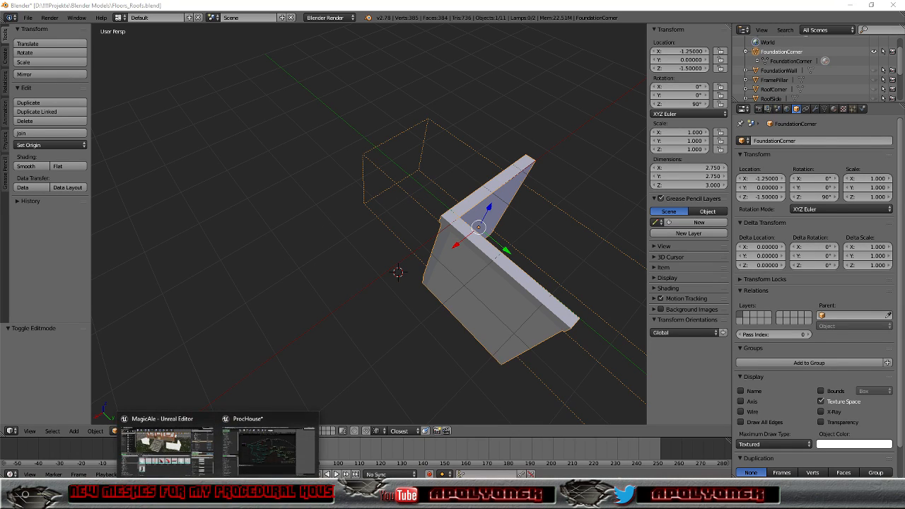
left_click(193, 447)
right_click(196, 345)
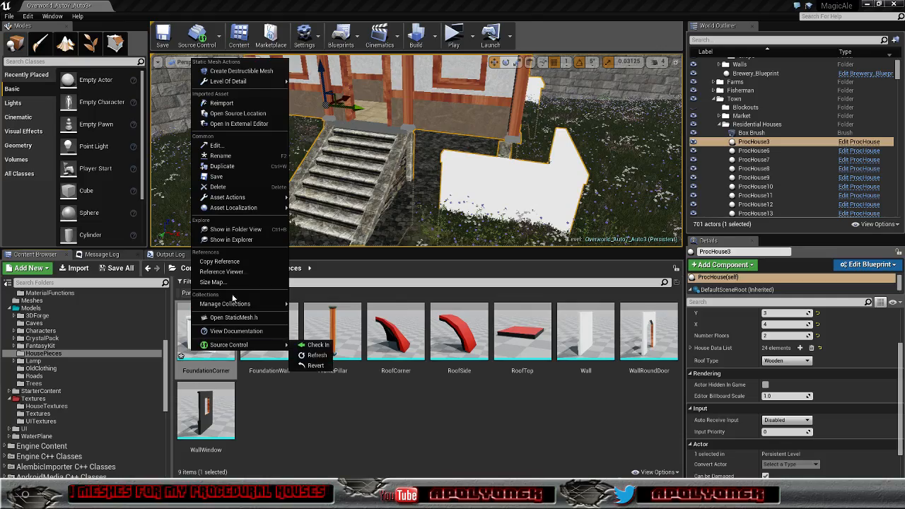
left_click(220, 103)
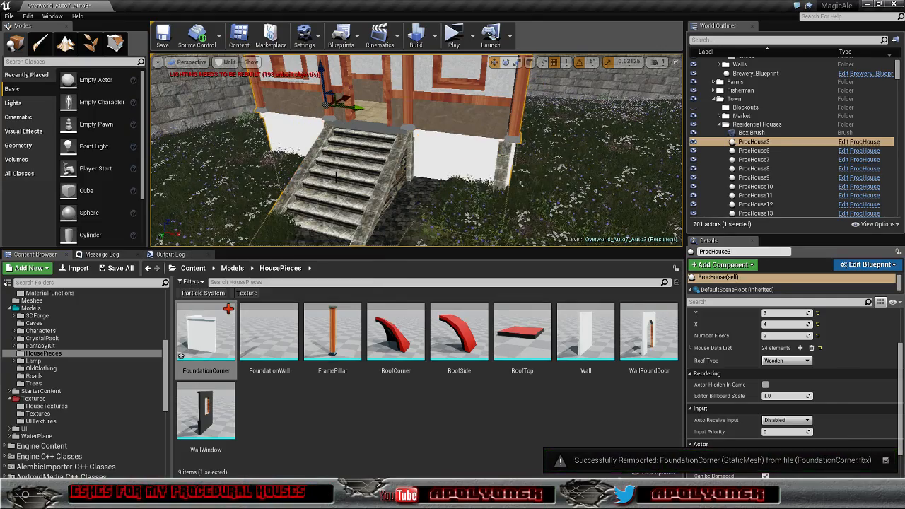
Inspect from outside and underneath how the foundation corners fit ProcHouse3's stairs, pillars, floor and neighbouring plinth walls
right_click_drag(416, 150, 337, 118)
key("s")
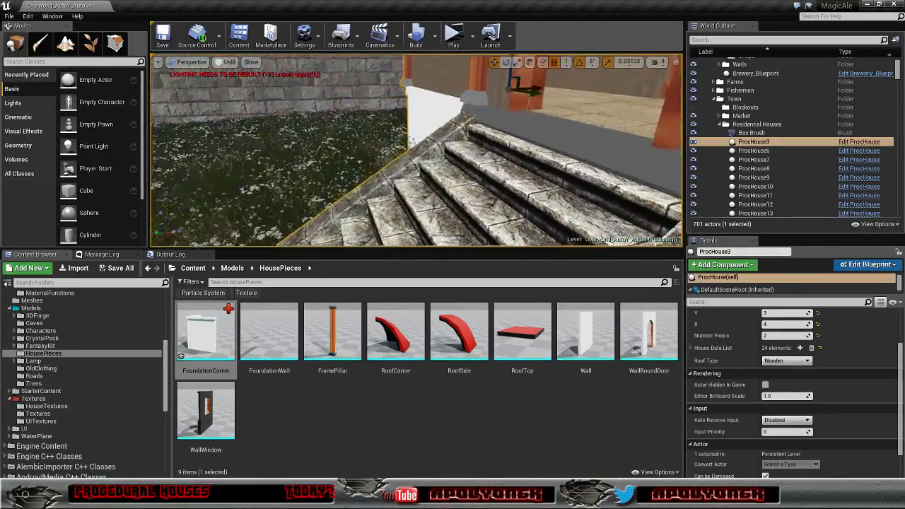
right_click_drag(337, 118, 268, 131)
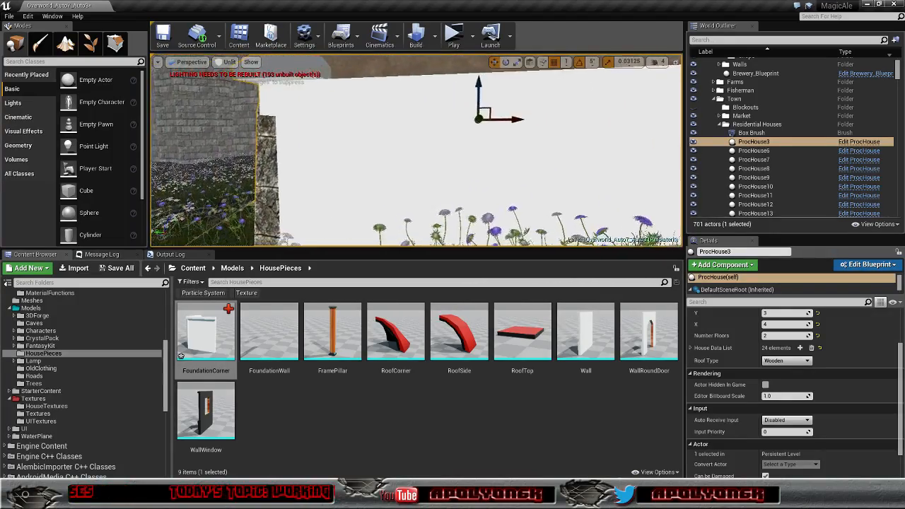
right_click_drag(415, 150, 436, 142)
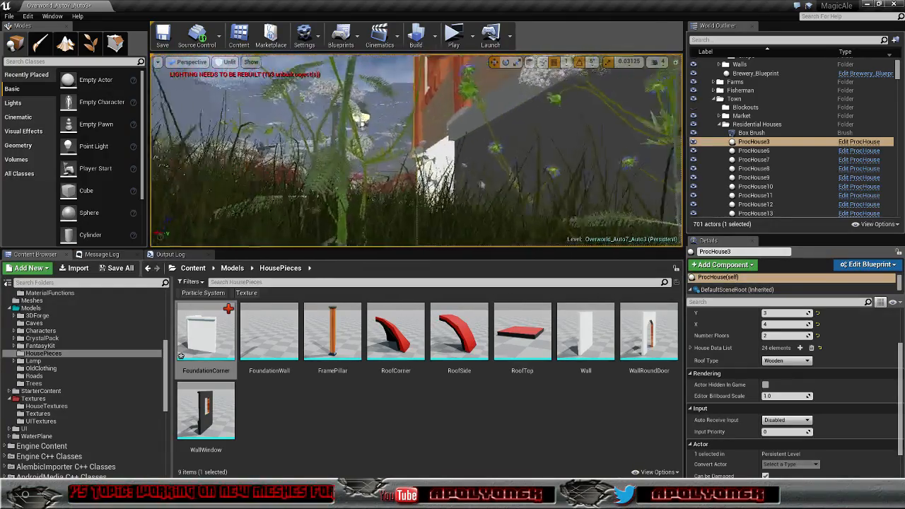
key("w")
key("a")
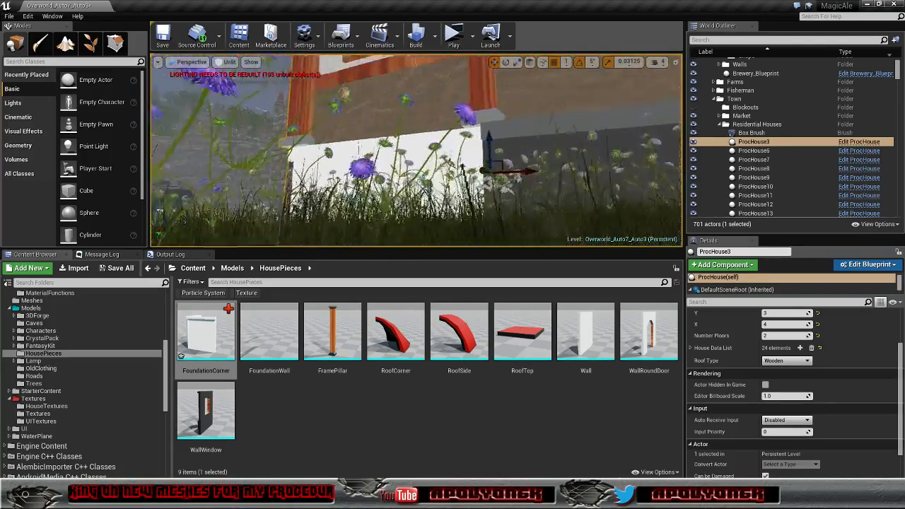
key("w")
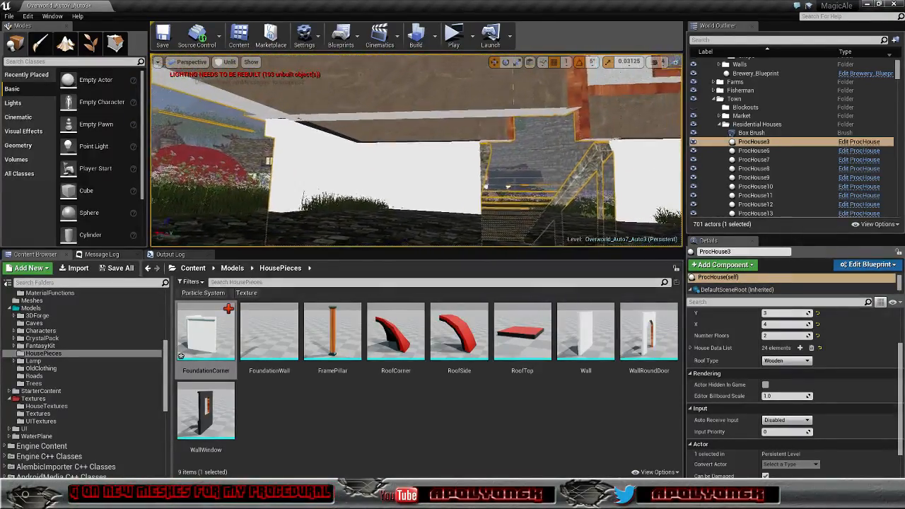
key("w")
key("w")
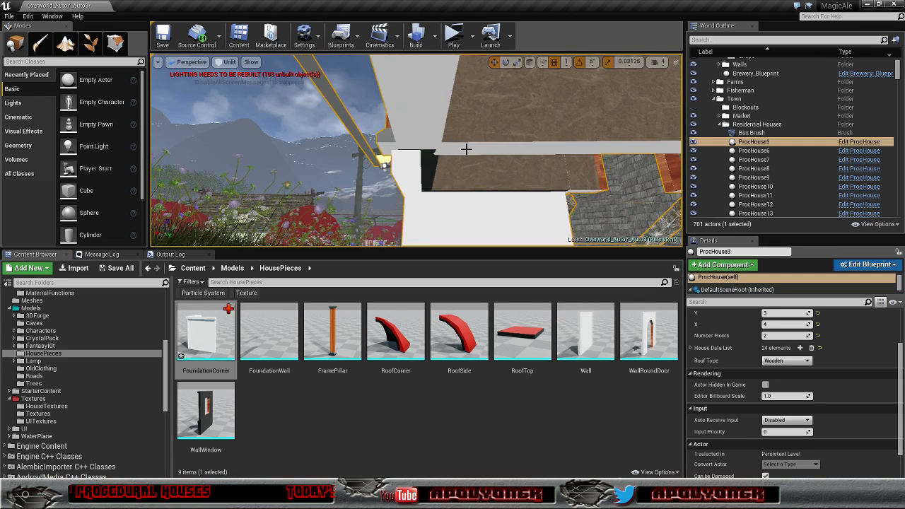
right_click_drag(472, 167, 471, 180)
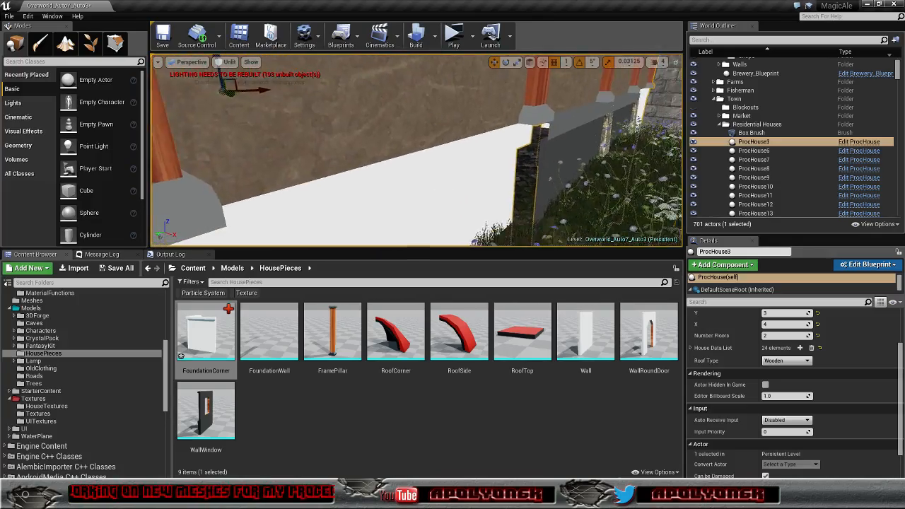
right_click_drag(416, 150, 367, 147)
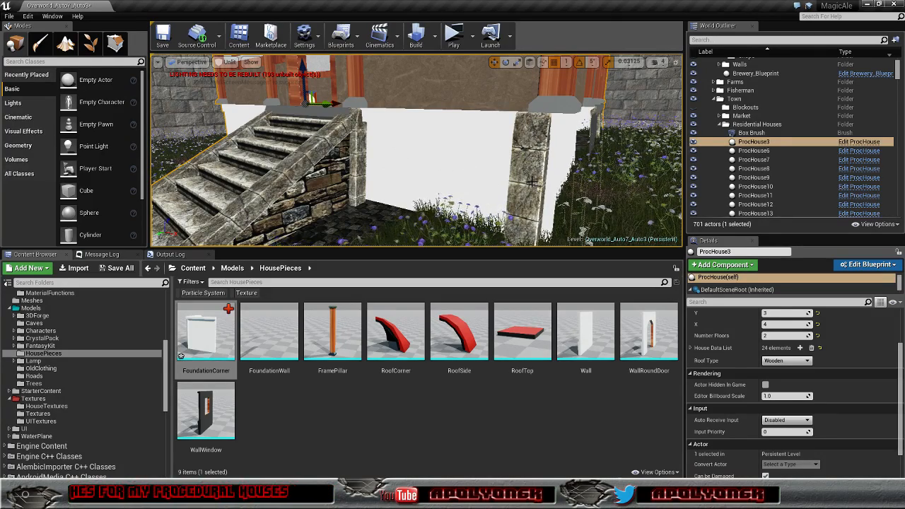
In the ProcHouse blueprint's Set Basement Mesh graph, disconnect the Sequence's Then 3 output from SetDividers and compile
left_click(246, 442)
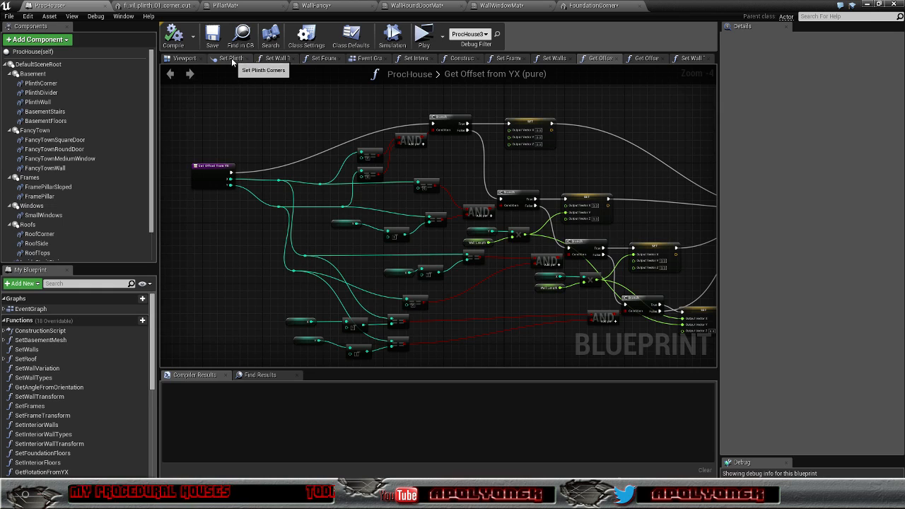
left_click(231, 59)
left_click(170, 74)
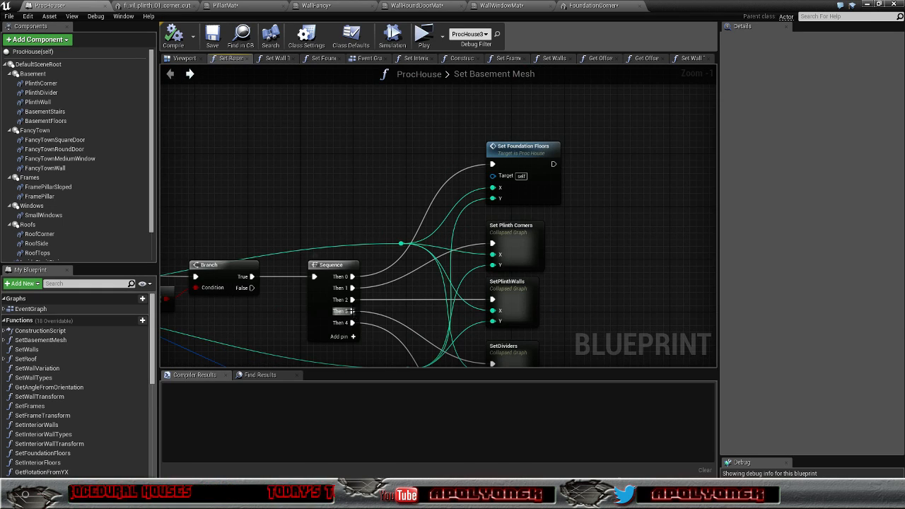
right_click(353, 311)
left_click(386, 325)
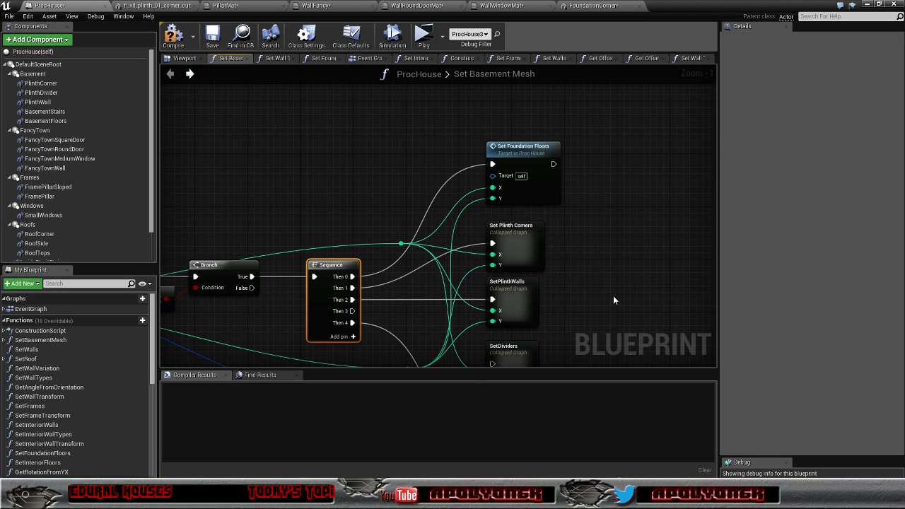
scroll(607, 294, "down", 4)
right_click_drag(610, 283, 558, 224)
scroll(559, 226, "up", 3)
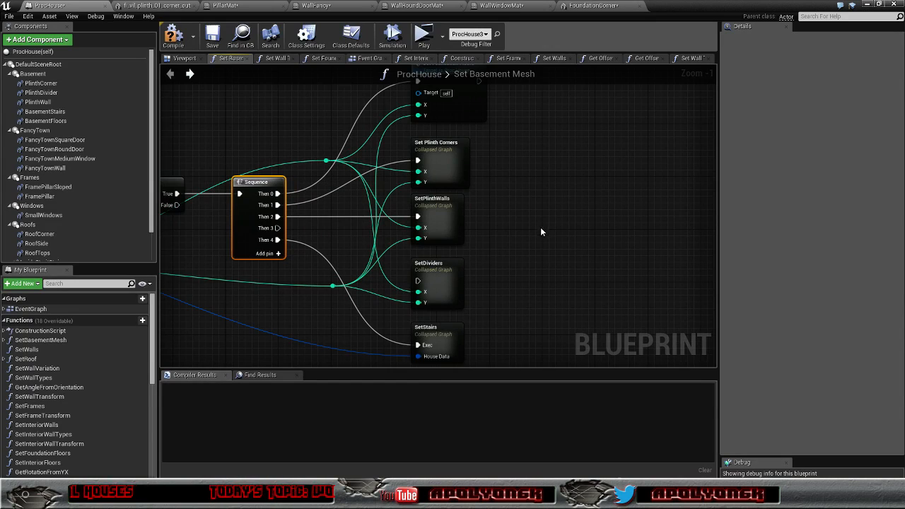
left_click(177, 41)
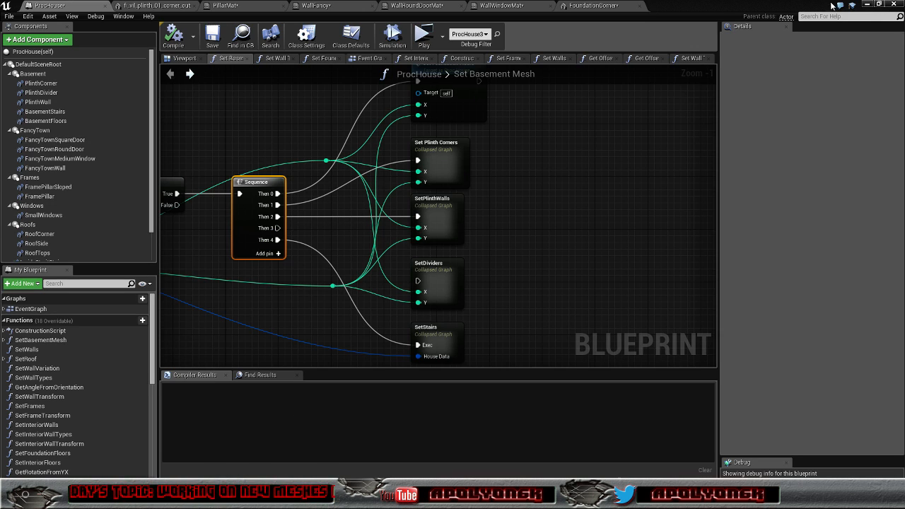
Return to the level window and inspect ProcHouse3's foundation with the dividers disabled
left_click(867, 5)
key("f")
right_click_drag(415, 151, 364, 150)
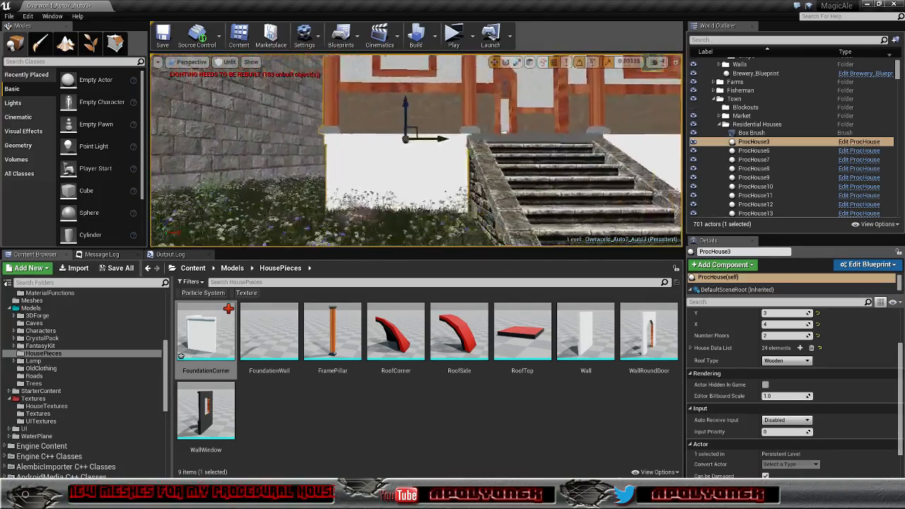
right_click_drag(479, 151, 474, 168)
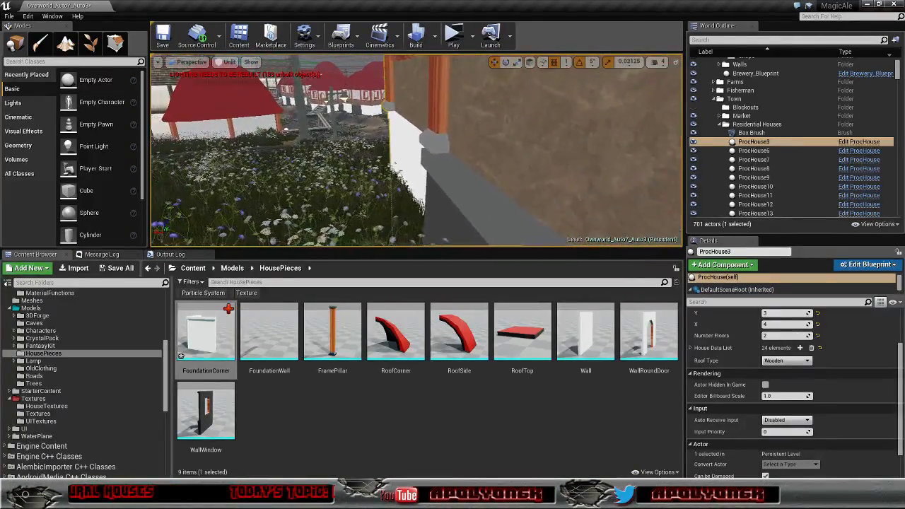
Set the viewport to Lit mode and inspect the fit of ProcHouse3's foundation at the corner, pillars and stairs
left_click(229, 62)
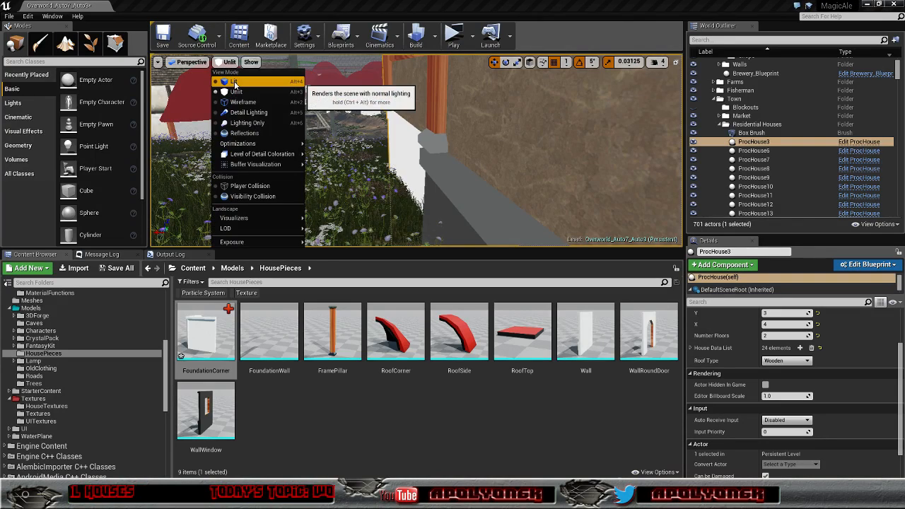
left_click(234, 82)
key("w")
right_click_drag(416, 150, 393, 160)
key("a")
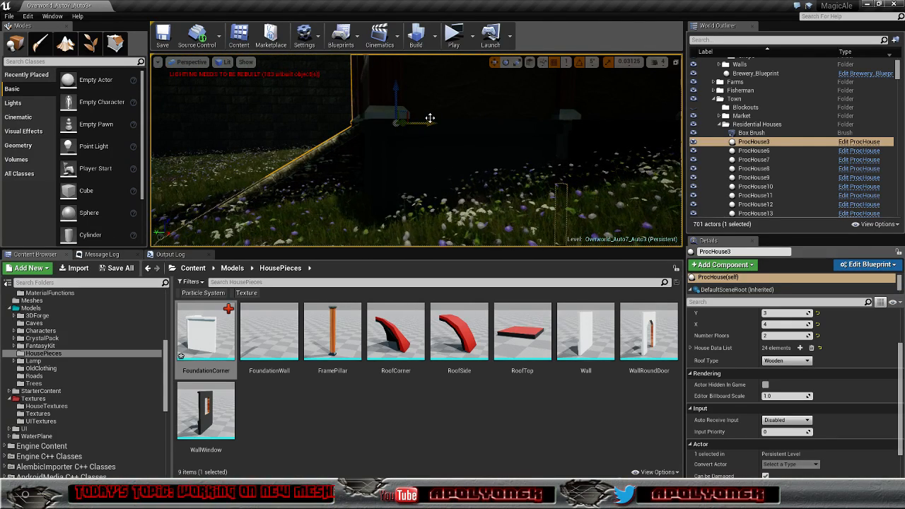
right_click_drag(392, 160, 456, 145)
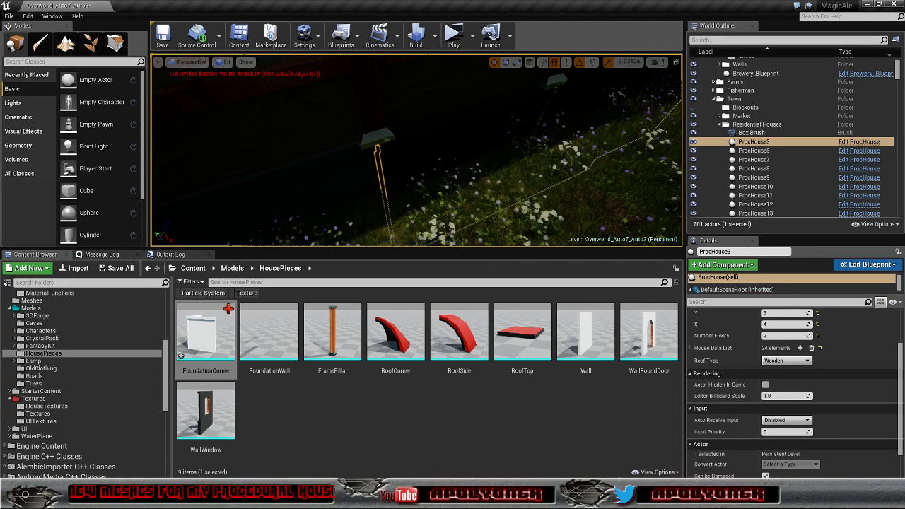
right_click_drag(456, 144, 404, 148)
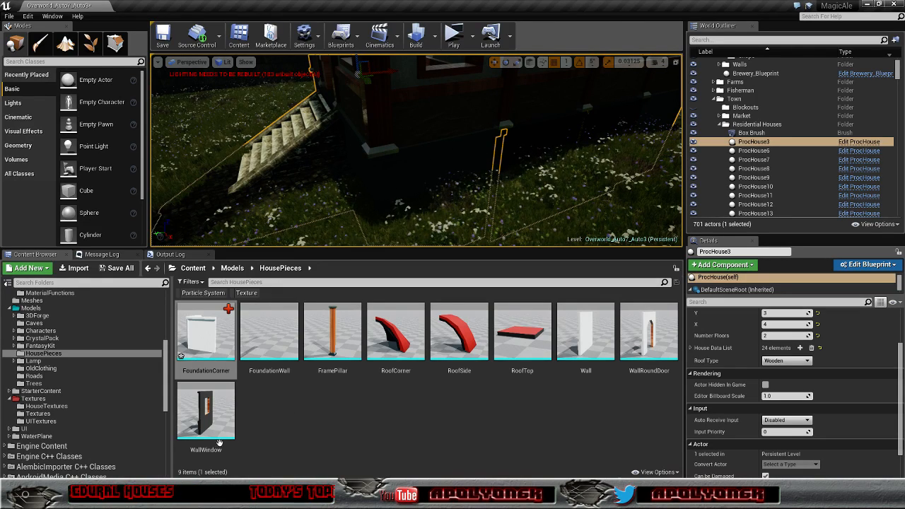
Switch to Blender and shift the FoundationCorner object about 0.24 units in the negative Y direction
mouse_move(219, 498)
left_click(255, 453)
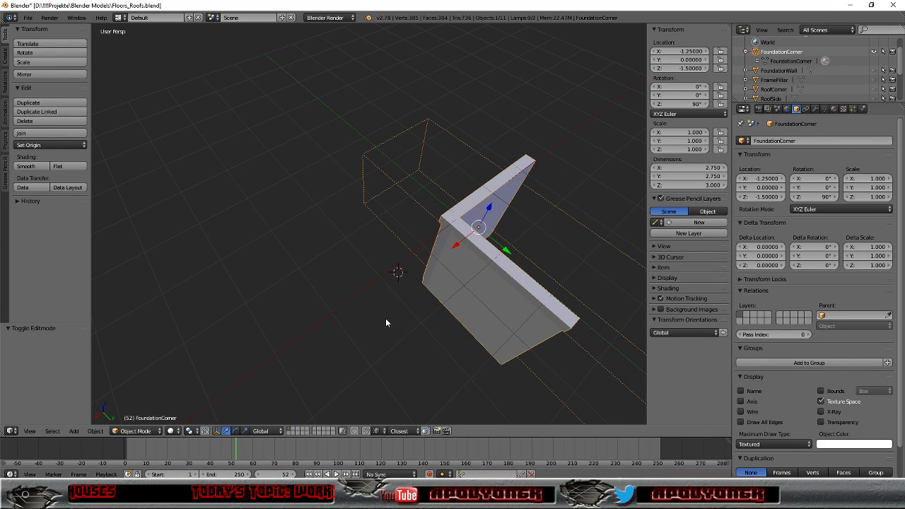
middle_click_drag(599, 226, 107, 260)
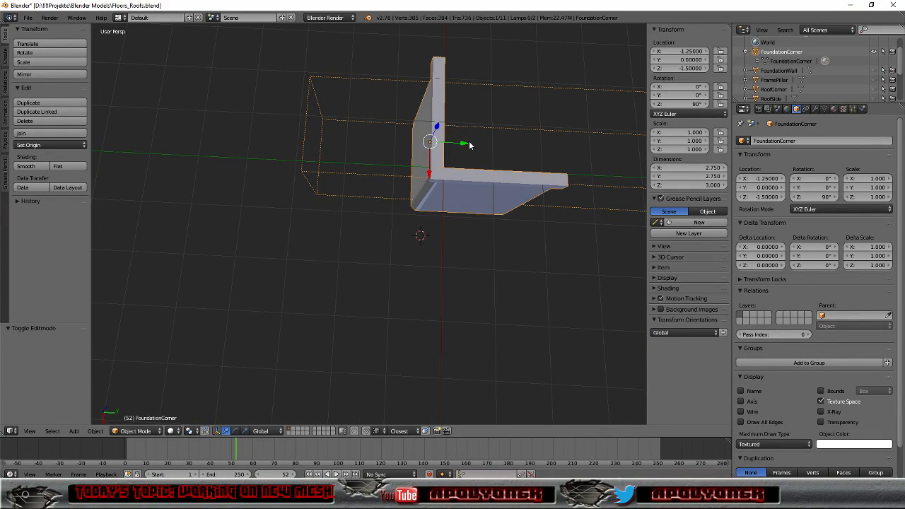
scroll(485, 130, "down", 2)
middle_click_drag(485, 130, 158, 92)
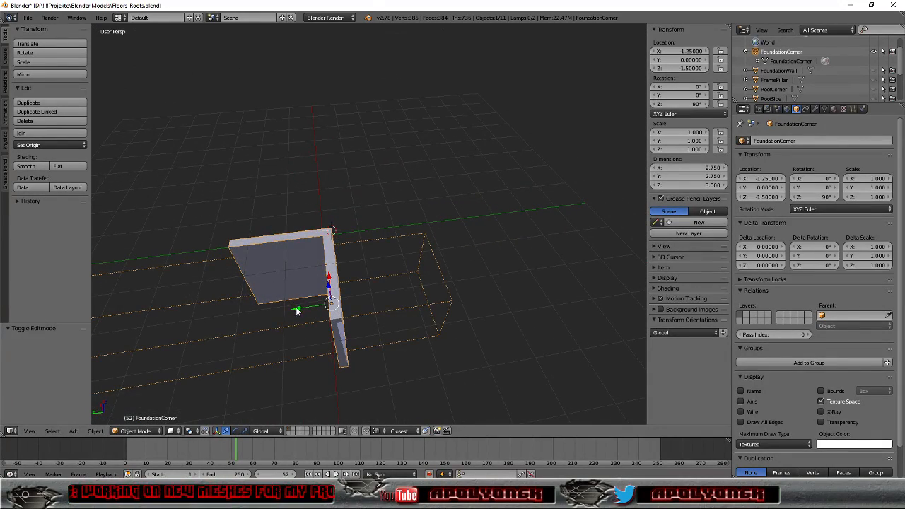
left_click_drag(298, 311, 306, 313)
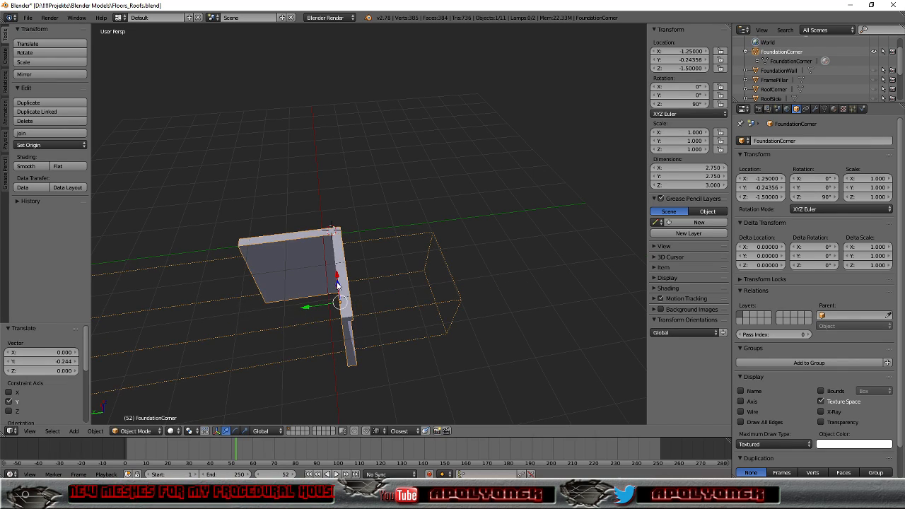
Shift the FoundationCorner object along X and set its location to exactly X -1 and Y -0.25
middle_click_drag(349, 281, 420, 271)
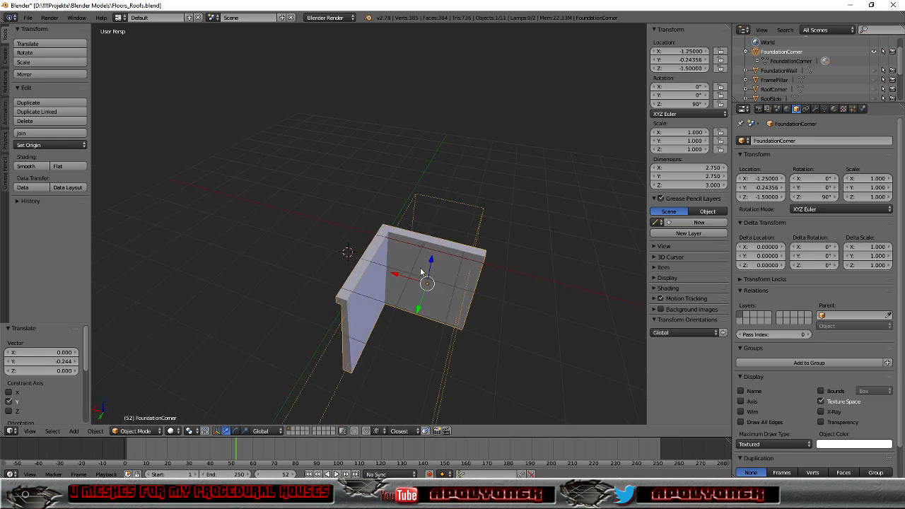
key("g")
key("x")
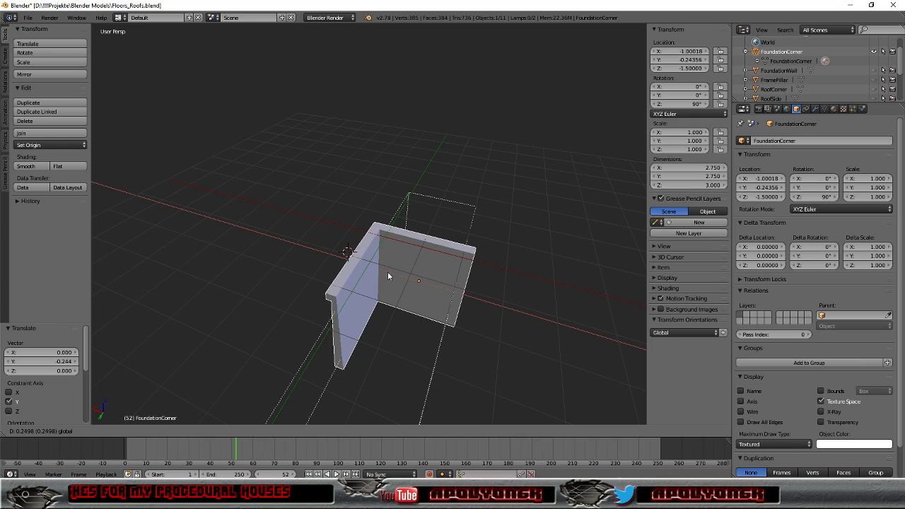
left_click(388, 272)
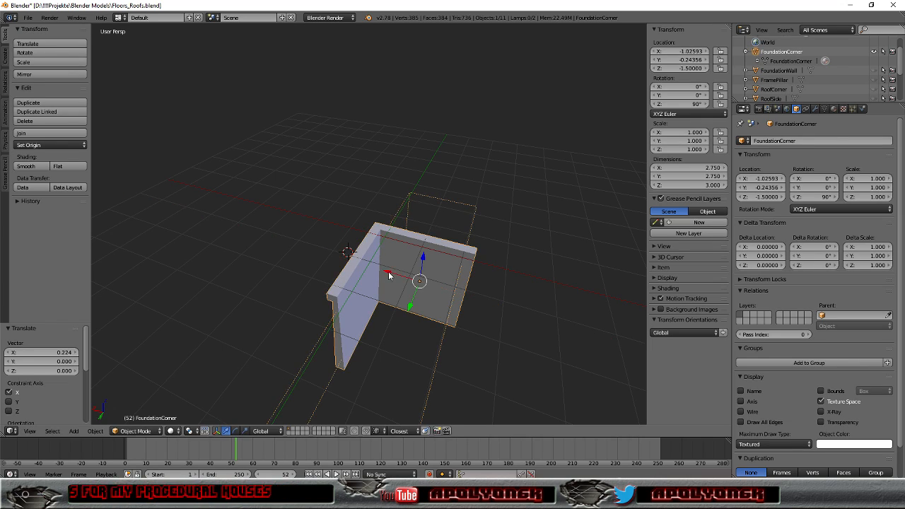
left_click(685, 51)
type("-1.00")
key("Return")
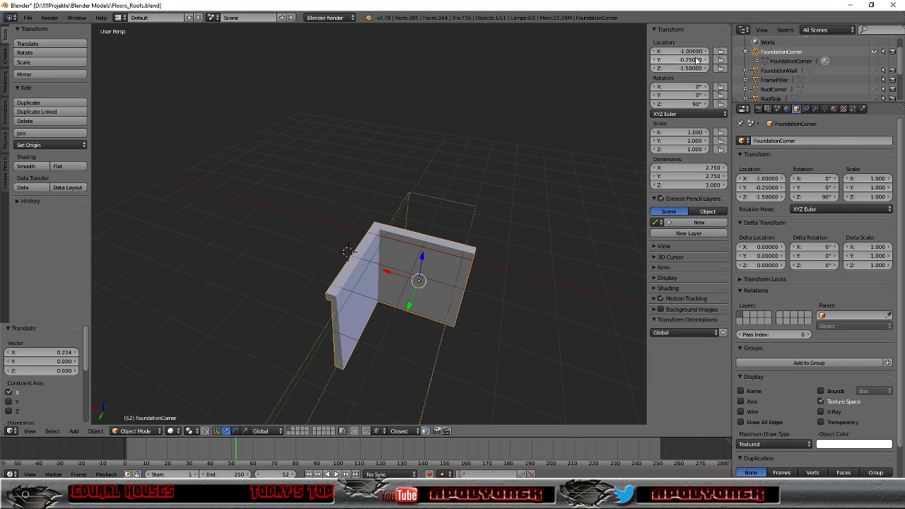
Export the selected FoundationCorner object as FBX, overwriting FoundationCorner.fbx in the HousePieces folder
middle_click_drag(615, 182, 499, 221)
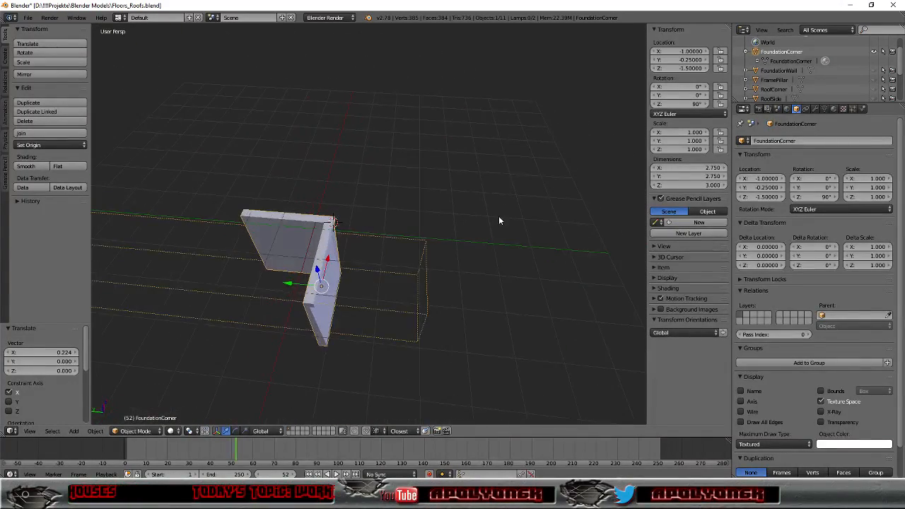
left_click(27, 17)
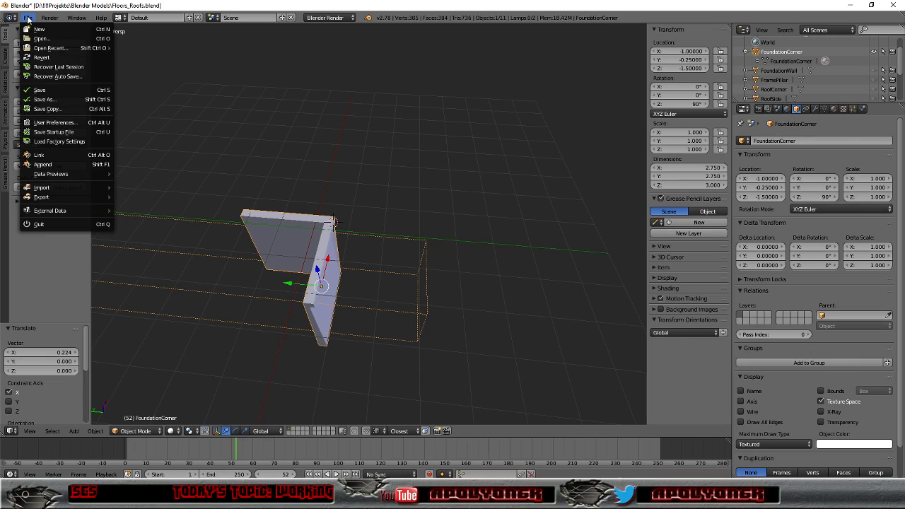
mouse_move(51, 204)
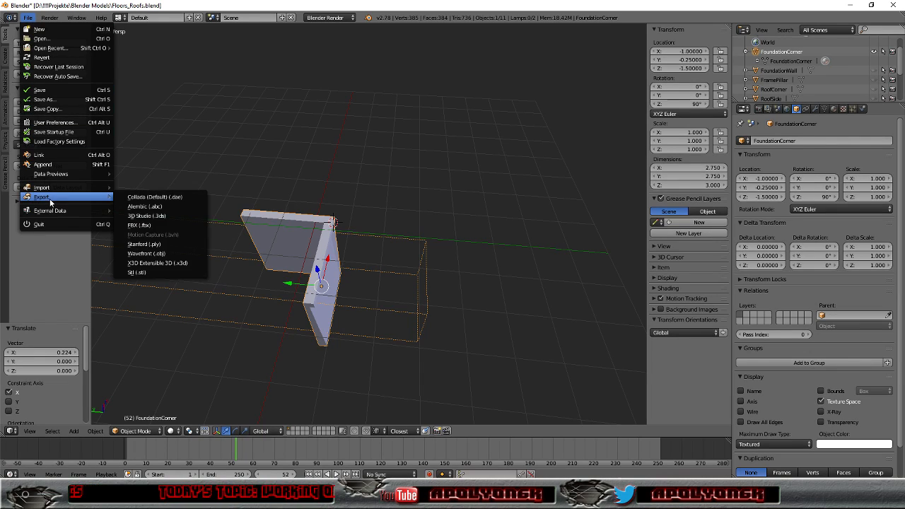
left_click(132, 225)
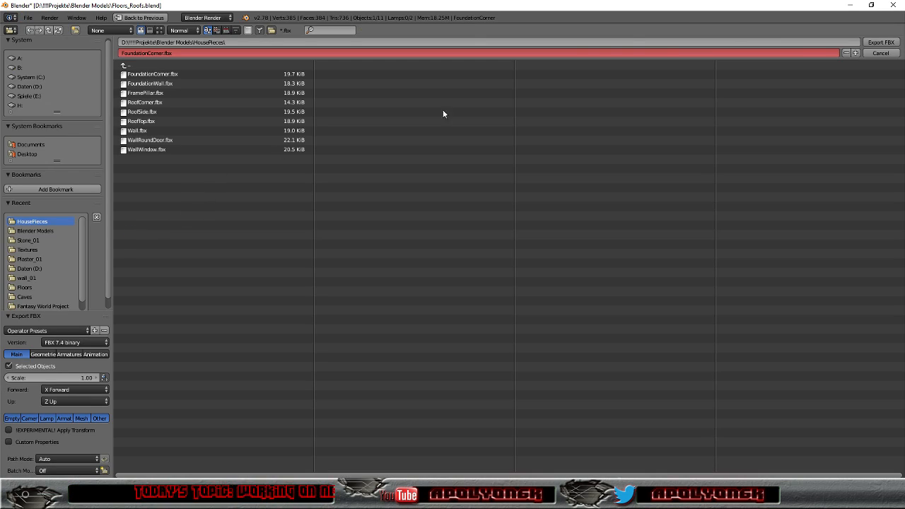
left_click(882, 43)
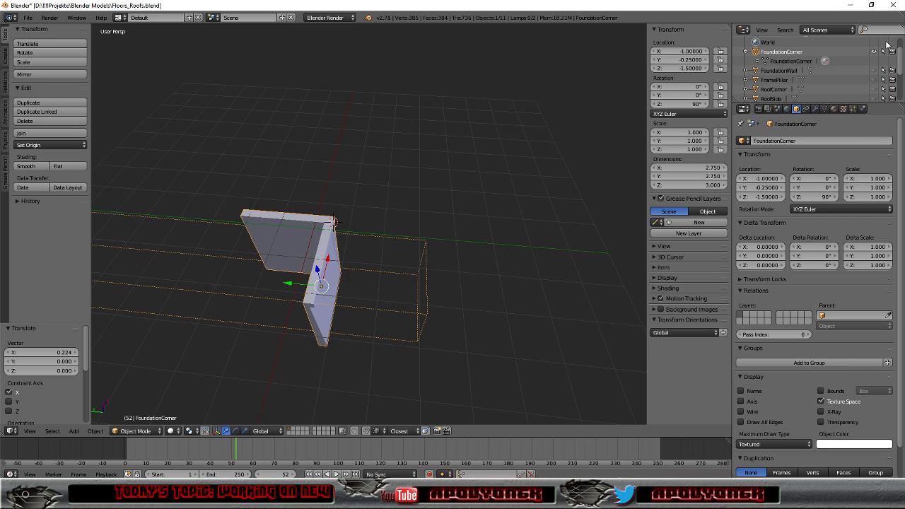
Switch to the Unreal Editor's level window and reimport the FoundationCorner static mesh with the shifted placement
left_click(850, 8)
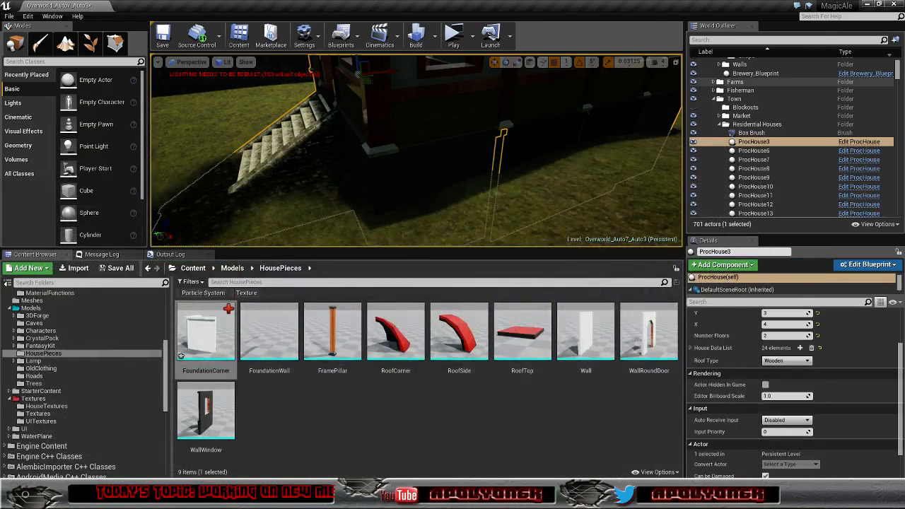
right_click(195, 332)
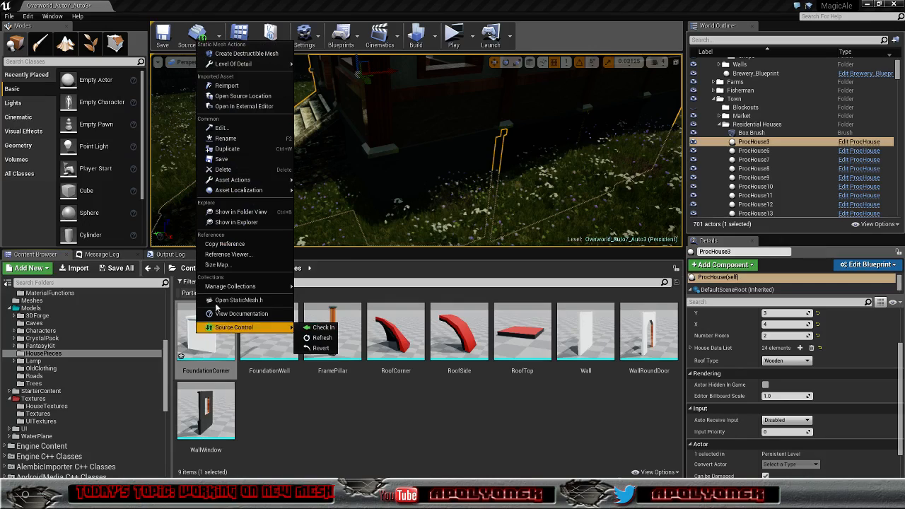
left_click(223, 85)
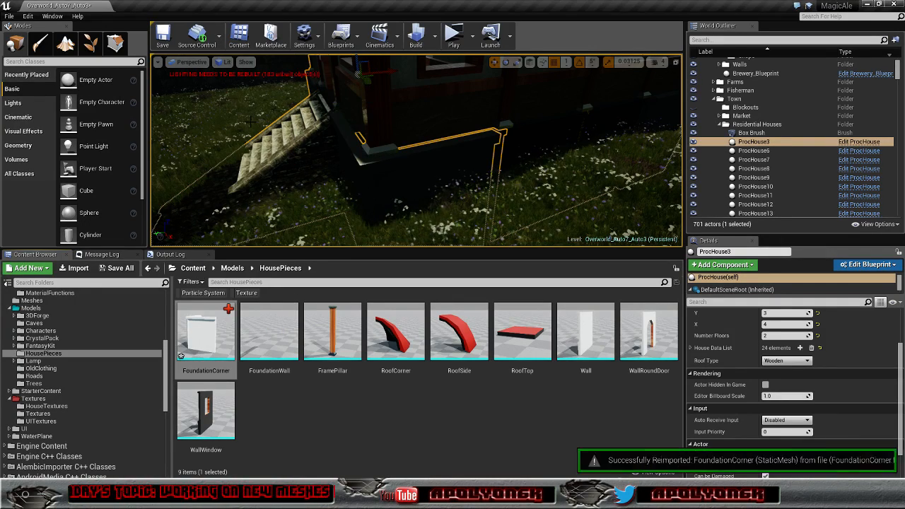
Inspect how the shifted foundation corner sits against ProcHouse3's stairs and neighbouring foundation walls
right_click_drag(223, 85, 170, 88)
right_click_drag(416, 150, 367, 209)
key("w")
key("s")
key("s")
key("a")
key("w")
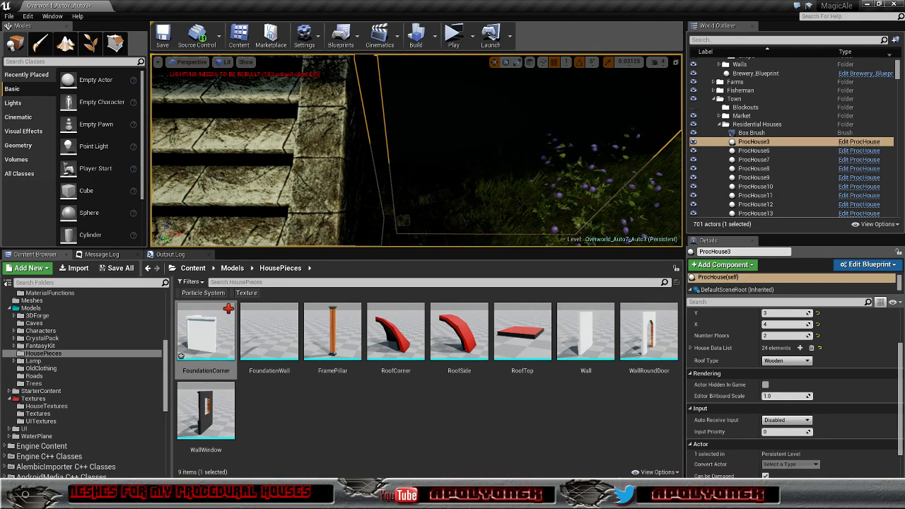
right_click_drag(368, 208, 376, 183)
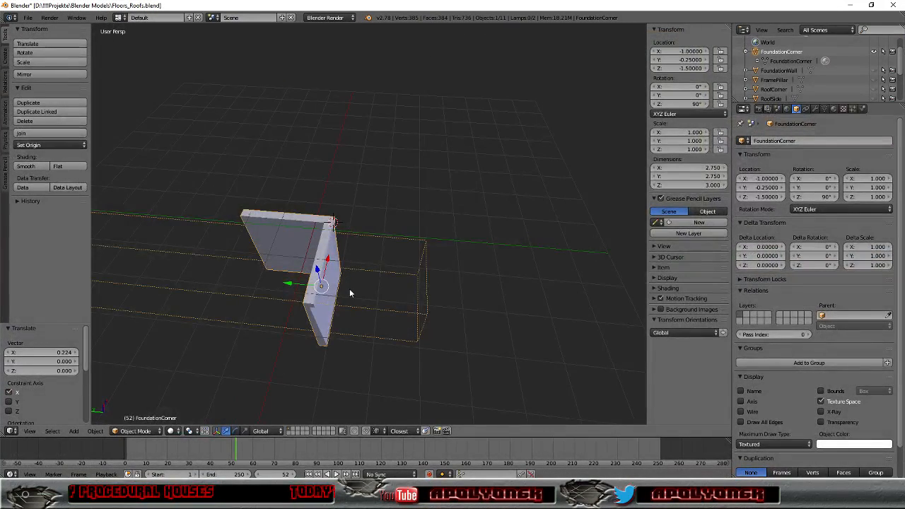
Switch to Blender and set the FoundationCorner object's location to X -1.25 and Y 0
left_click(687, 53)
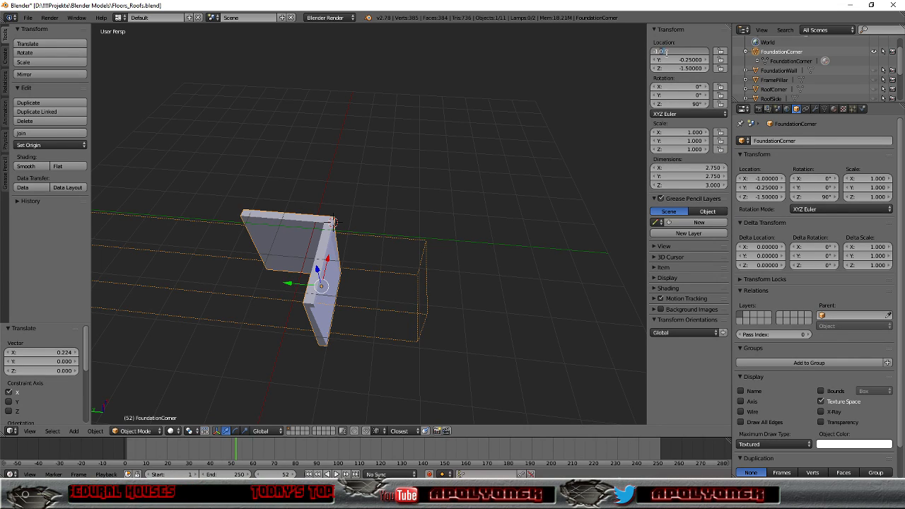
type("25")
key("Return")
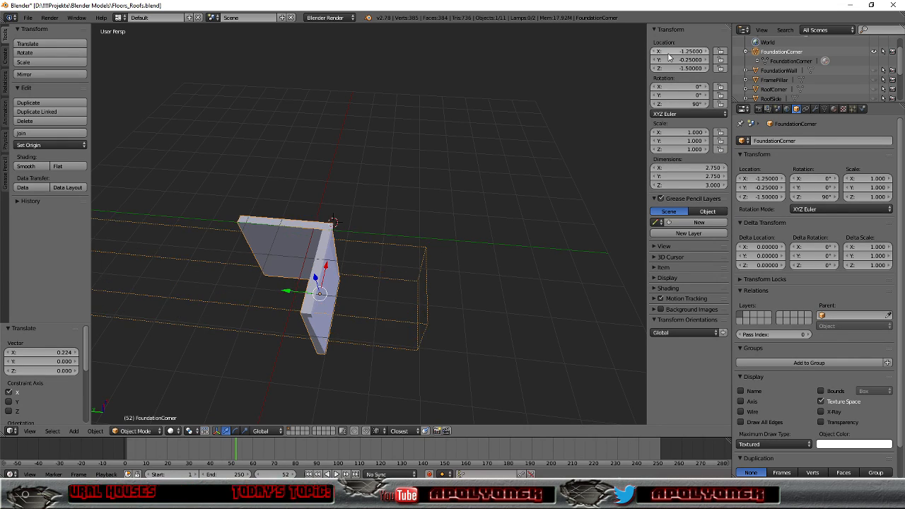
left_click(687, 60)
type("0")
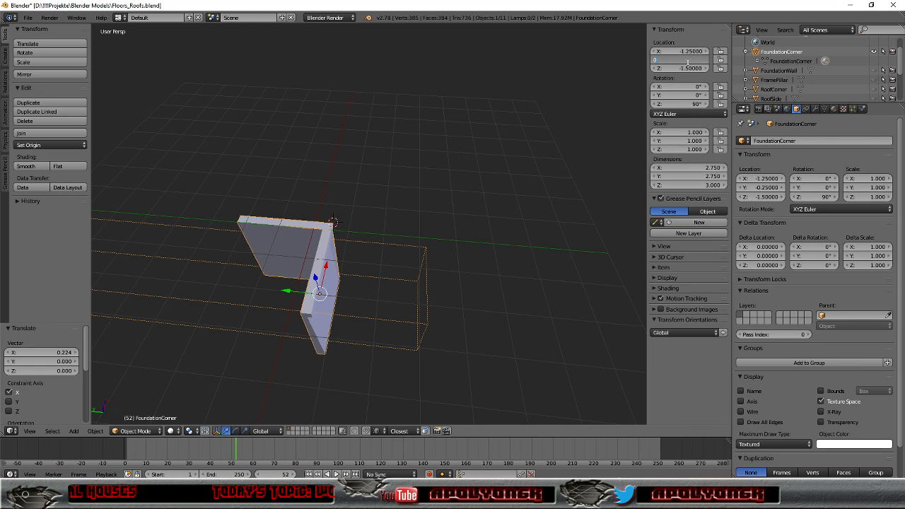
key("Return")
In Edit Mode, select the three outer faces along one side of FoundationCorner's top ledge and move them outward to a median X of 0.5
middle_click_drag(369, 268, 604, 210)
scroll(593, 205, "up", 4)
scroll(590, 198, "up", 1)
mouse_move(568, 174)
middle_mouse_down()
mouse_move(494, 142)
mouse_move(529, 164)
mouse_move(577, 167)
middle_mouse_up()
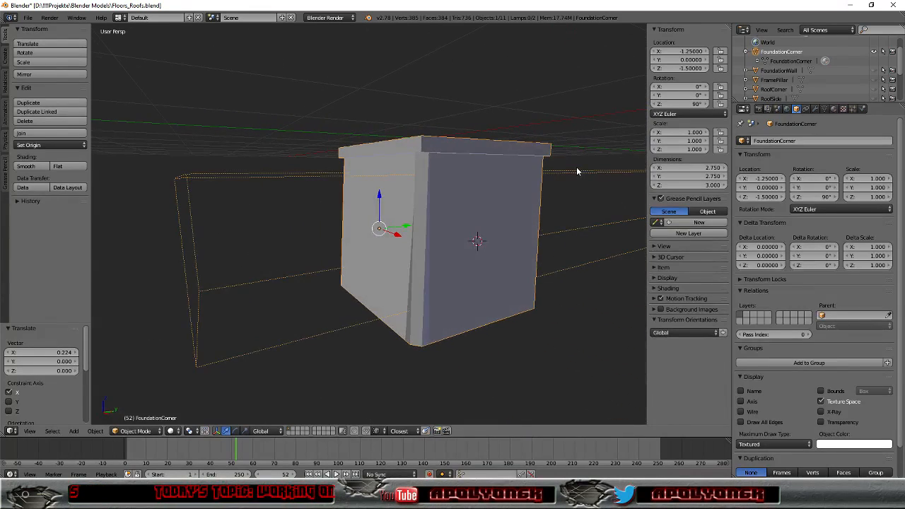
key("Tab")
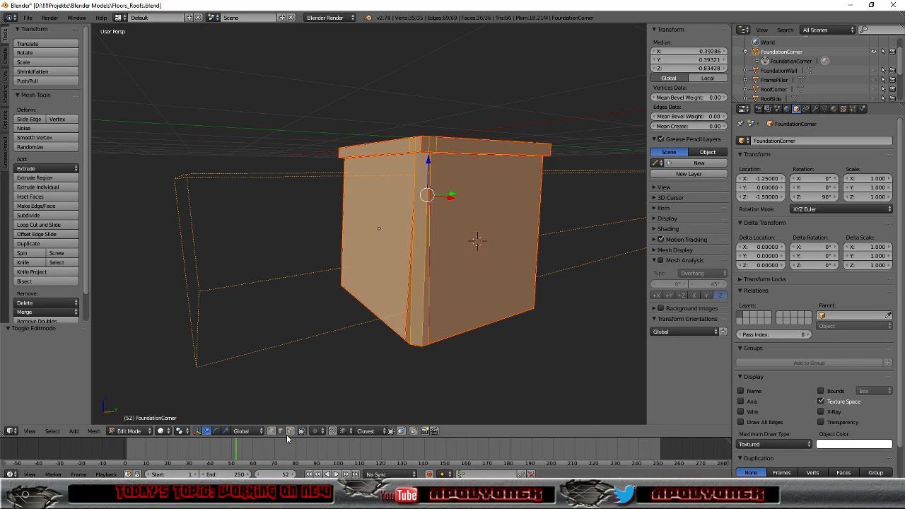
right_click(452, 145)
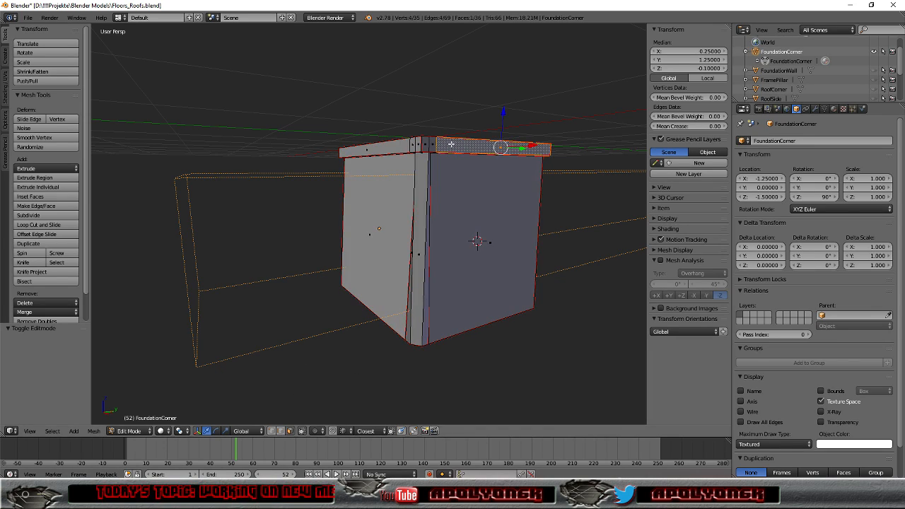
right_click(432, 144, "shift")
right_click(425, 144, "shift")
middle_click_drag(523, 120, 446, 196)
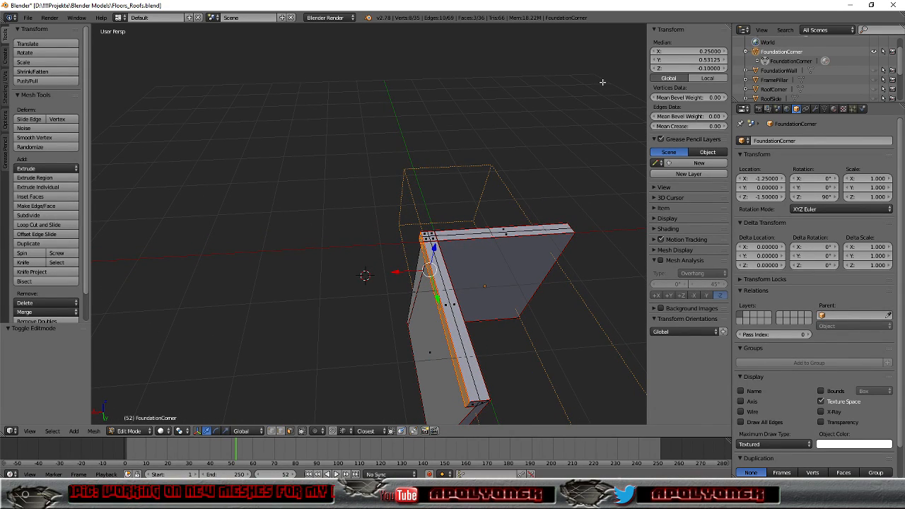
middle_click_drag(583, 140, 555, 142)
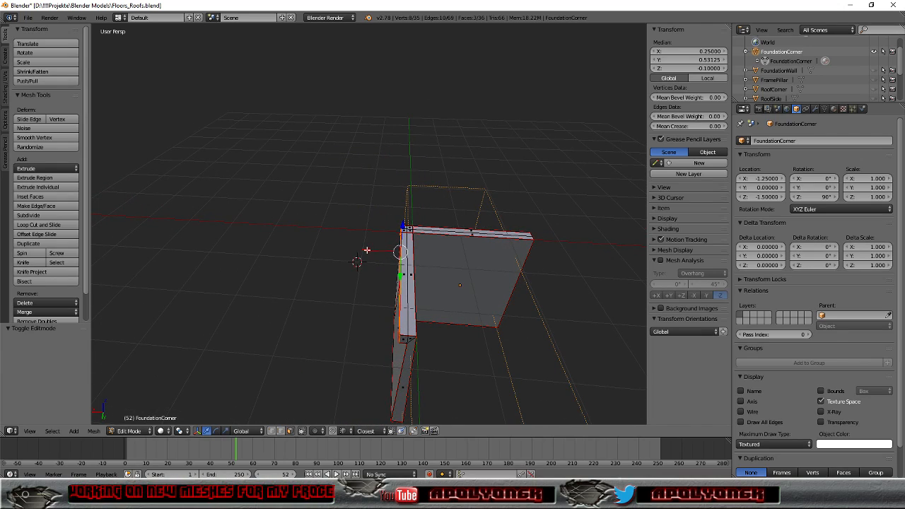
left_click_drag(367, 250, 363, 249)
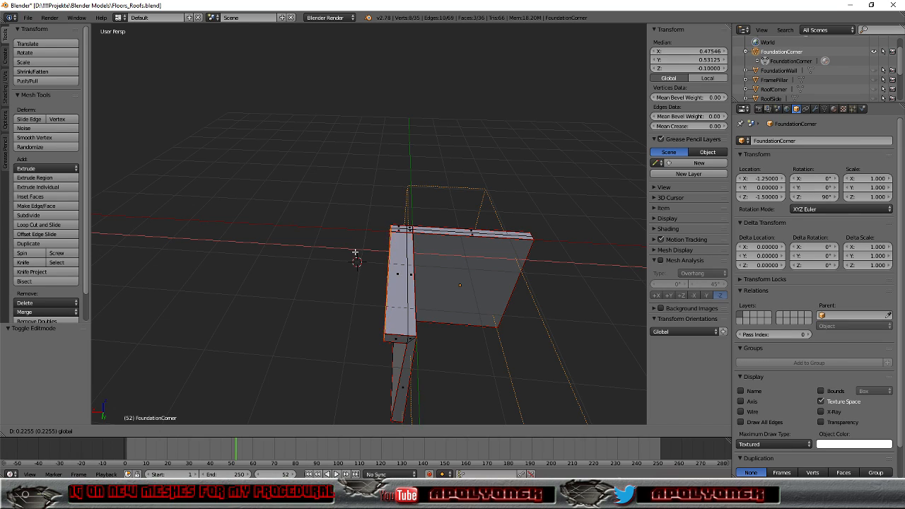
left_click_drag(354, 252, 354, 251)
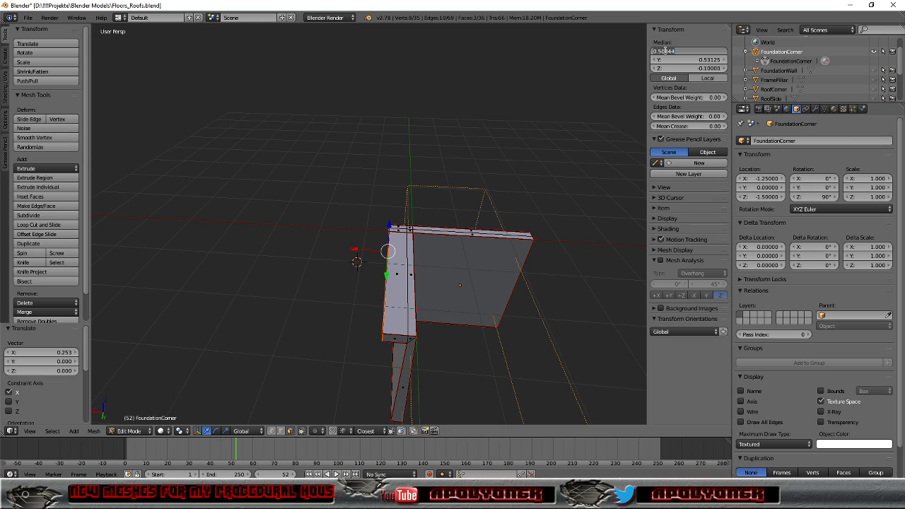
key("Return")
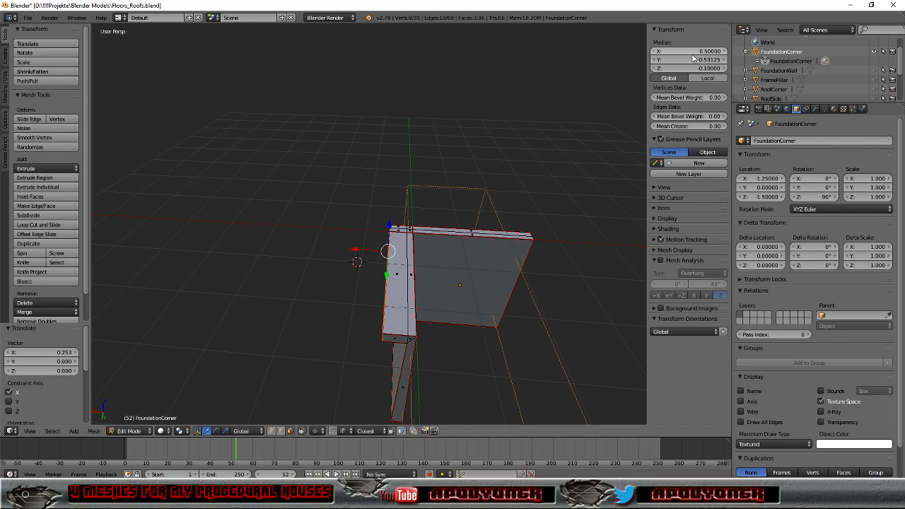
middle_click_drag(535, 314, 515, 260)
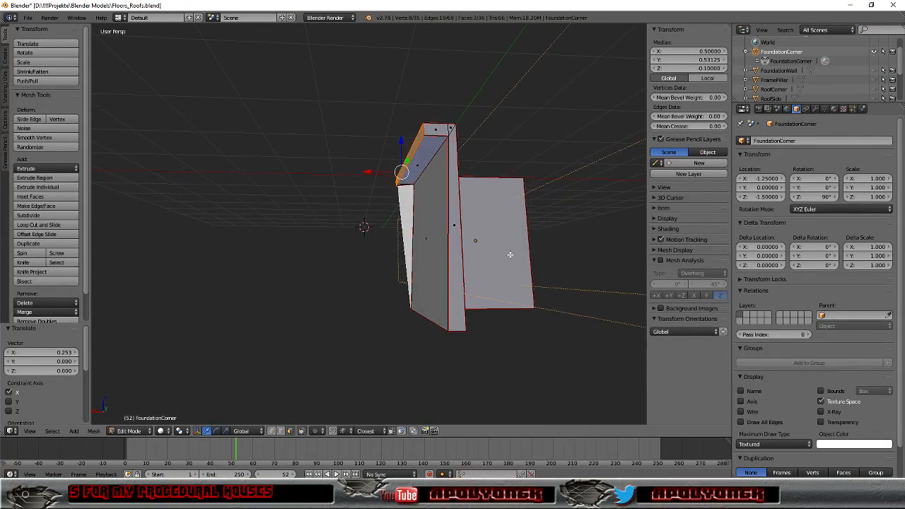
middle_click_drag(478, 192, 265, 177)
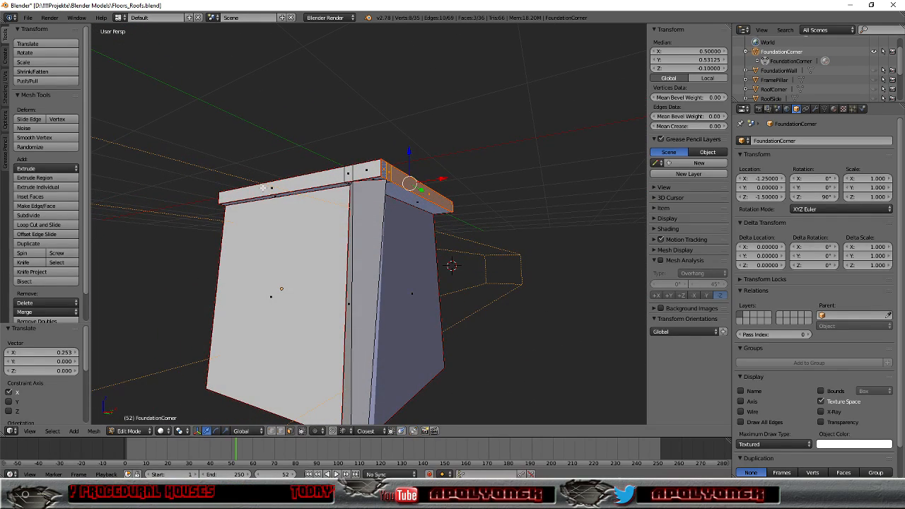
Select the three outer faces along the other side of FoundationCorner's top ledge and move them outward to a median Y of -0.5
right_click(263, 188)
right_click(350, 172, "shift")
right_click(362, 172, "shift")
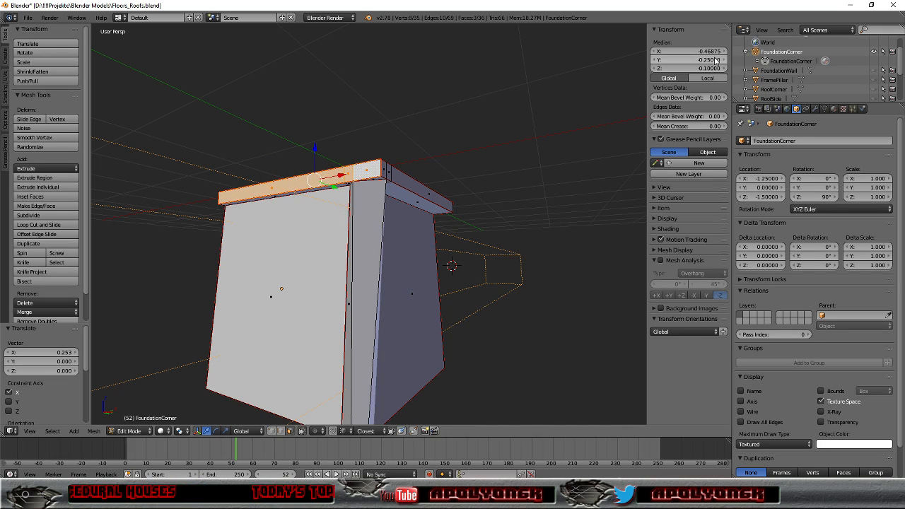
left_click_drag(335, 188, 310, 181)
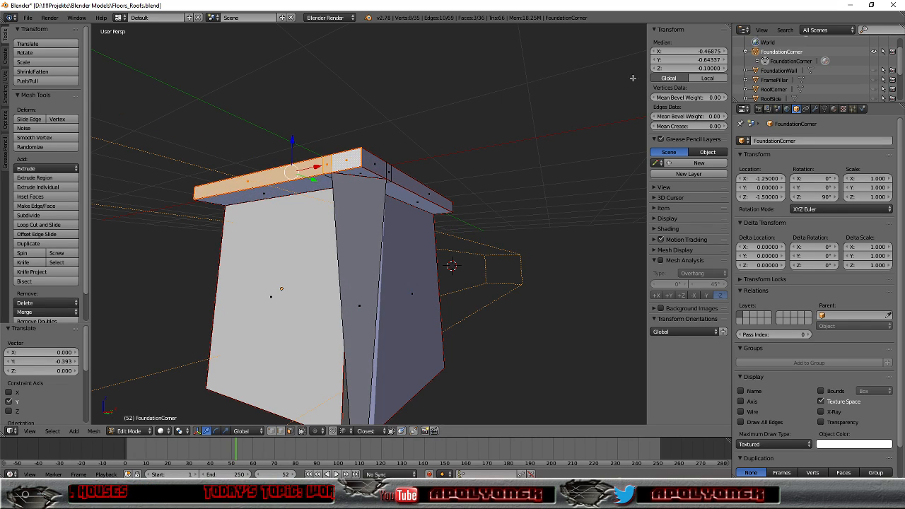
left_click(690, 59)
type("-0.5")
key("Return")
Move the bottom edge of the foundation wall beneath that ledge outward to a median Y of -0.5
middle_click_drag(526, 171, 456, 209)
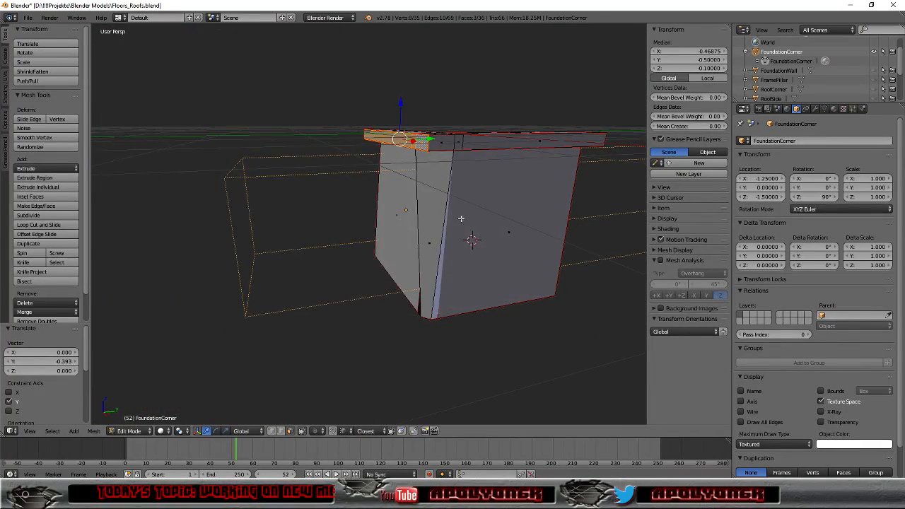
middle_click_drag(493, 314, 513, 343)
scroll(539, 334, "up", 3)
scroll(513, 343, "down", 2)
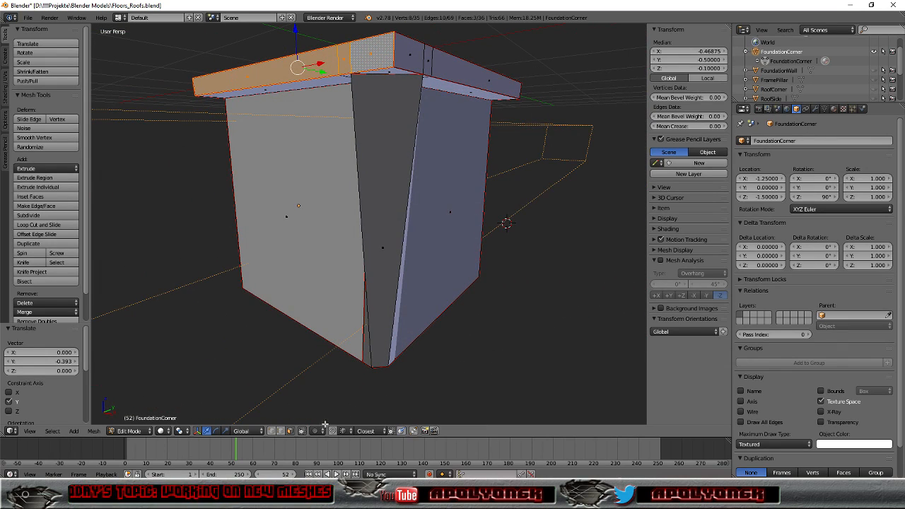
right_click(307, 330)
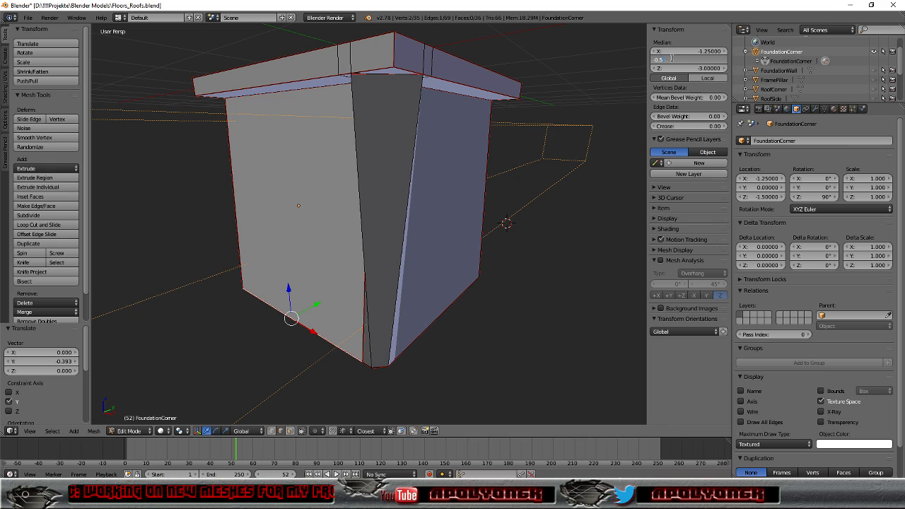
key("Return")
Move the bottom edge of the adjoining foundation wall outward to a median X of 0.5
right_click(454, 304)
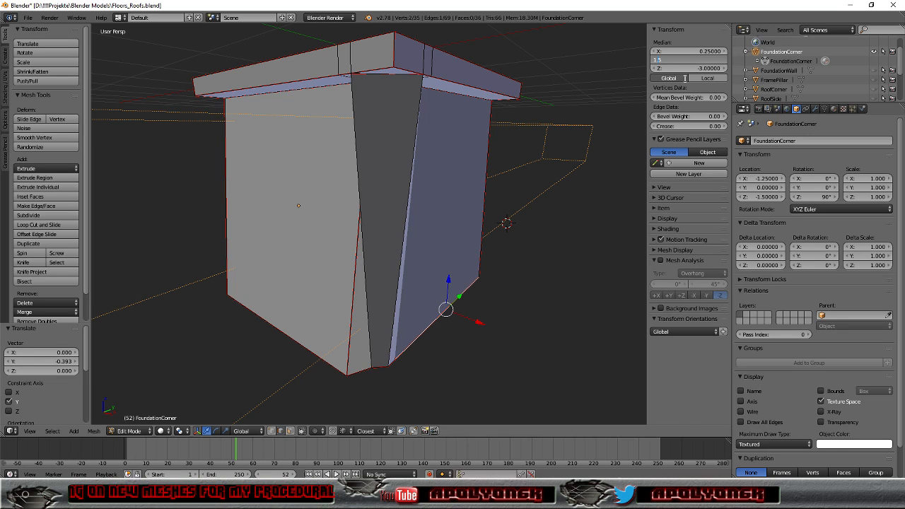
key("Return")
middle_click_drag(540, 186, 518, 231)
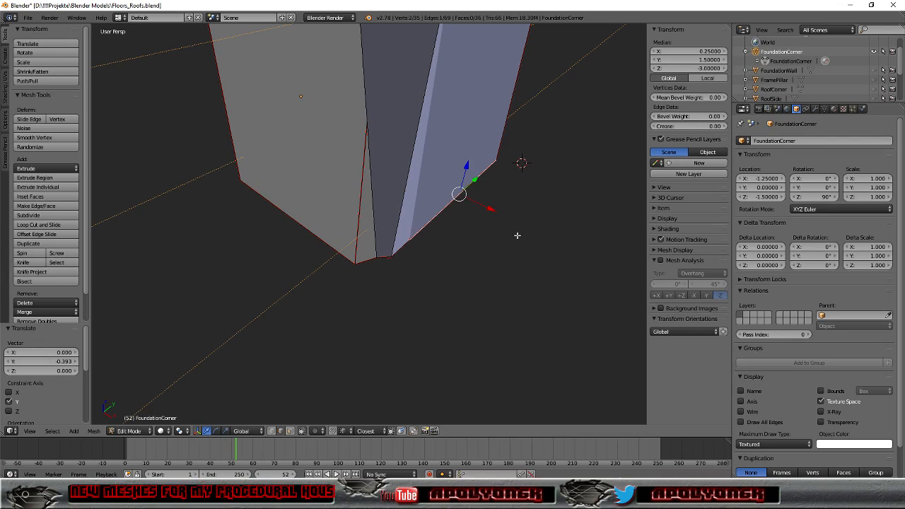
key("ctrl+z")
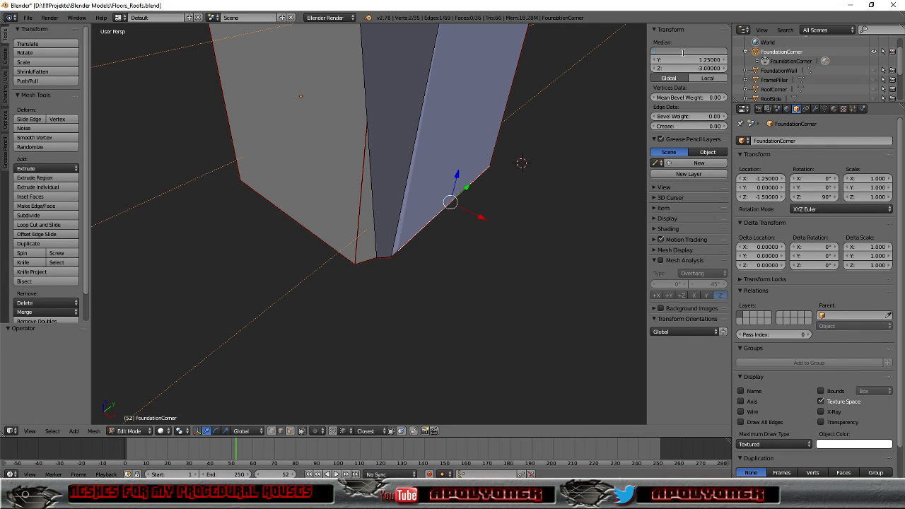
type("0.5")
key("Return")
Move the corner strip's two bottom vertices outward, one to Y -0.5 and the other to X 0.5
middle_click_drag(474, 243, 445, 224)
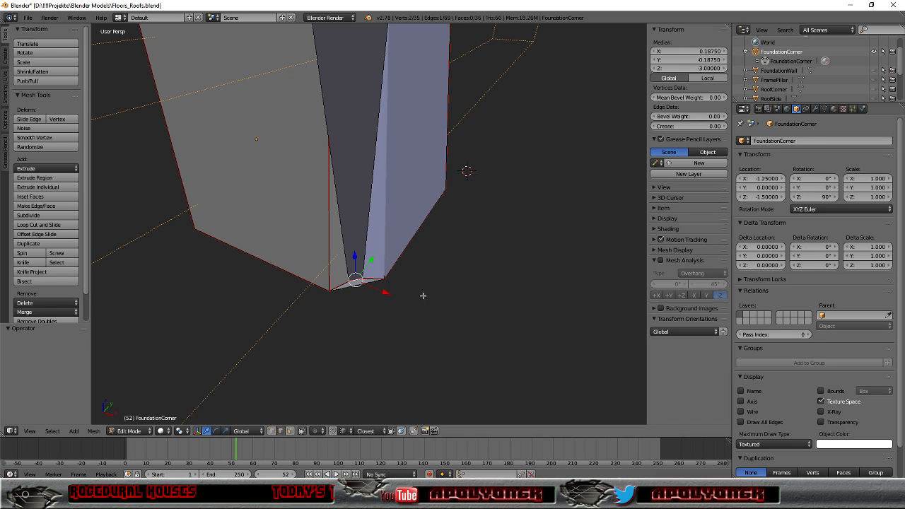
left_click(268, 433)
right_click(350, 280)
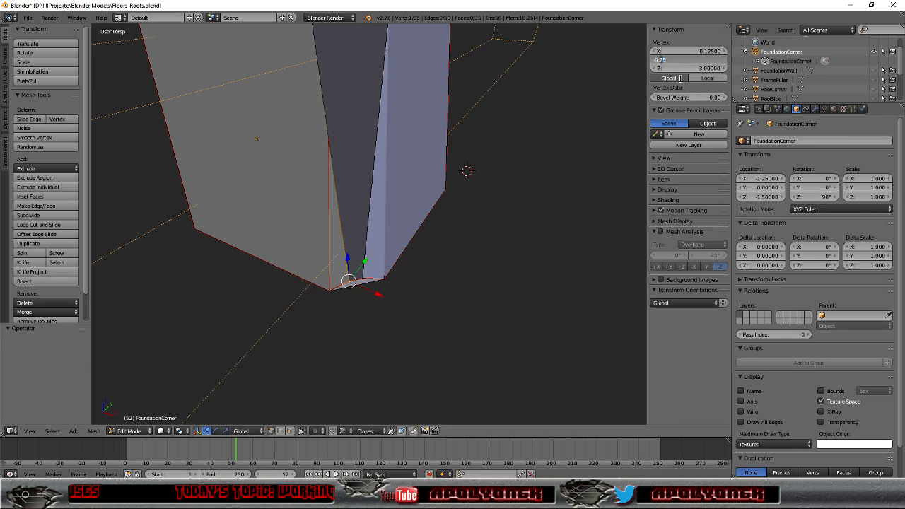
key("Return")
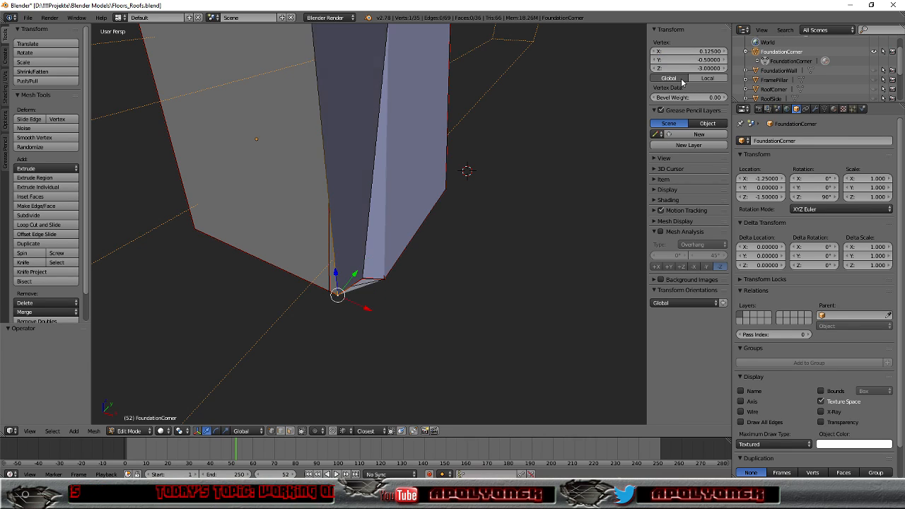
right_click(363, 277)
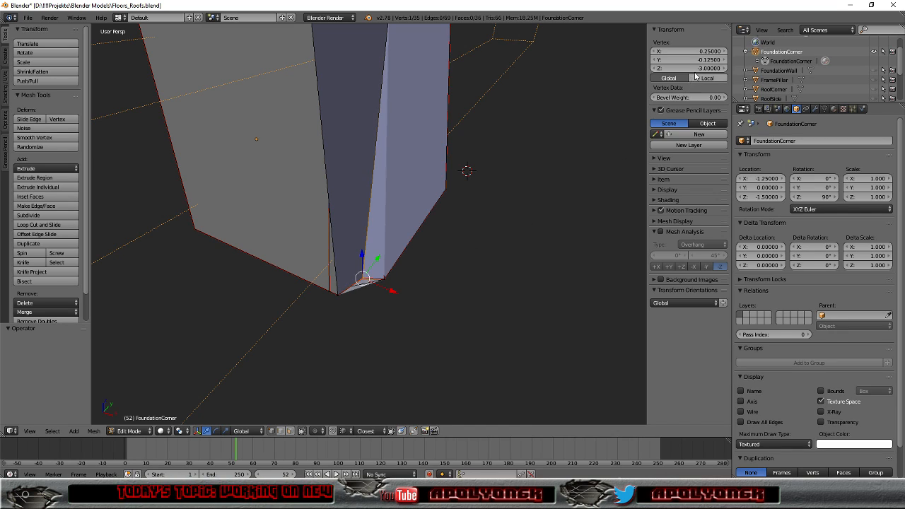
left_click(670, 52)
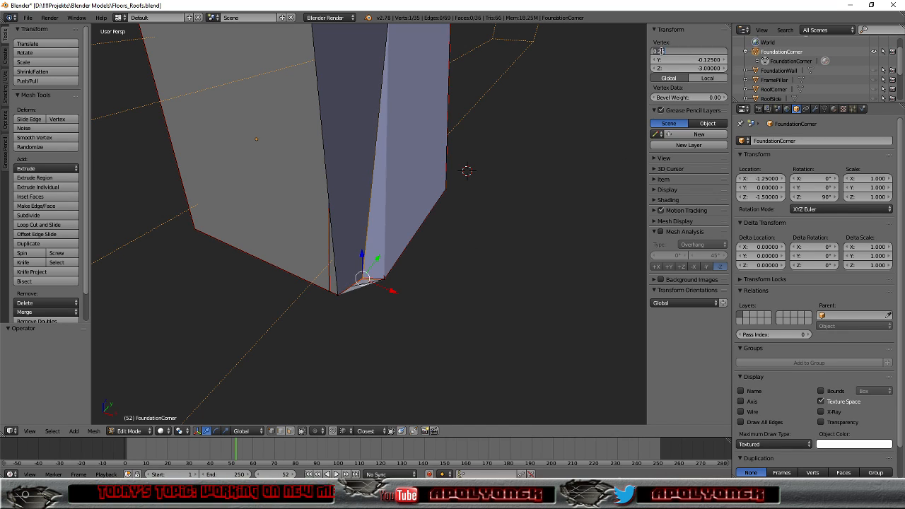
type("-0.12")
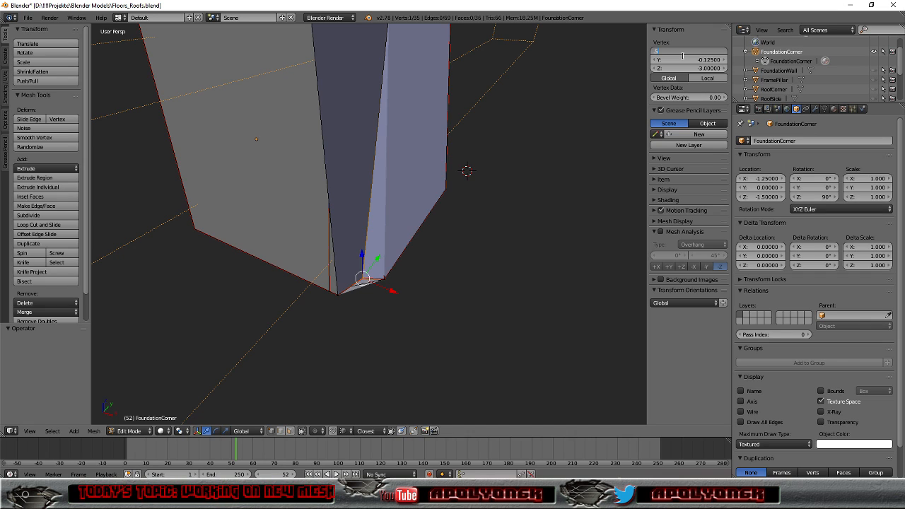
type("5")
key("Return")
Select the upper wall edge beneath the ledge on the X-facing side and set its median X to 0.25
middle_click_drag(488, 275, 384, 130)
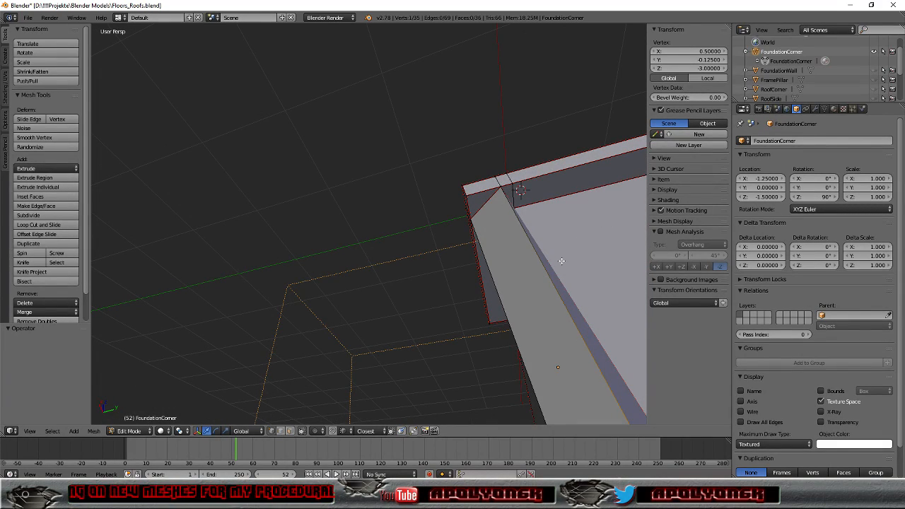
key("a")
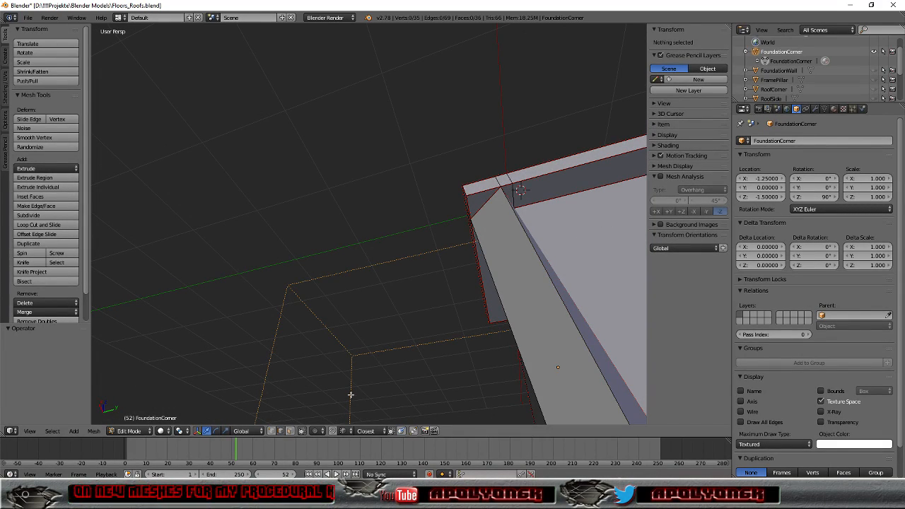
right_click(564, 195)
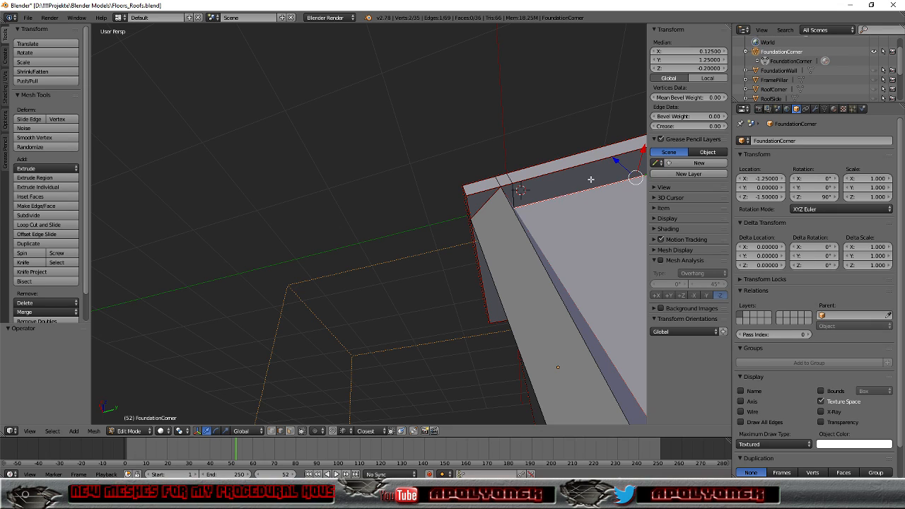
scroll(584, 100, "down", 2)
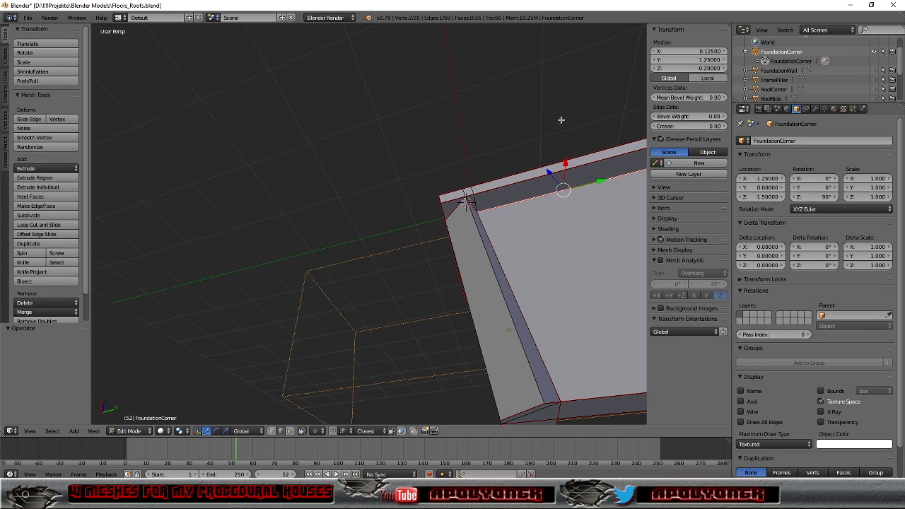
middle_click_drag(552, 146, 145, 162)
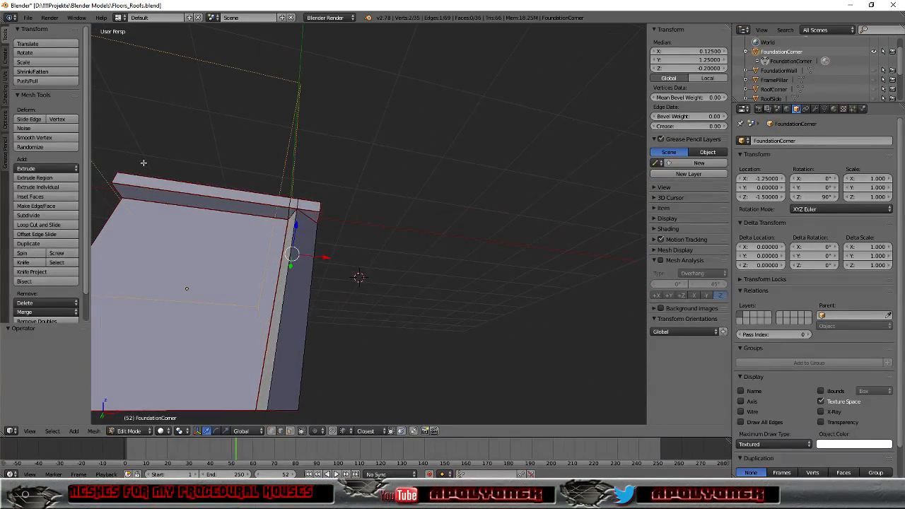
right_click(179, 205)
middle_click_drag(179, 205, 143, 176)
right_click(478, 212)
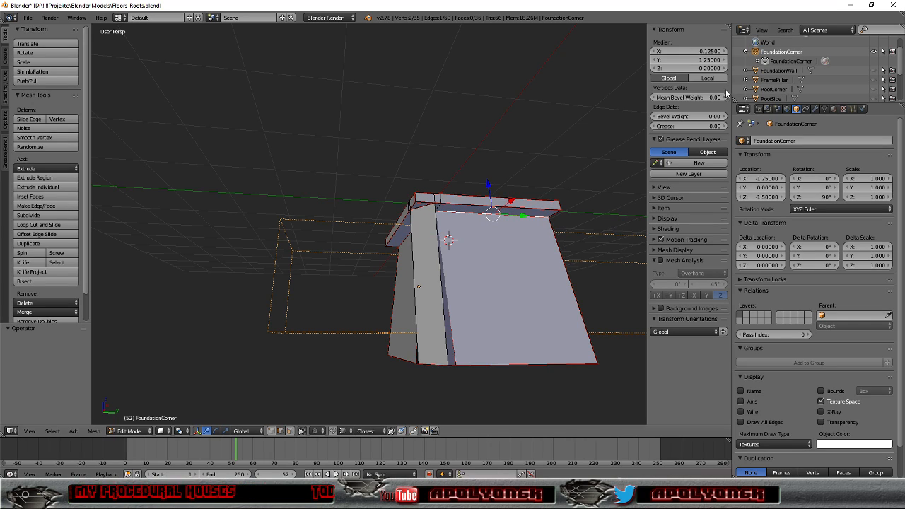
left_click(689, 50)
key("ctrl+a")
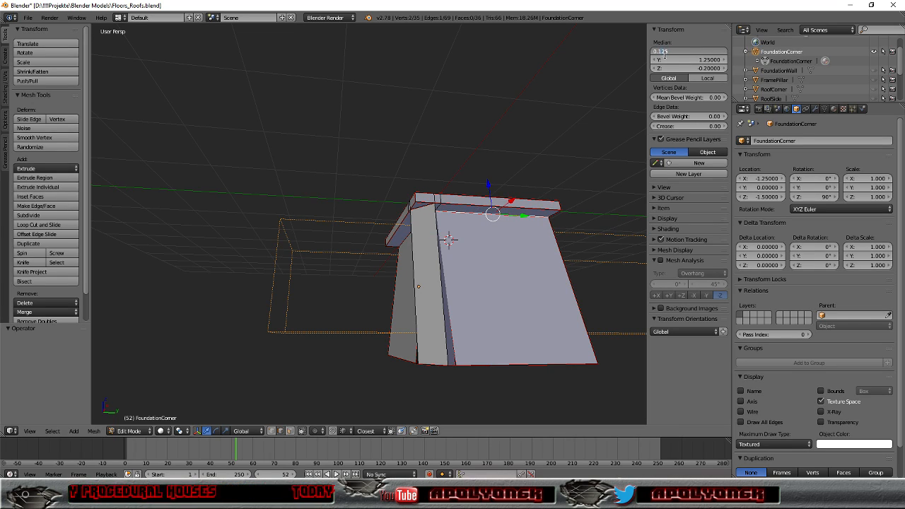
type("0.25")
key("Return")
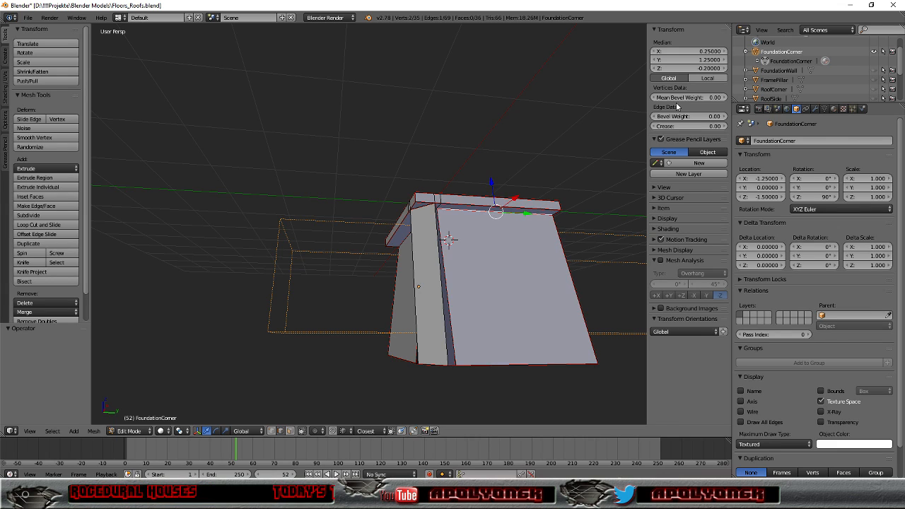
Select the upper wall edge beneath the ledge on the other side and set its median Y to -0.25
middle_click_drag(478, 191, 540, 176)
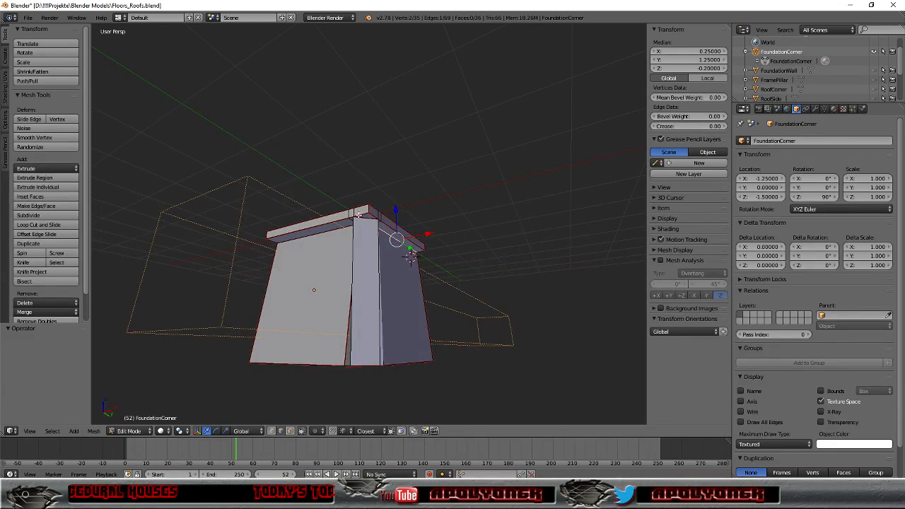
right_click(334, 229)
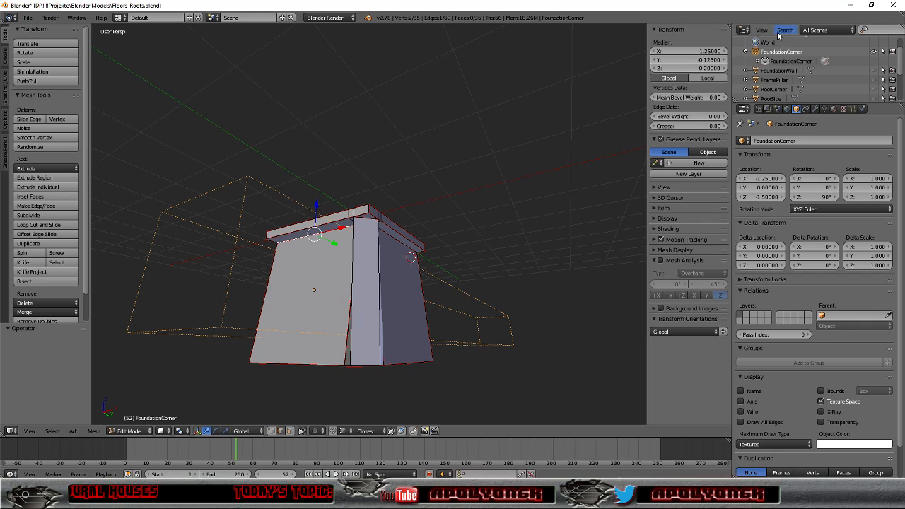
left_click(713, 60)
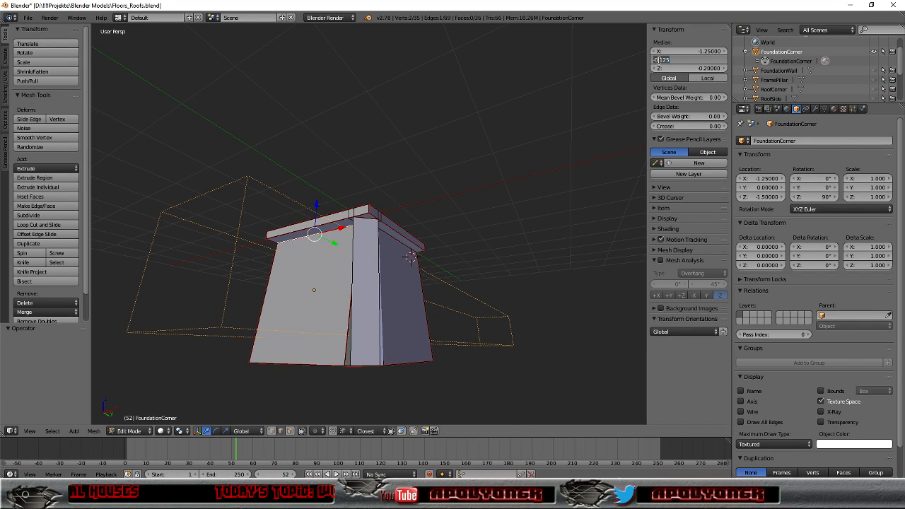
type("-0.25")
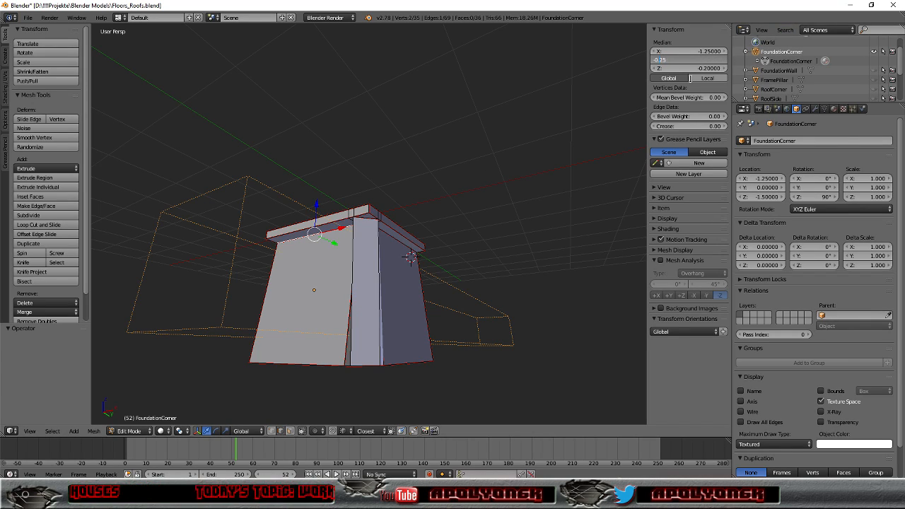
key("Return")
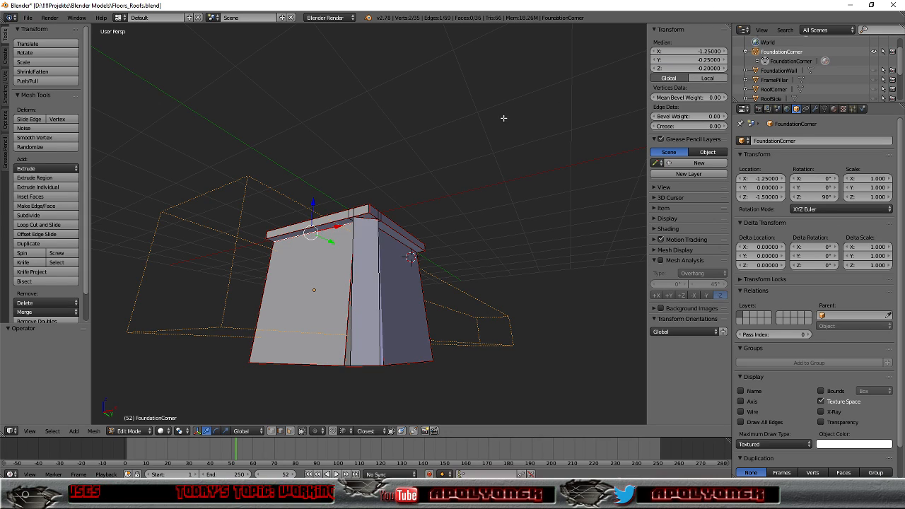
Inspect the reshaped foundation corner from the inside, above and outside, and leave Edit Mode
scroll(530, 210, "up", 6)
middle_click_drag(588, 227, 616, 232)
scroll(446, 222, "down", 4)
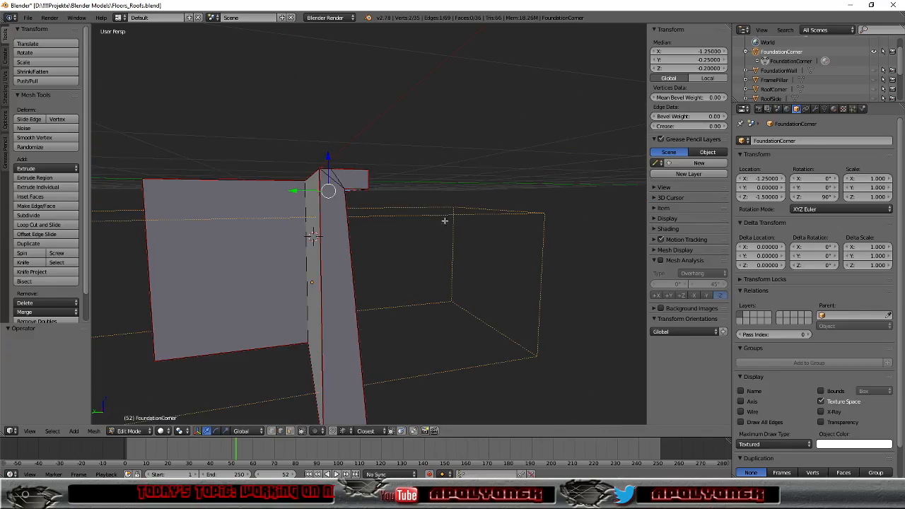
middle_click_drag(414, 228, 562, 259)
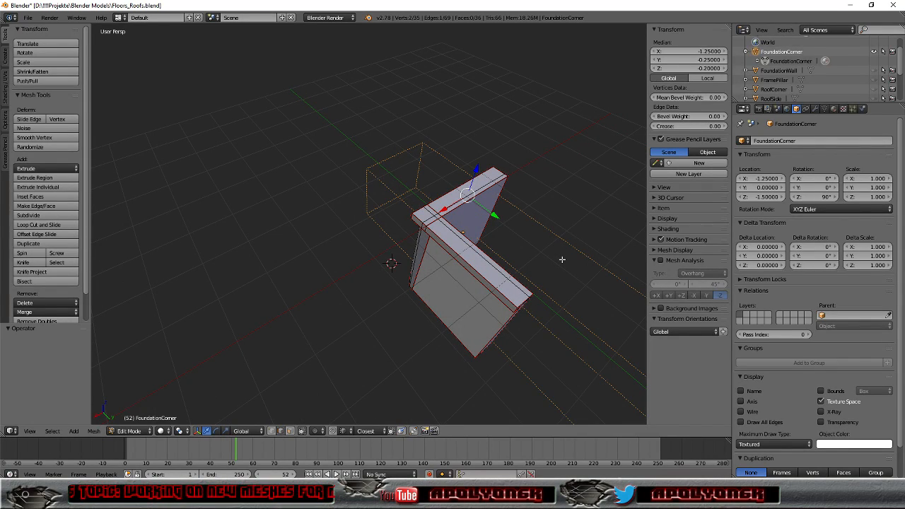
middle_click_drag(562, 259, 445, 82)
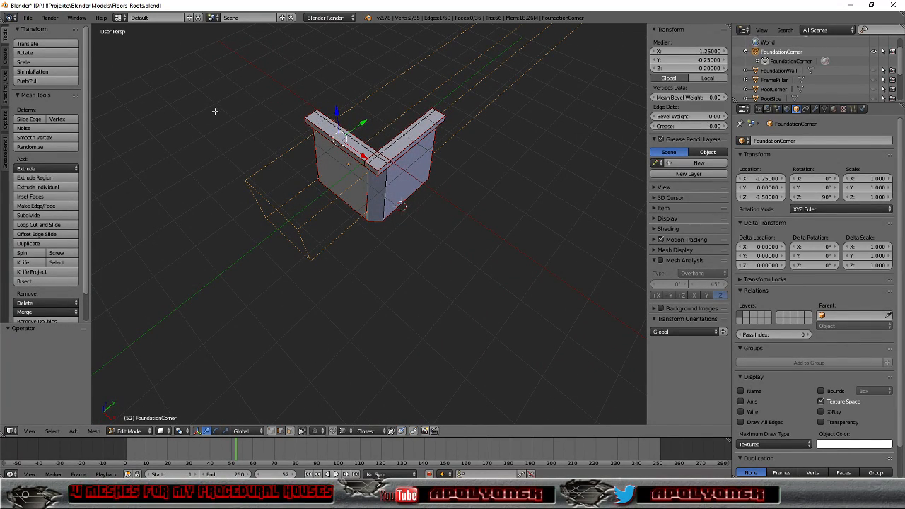
key("Tab")
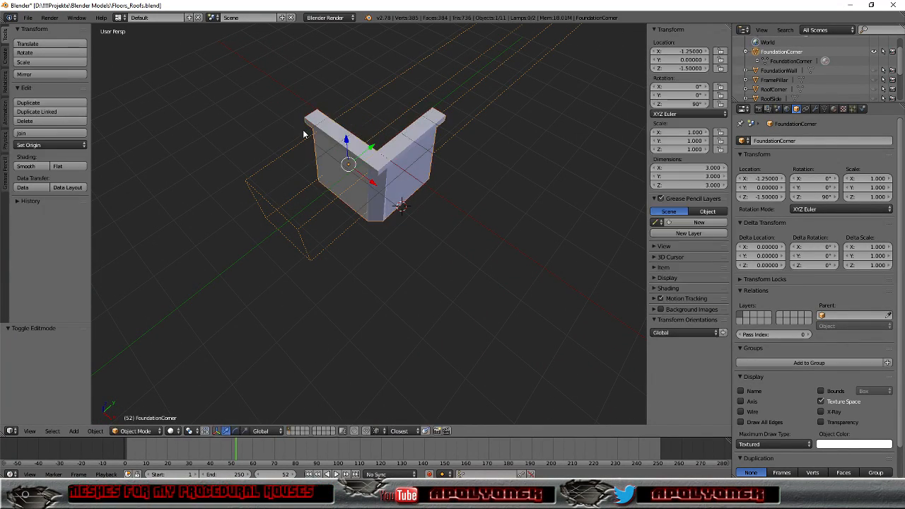
mouse_move(281, 120)
middle_mouse_down()
mouse_move(275, 114)
mouse_move(303, 71)
mouse_move(311, 412)
mouse_move(299, 359)
mouse_move(299, 370)
mouse_move(303, 36)
mouse_move(321, 91)
mouse_move(365, 106)
mouse_move(299, 120)
middle_mouse_up()
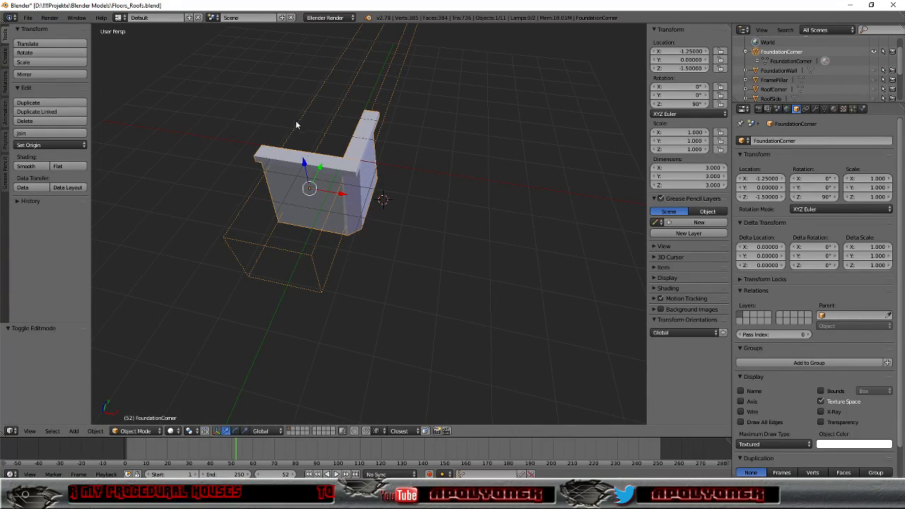
Switch to the UV Editing screen layout and enter Edit Mode on FoundationCorner
left_click(119, 18)
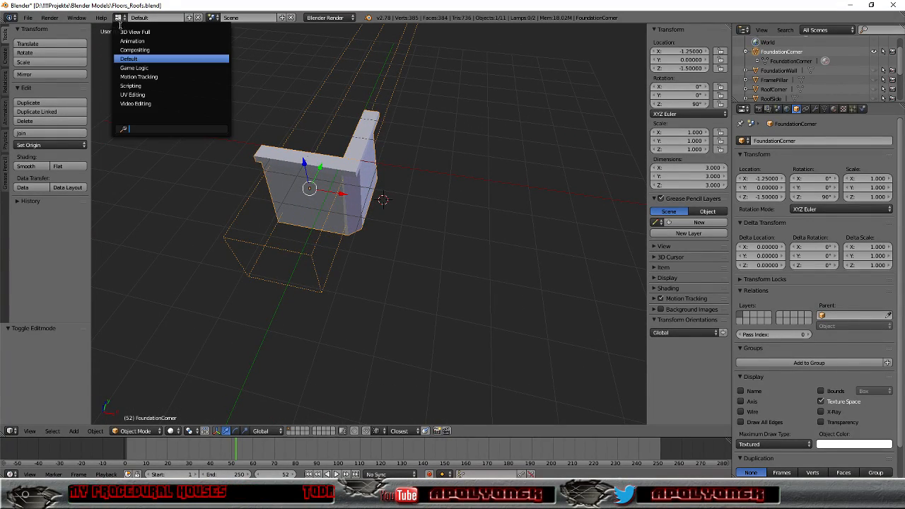
left_click(125, 94)
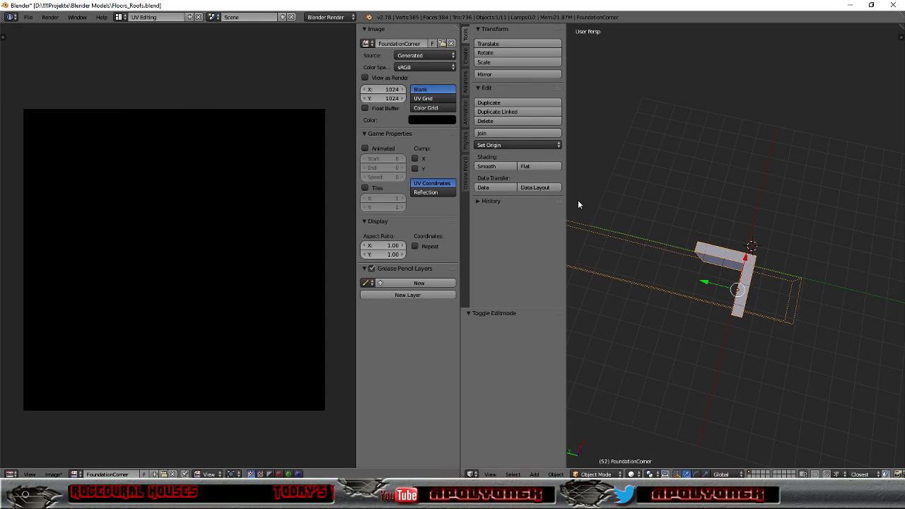
key("Tab")
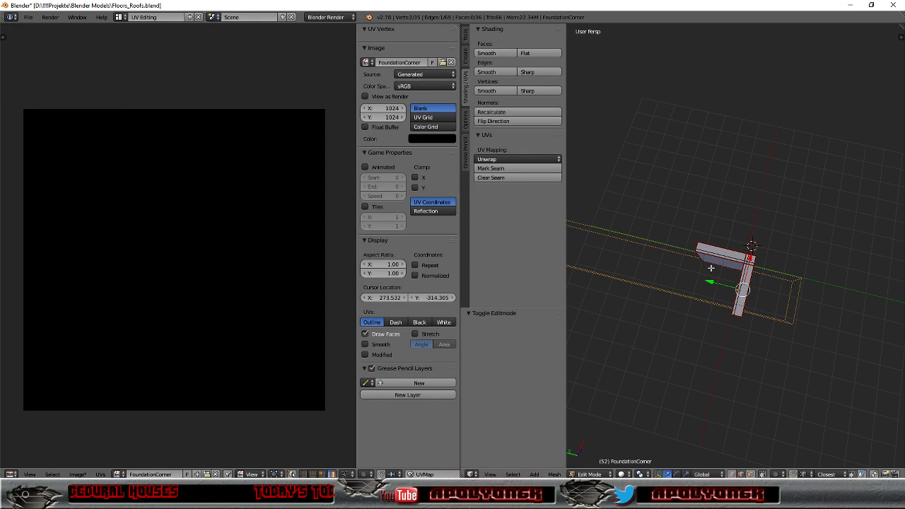
Select the whole FoundationCorner mesh and export it as FBX over FoundationCorner.fbx in the HousePieces folder
key("a")
key("a")
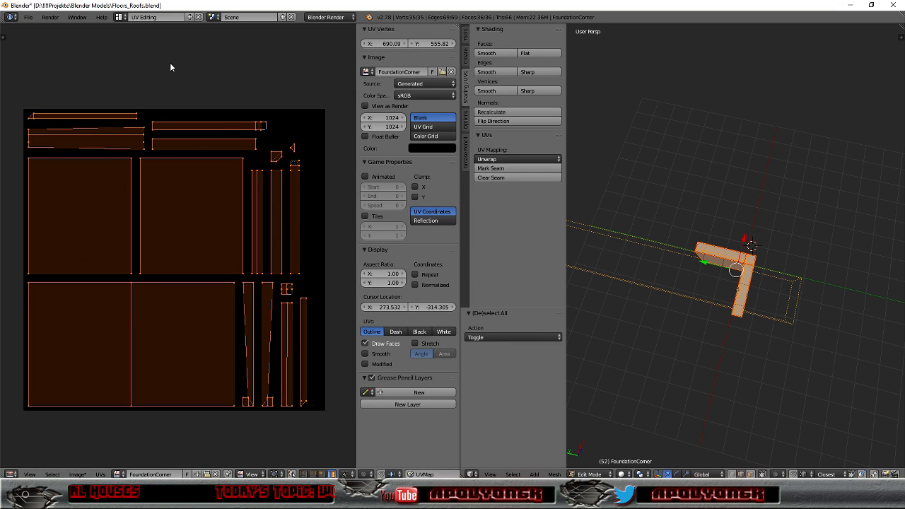
left_click(29, 19)
mouse_move(48, 198)
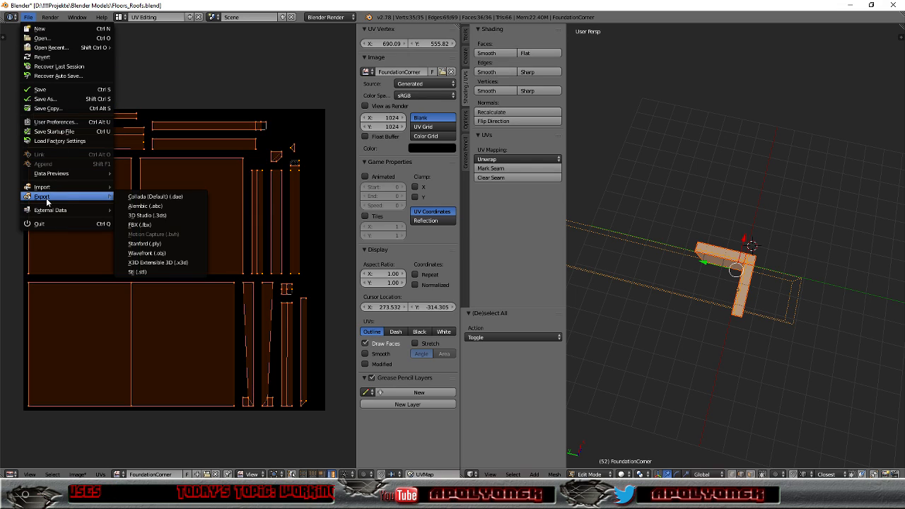
left_click(141, 224)
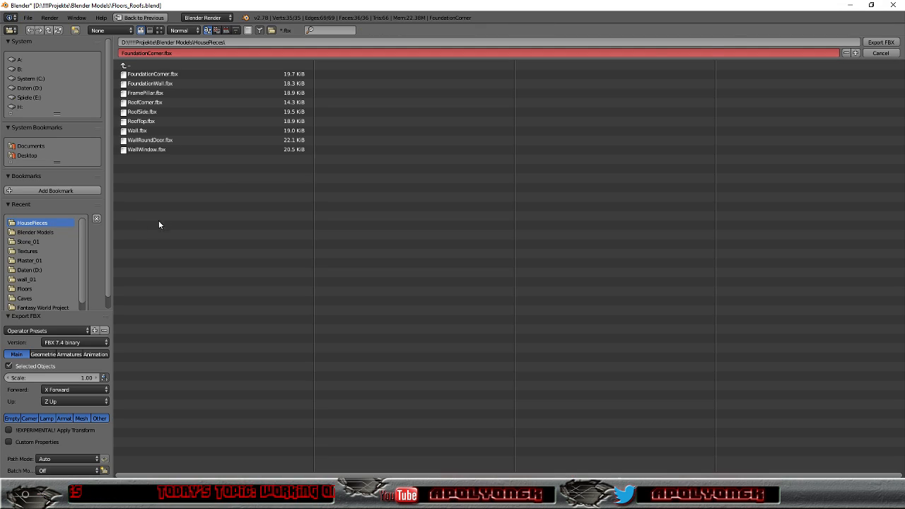
left_click(881, 42)
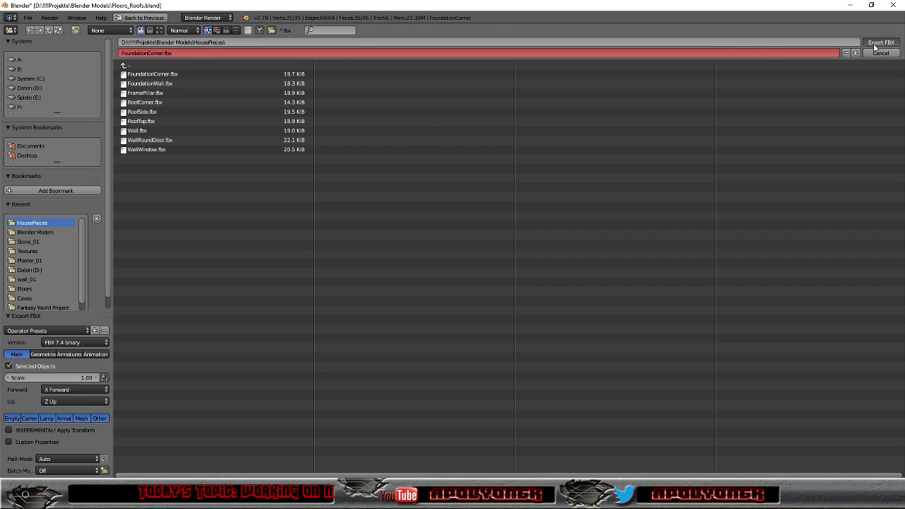
Switch to Unreal Editor and reimport the FoundationCorner static mesh
left_click(850, 5)
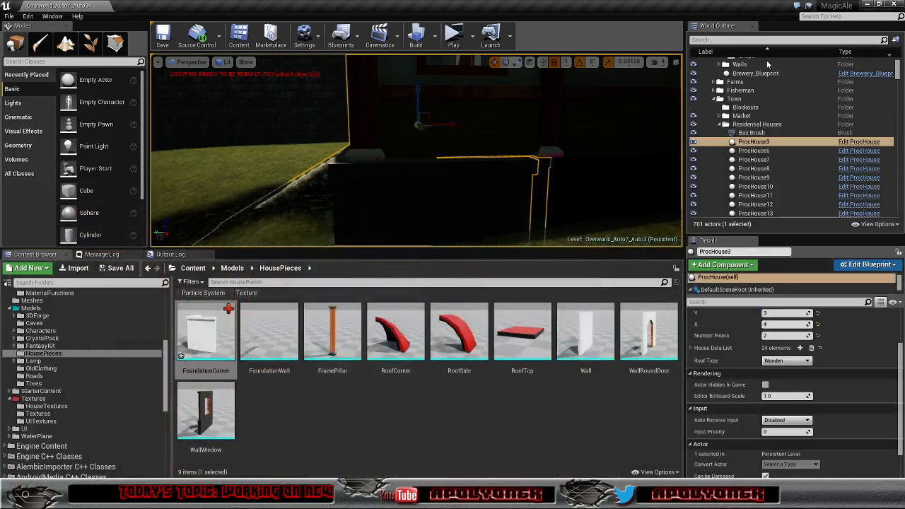
right_click(206, 315)
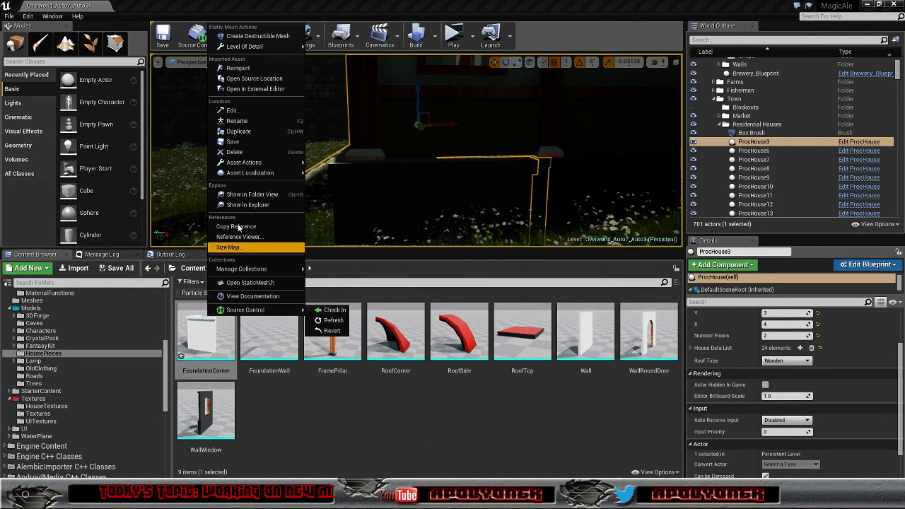
left_click(237, 68)
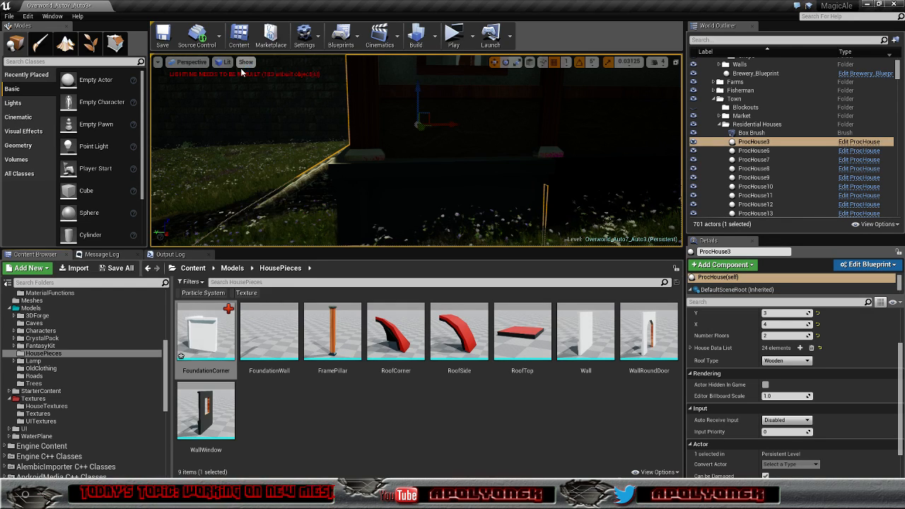
Inspect the foundation corners, stairs and pillars of the procedural houses in the level from several sides
right_click_drag(416, 150, 481, 182)
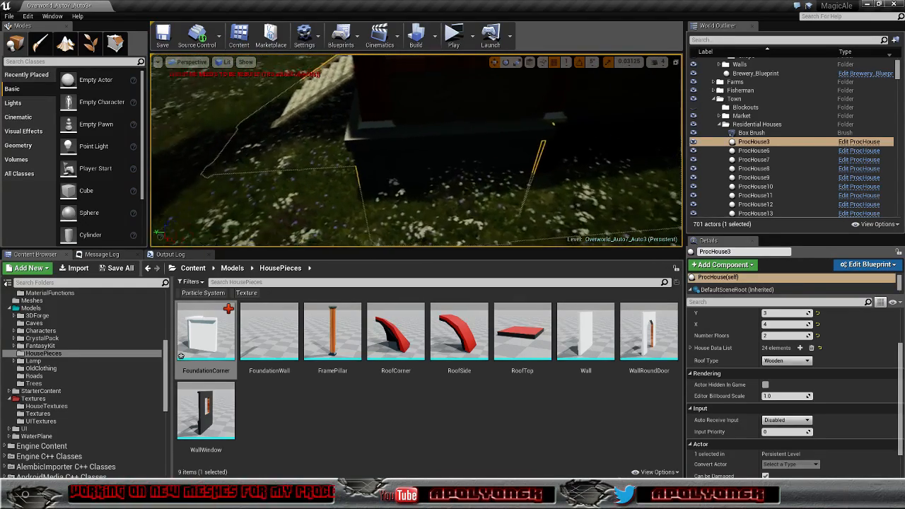
right_click_drag(481, 183, 473, 182)
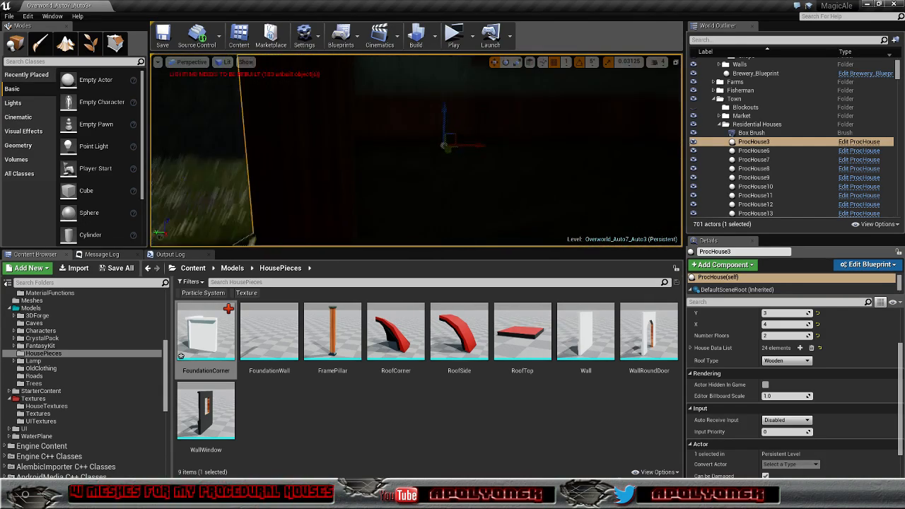
left_click_drag(416, 150, 495, 150, "alt")
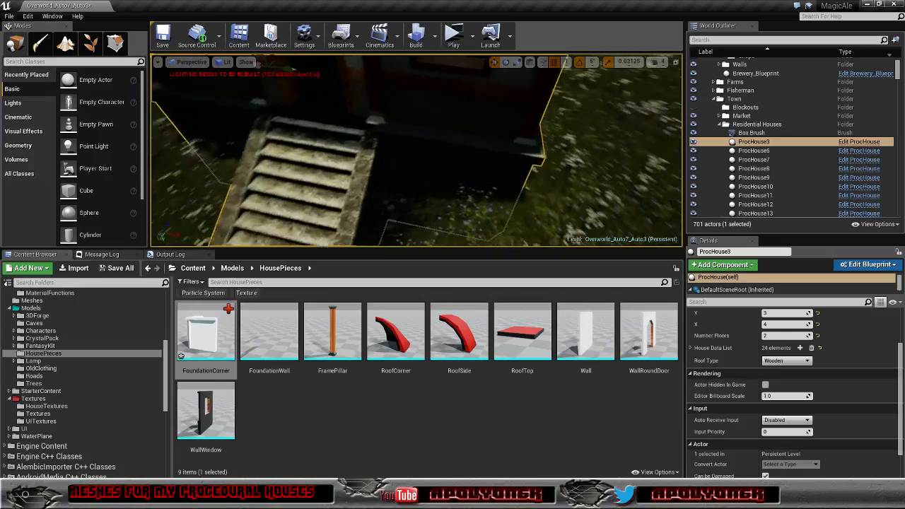
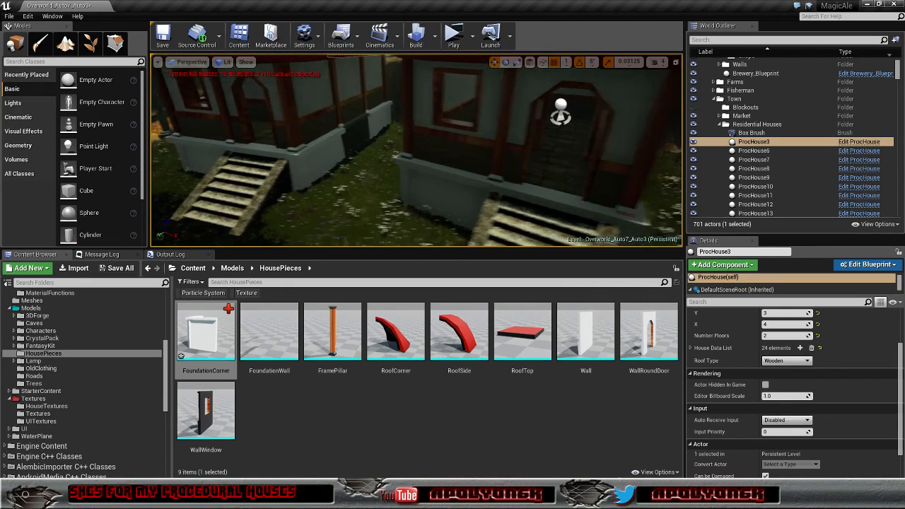
right_click_drag(437, 150, 289, 150)
right_click_drag(416, 150, 382, 150)
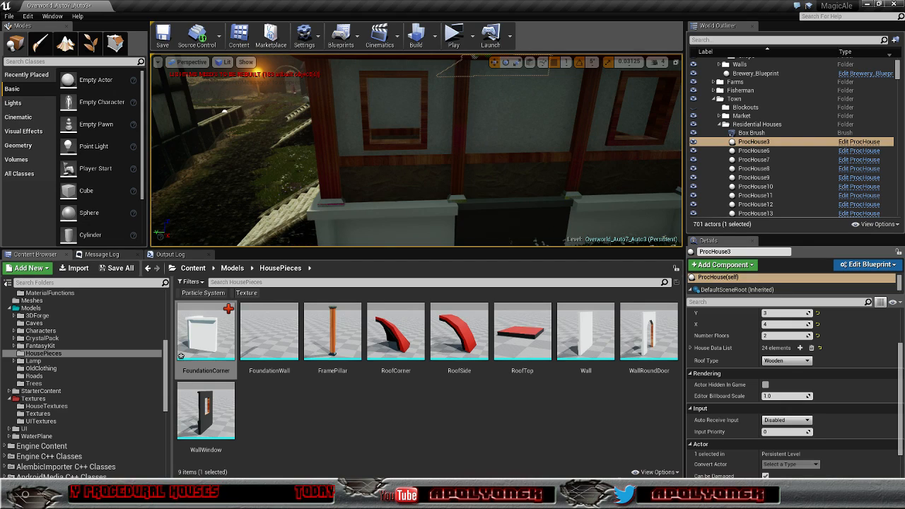
scroll(280, 147, "down", 3)
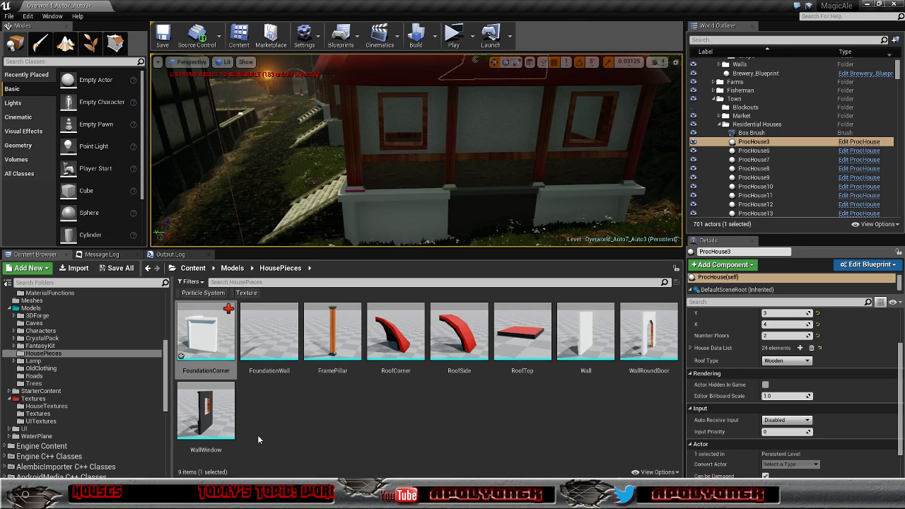
Switch to the ProcHouse blueprint, look through its function graphs and open Set Frames from the Construction Script
left_click(253, 461)
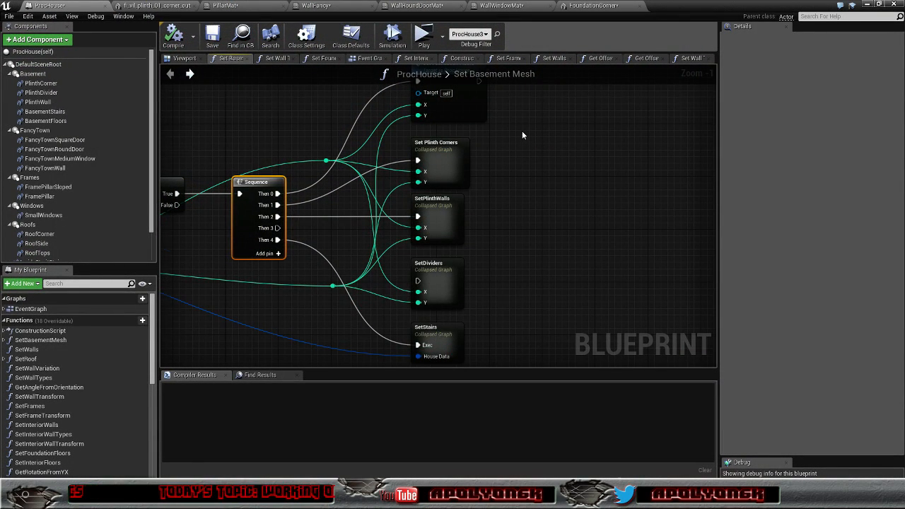
scroll(523, 134, "down", 3)
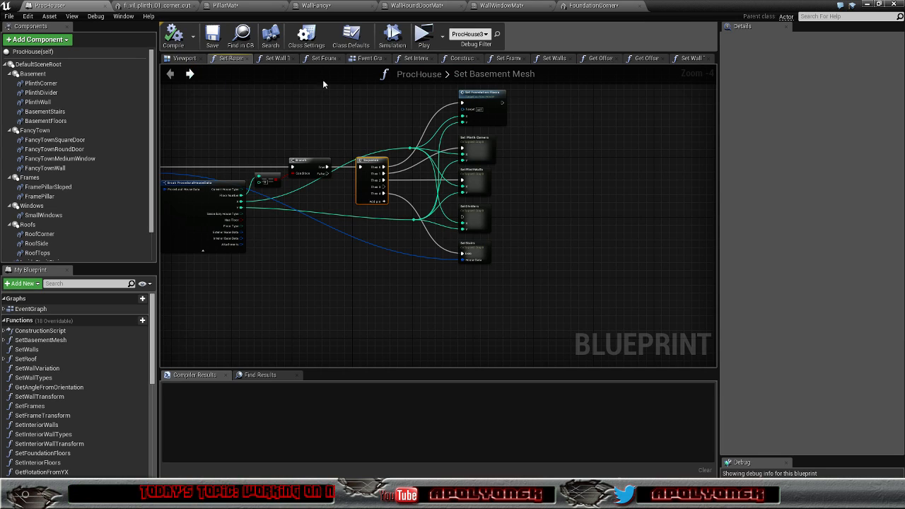
right_click_drag(364, 108, 343, 106)
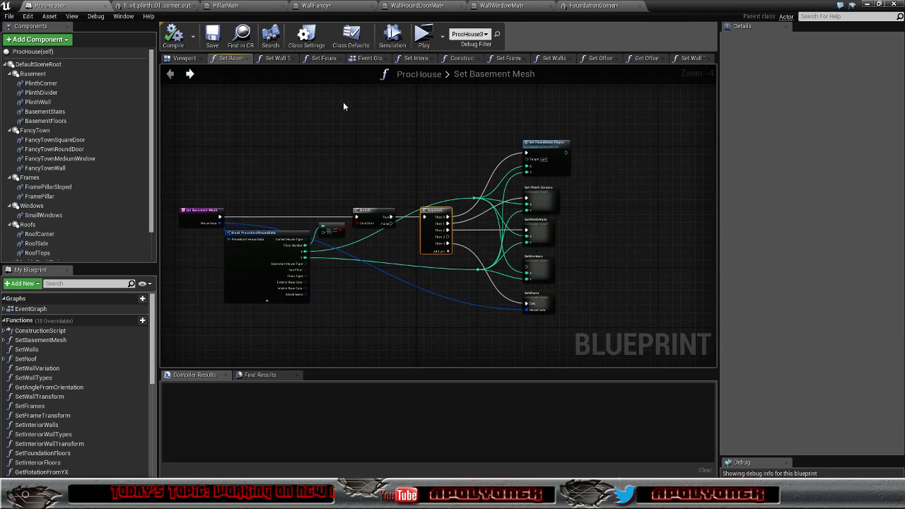
left_click(275, 58)
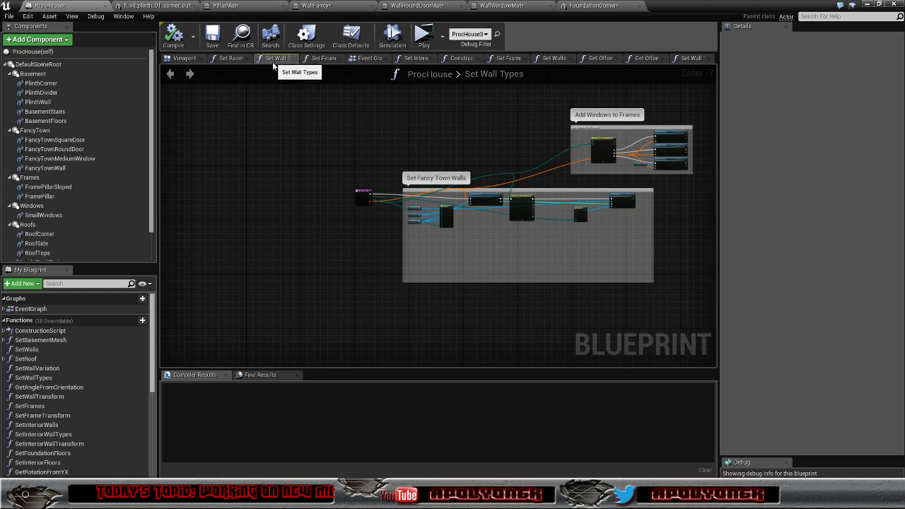
left_click(324, 58)
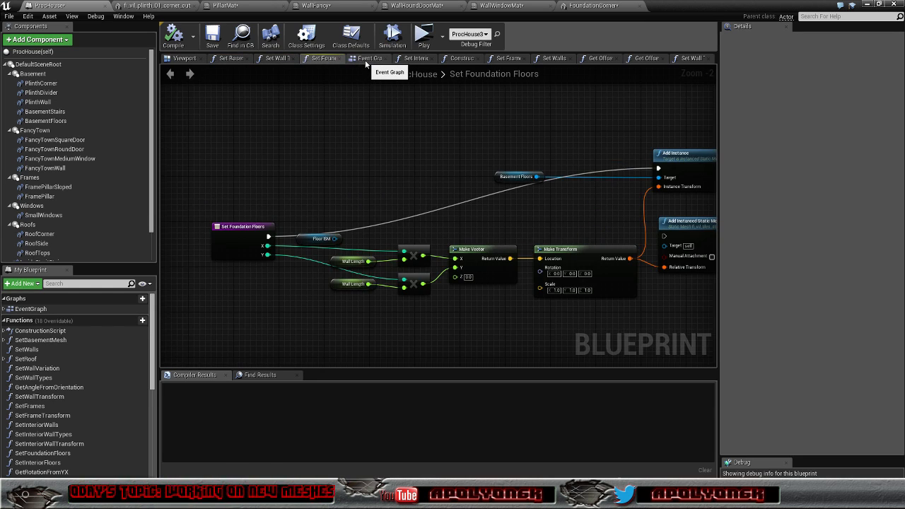
left_click(365, 59)
left_click(415, 59)
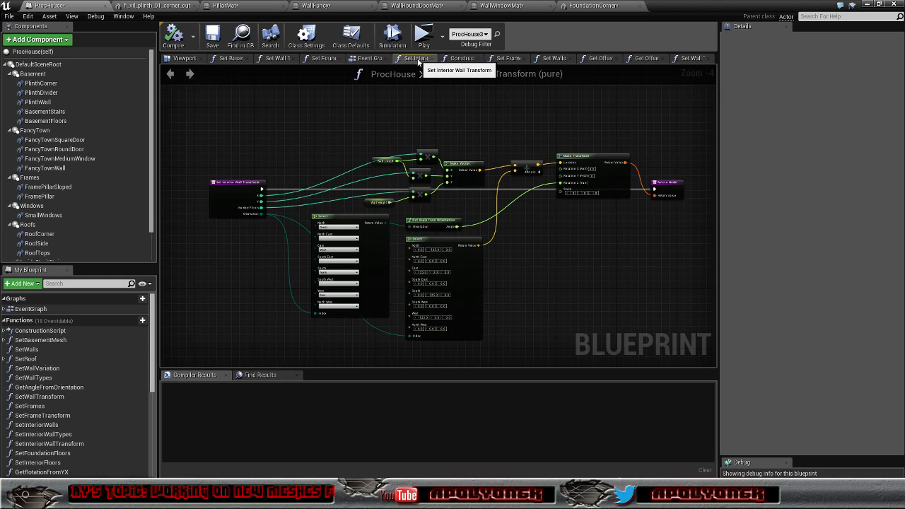
left_click(464, 59)
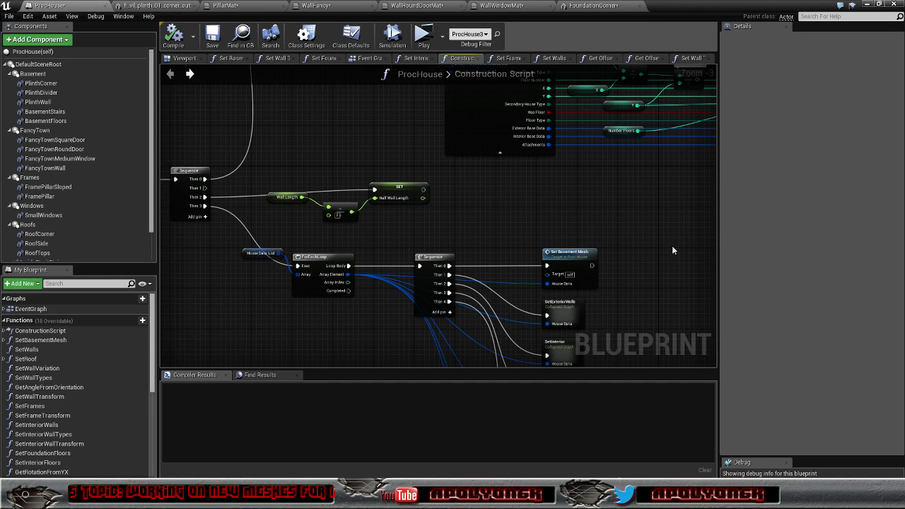
right_click_drag(633, 199, 509, 71)
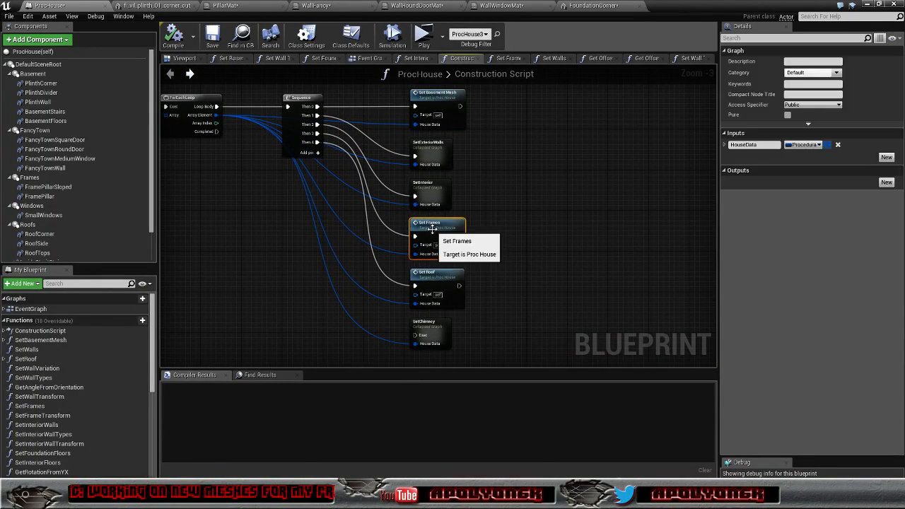
double_click(431, 227)
Examine the Corner Pillars section of Set Frames, checking the location offsets and rotations of each Make Transform node
right_click_drag(507, 154, 564, 90)
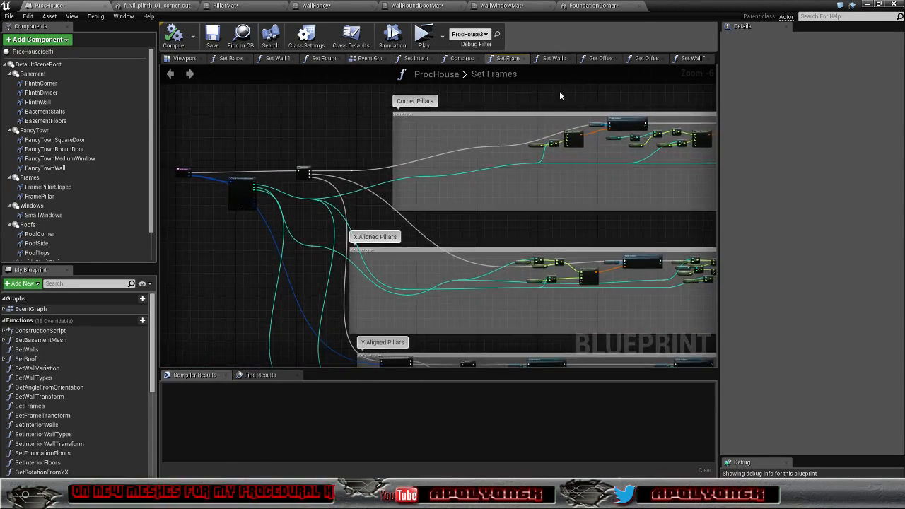
scroll(417, 199, "up", 3)
right_click_drag(562, 190, 178, 337)
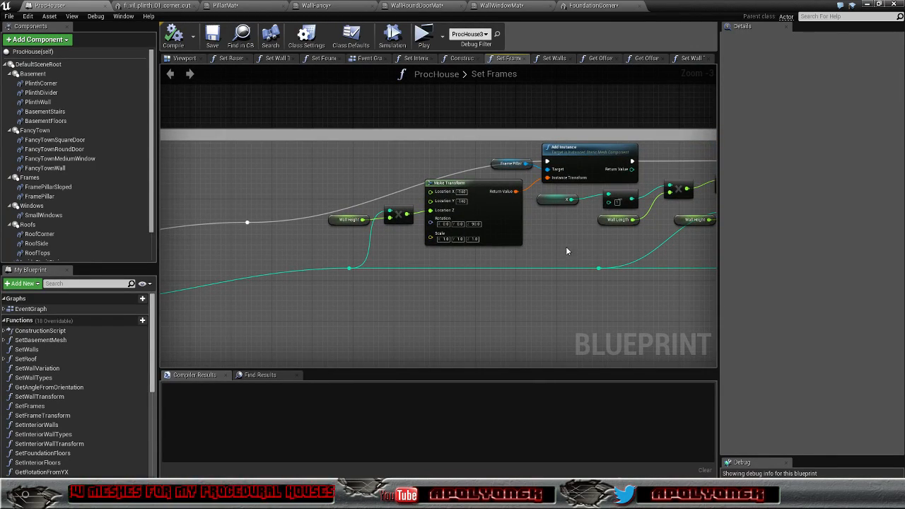
right_click_drag(571, 237, 11, 251)
right_click_drag(669, 273, 509, 258)
scroll(509, 257, "down", 6)
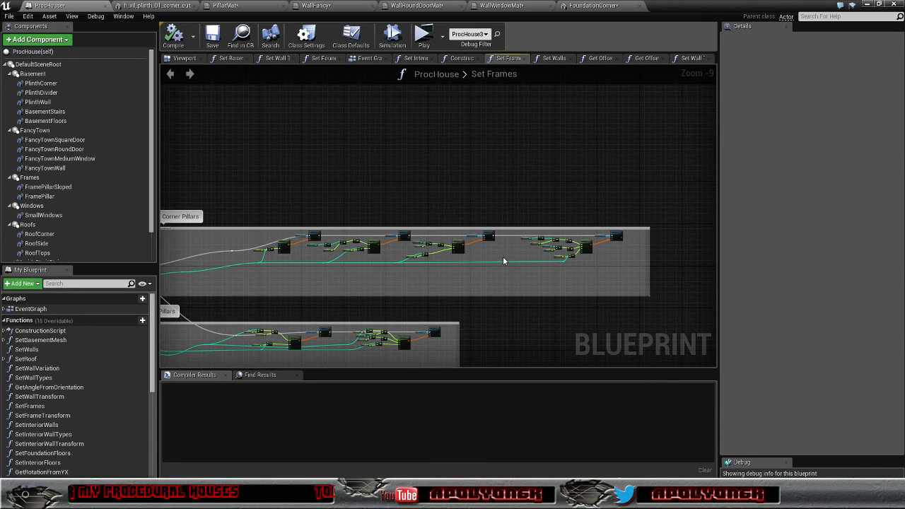
scroll(504, 259, "up", 6)
right_click_drag(503, 255, 904, 259)
right_click_drag(439, 312, 363, 293)
right_click_drag(850, 239, 382, 210)
right_click_drag(576, 257, 393, 265)
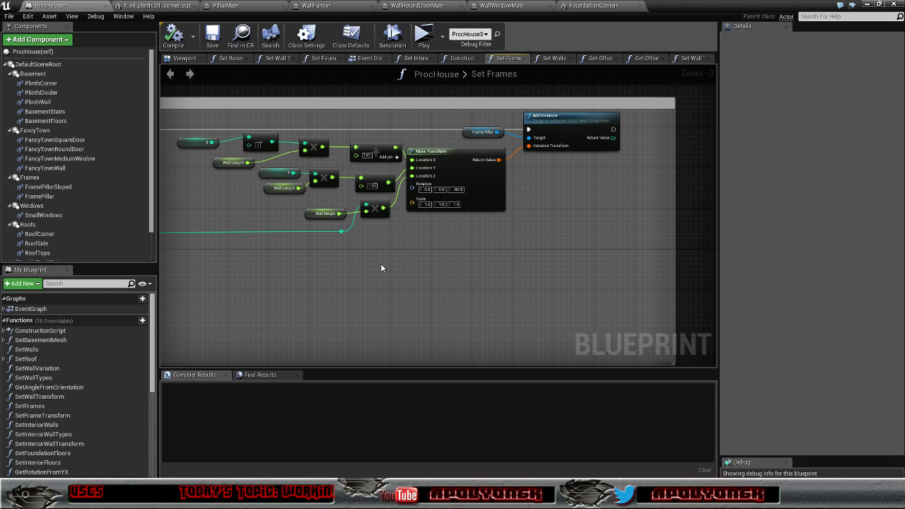
Examine the X Aligned Pillars section of Set Frames, checking how wall length and offsets feed the pillar transforms
scroll(381, 260, "down", 4)
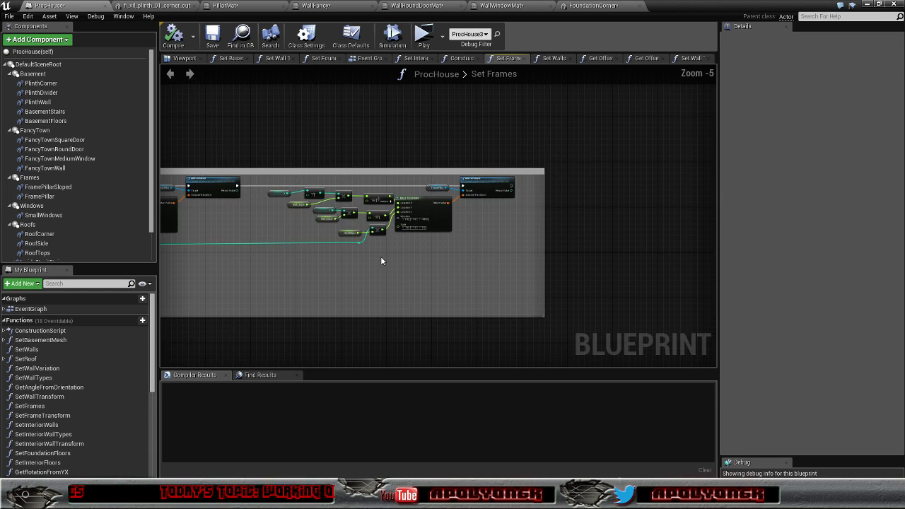
scroll(349, 320, "up", 3)
scroll(444, 251, "up", 2)
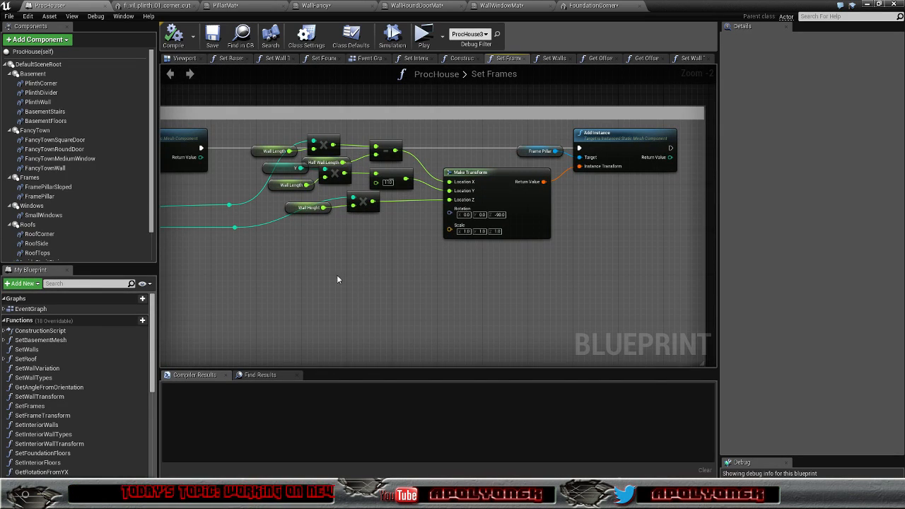
right_click_drag(335, 288, 394, 315)
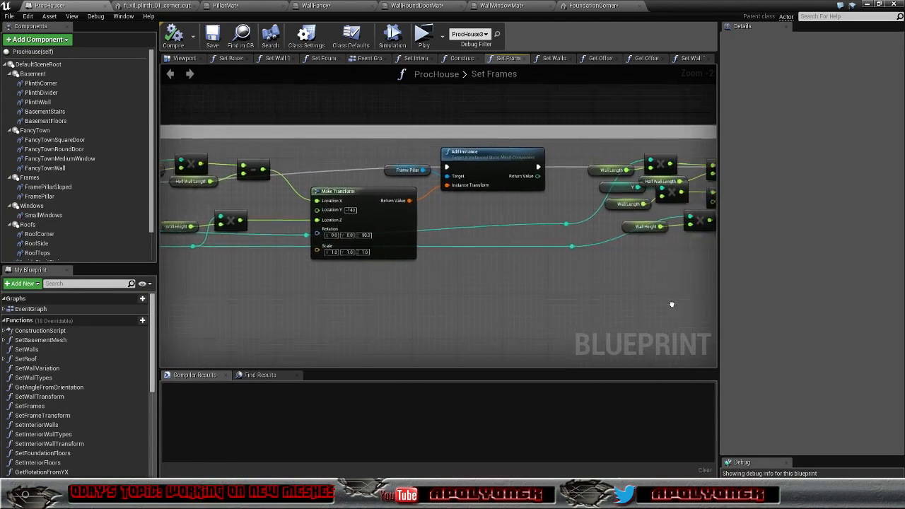
right_click_drag(213, 319, 338, 320)
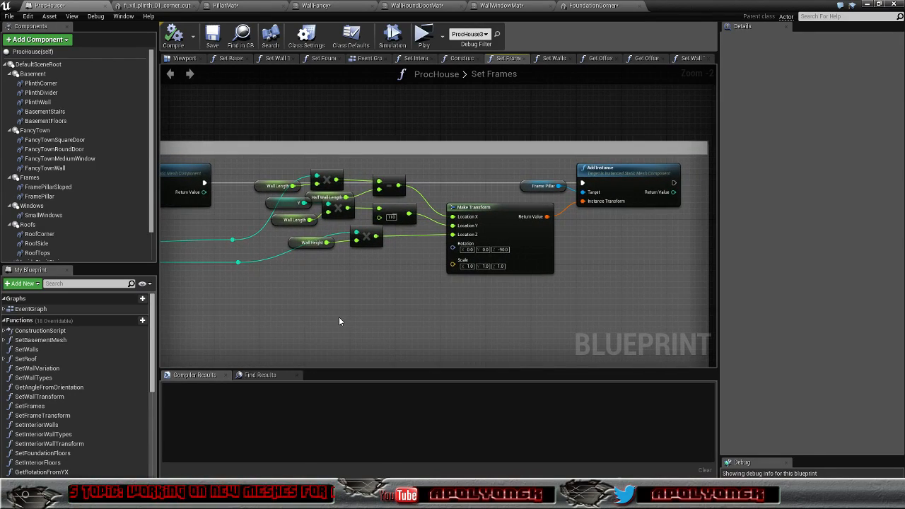
scroll(338, 321, "down", 3)
right_click_drag(712, 286, 580, 269)
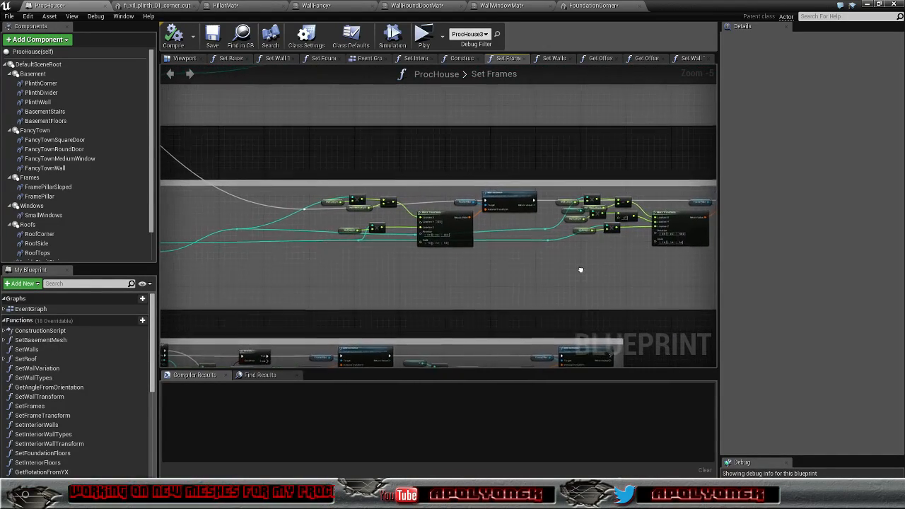
scroll(573, 278, "up", 2)
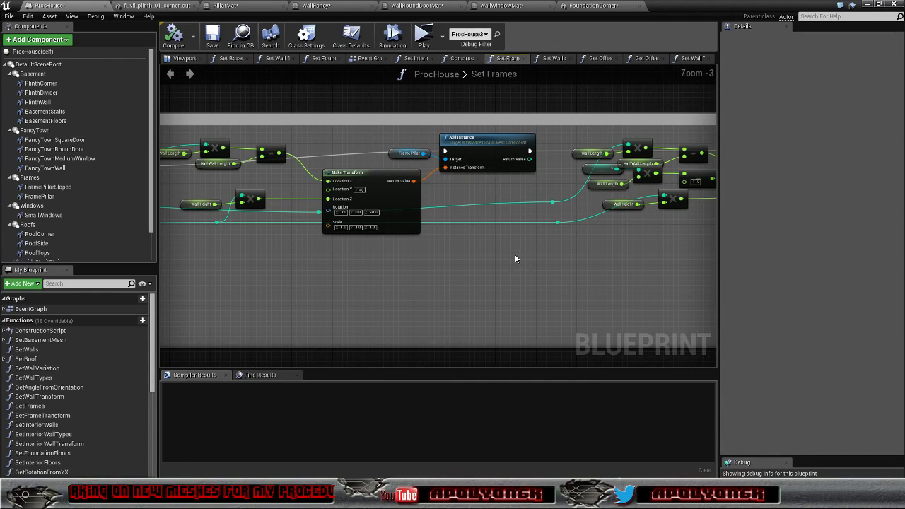
Examine the Y Aligned Pillars section of Set Frames, checking its branches and the offsets feeding the pillar transforms
scroll(511, 253, "down", 1)
right_click_drag(477, 251, 639, 198)
scroll(618, 213, "down", 4)
right_click_drag(589, 232, 470, 171)
scroll(479, 195, "up", 5)
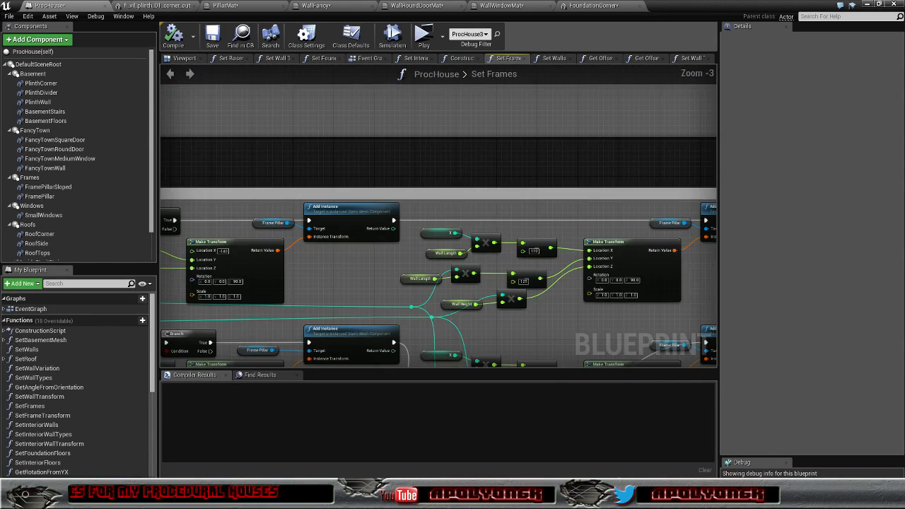
right_click_drag(681, 186, 613, 127)
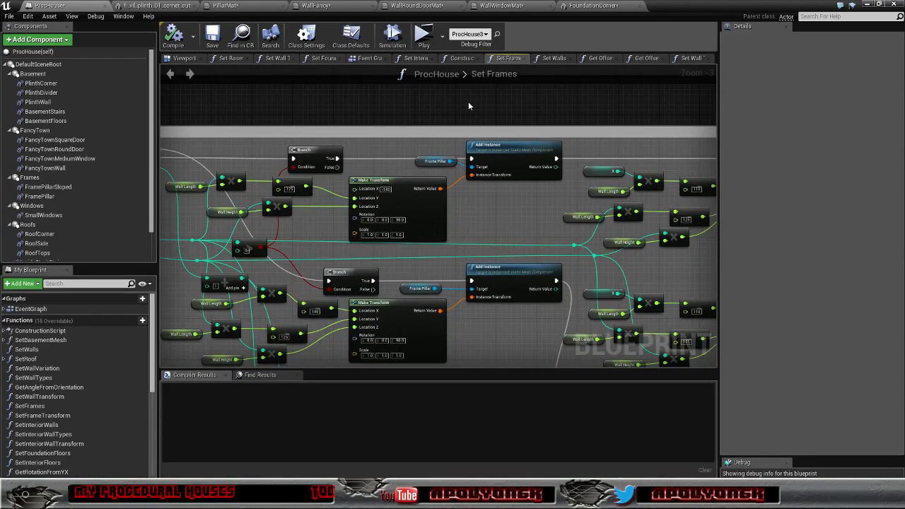
Return to the level editor and inspect the pillars and walls on the side of the selected procedural house
left_click(879, 5)
left_click(825, 129)
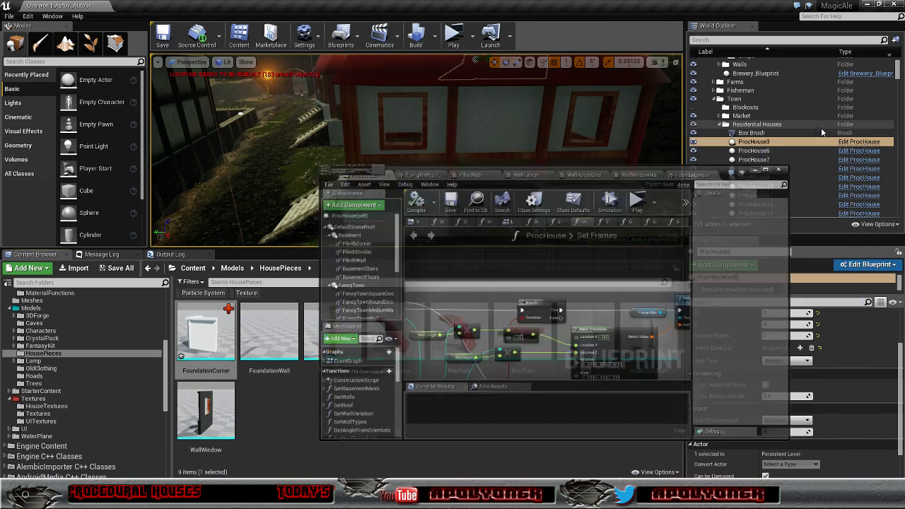
mouse_move(416, 149)
right_mouse_down()
mouse_move(425, 150)
mouse_move(367, 150)
mouse_move(424, 150)
mouse_move(424, 198)
mouse_move(453, 198)
mouse_move(416, 150)
mouse_move(441, 150)
mouse_move(424, 154)
mouse_move(431, 150)
right_mouse_up()
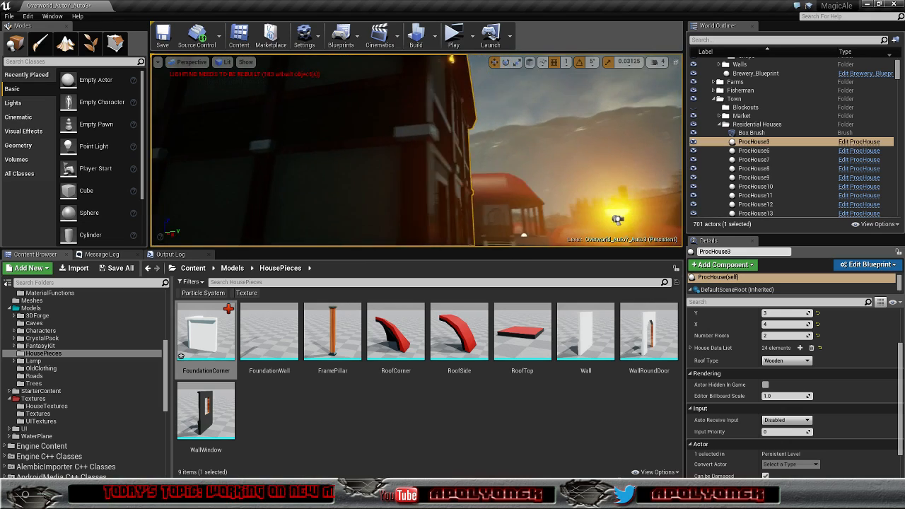
Return to Set Frames in the ProcHouse blueprint and trace the wires feeding the X Aligned Pillars section
right_click_drag(431, 150, 432, 150)
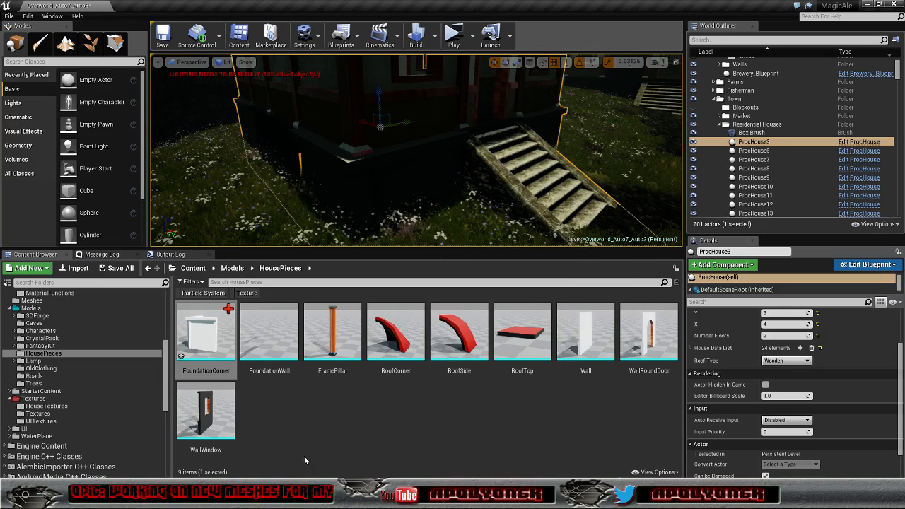
mouse_move(219, 501)
left_click(263, 453)
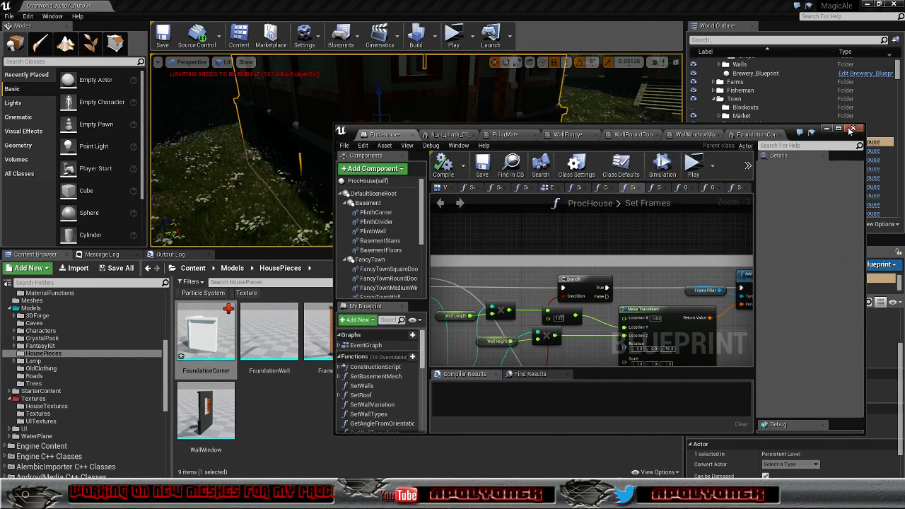
left_click(839, 130)
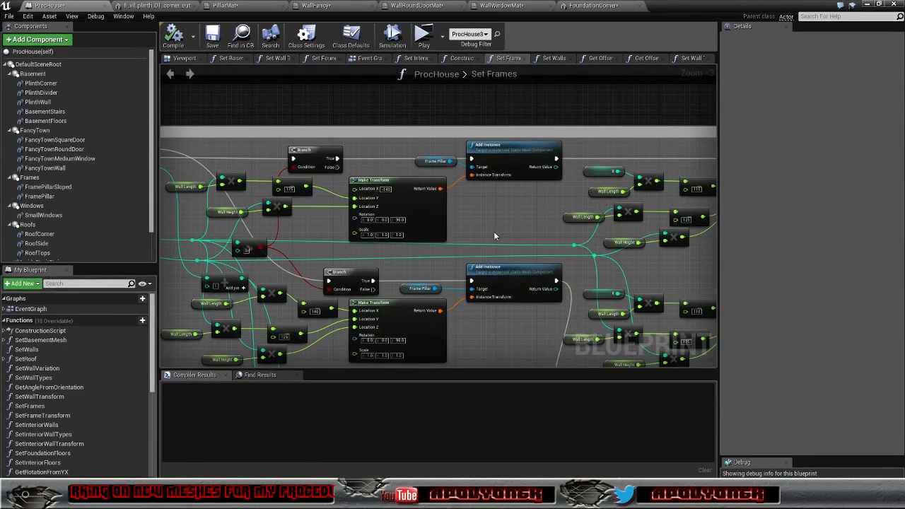
scroll(485, 228, "down", 4)
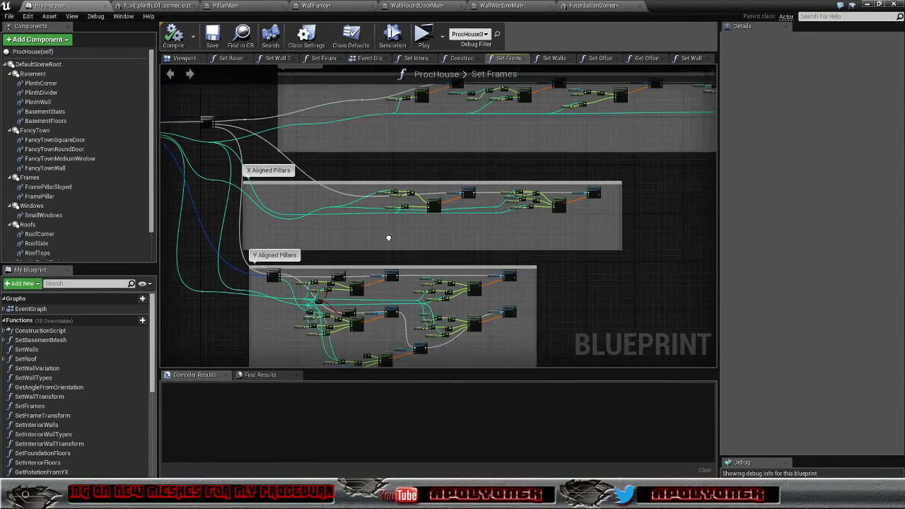
scroll(439, 231, "up", 5)
right_click_drag(471, 260, 614, 311)
scroll(516, 283, "down", 3)
right_click_drag(441, 298, 648, 290)
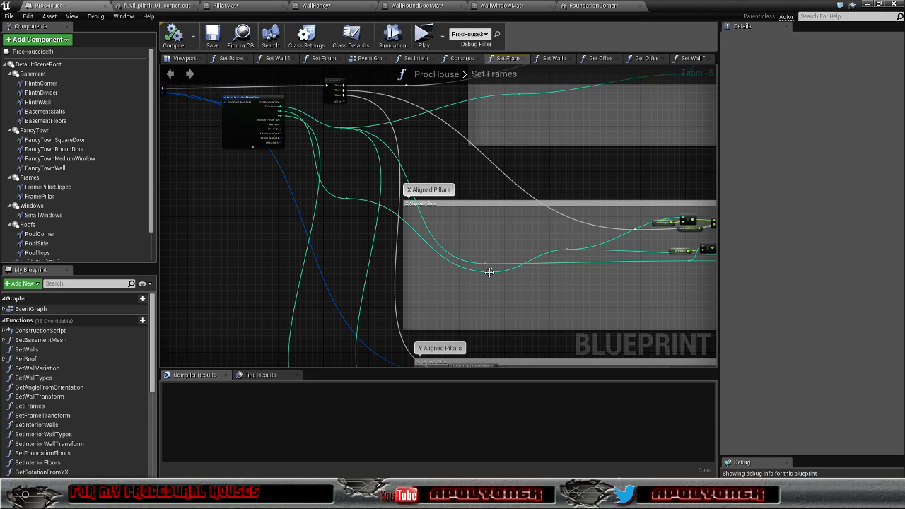
scroll(489, 272, "up", 3)
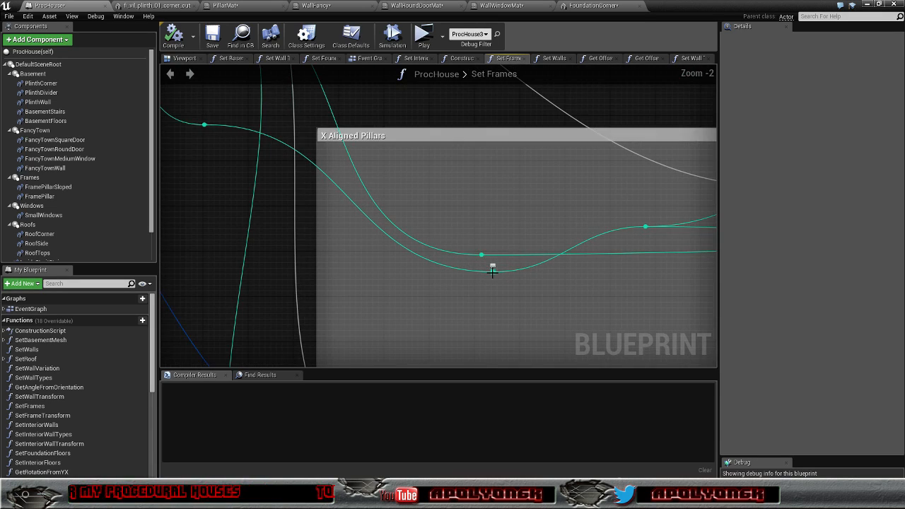
scroll(492, 272, "down", 2)
scroll(492, 272, "down", 2)
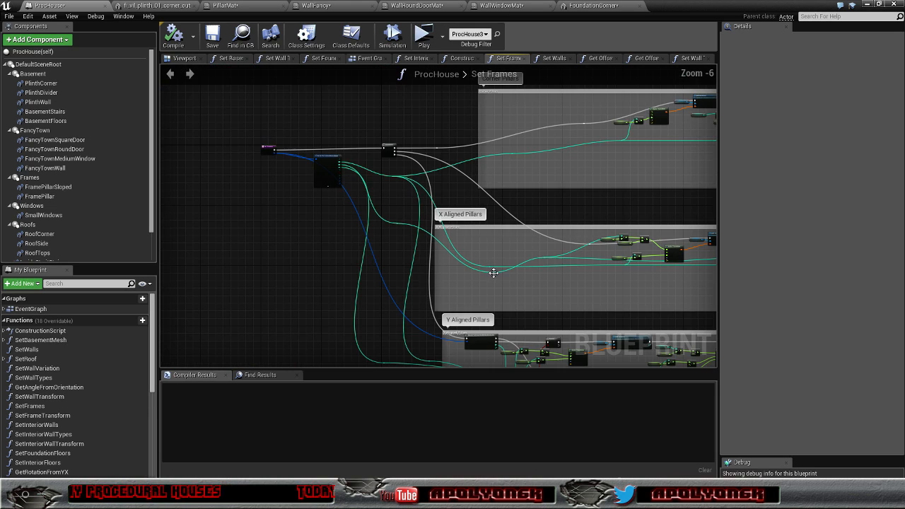
scroll(493, 272, "up", 1)
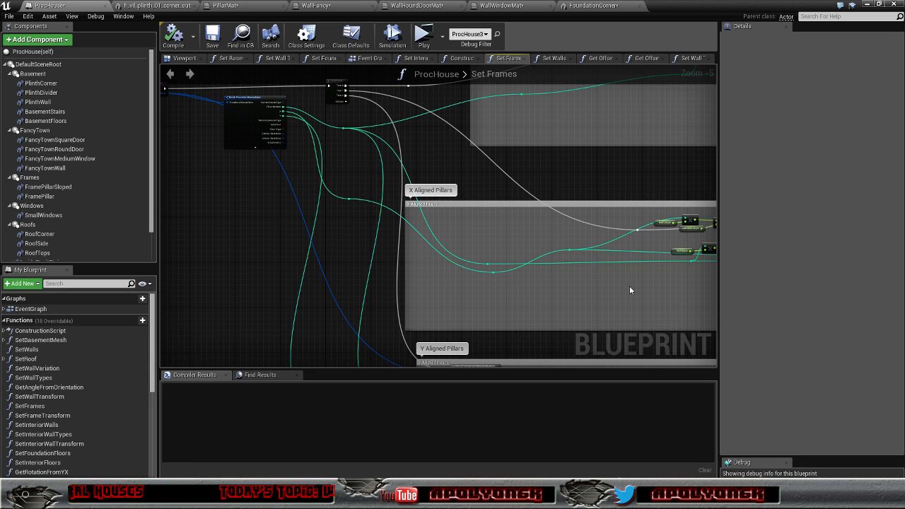
right_click_drag(631, 290, 473, 317)
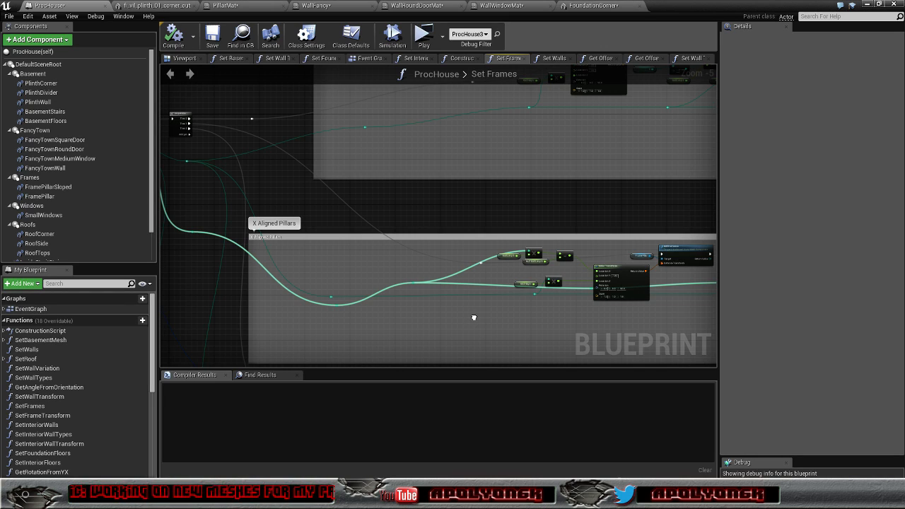
right_click_drag(474, 318, 473, 319)
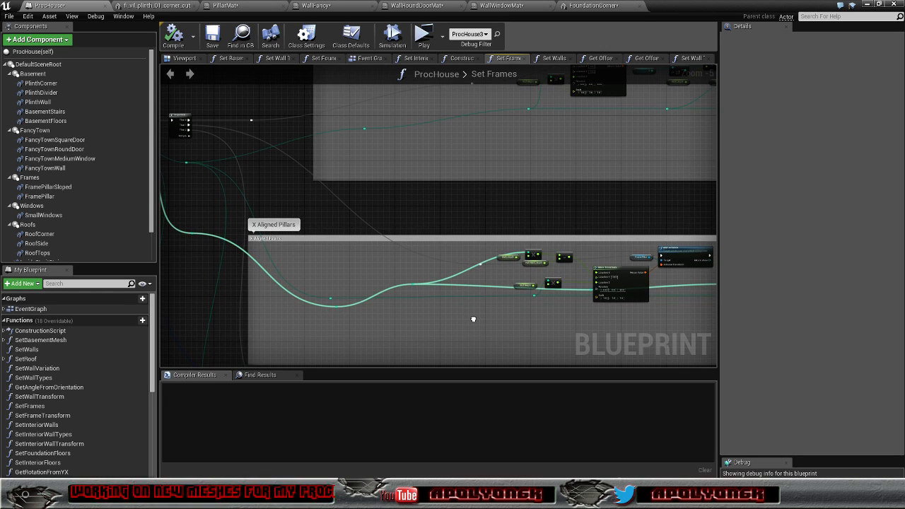
Compare the Make Transform location offsets in the X Aligned Pillars section with those in the Corner Pillars section
scroll(418, 309, "up", 5)
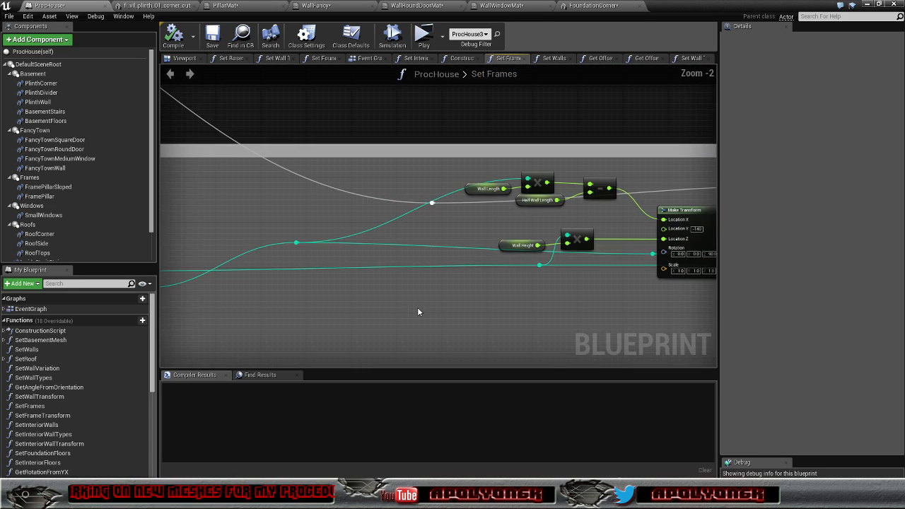
right_click_drag(636, 297, 410, 322)
scroll(410, 321, "down", 4)
right_click_drag(469, 194, 478, 367)
scroll(467, 296, "up", 3)
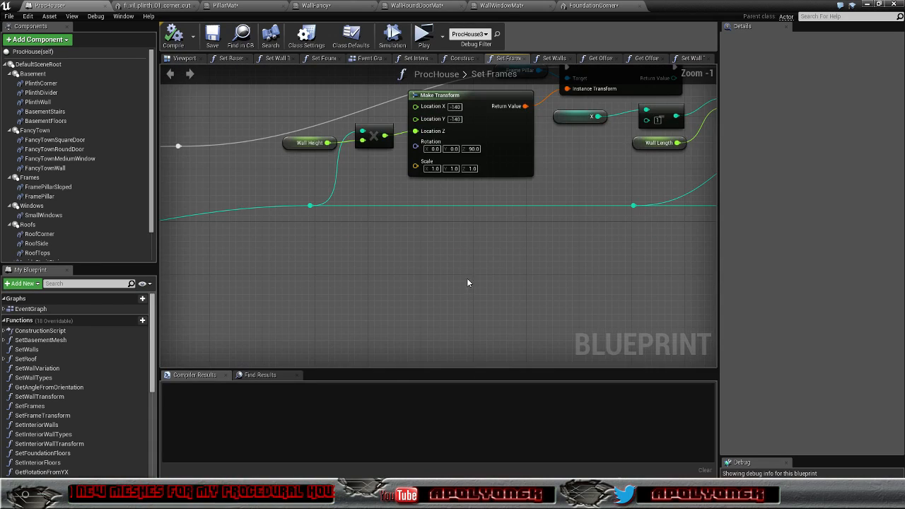
scroll(453, 248, "down", 2)
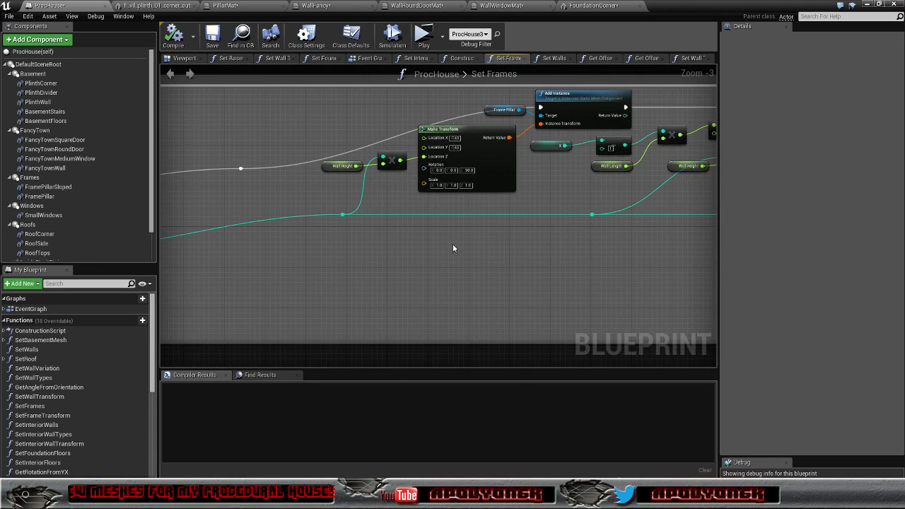
scroll(454, 247, "down", 2)
right_click_drag(492, 261, 378, 223)
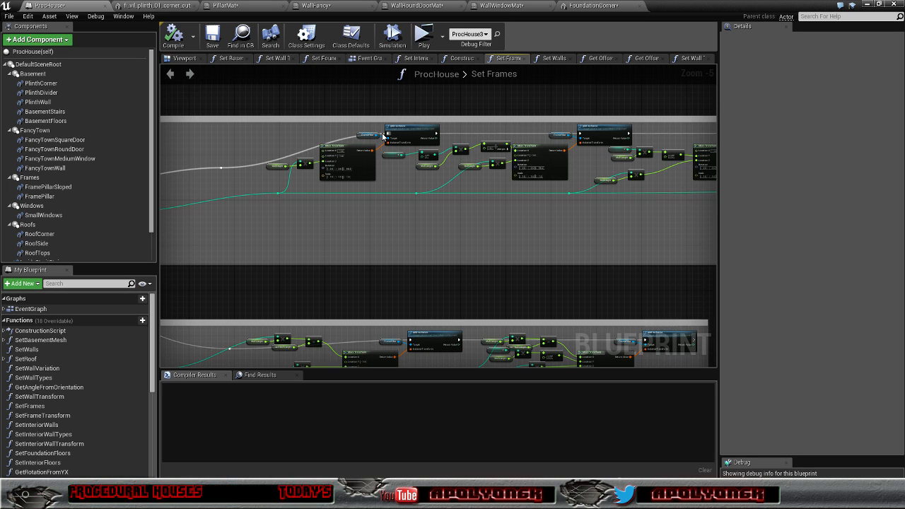
scroll(348, 156, "up", 5)
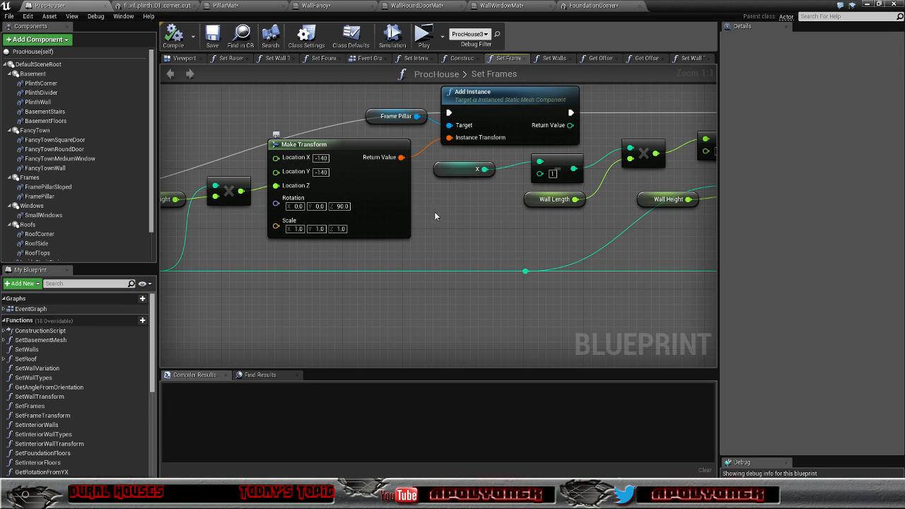
scroll(438, 212, "down", 4)
scroll(432, 225, "down", 4)
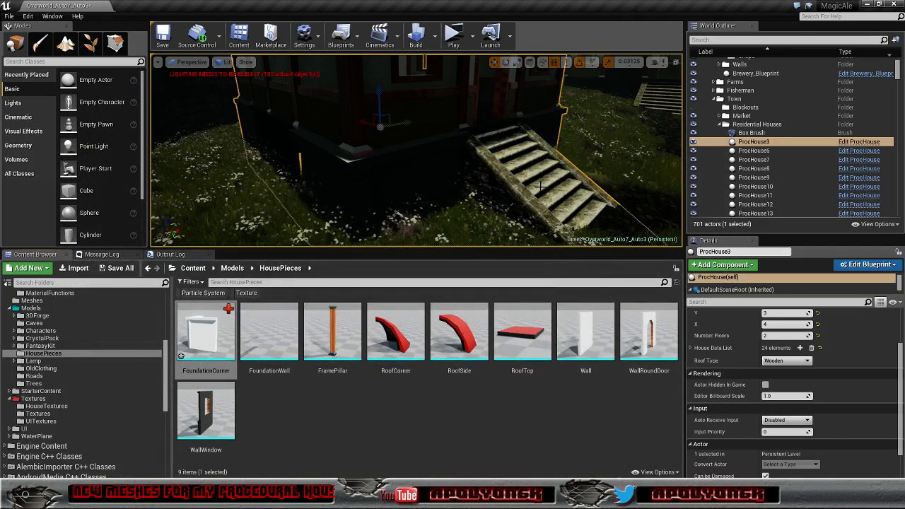
Switch to Blender, restore the Default screen layout and return FoundationCorner to Object Mode
right_click_drag(540, 186, 390, 192)
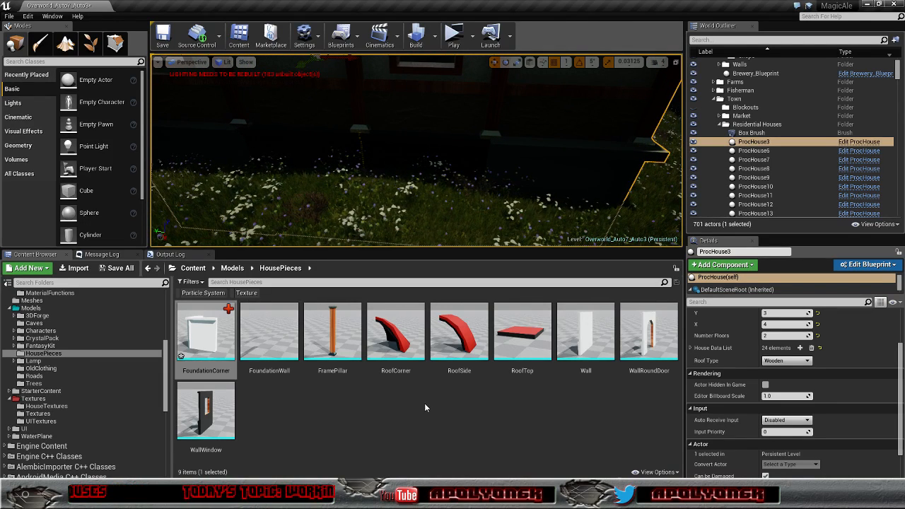
key("alt+Tab")
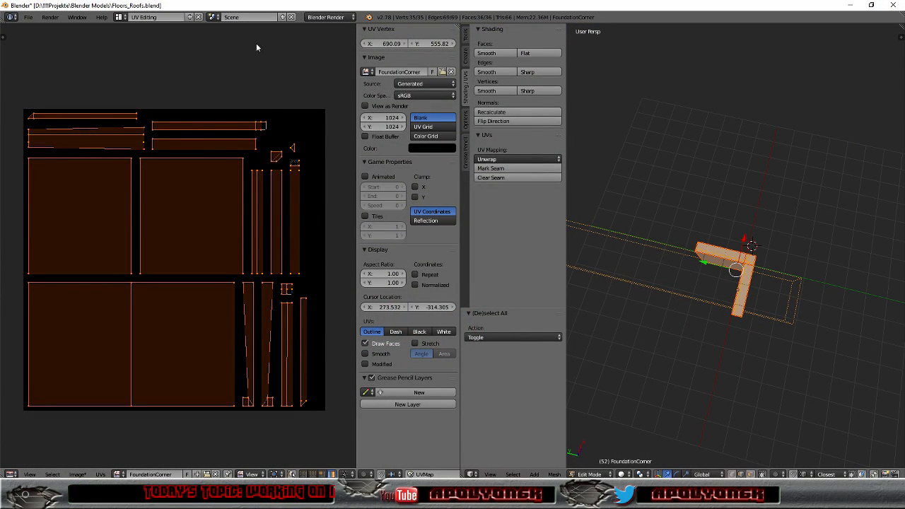
left_click(141, 17)
left_click(116, 58)
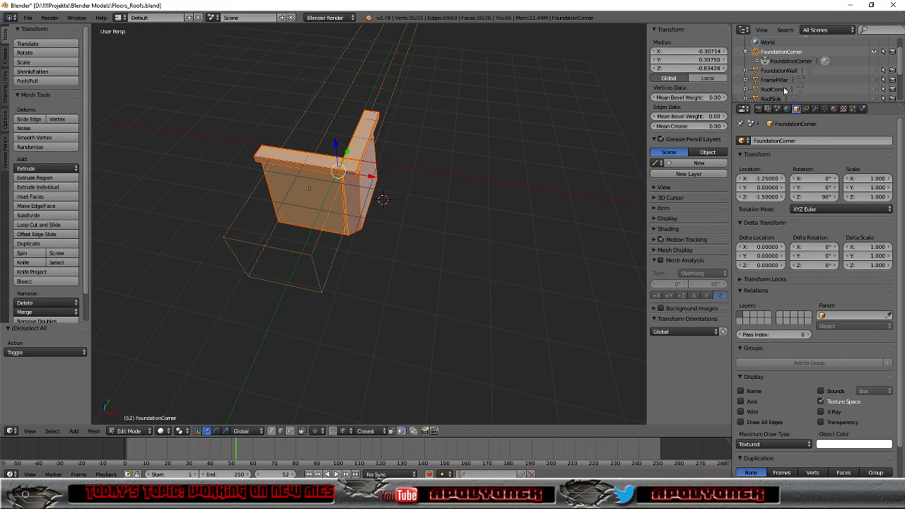
key("Tab")
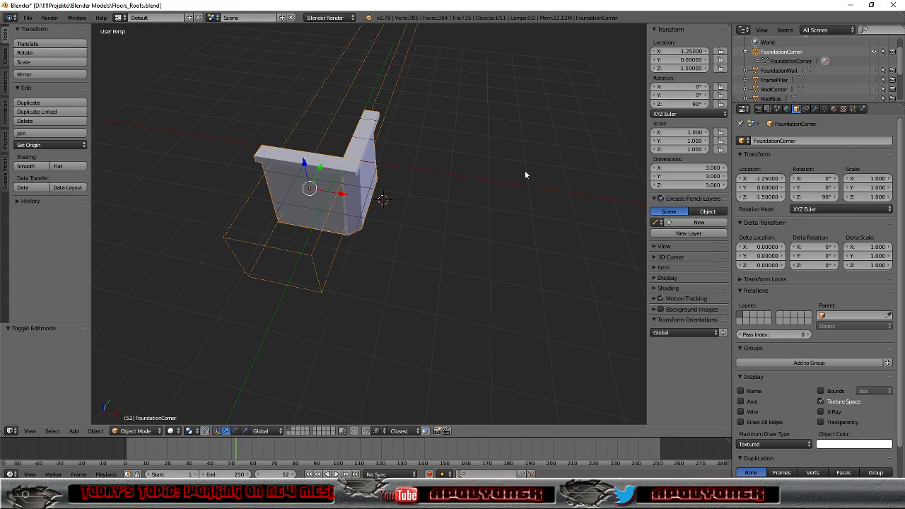
Make FoundationWall the active, visible object and hide FoundationCorner
left_click(779, 71)
left_click(874, 71)
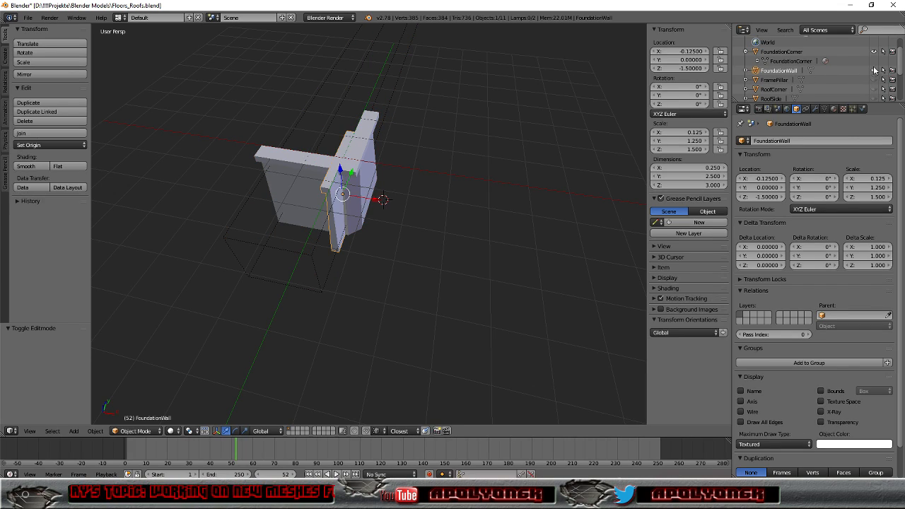
left_click(875, 52)
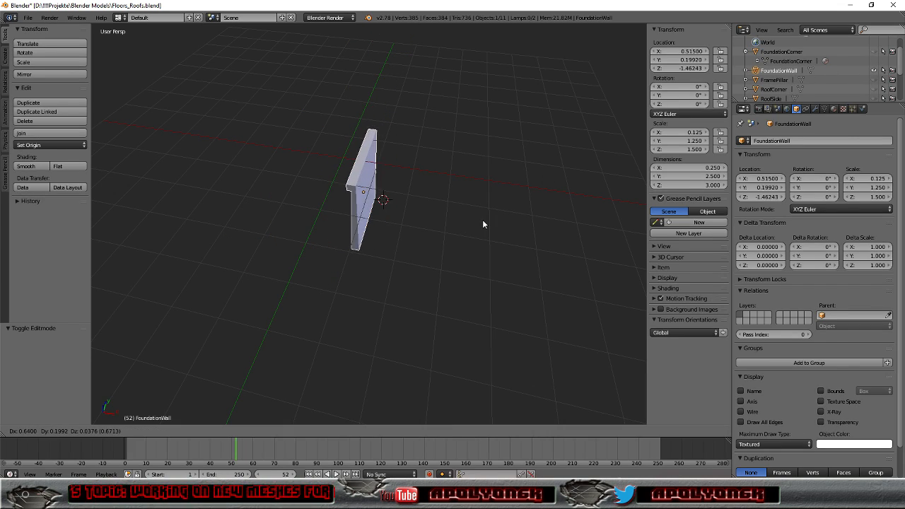
middle_click_drag(483, 223, 607, 158)
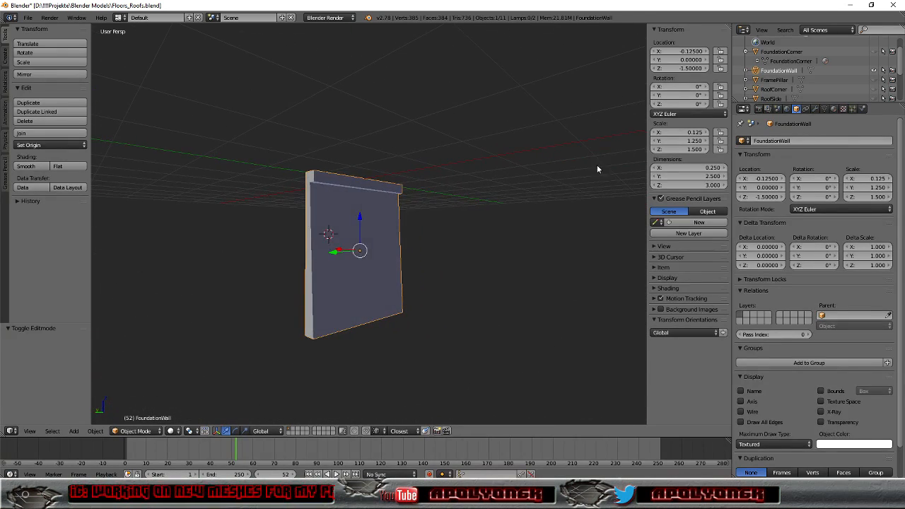
In Edit Mode, extend the outer face of FoundationWall's top ledge to a global X median of -0.5
key("Tab")
scroll(413, 196, "up", 5)
middle_click_drag(469, 178, 481, 199)
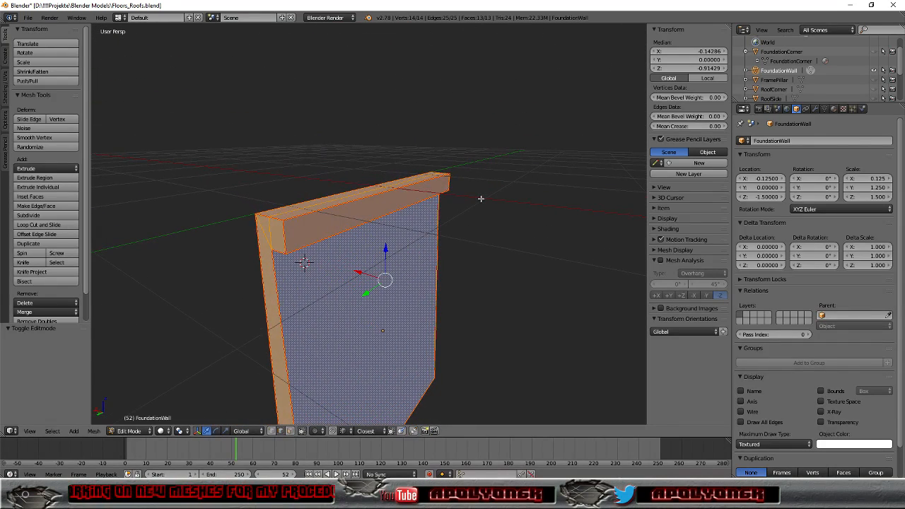
left_click(289, 432)
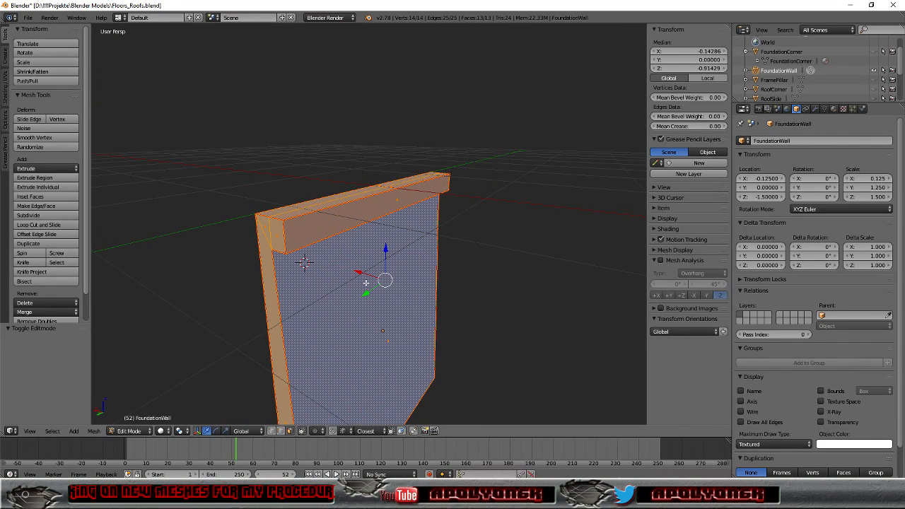
right_click(373, 210)
middle_click_drag(488, 220, 501, 237)
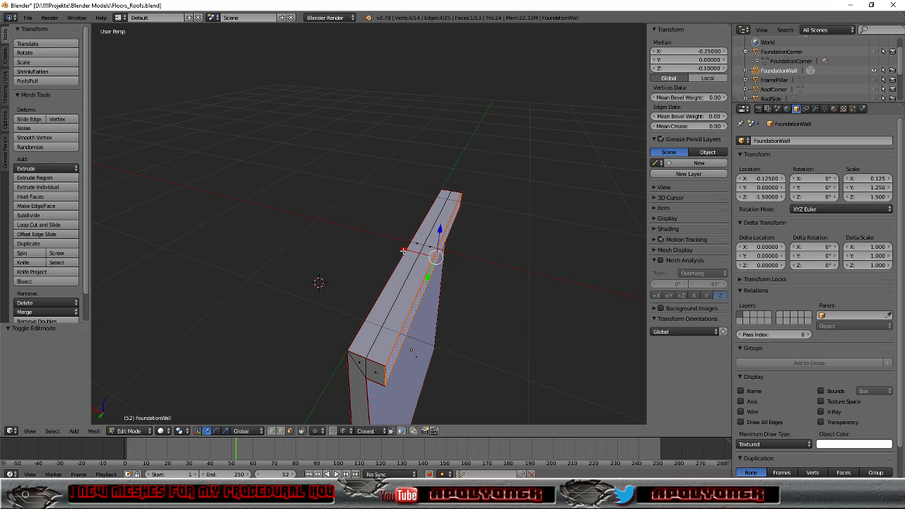
left_click_drag(403, 250, 434, 256)
left_click(707, 49)
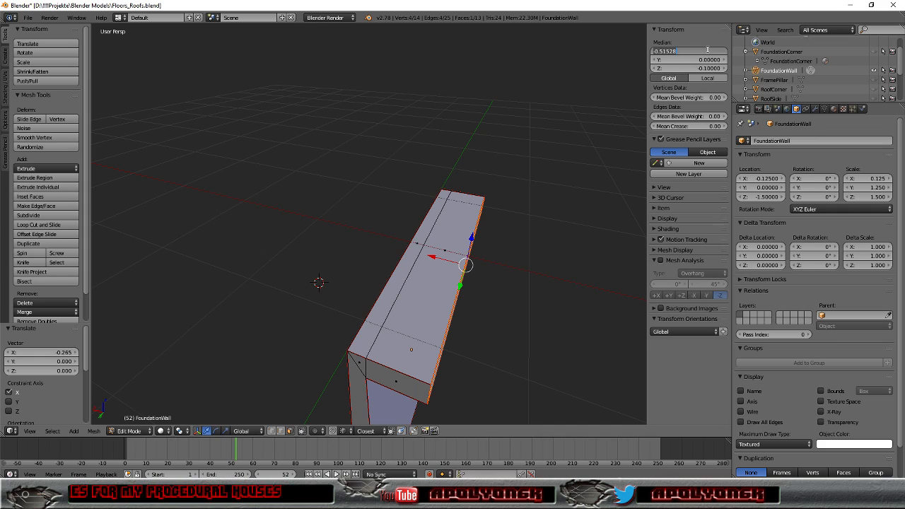
type("-0.5")
key("Return")
Set the global X median of FoundationWall's outer bottom edge to -0.5
middle_click_drag(521, 249, 513, 196)
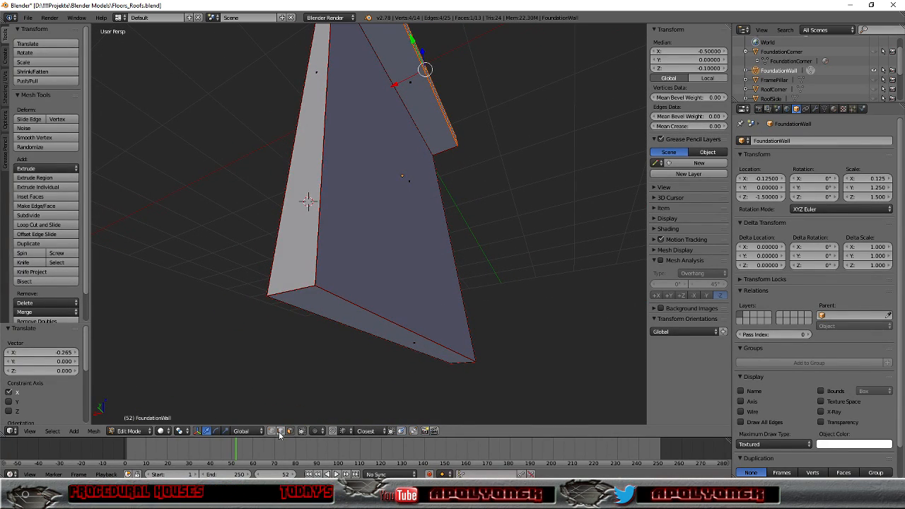
right_click(396, 324)
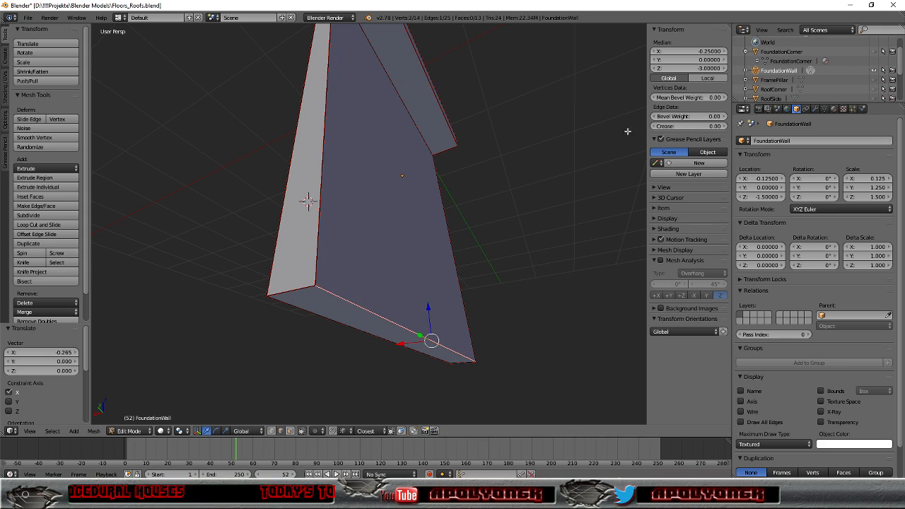
left_click(663, 51)
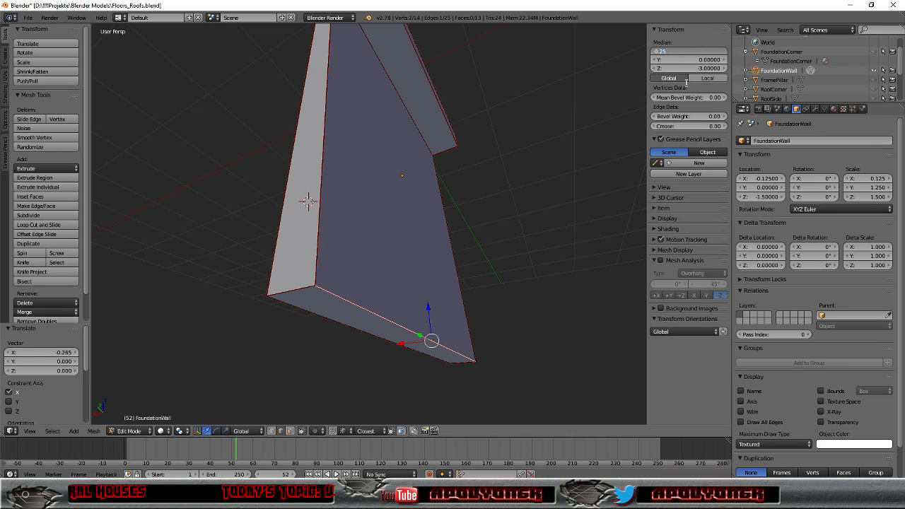
type("-0.5")
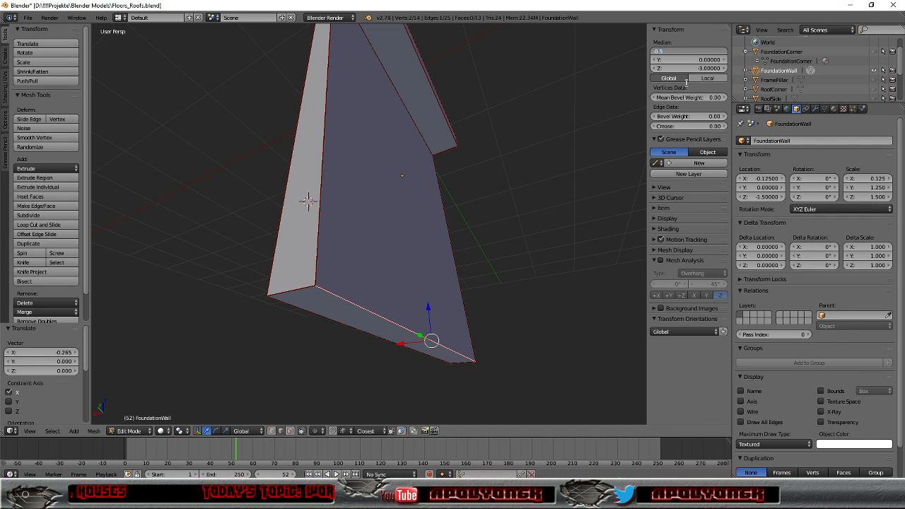
key("Return")
Set the global X median of the edge where FoundationWall's outer face meets the ledge's underside to -0.25
middle_click_drag(533, 70, 517, 103)
right_click(398, 115)
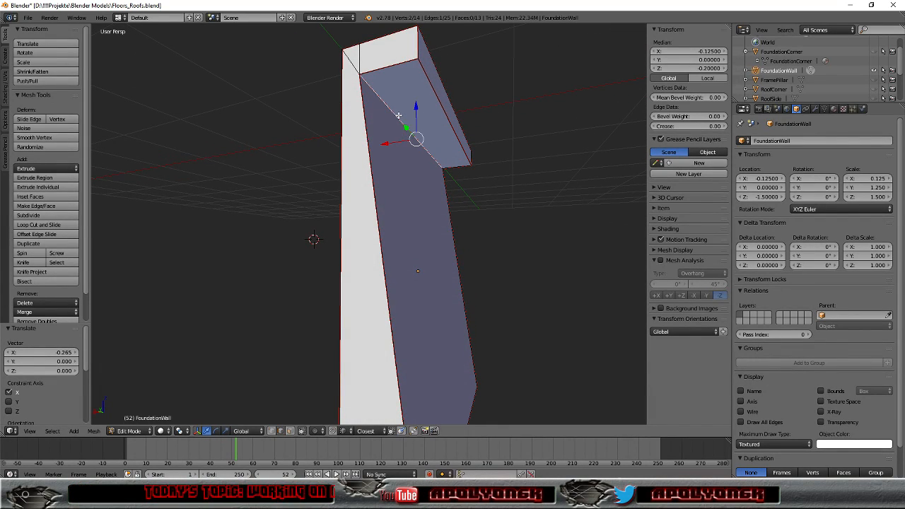
left_click(704, 52)
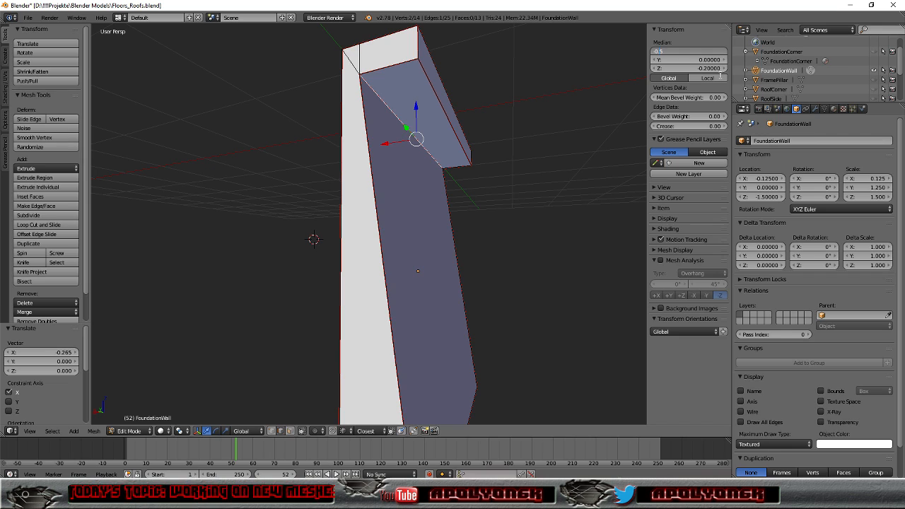
key("Return")
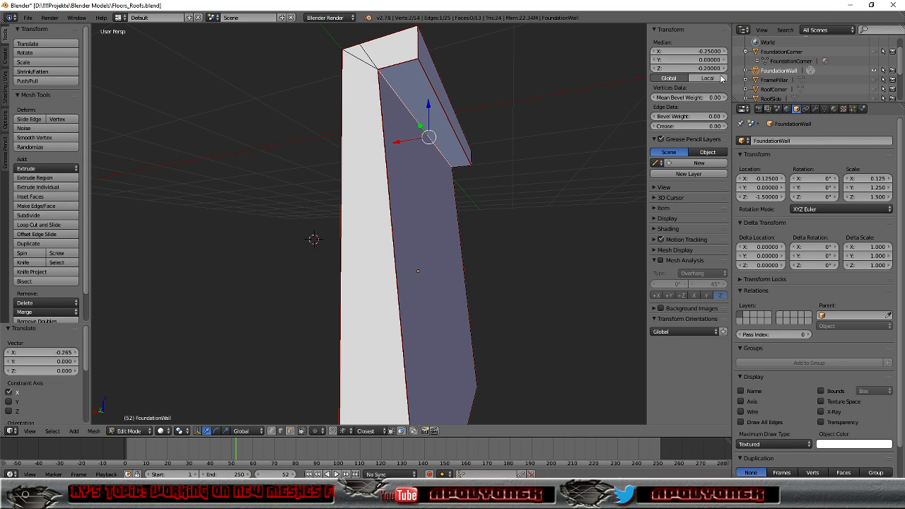
middle_click_drag(541, 101, 479, 162)
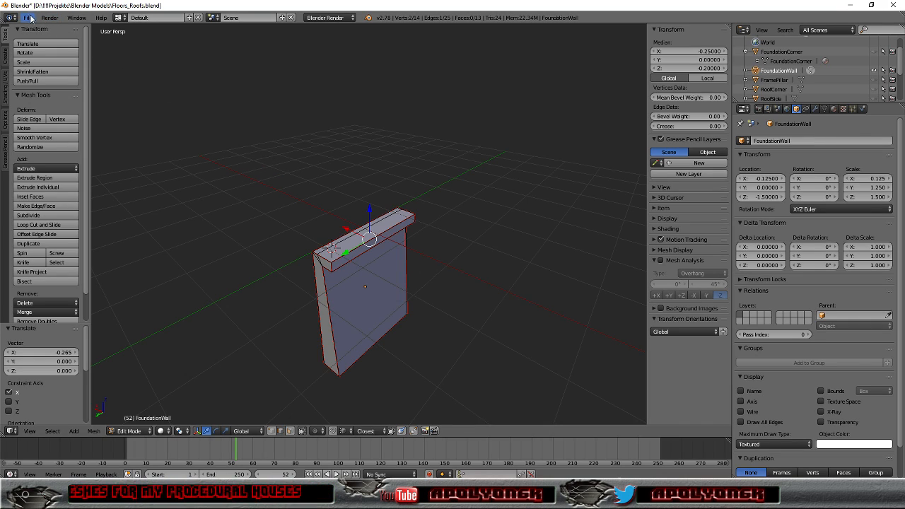
Switch to the UV Editing layout and display the FoundationWallBaseColor image for FoundationWall
left_click(118, 20)
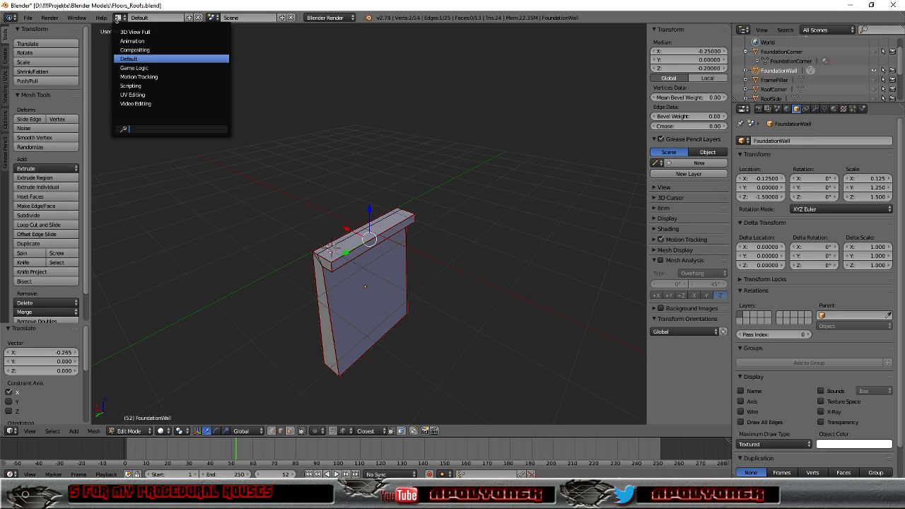
left_click(133, 94)
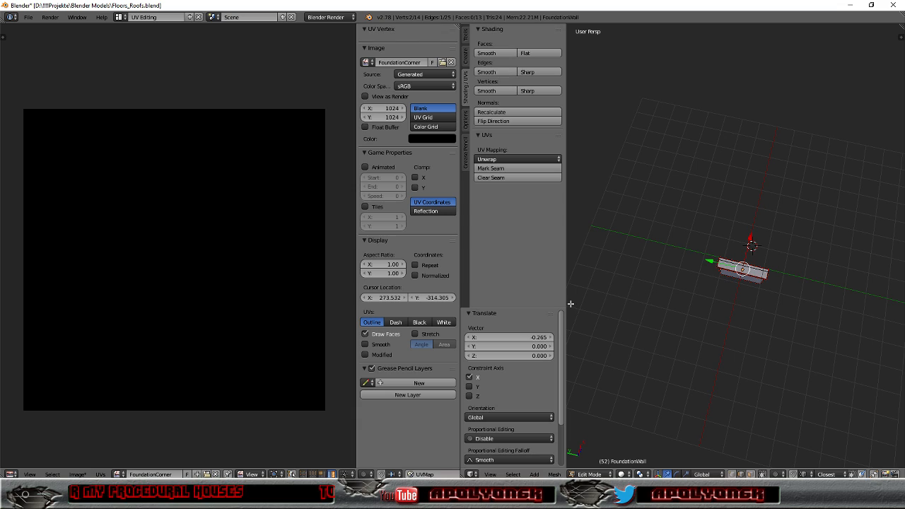
left_click(119, 474)
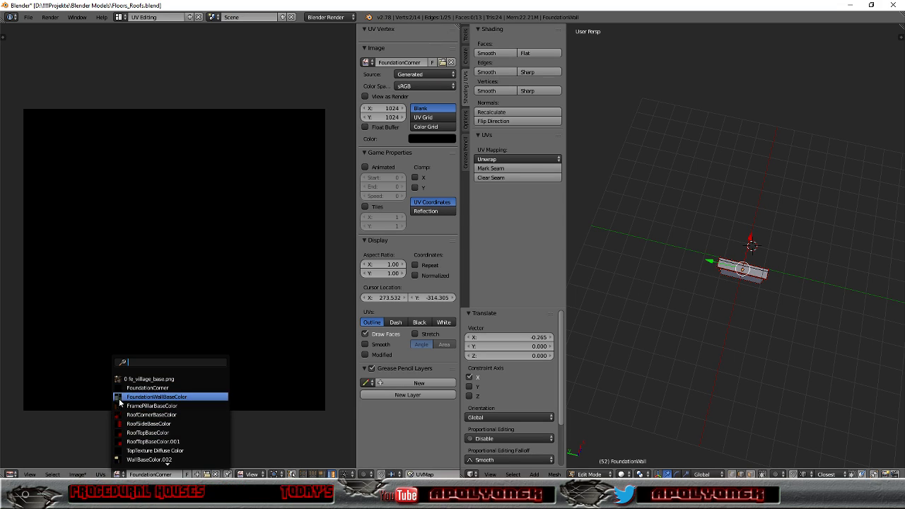
left_click(156, 397)
Select all of FoundationWall's geometry to bring up its complete UV layout
middle_click_drag(690, 293, 791, 335)
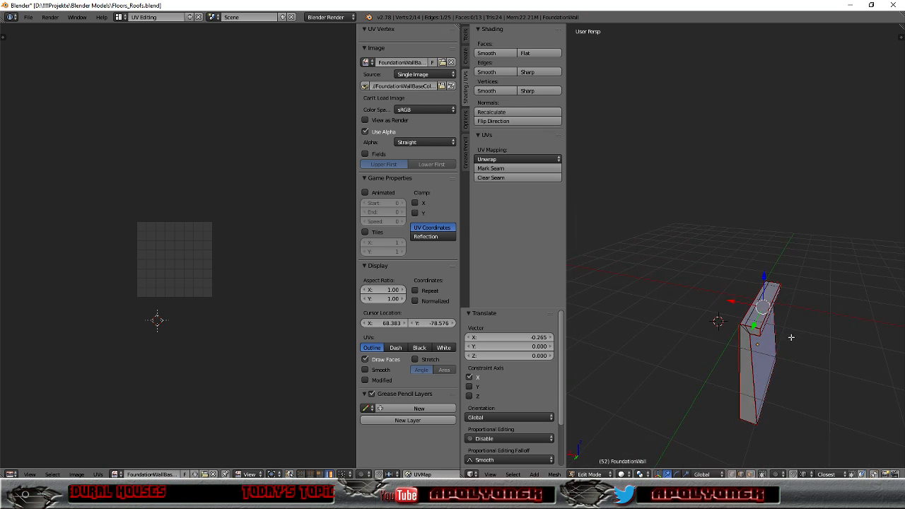
key("a")
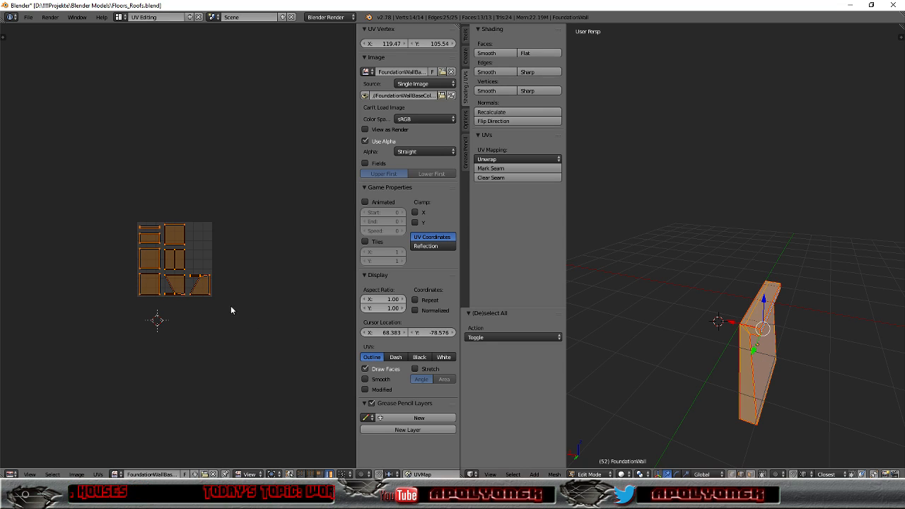
scroll(228, 286, "up", 5)
scroll(227, 286, "up", 1)
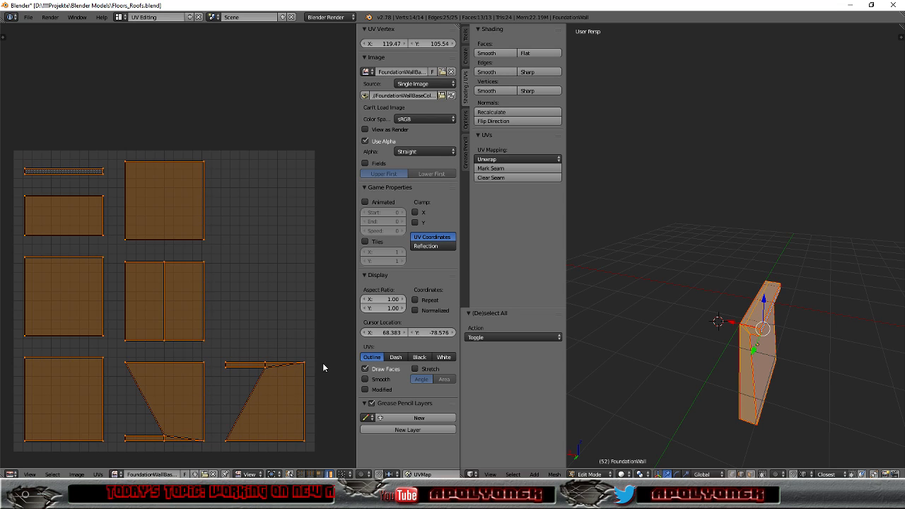
Pack FoundationWall's existing UV islands twice
left_click(99, 474)
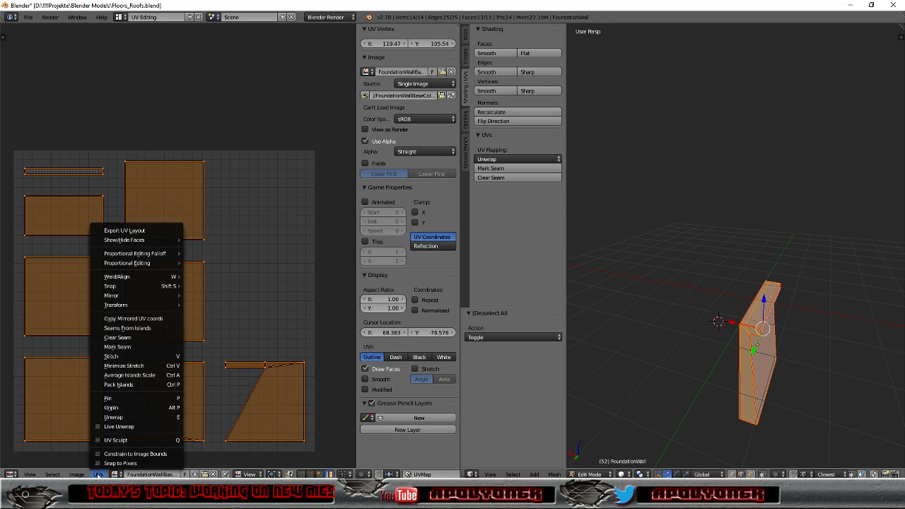
left_click(118, 384)
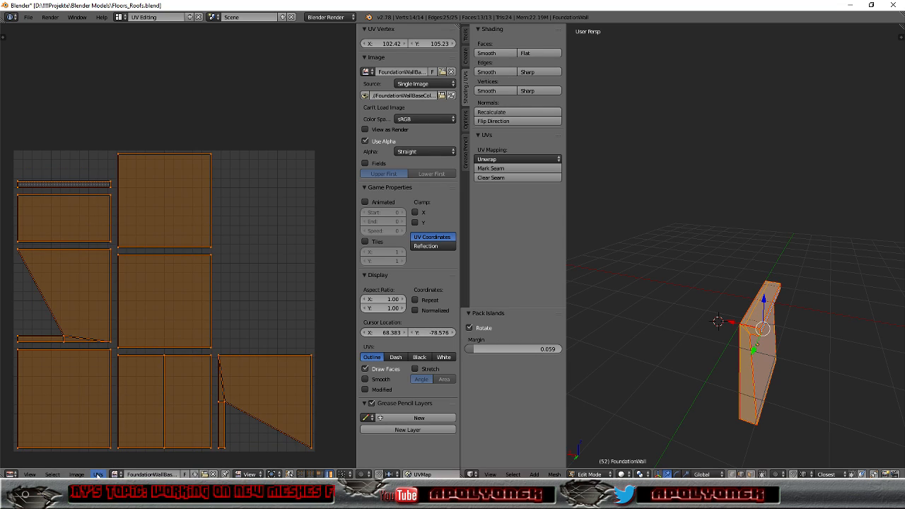
left_click(98, 474)
left_click(125, 384)
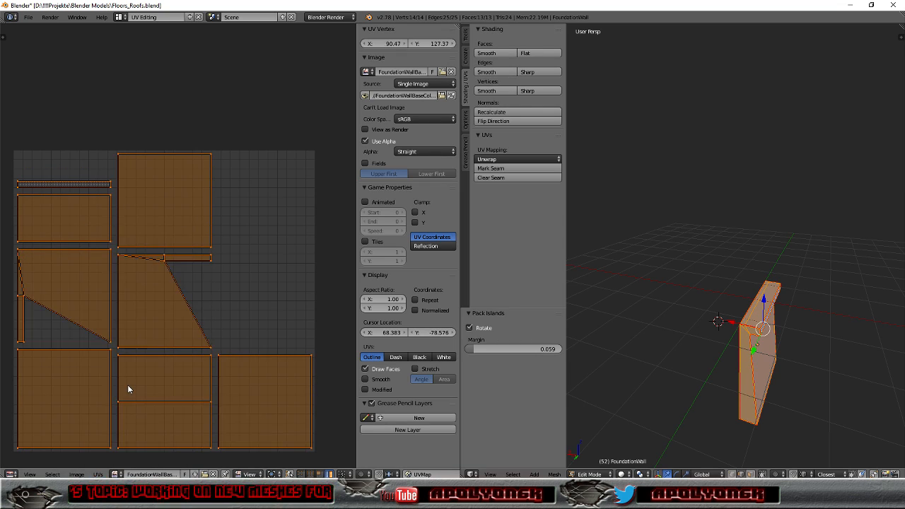
Unwrap the whole FoundationWall mesh again and average the scale of its UV islands
left_click(509, 159)
left_click(505, 171)
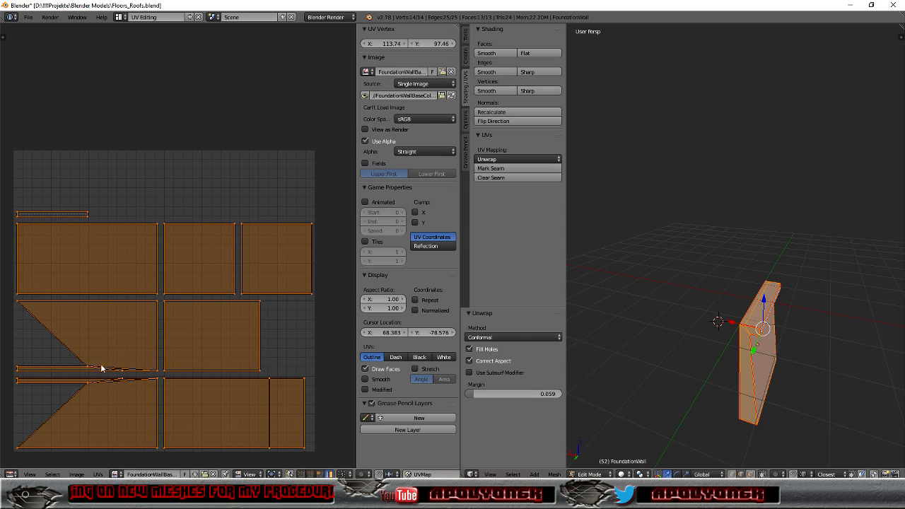
left_click(98, 475)
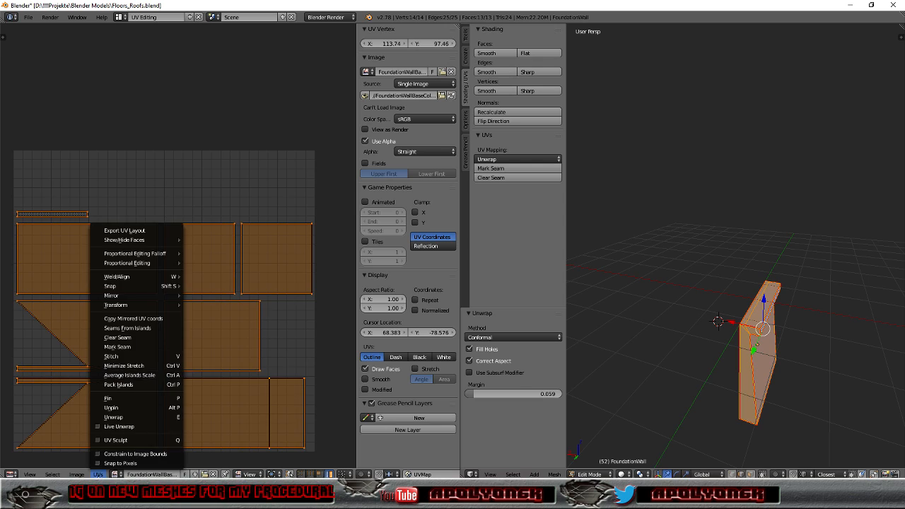
left_click(124, 376)
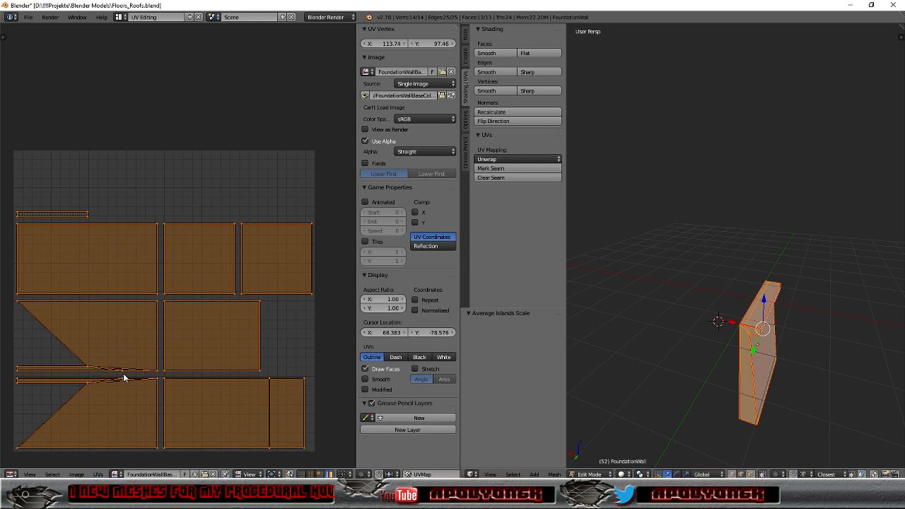
Pack the newly unwrapped UV islands twice to fill the UV space
left_click(98, 474)
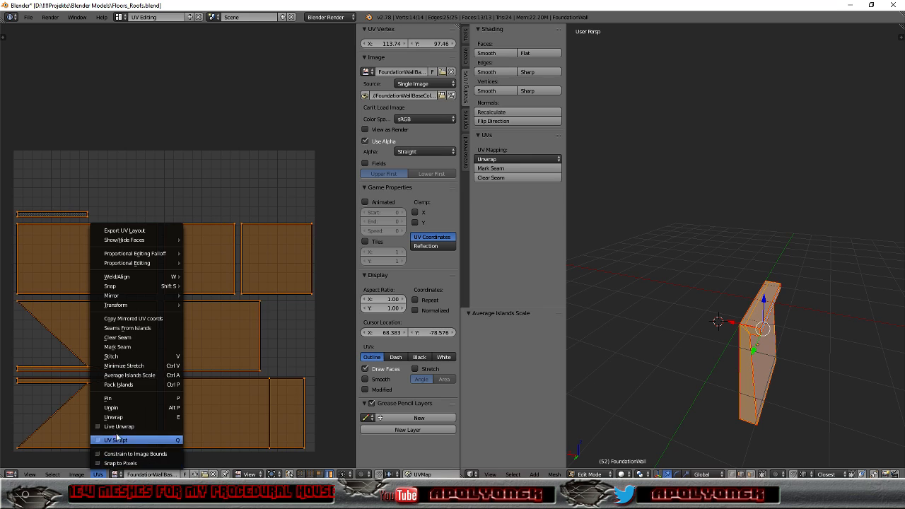
left_click(124, 383)
left_click(99, 474)
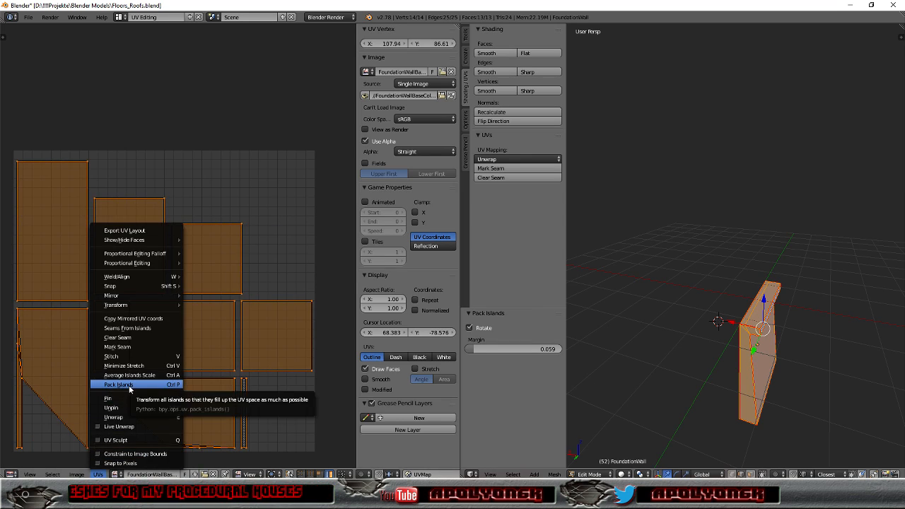
left_click(130, 389)
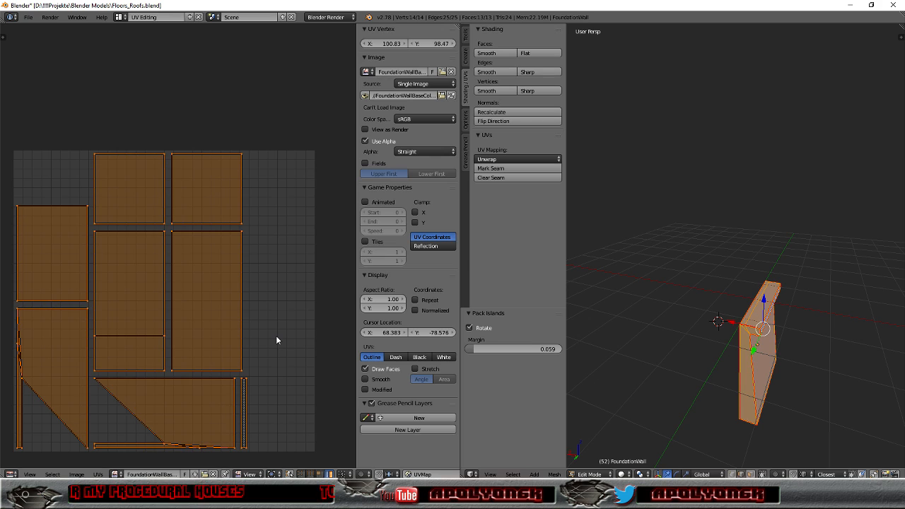
scroll(661, 329, "up", 6)
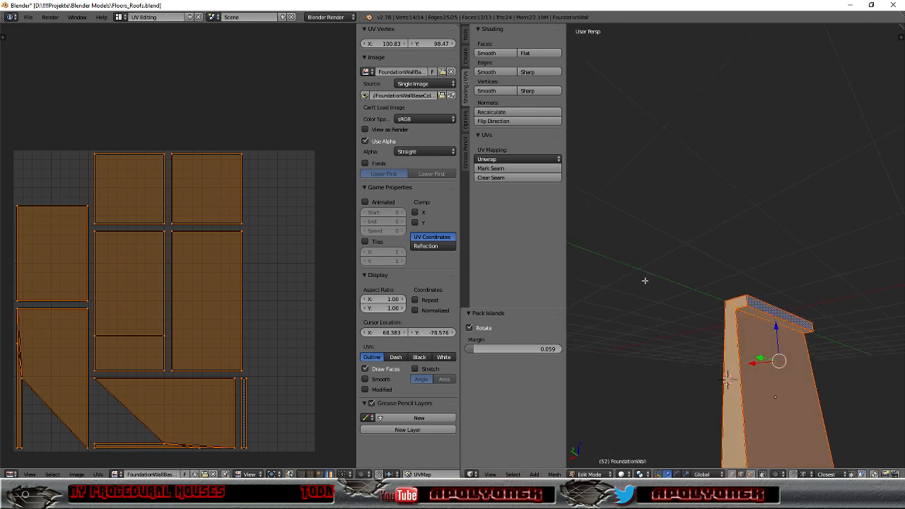
Select the foundation wall's bottom face and unwrap its UVs
mouse_move(619, 250)
middle_mouse_down()
mouse_move(580, 237)
mouse_move(665, 274)
mouse_move(639, 239)
mouse_move(619, 262)
mouse_move(609, 329)
mouse_move(836, 290)
mouse_move(586, 256)
mouse_move(643, 280)
mouse_move(606, 240)
middle_mouse_up()
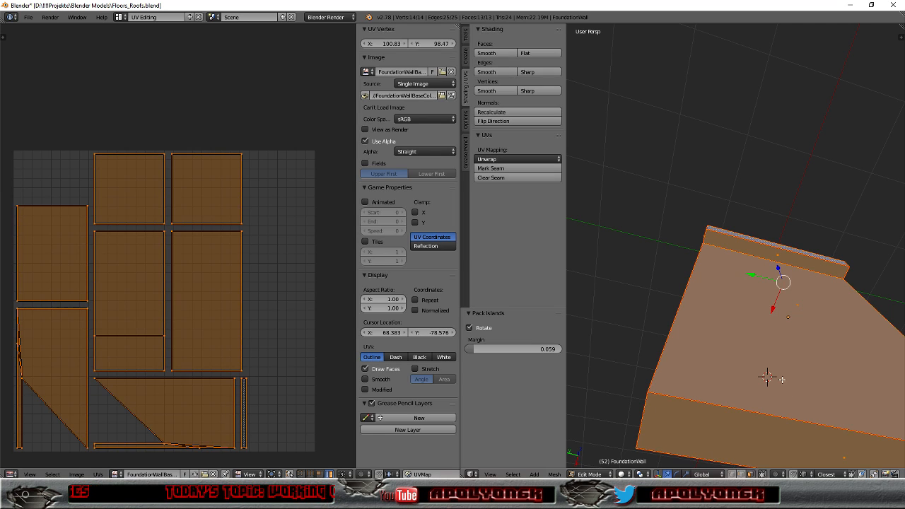
right_click(787, 336)
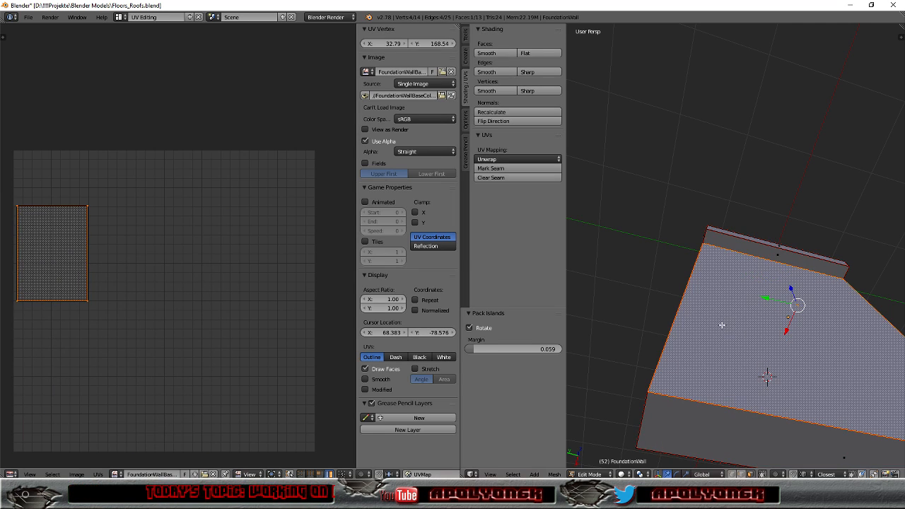
middle_click_drag(655, 299, 731, 391)
right_click(831, 242)
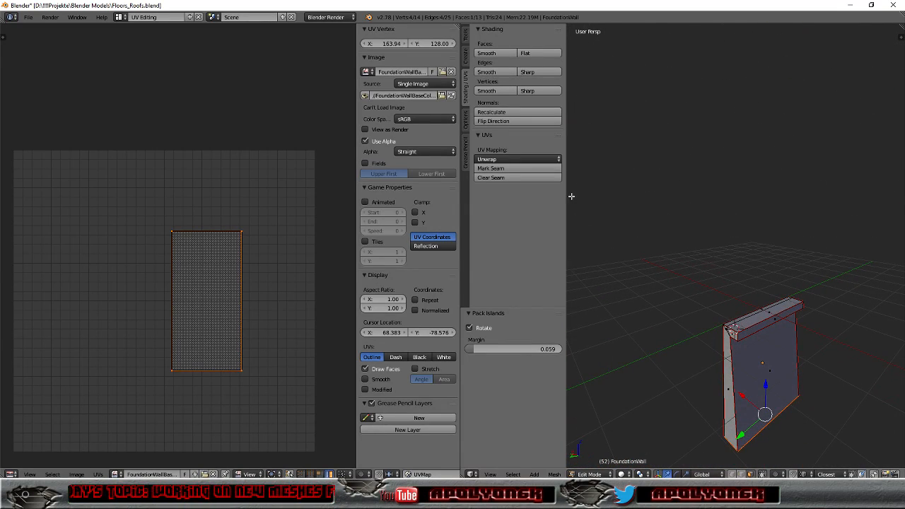
left_click(511, 160)
left_click(513, 171)
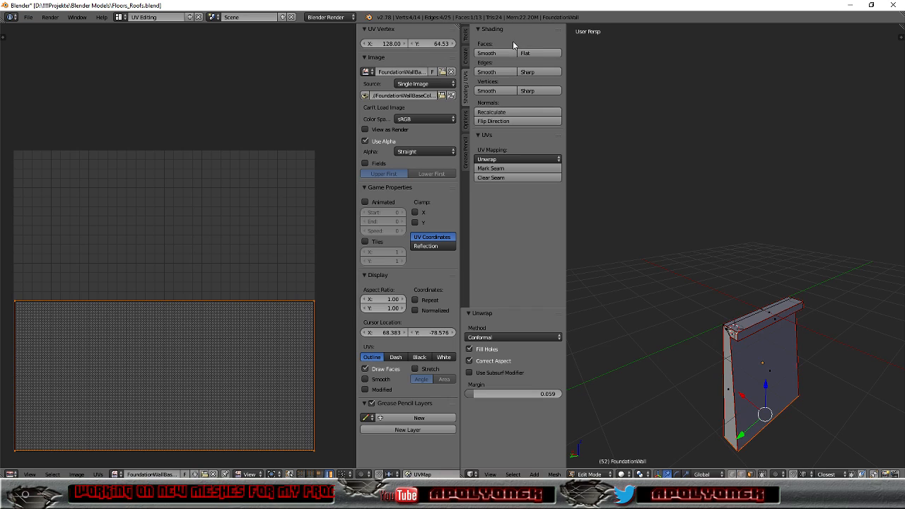
Switch to the Default screen layout and select the entire foundation wall mesh
left_click(120, 19)
left_click(120, 59)
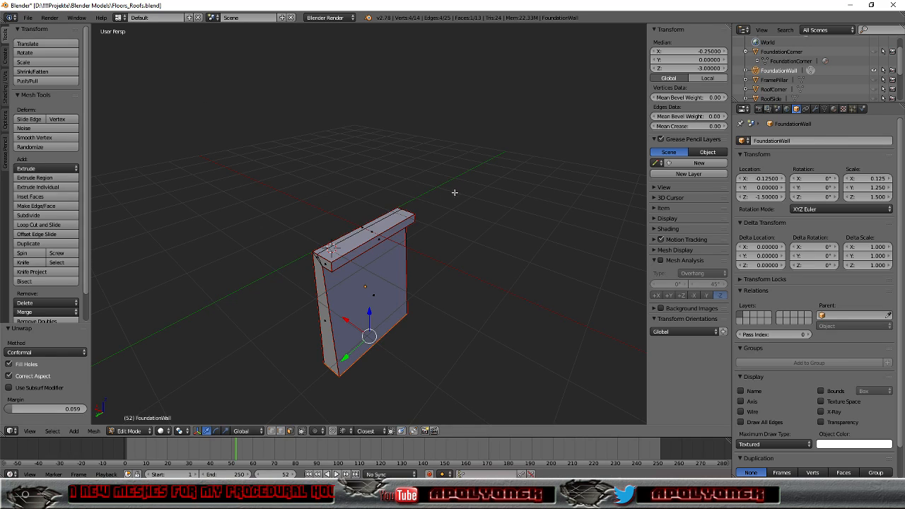
middle_click_drag(446, 214, 464, 209)
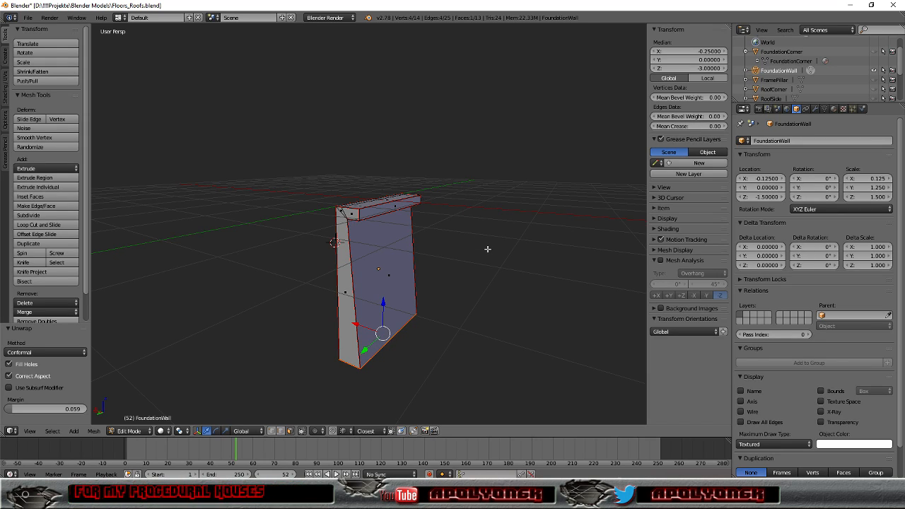
key("a")
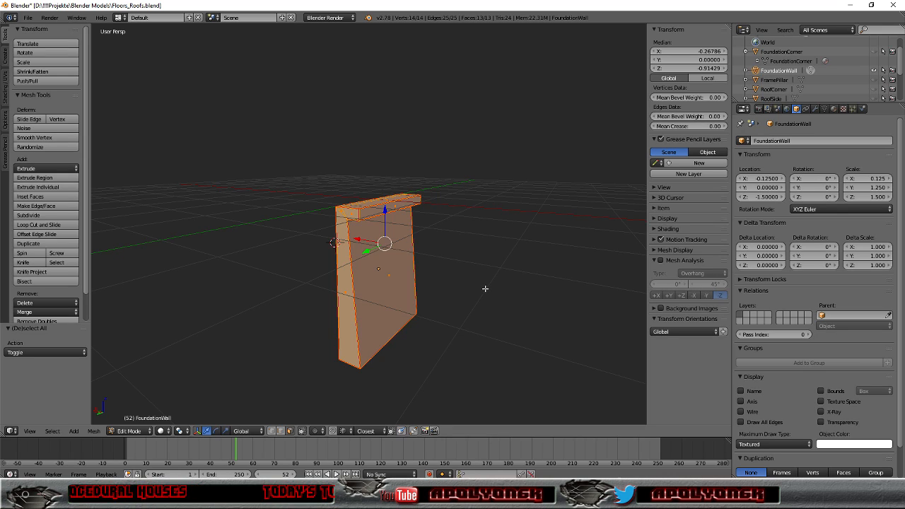
key("shift+a")
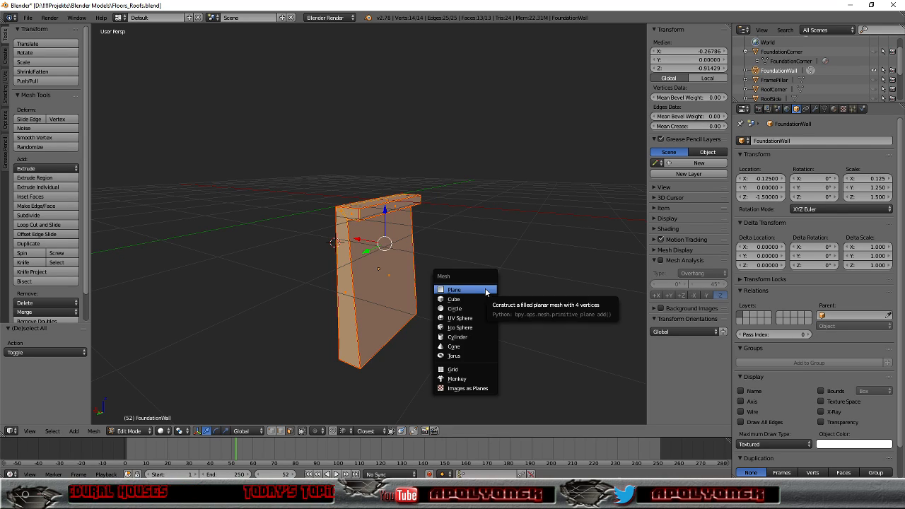
key("Escape")
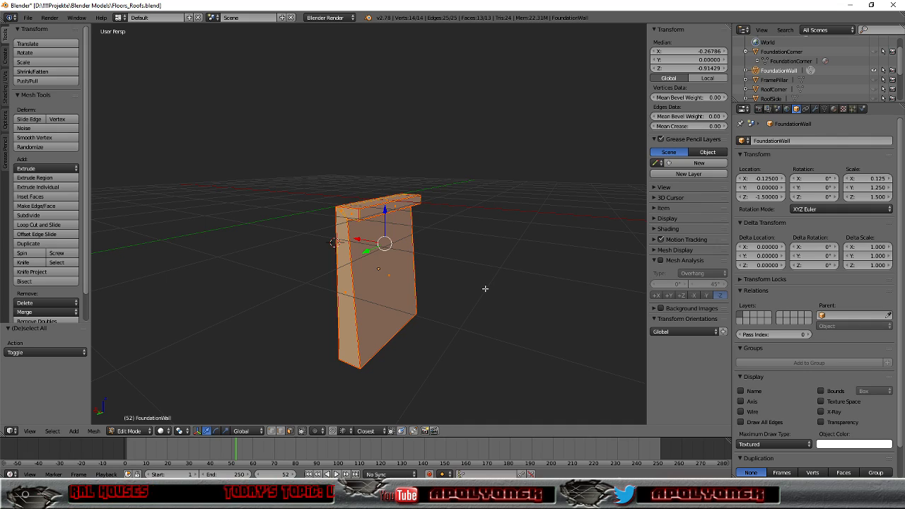
key("ctrl+s")
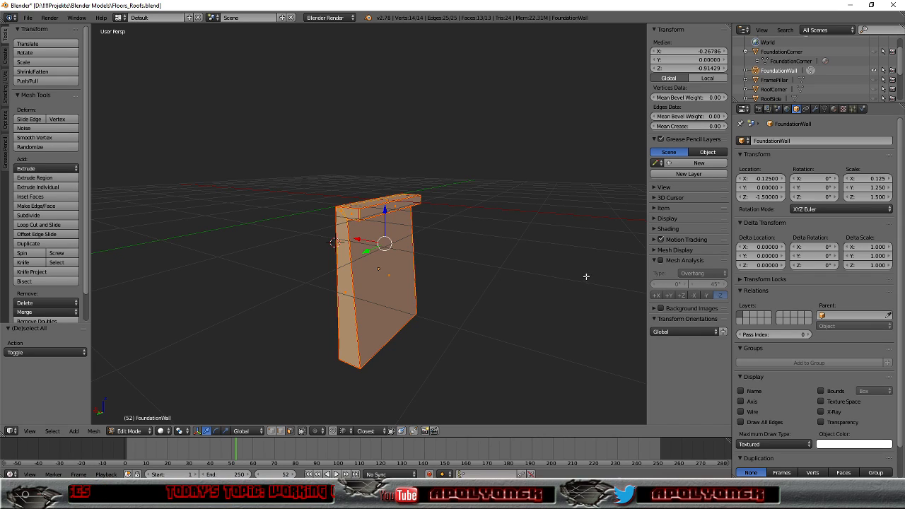
Set the FoundationWall object's X, Y and Z scale to 1
left_click(876, 179)
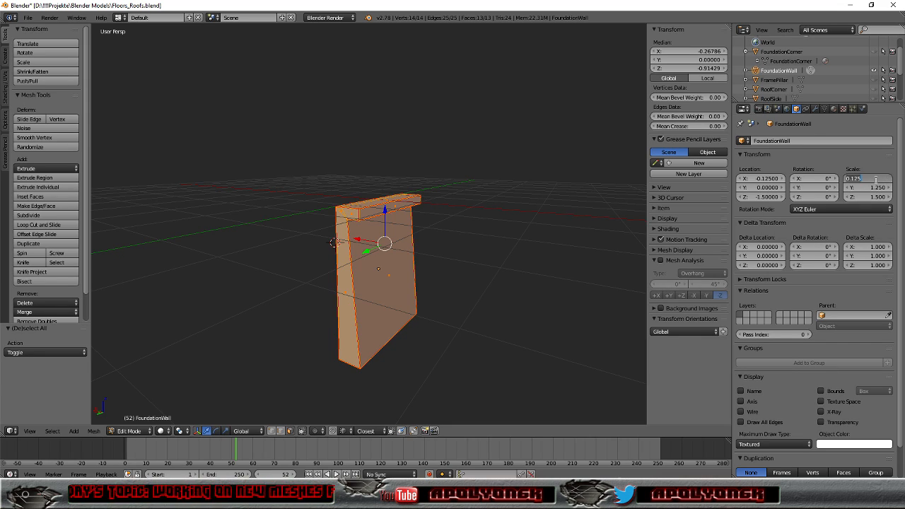
type("1")
key("Tab")
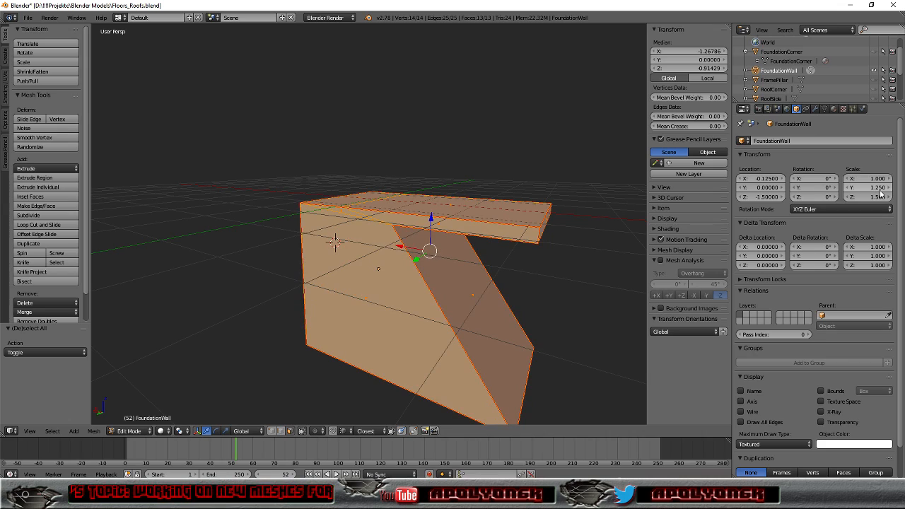
type("1")
key("Return")
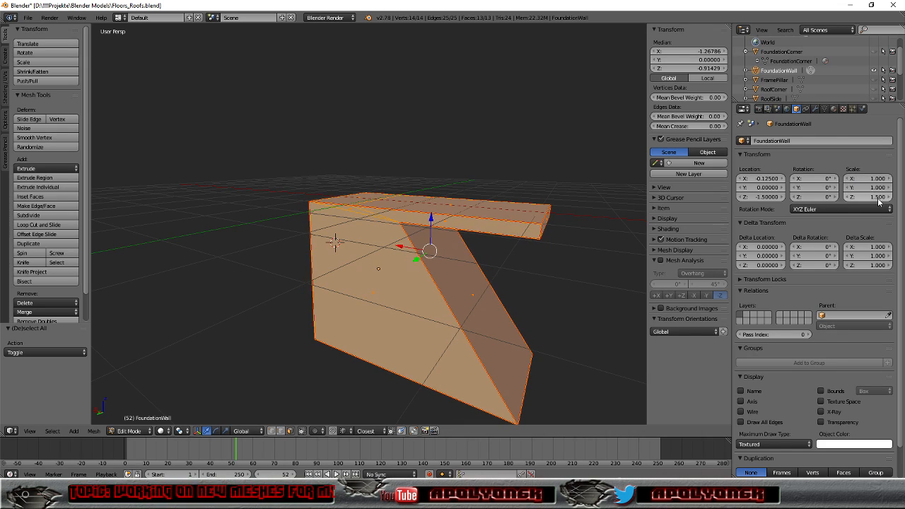
left_click(877, 198)
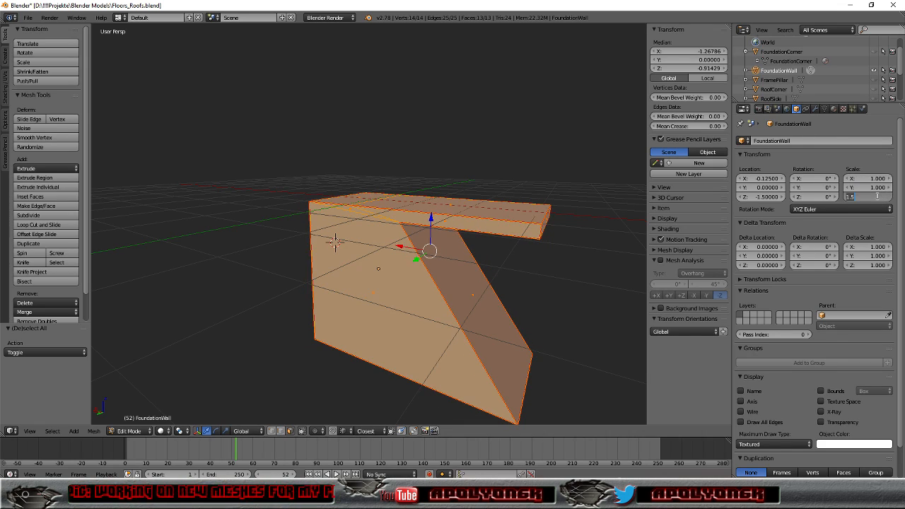
type("1")
key("Return")
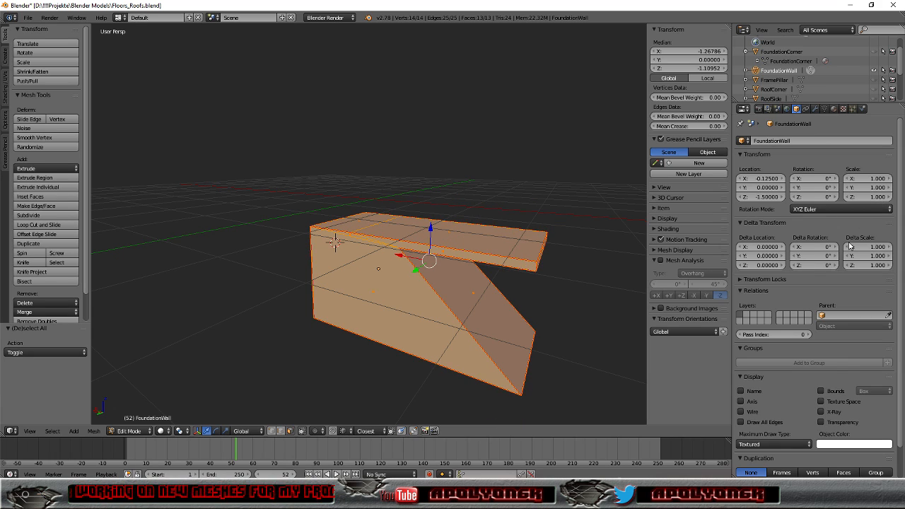
Move the wall's flat back face inward and set its median X to 0
middle_click_drag(596, 291, 617, 269)
right_click(395, 259)
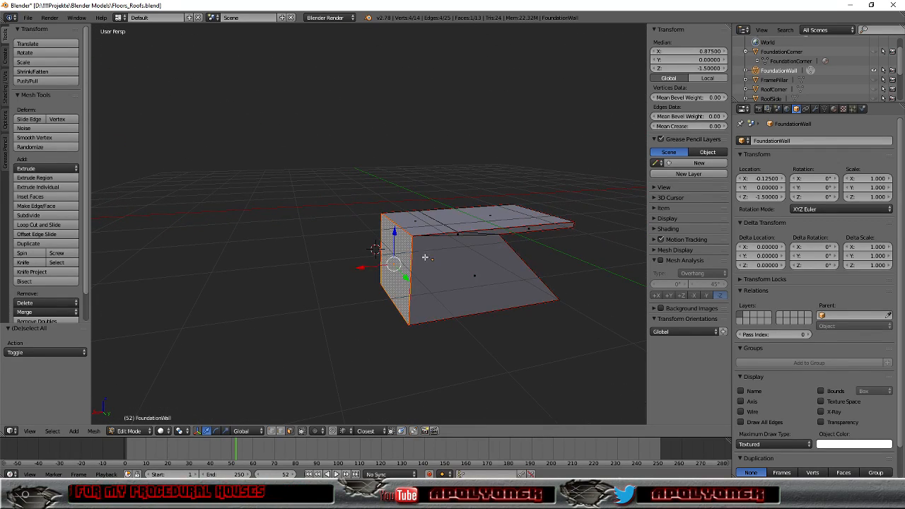
middle_click_drag(484, 255, 478, 312)
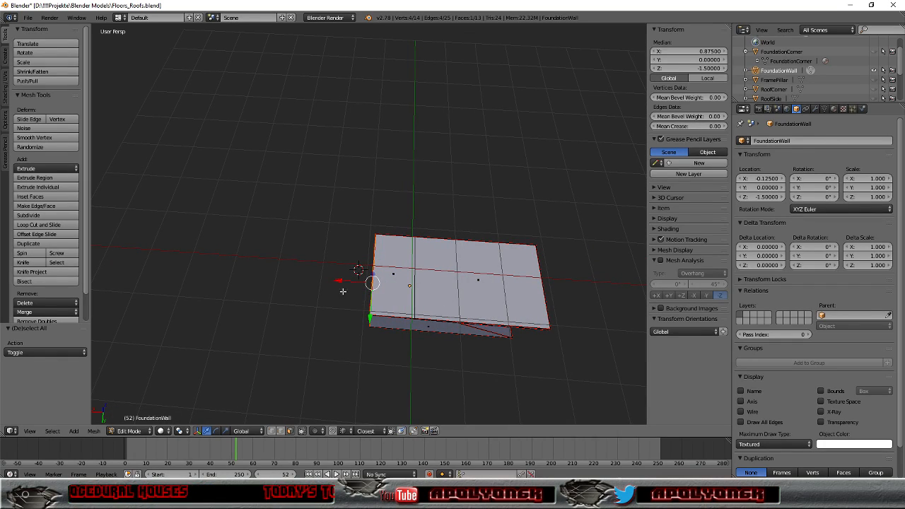
left_click_drag(337, 281, 373, 281)
left_click(708, 51)
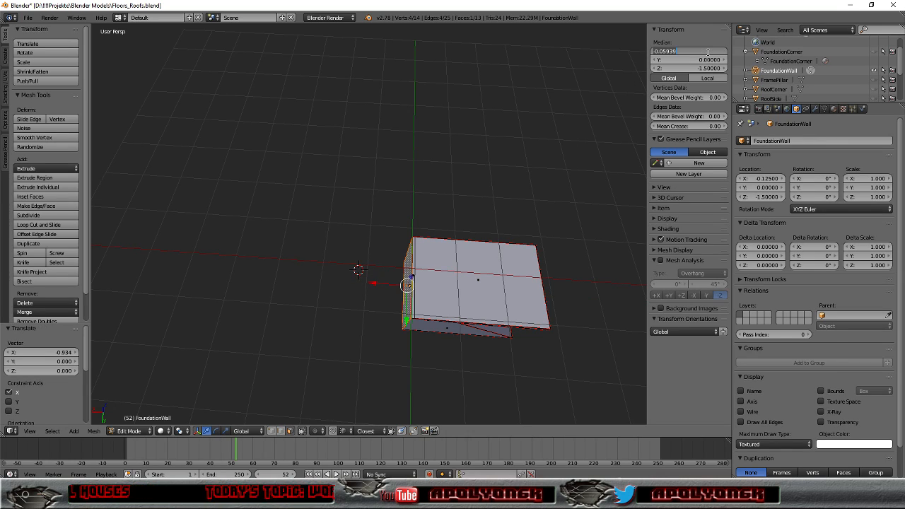
type("0")
key("Return")
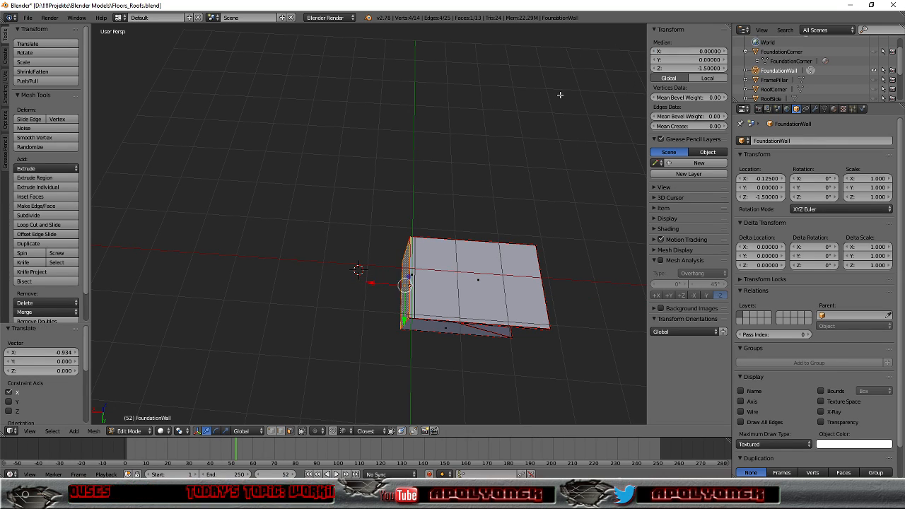
Set the median X of the ledge's outer end face to -0.5
middle_click_drag(508, 192, 463, 124)
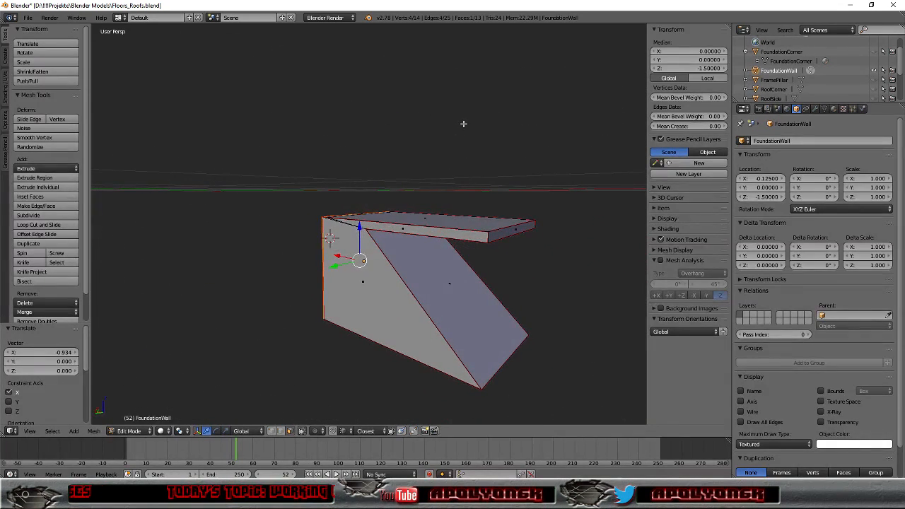
right_click(516, 227)
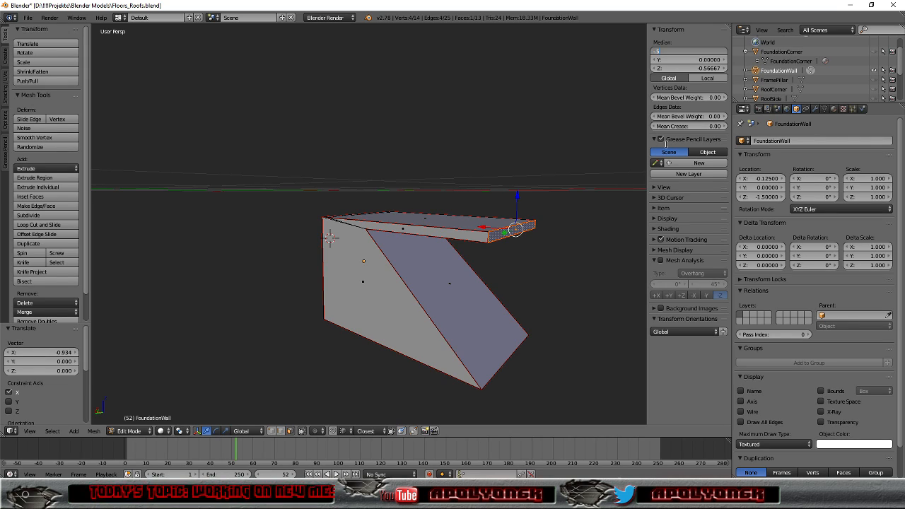
key("Return")
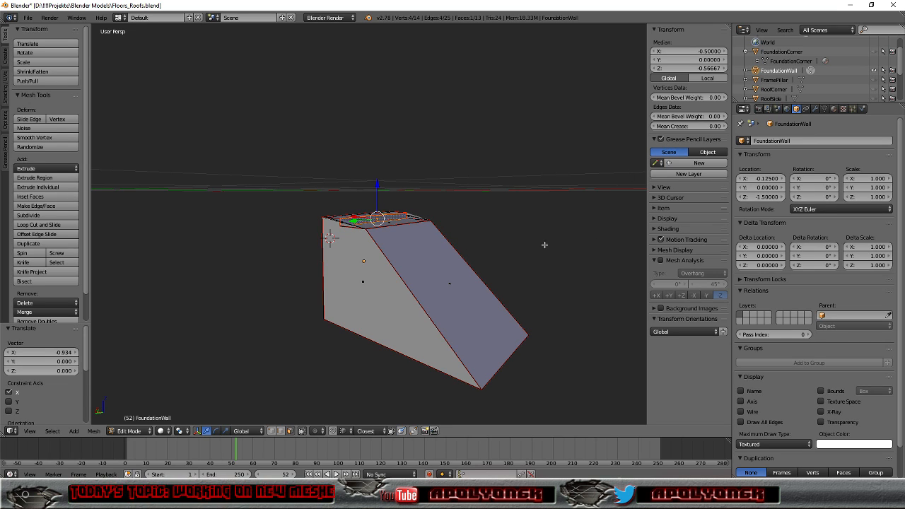
Pull the wall's lower outer edge inward along X and set the median X of the edge beneath the ledge to -0.25
middle_click_drag(494, 215, 505, 182)
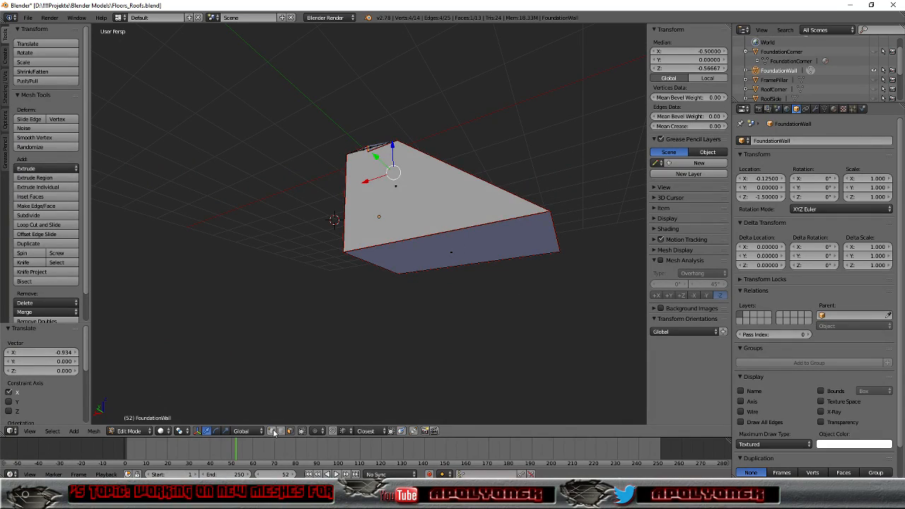
right_click(556, 229)
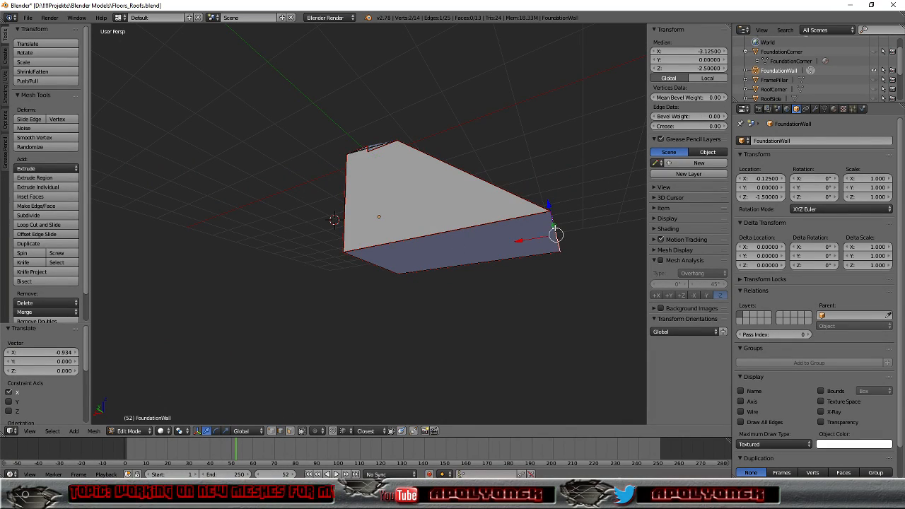
left_click(702, 51)
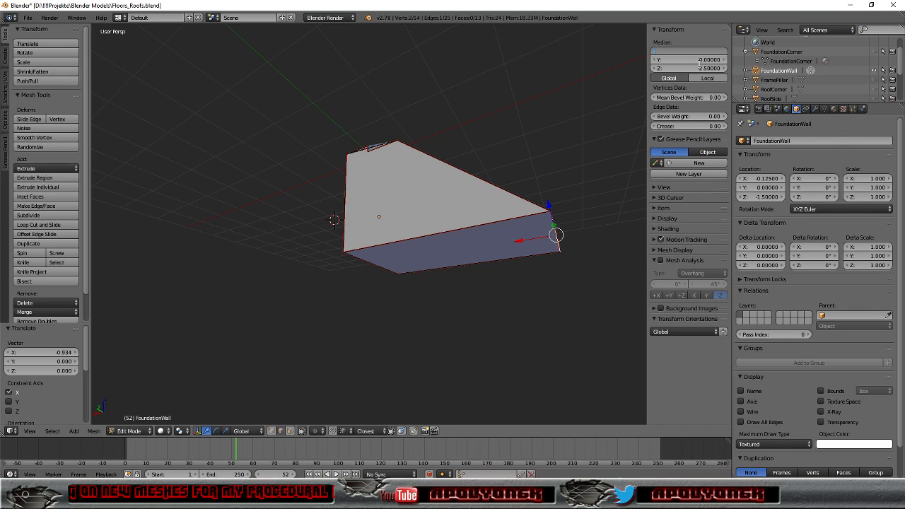
key("Return")
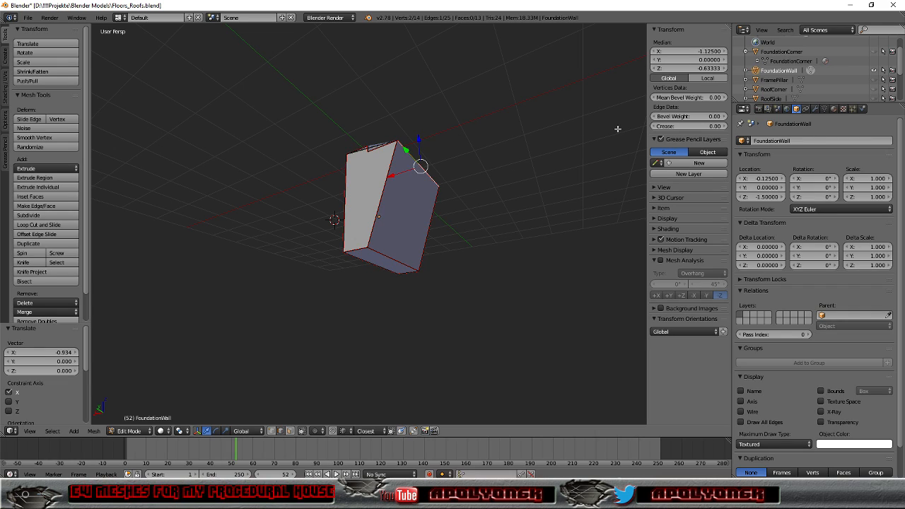
left_click(703, 52)
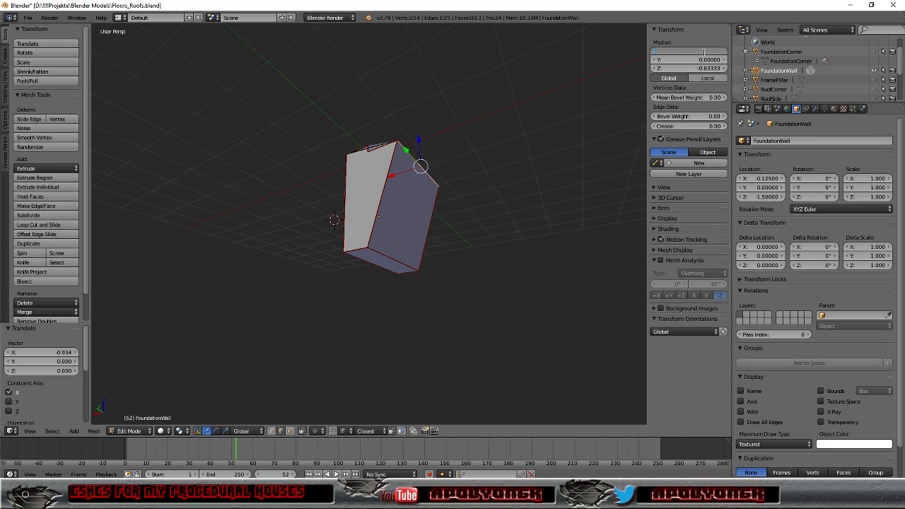
type("-.25")
key("Return")
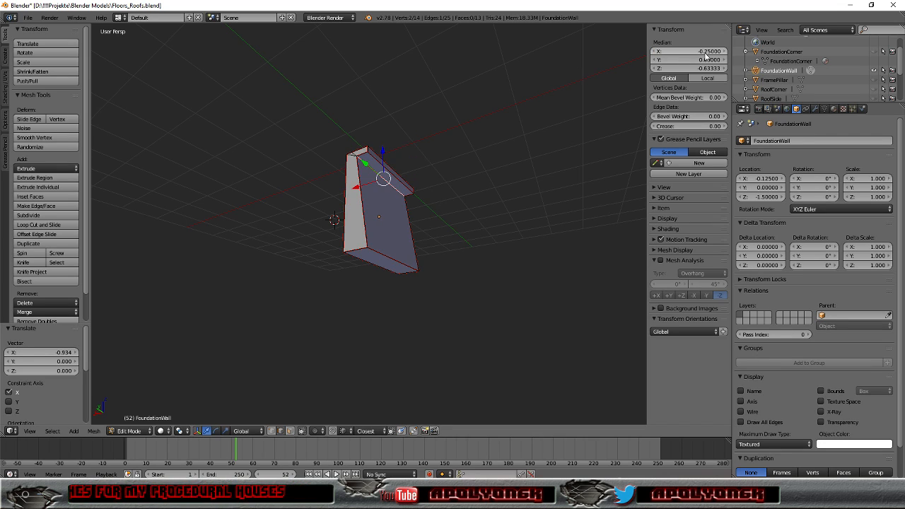
Select both top faces of the wall and ledge and set their median Z to 0
middle_click_drag(453, 207, 512, 223)
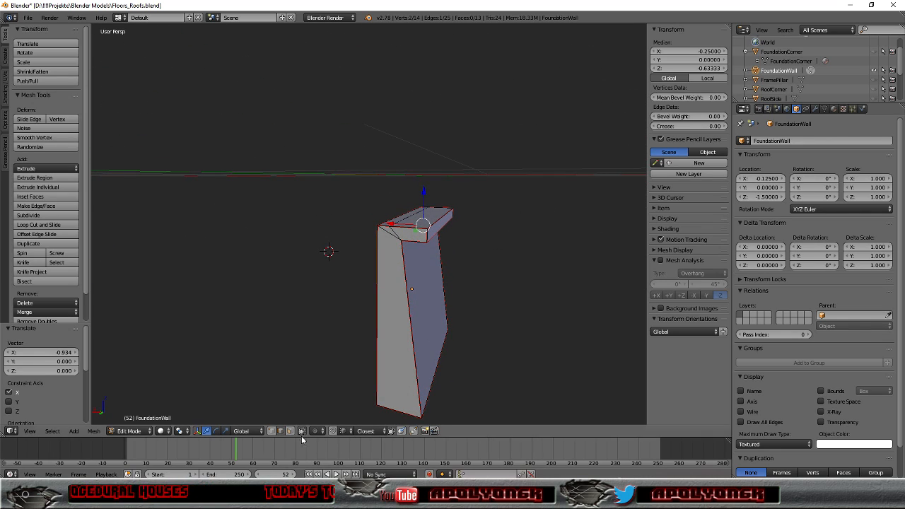
key("a")
right_click(403, 216)
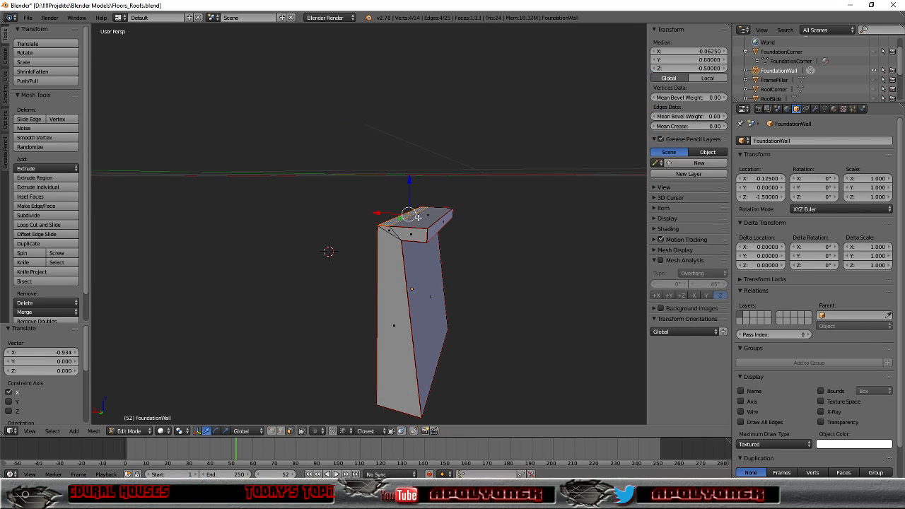
right_click(419, 216, "shift")
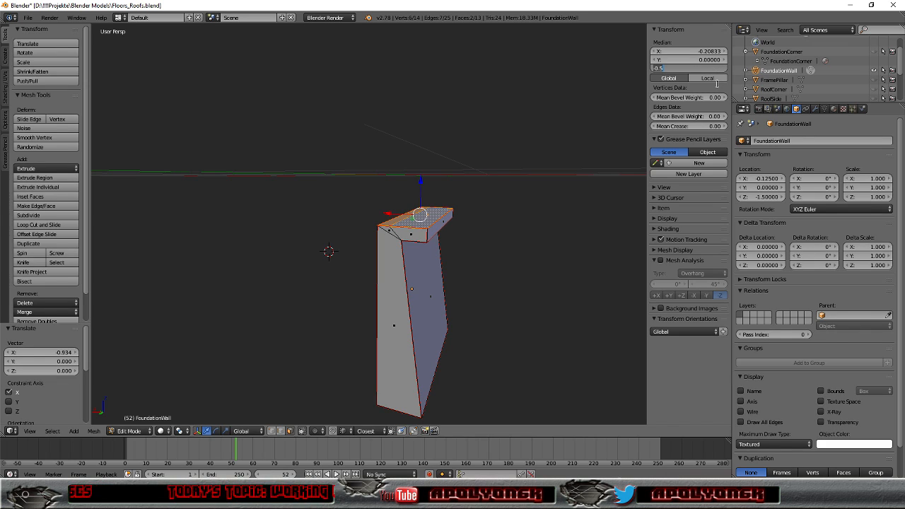
key("Return")
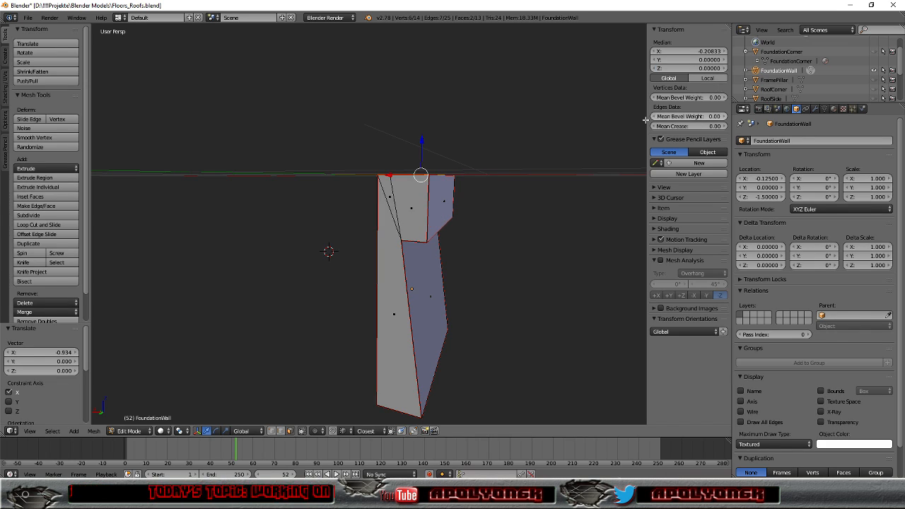
Set the median Z of the ledge's underside face to -0.2
middle_click_drag(538, 174, 492, 176)
right_click(427, 178)
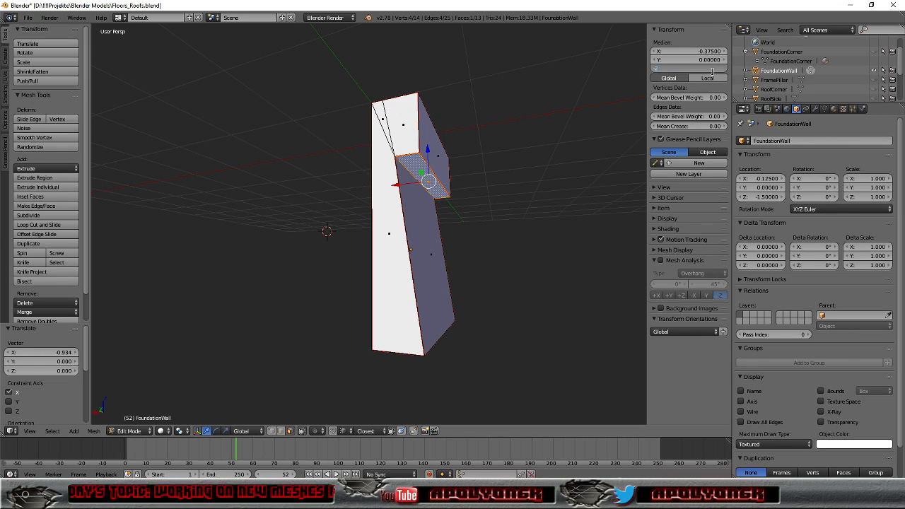
type("-2")
key("Return")
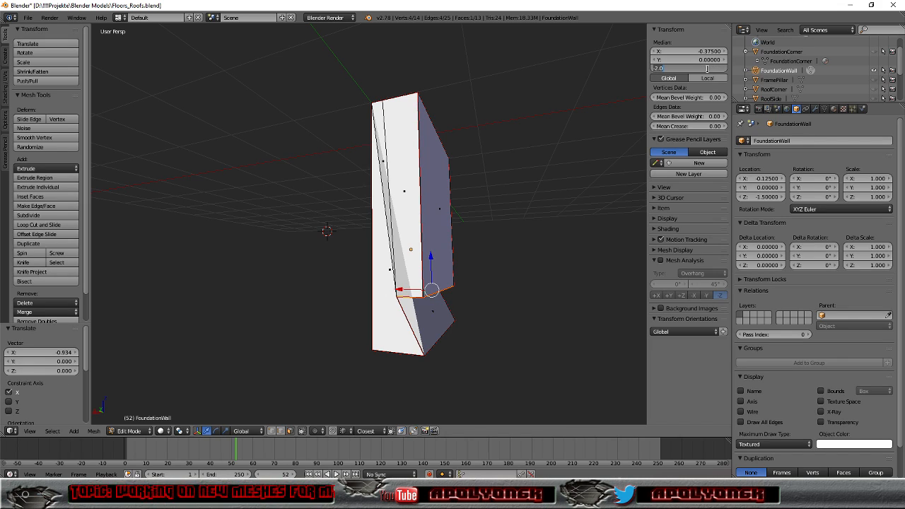
type("-0.2")
key("Return")
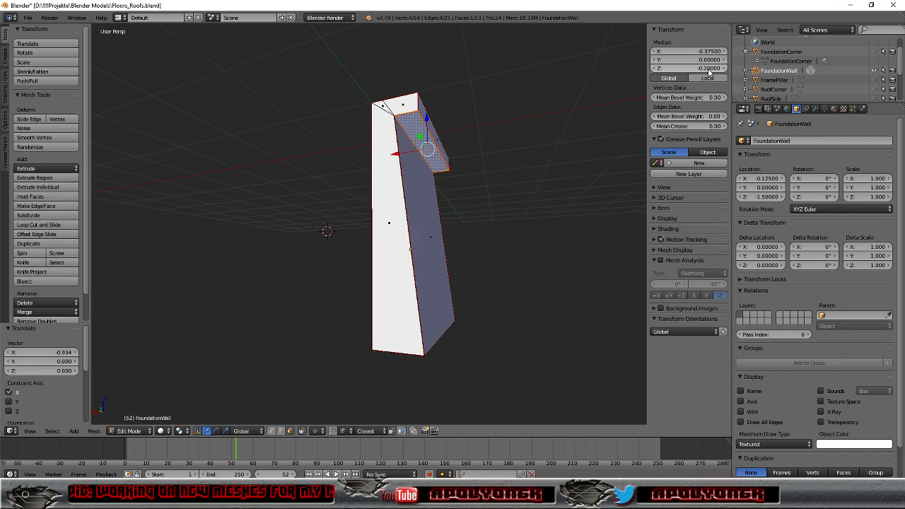
Set the median Z of the wall's bottom face to -3
mouse_move(544, 123)
middle_mouse_down()
mouse_move(545, 146)
mouse_move(551, 101)
mouse_move(543, 120)
middle_mouse_up()
right_click(451, 265)
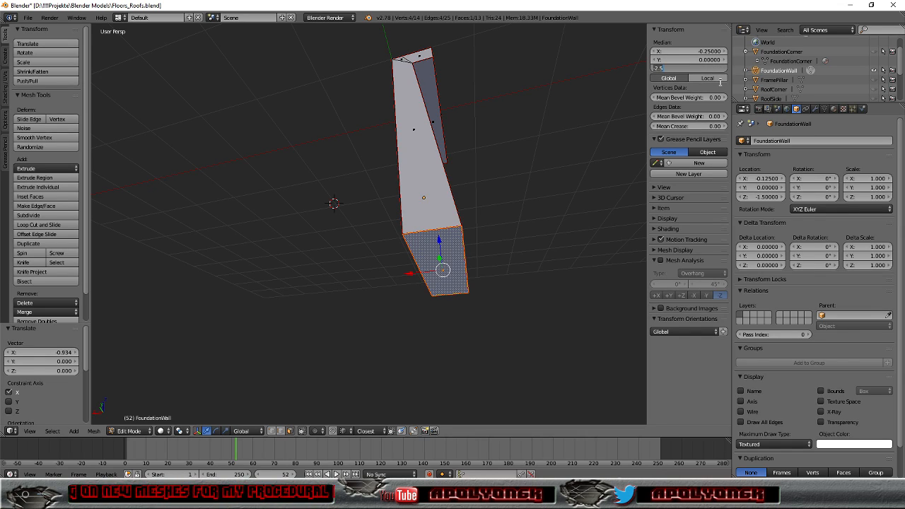
key("Return")
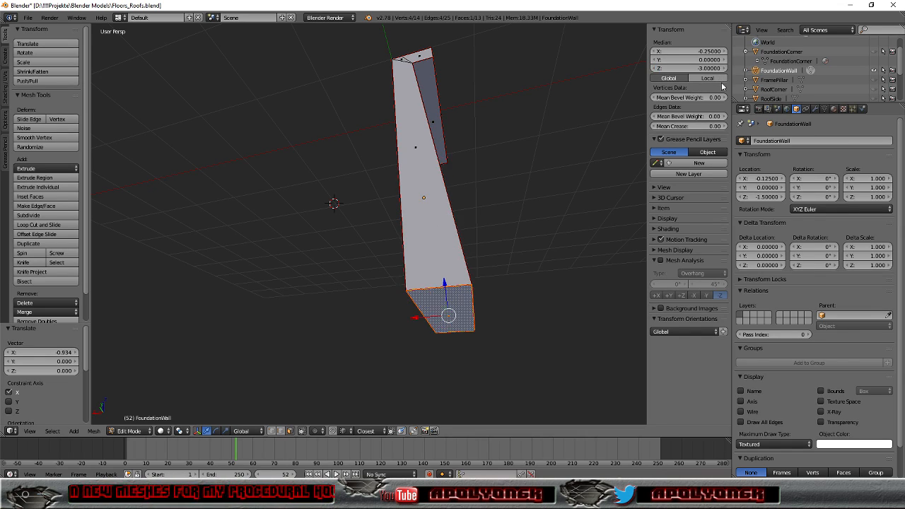
Select the wall and ledge faces at the positive Y end and set their median Y to 1.25
mouse_move(514, 159)
middle_mouse_down()
mouse_move(460, 210)
mouse_move(439, 215)
mouse_move(458, 226)
mouse_move(457, 214)
mouse_move(485, 208)
mouse_move(522, 173)
middle_mouse_up()
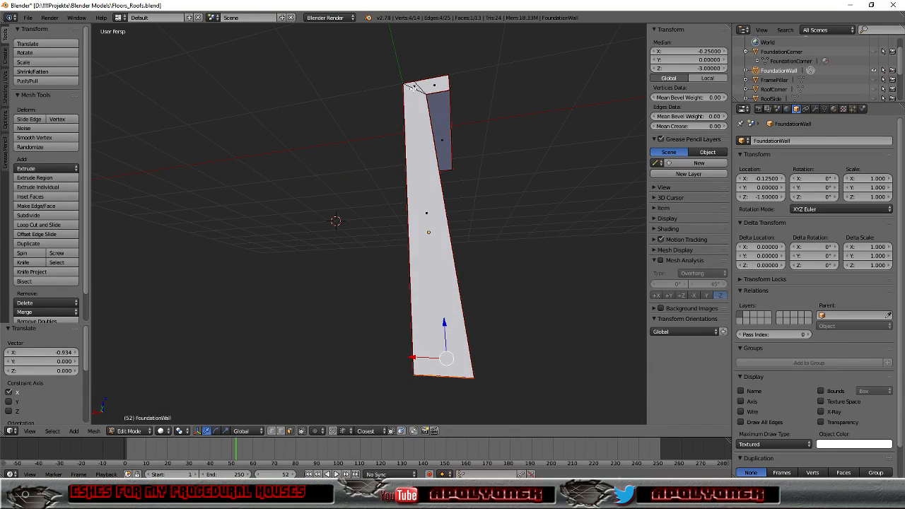
right_click(434, 85)
right_click(420, 115, "shift")
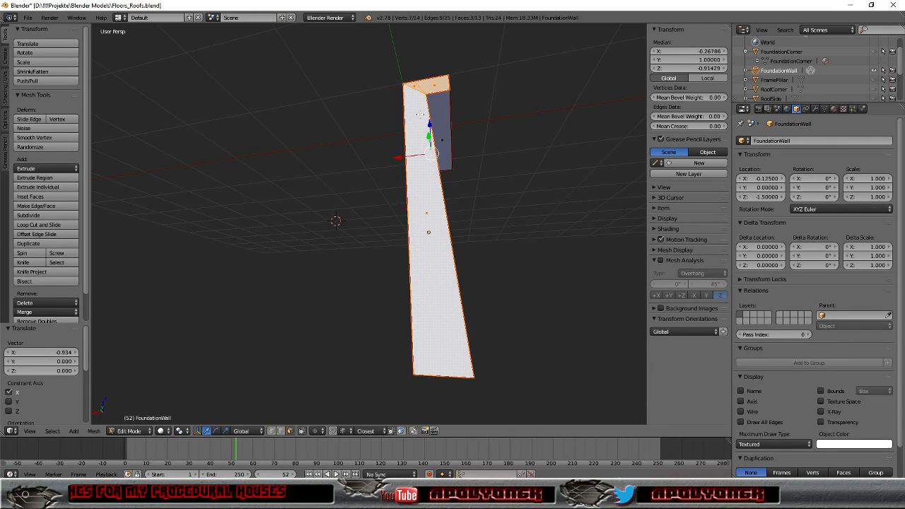
middle_click_drag(560, 160, 514, 206)
left_click_drag(214, 308, 195, 310)
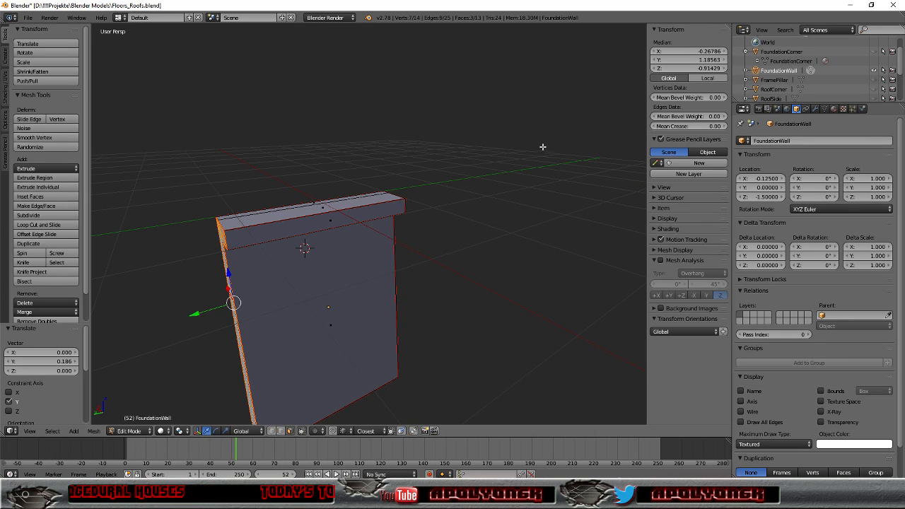
left_click(693, 57)
type("1.25")
key("Return")
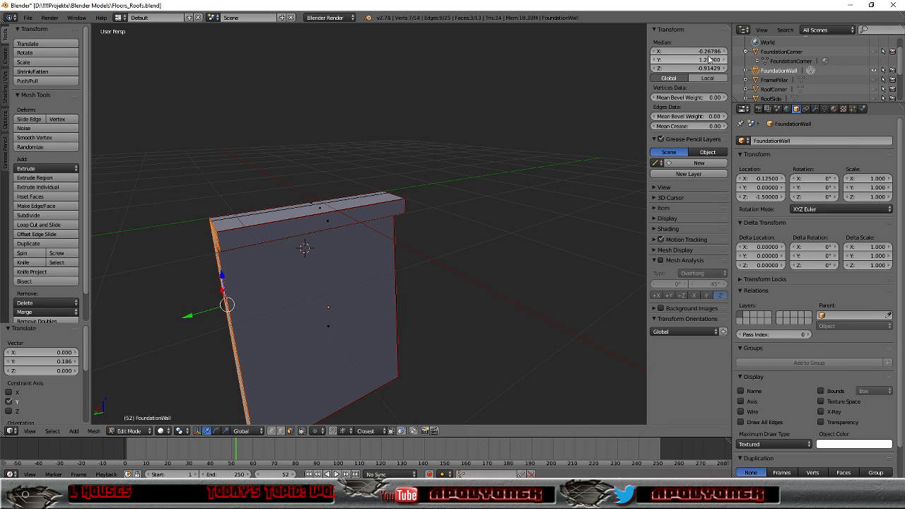
Select the wall and ledge faces at the negative Y end and set their median Y to -1.25
middle_click_drag(460, 210, 371, 217)
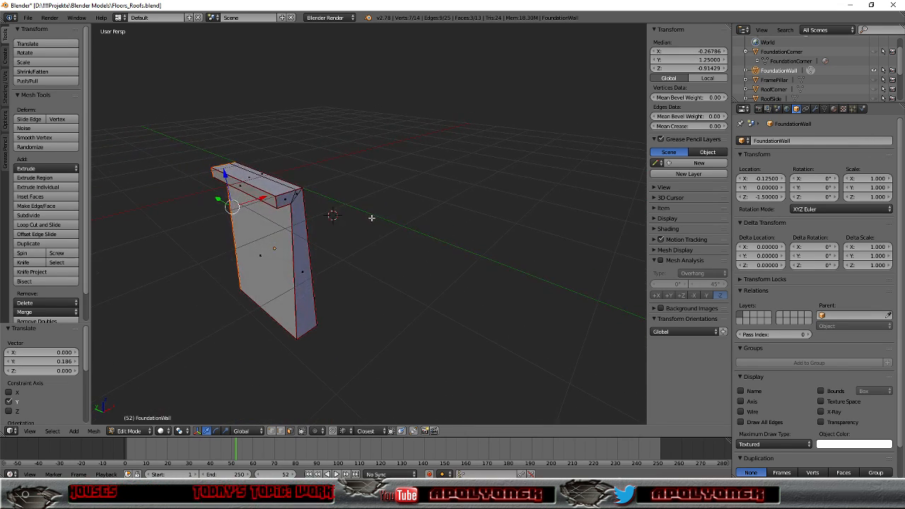
right_click(284, 201)
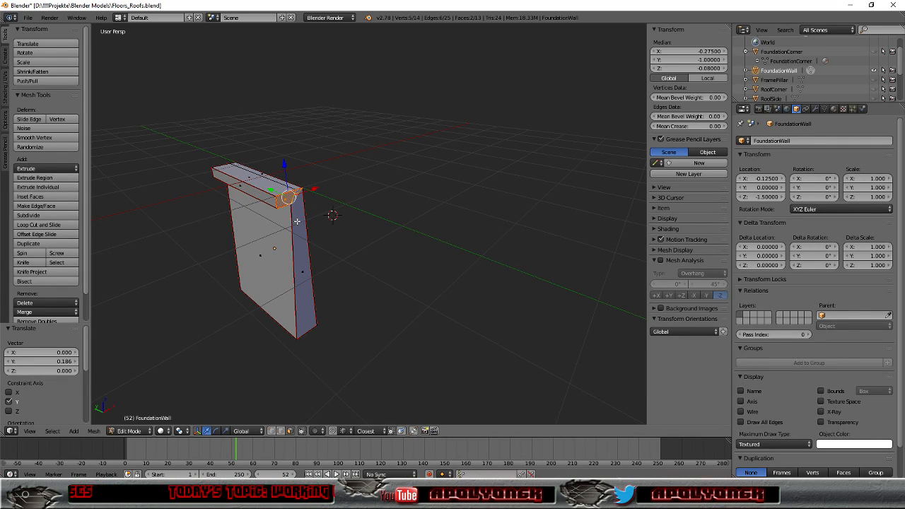
right_click(296, 220, "shift")
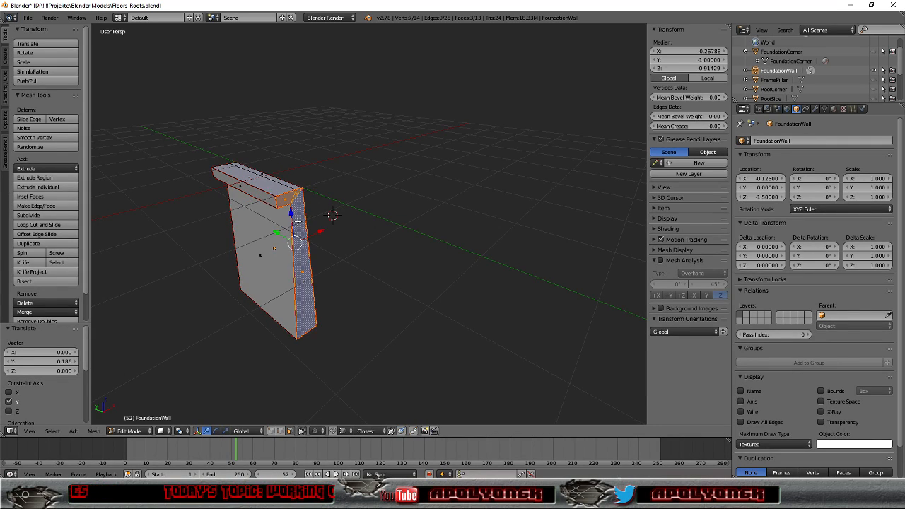
left_click(694, 59)
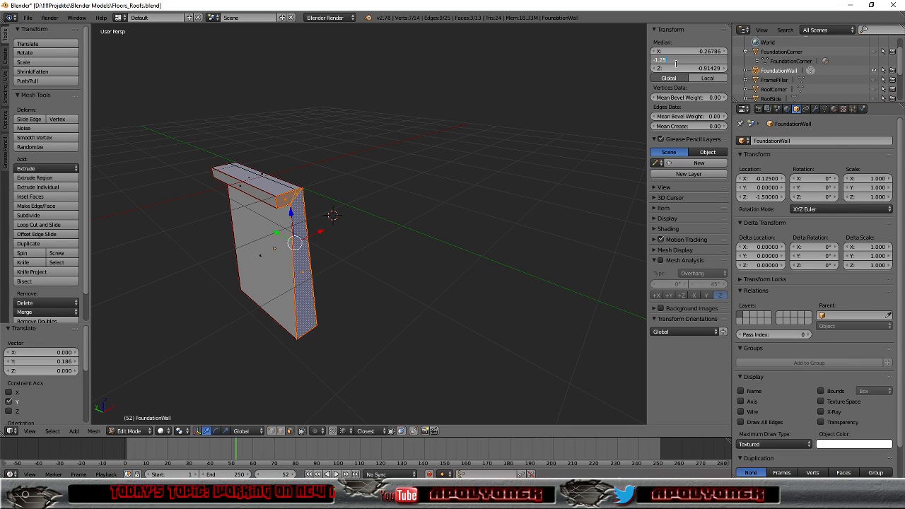
key("Return")
Set the median X of the lengthwise edge dividing the top surface to -0.25
middle_click_drag(364, 211, 486, 227)
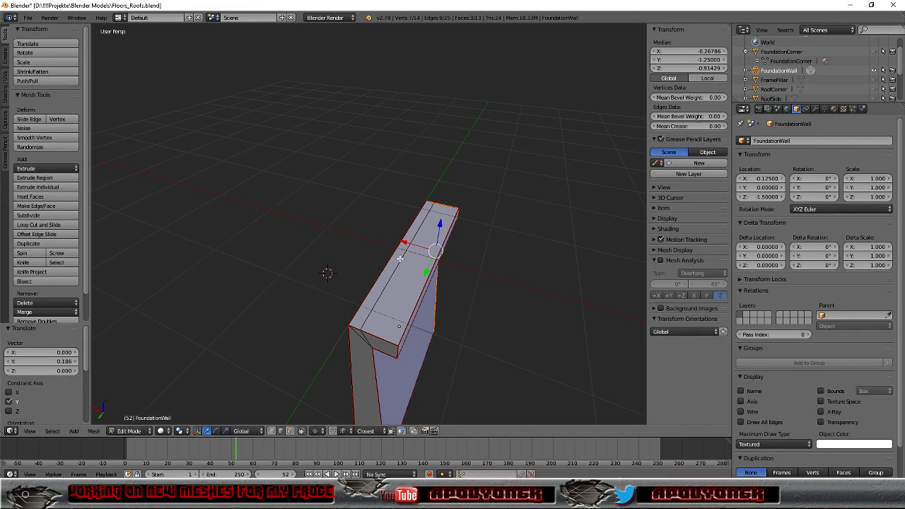
right_click(399, 258)
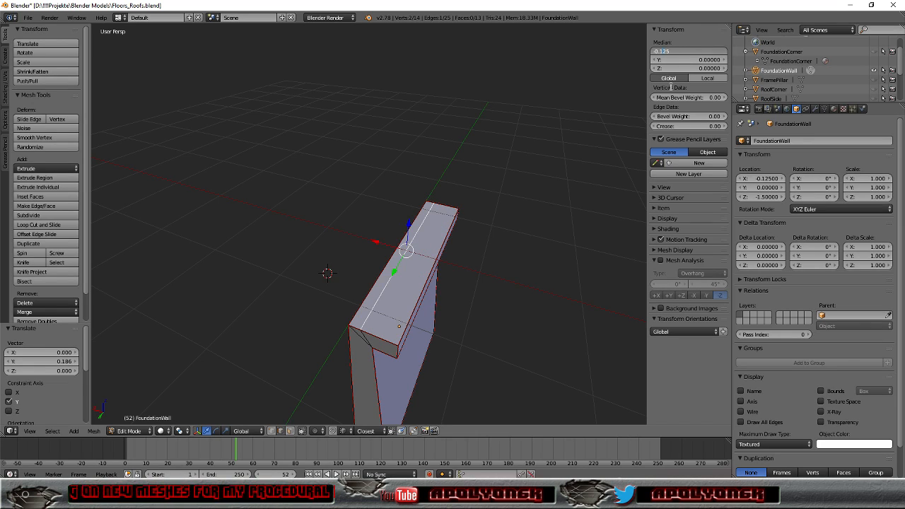
key("Return")
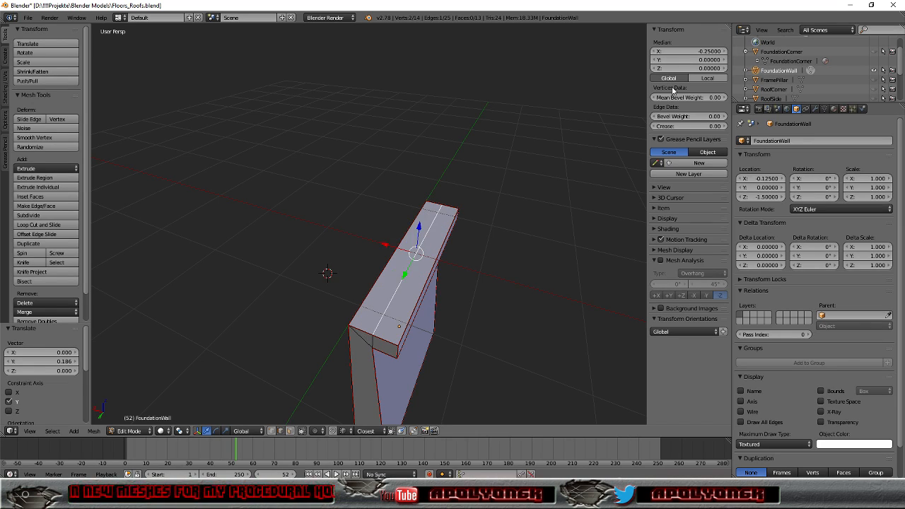
Select the entire wall mesh and unwrap it in the UV Editing layout
middle_click_drag(485, 250, 478, 224)
mouse_move(340, 305)
middle_mouse_down()
mouse_move(330, 210)
mouse_move(357, 305)
mouse_move(336, 308)
middle_mouse_up()
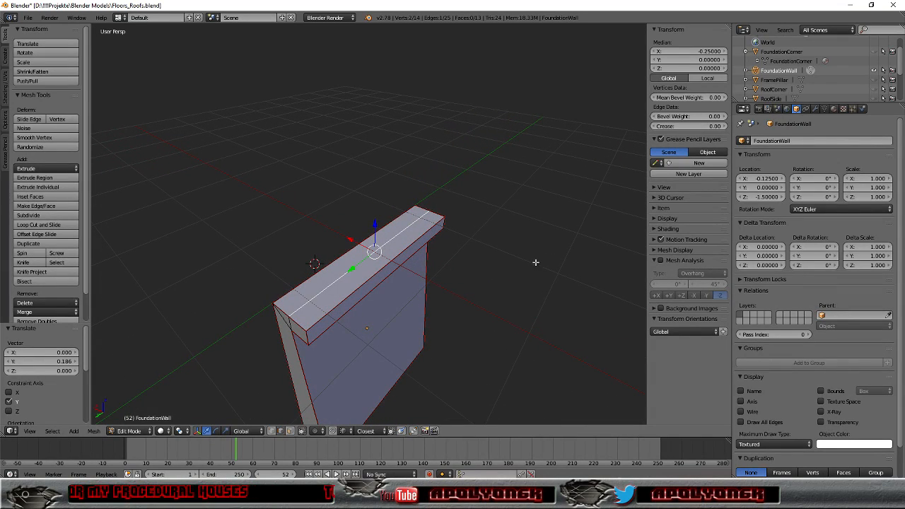
middle_click_drag(513, 245, 311, 245)
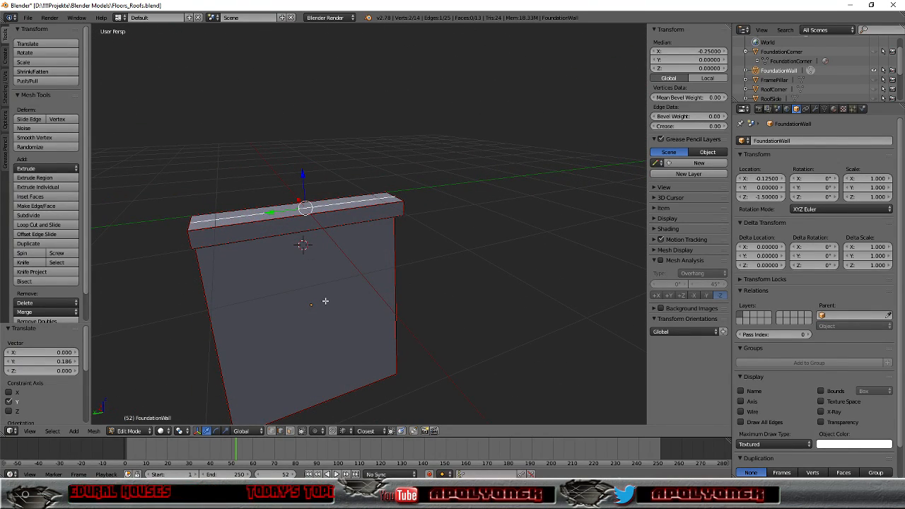
key("a")
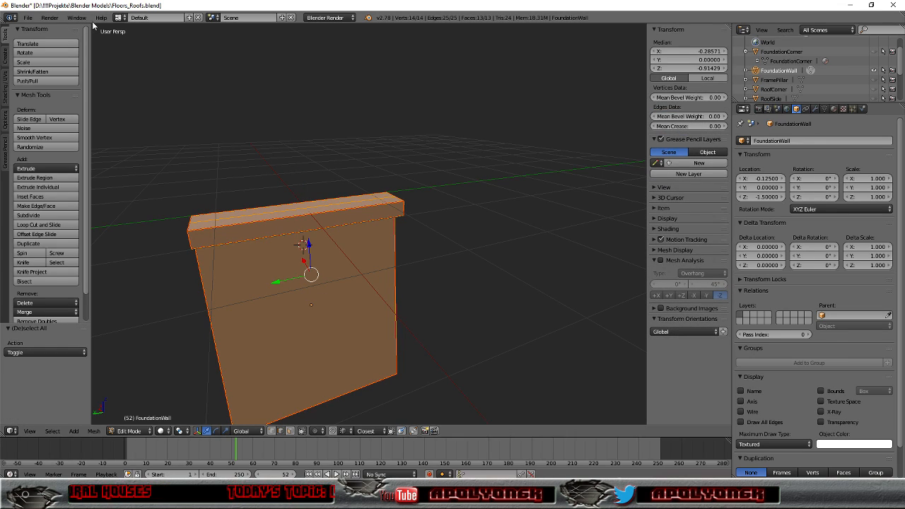
left_click(121, 17)
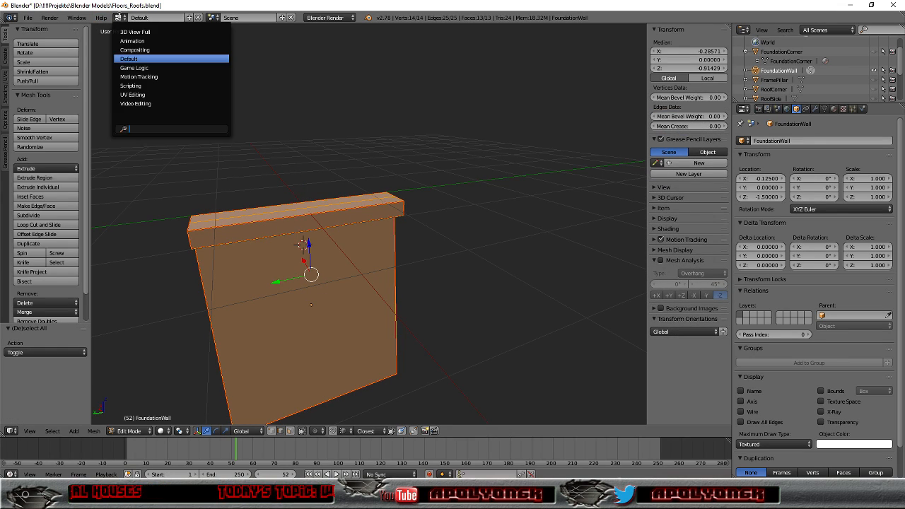
left_click(132, 94)
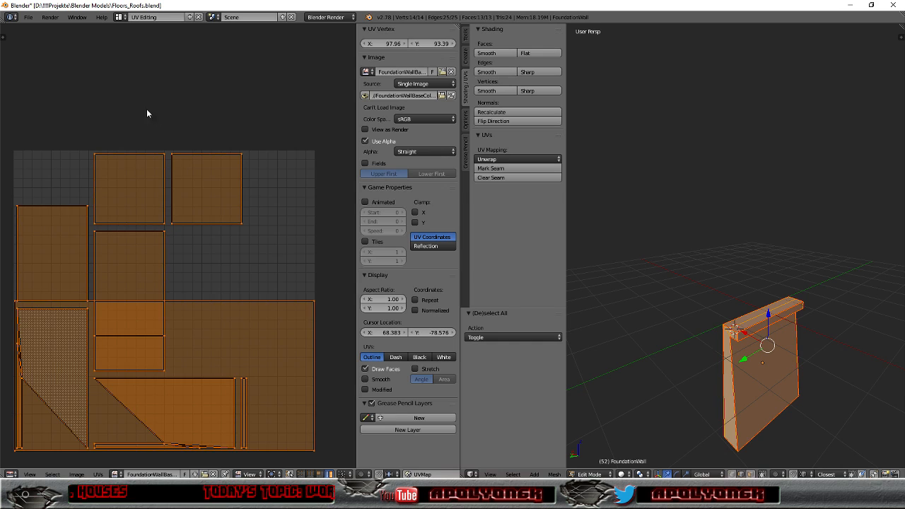
left_click(519, 159)
left_click(522, 171)
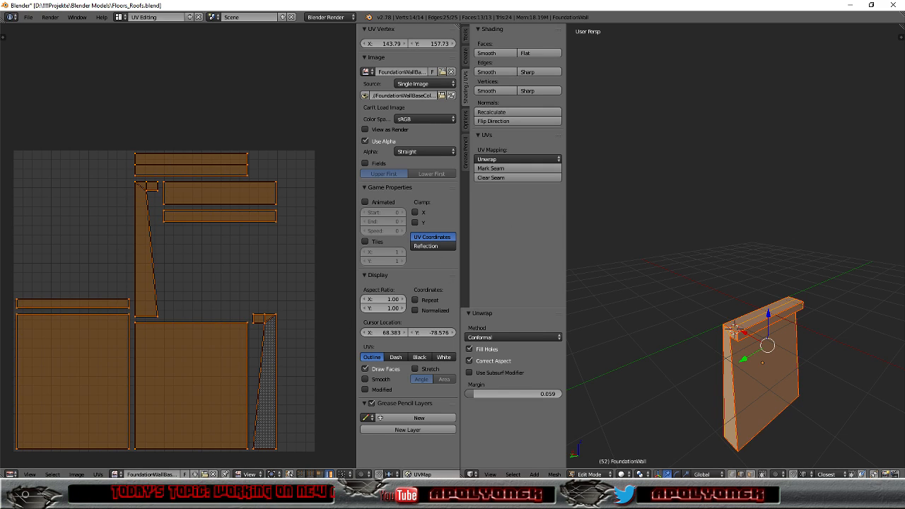
Pack the wall's UV islands, then average their scale and pack them again
left_click(98, 474)
left_click(130, 383)
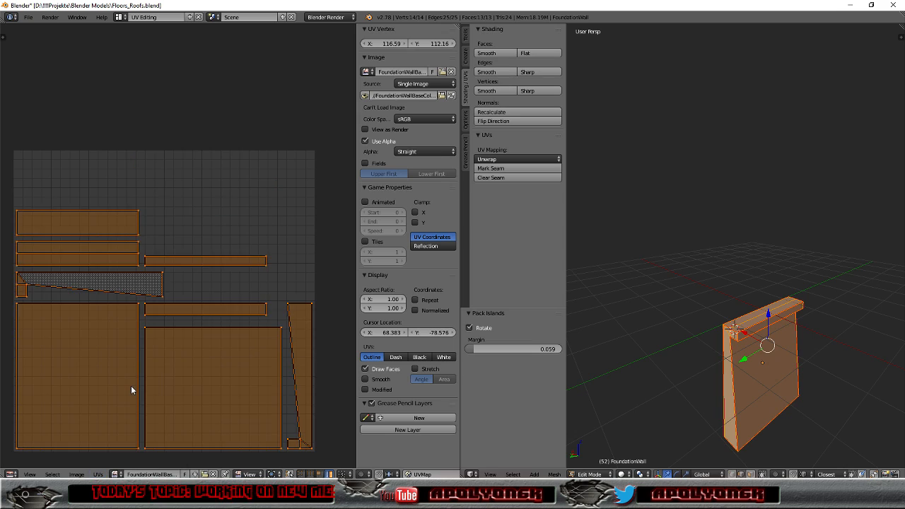
left_click(99, 474)
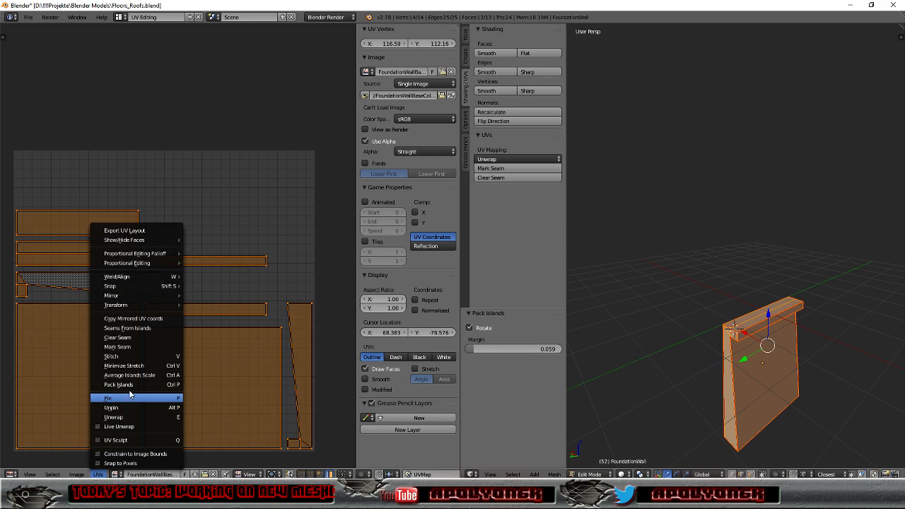
left_click(128, 375)
left_click(98, 474)
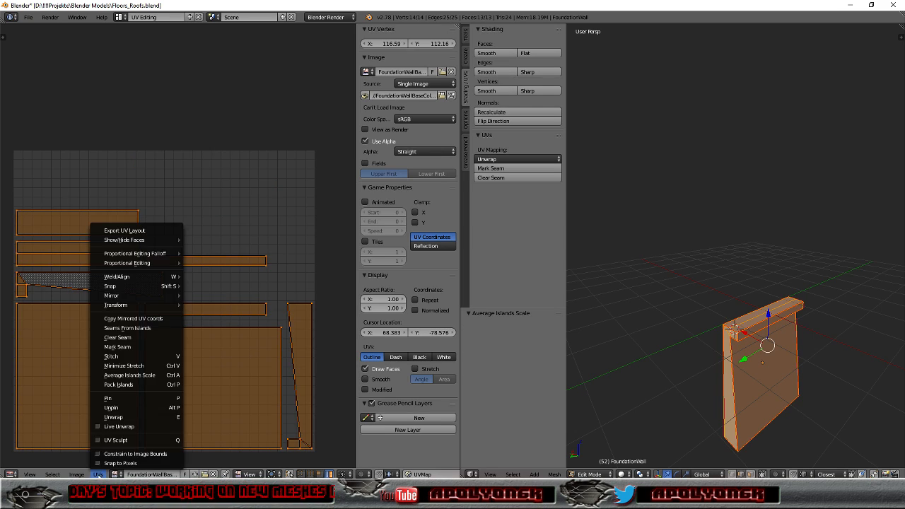
left_click(127, 384)
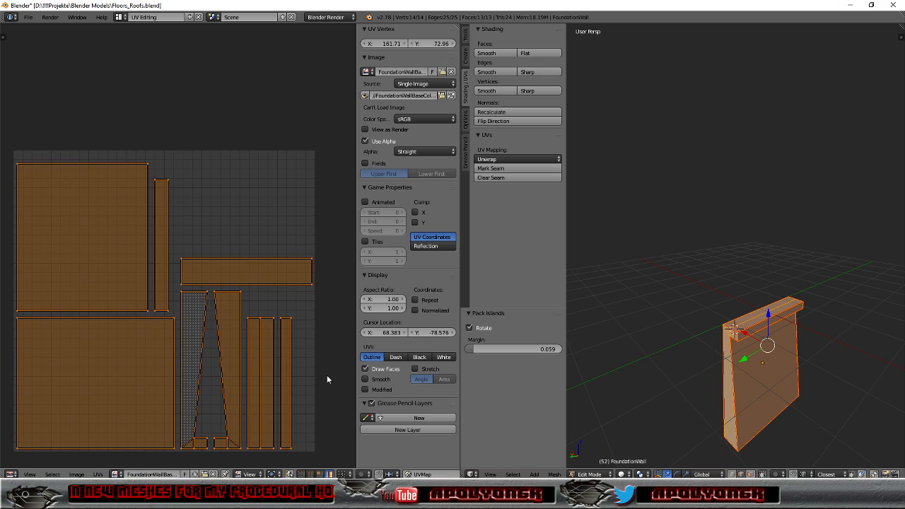
Repack the UV islands two more times to rearrange their layout
mouse_move(332, 365)
middle_mouse_down()
mouse_move(335, 337)
mouse_move(327, 356)
middle_mouse_up()
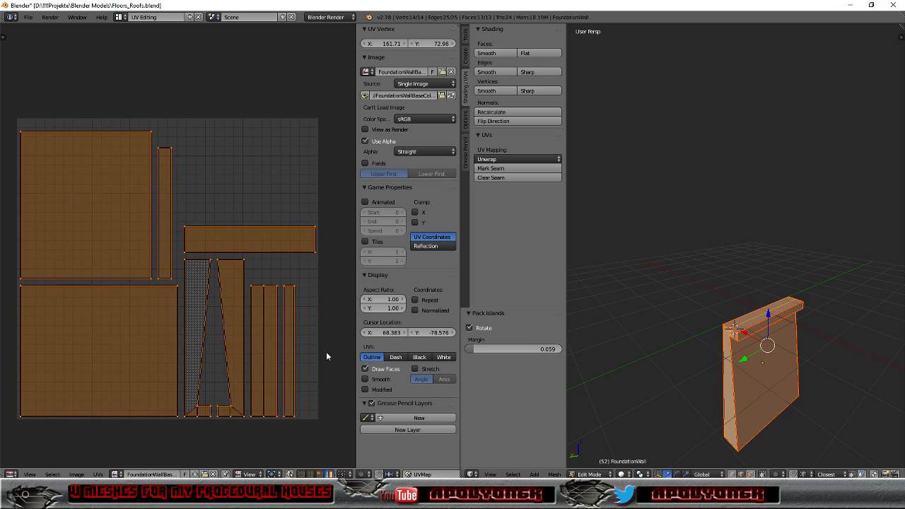
left_click(96, 473)
left_click(110, 385)
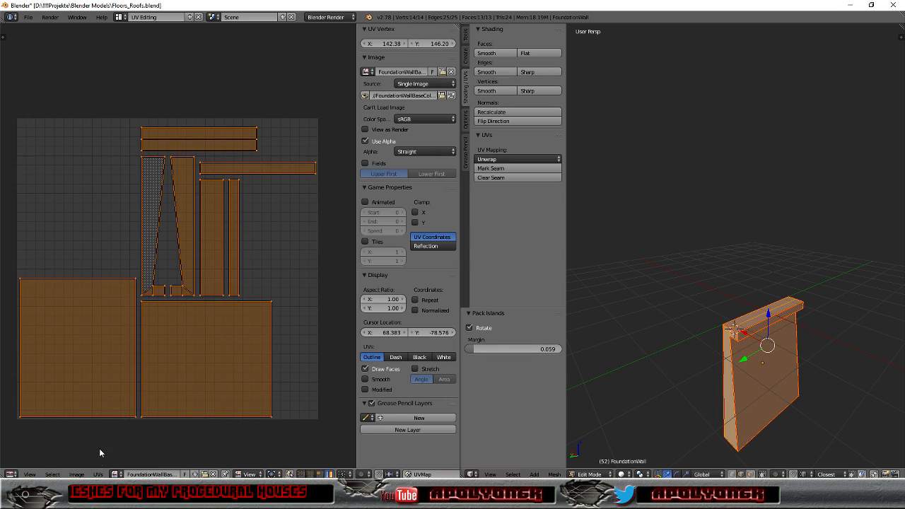
left_click(97, 474)
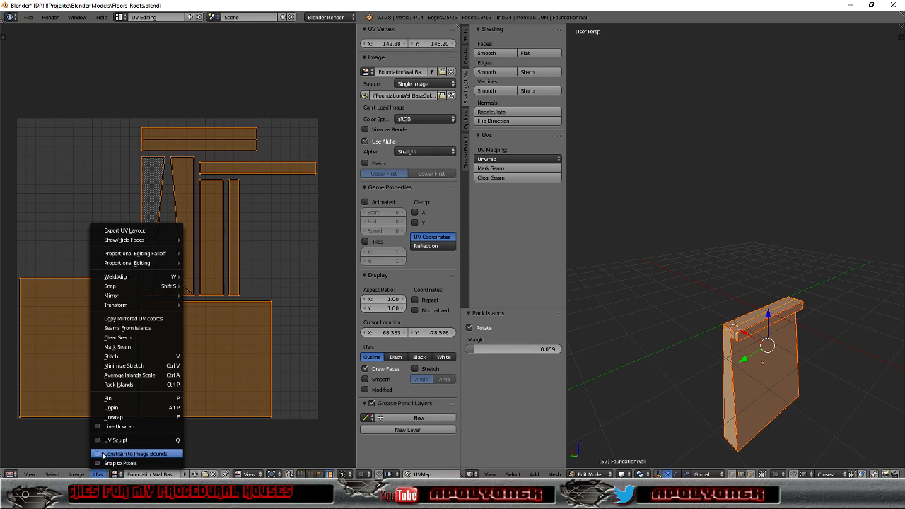
left_click(115, 385)
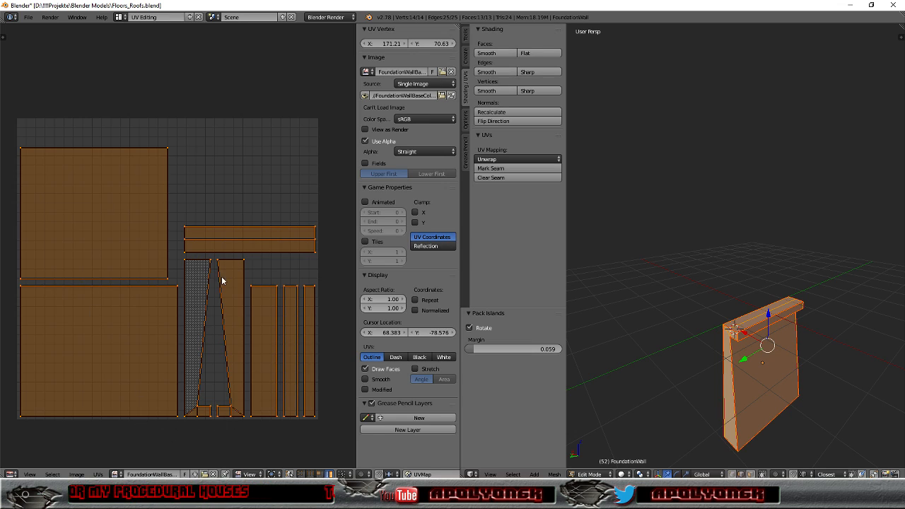
Export the wall as FBX over FoundationWall.fbx in the HousePieces folder and save the current blend file
middle_click_drag(647, 358, 728, 370)
middle_click_drag(774, 366, 734, 352)
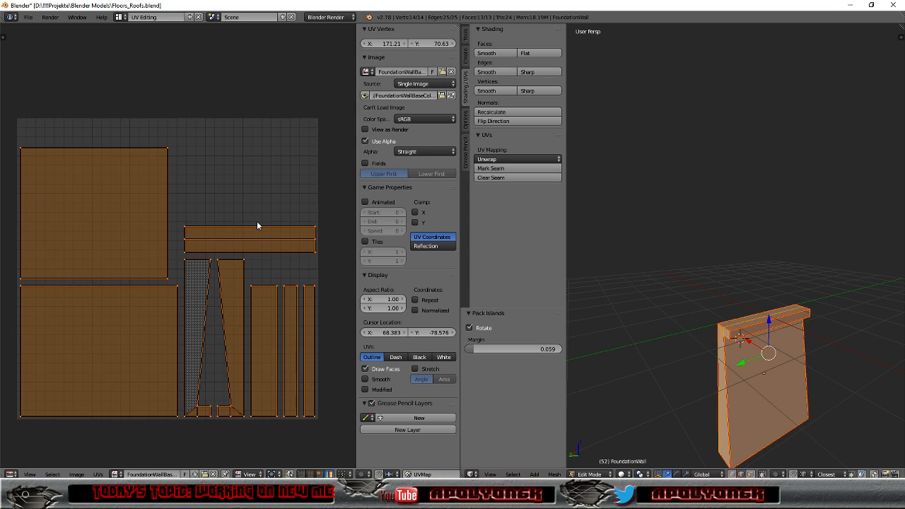
left_click(28, 17)
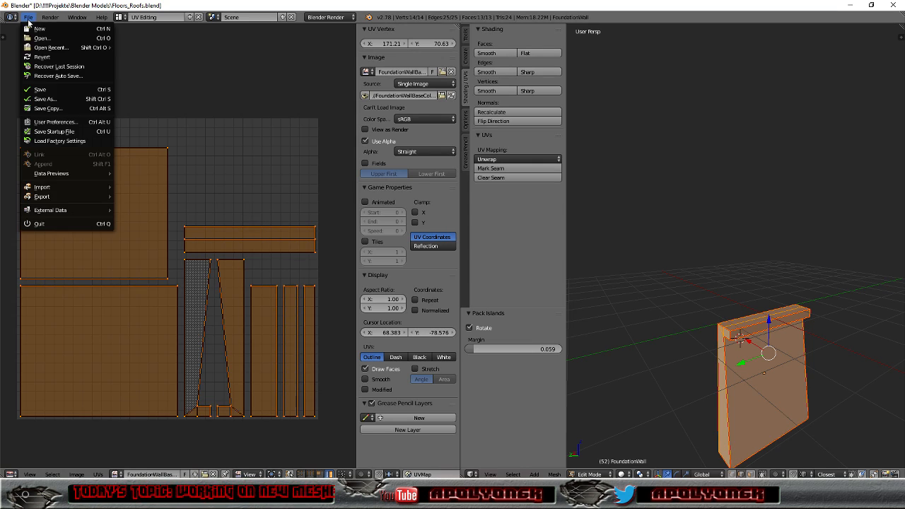
mouse_move(50, 198)
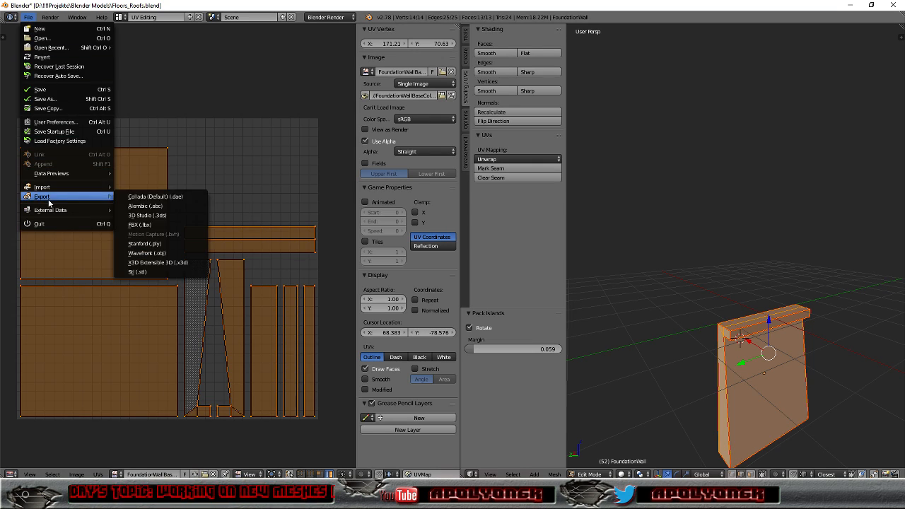
left_click(143, 226)
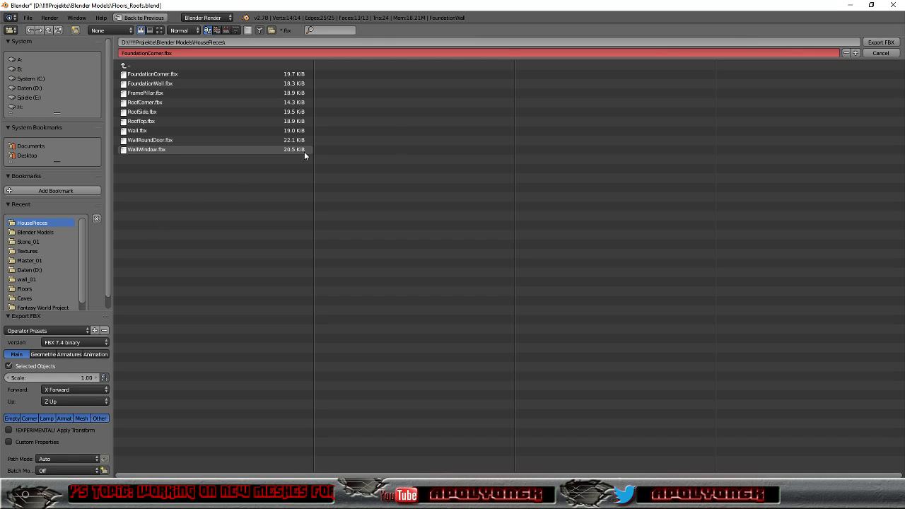
left_click(167, 85)
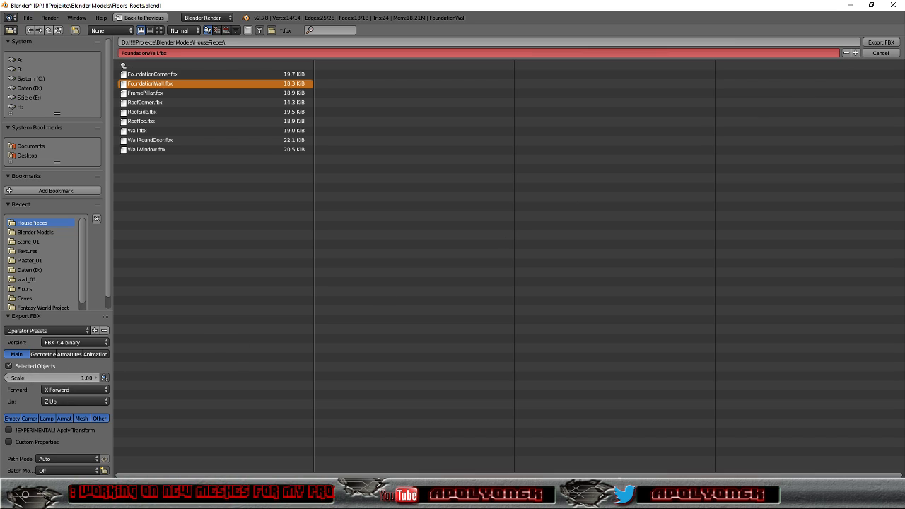
left_click(878, 42)
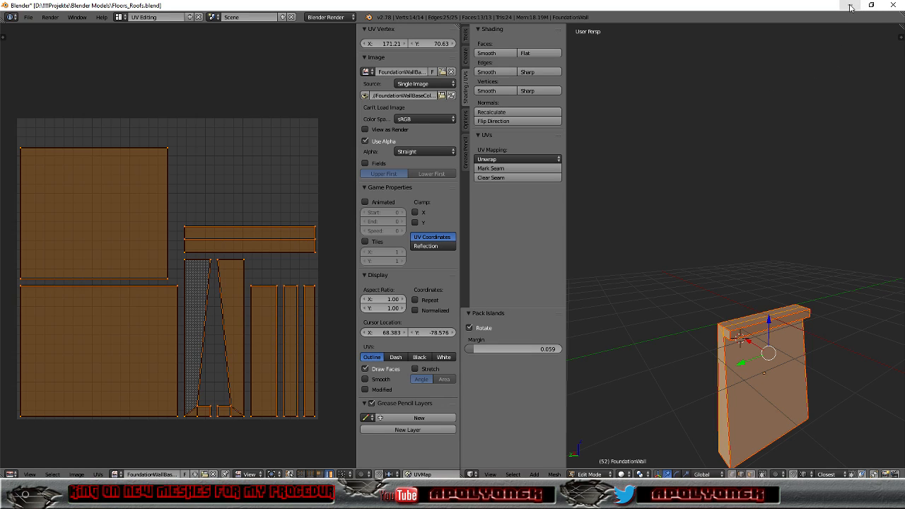
left_click(28, 17)
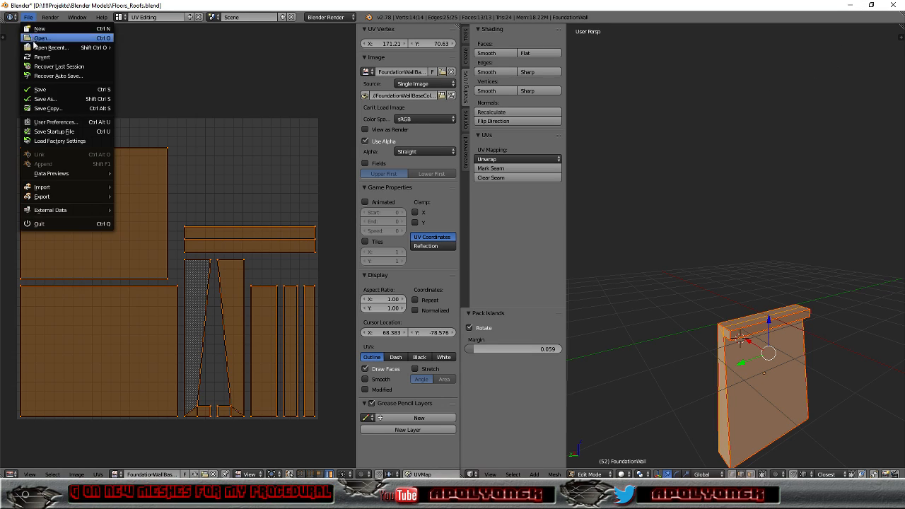
left_click(37, 88)
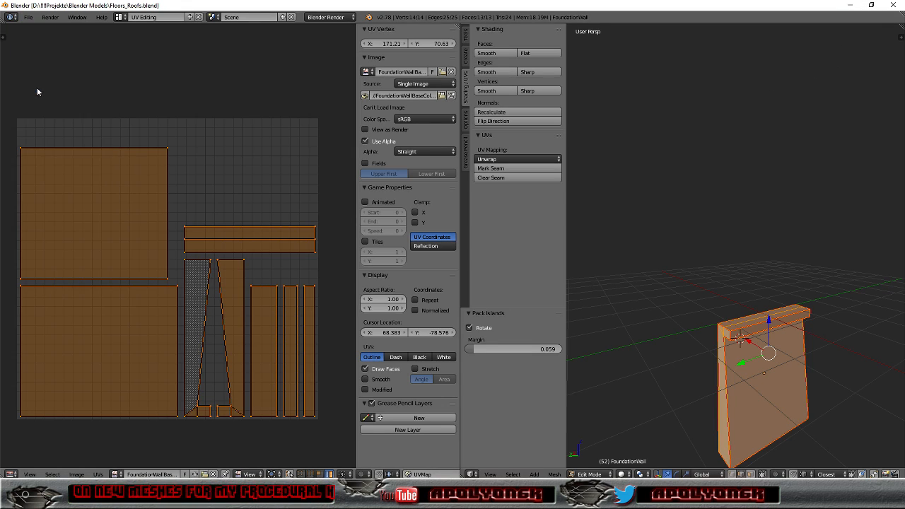
Switch to Unreal Editor, reimport the FoundationWall static mesh from FoundationWall.fbx in the HousePieces folder, and check the asset out
left_click(851, 5)
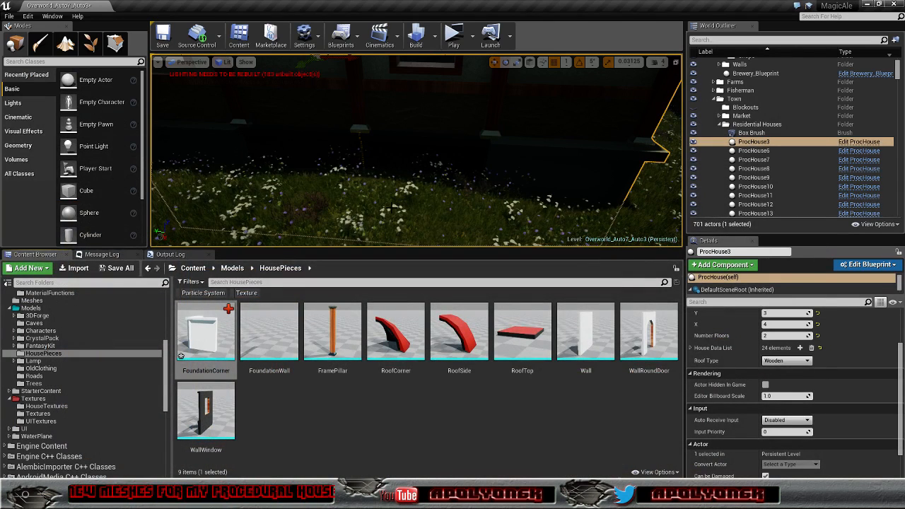
right_click(266, 341)
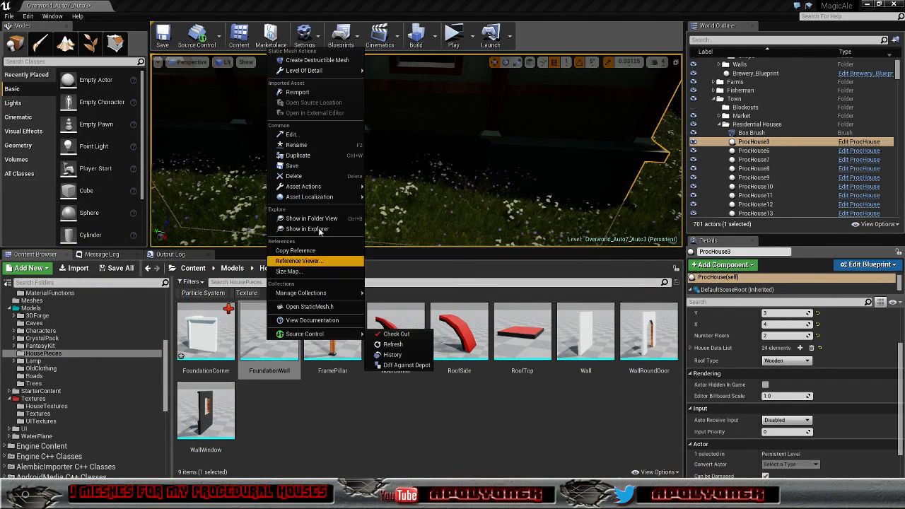
left_click(297, 92)
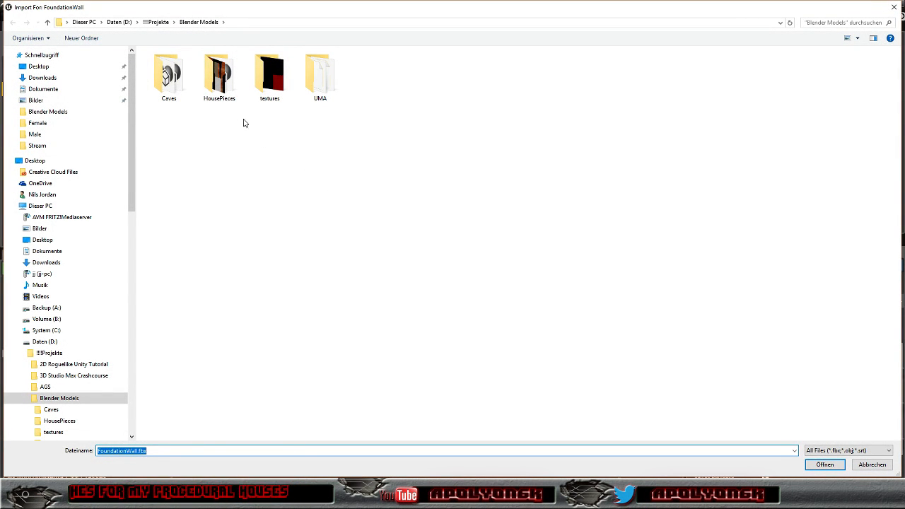
double_click(216, 77)
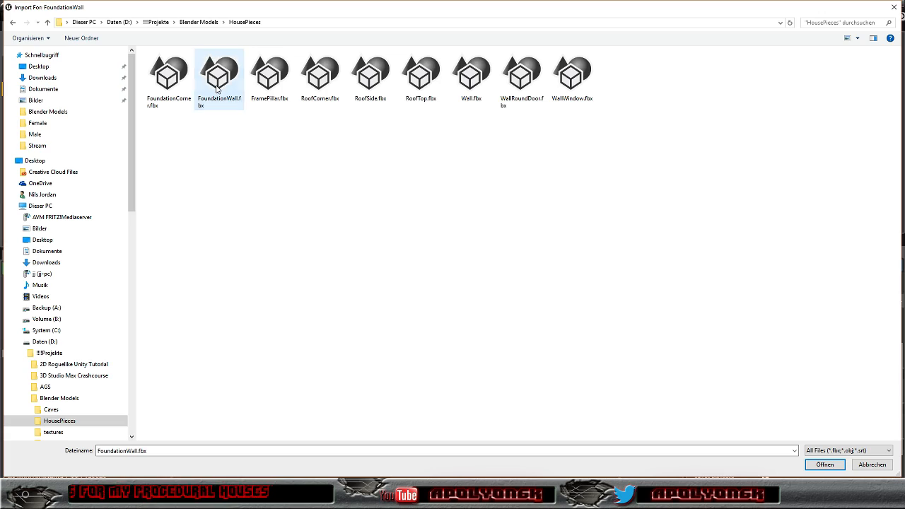
double_click(216, 85)
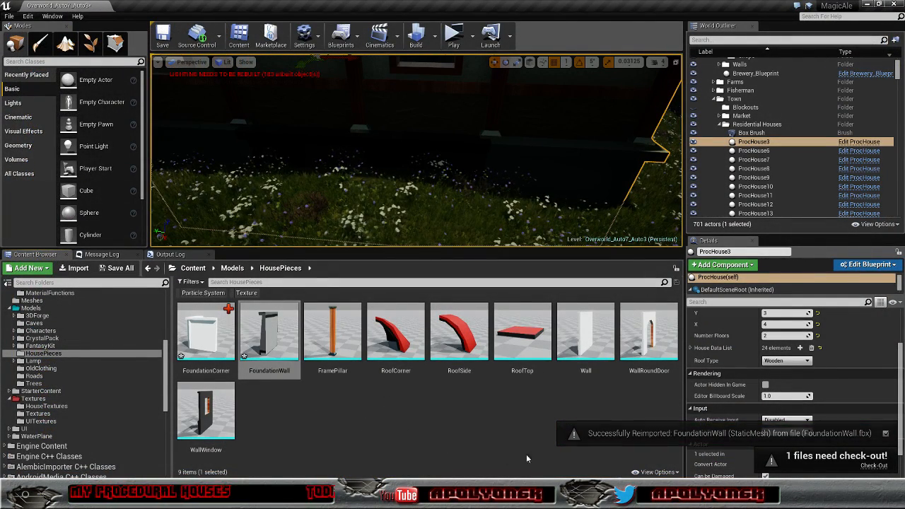
left_click(874, 465)
left_click(485, 330)
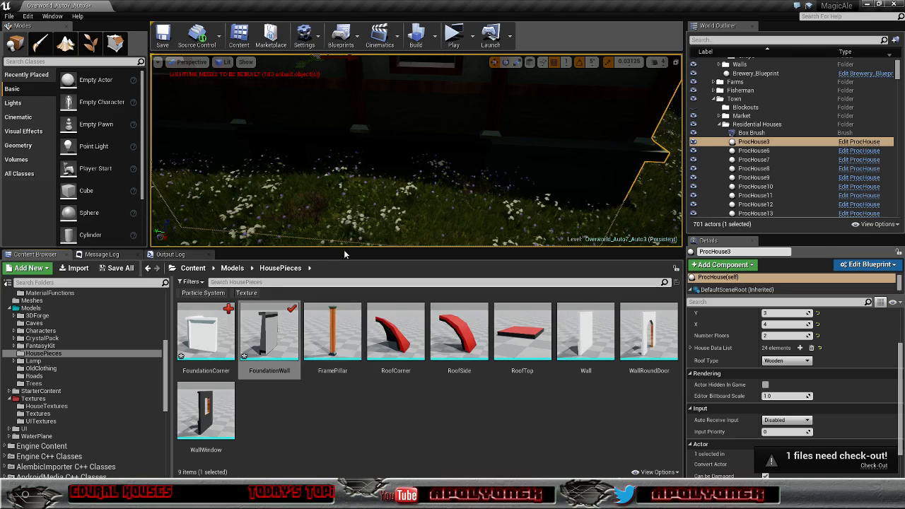
Examine the joints between the foundation wall pieces and corner pieces along the house in the level viewport
right_click_drag(345, 211, 169, 199)
key("w")
key("w")
key("a")
key("d")
key("a")
key("a")
key("a")
key("w")
key("s")
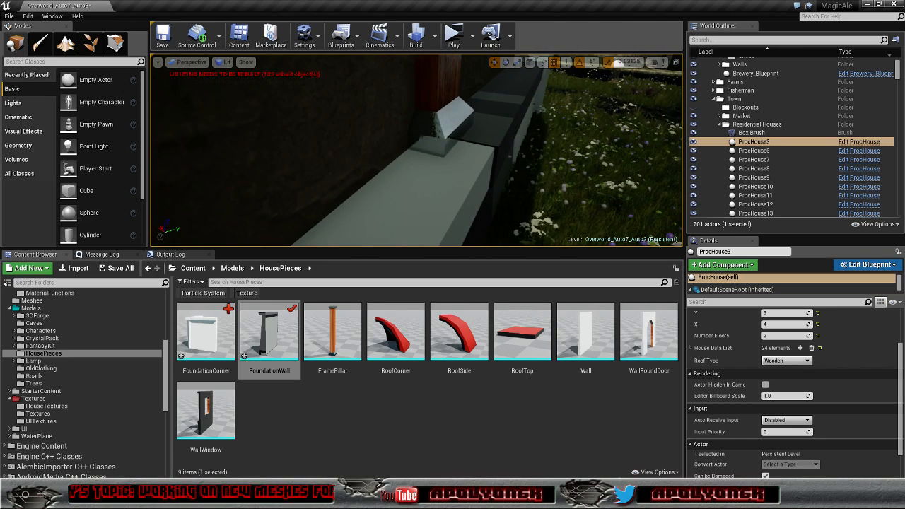
right_click_drag(491, 155, 427, 149)
key("s")
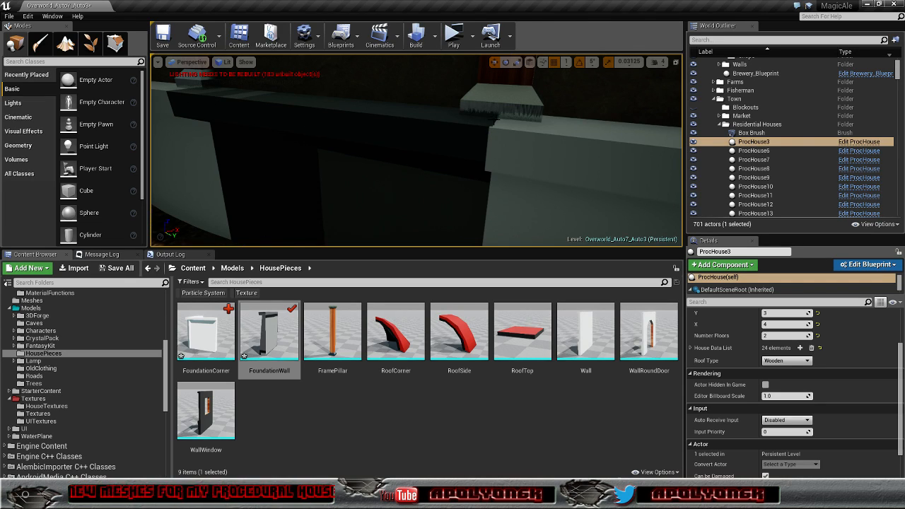
right_click_drag(495, 122, 566, 116)
right_click_drag(453, 141, 530, 129)
right_click_drag(551, 158, 420, 142)
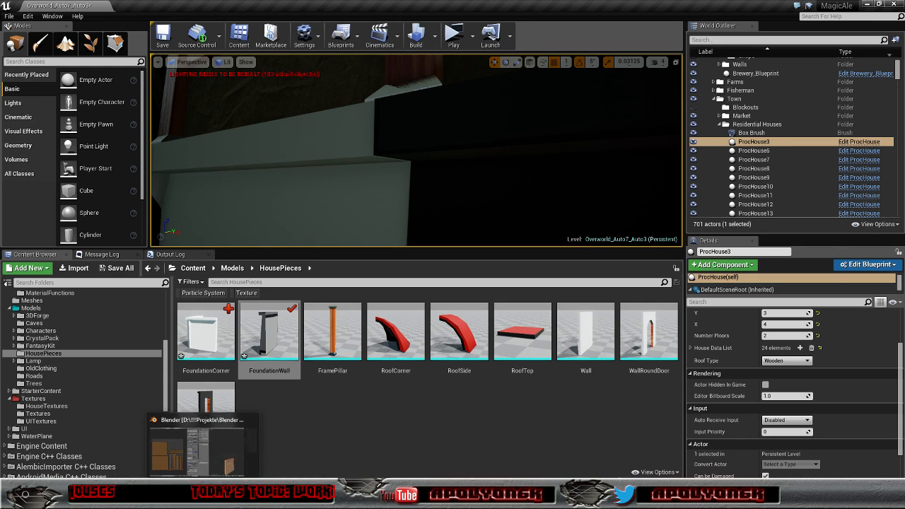
Switch to Blender's Default layout and check the coordinates of the upper vertices at one end of the FoundationWall mesh
left_click(200, 495)
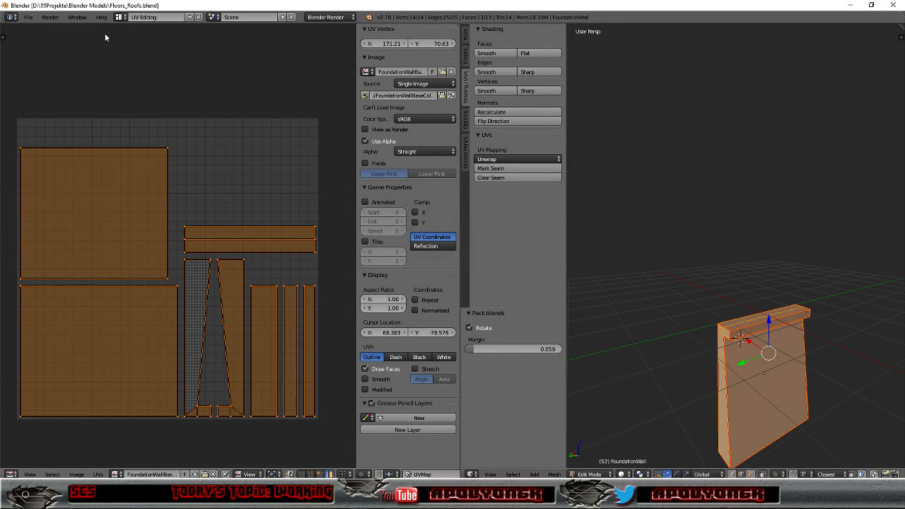
left_click(121, 19)
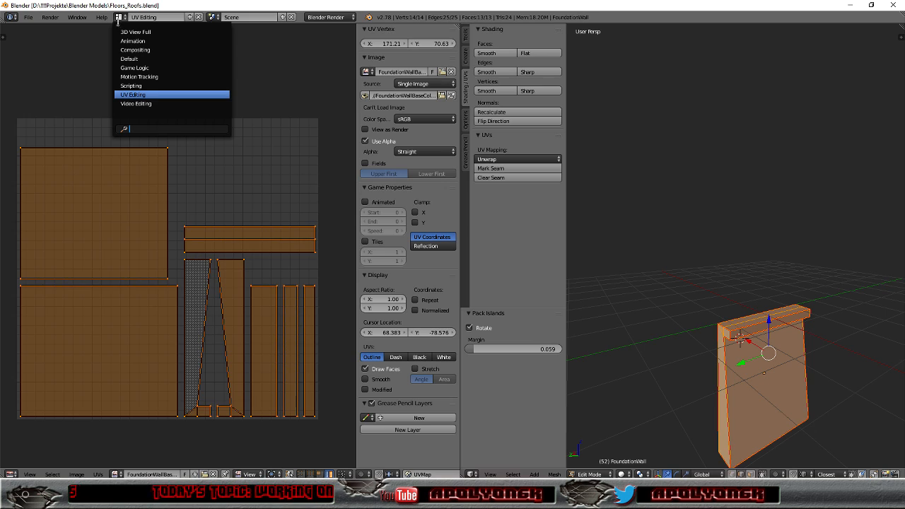
left_click(119, 59)
scroll(442, 232, "up", 3)
middle_click_drag(436, 236, 400, 249)
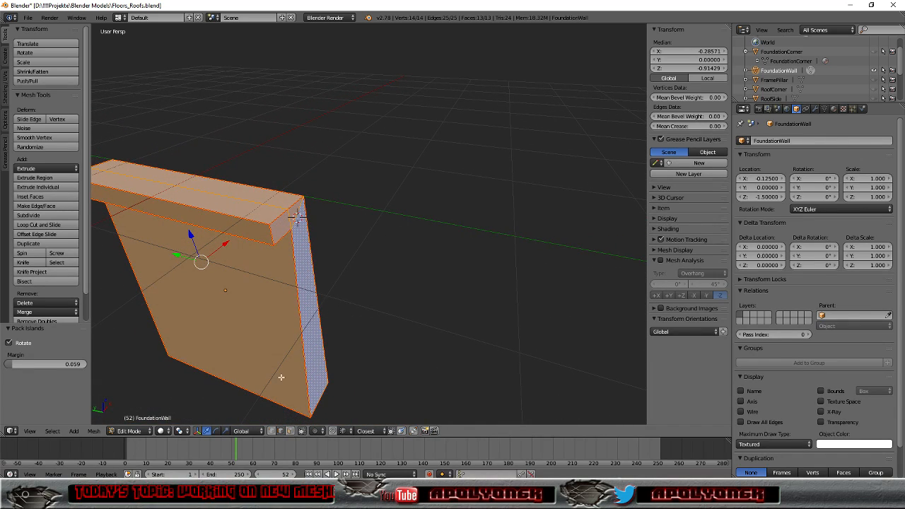
right_click(298, 218)
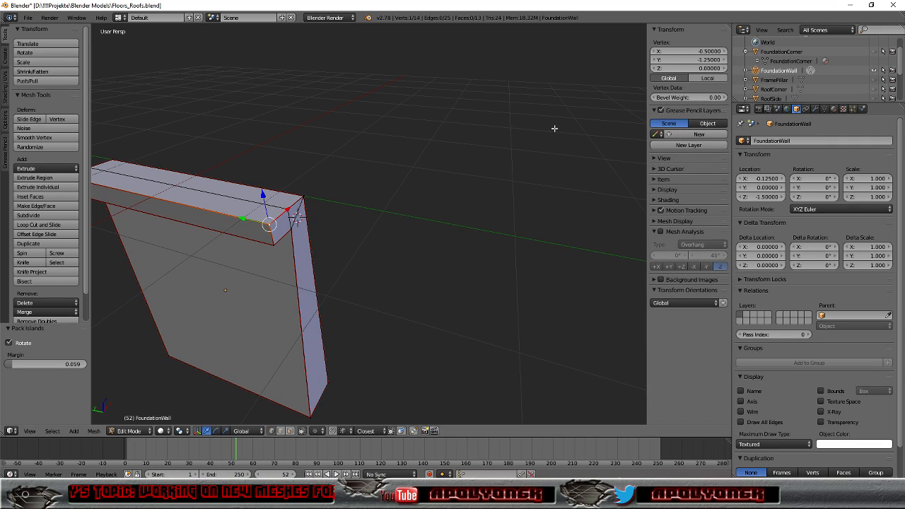
right_click(287, 210)
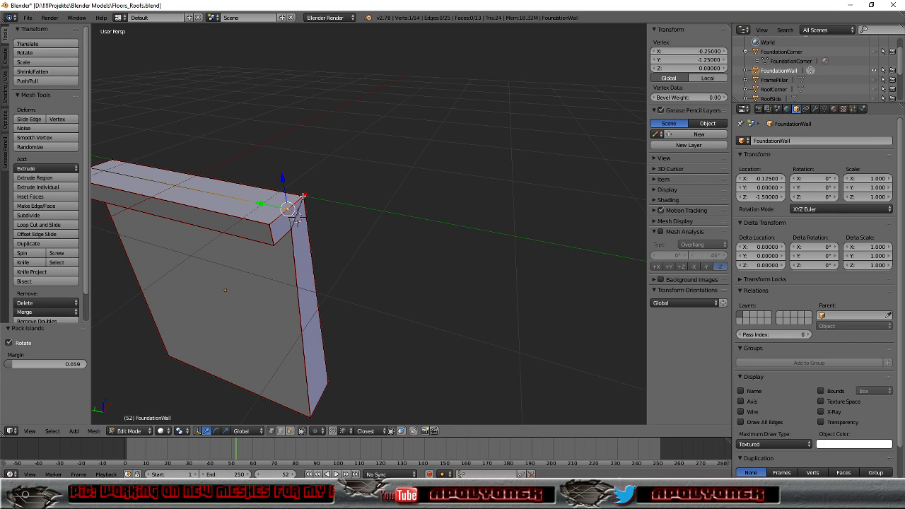
right_click(303, 196)
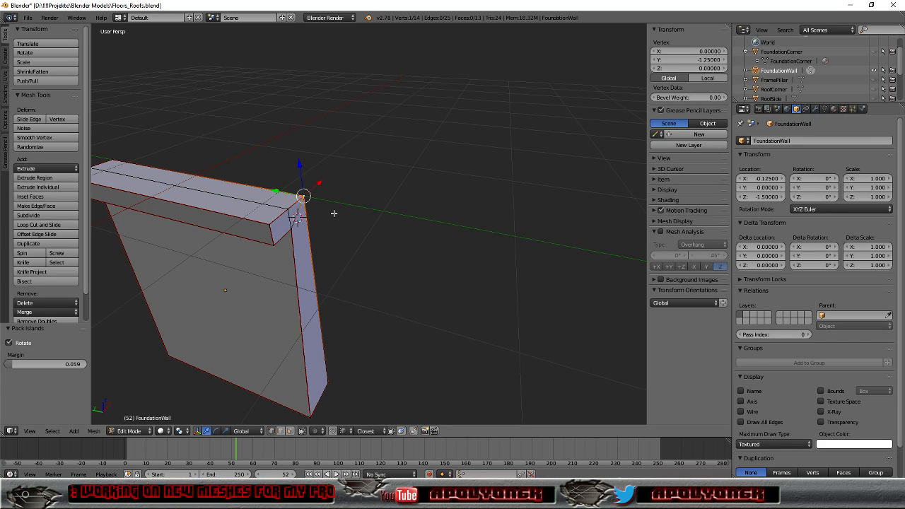
mouse_move(333, 234)
middle_mouse_down()
mouse_move(370, 234)
mouse_move(350, 234)
middle_mouse_up()
right_click(311, 254)
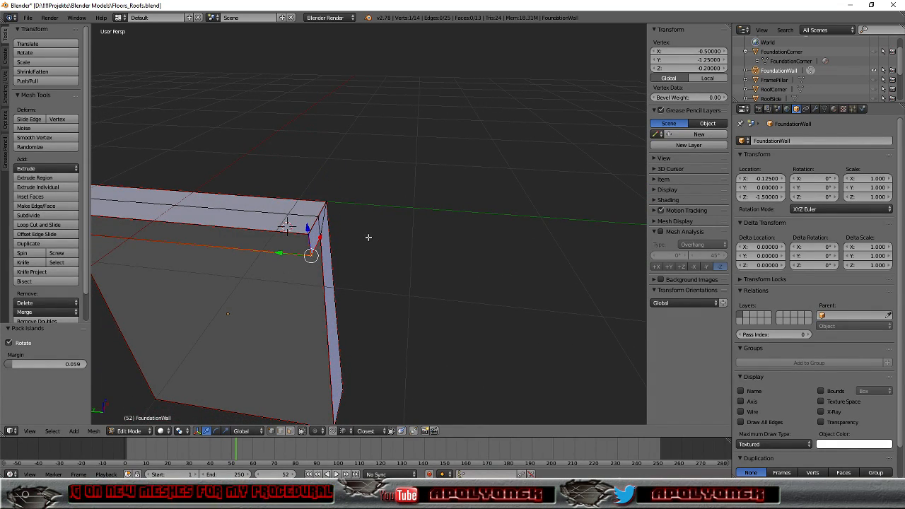
right_click(319, 236)
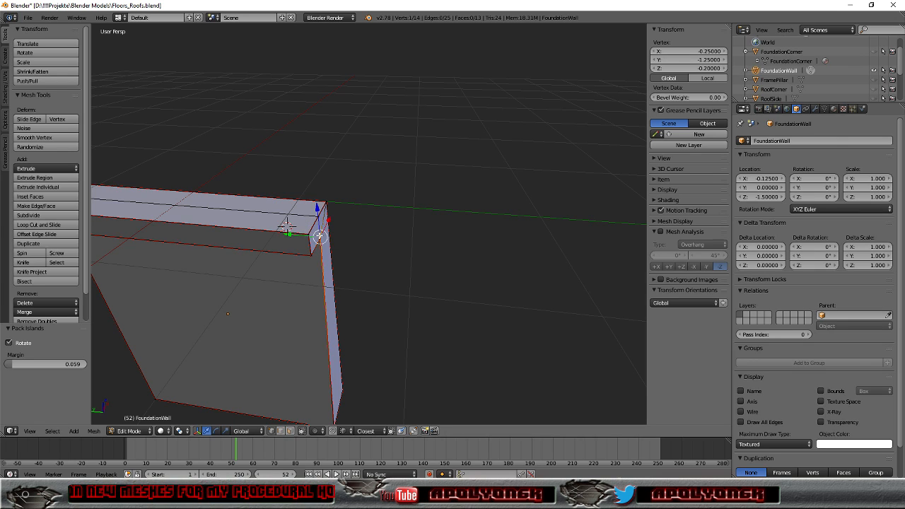
Check the coordinates of the upper ledge vertices at the opposite end of the wall mesh
middle_click_drag(376, 236, 307, 266)
right_click(281, 264)
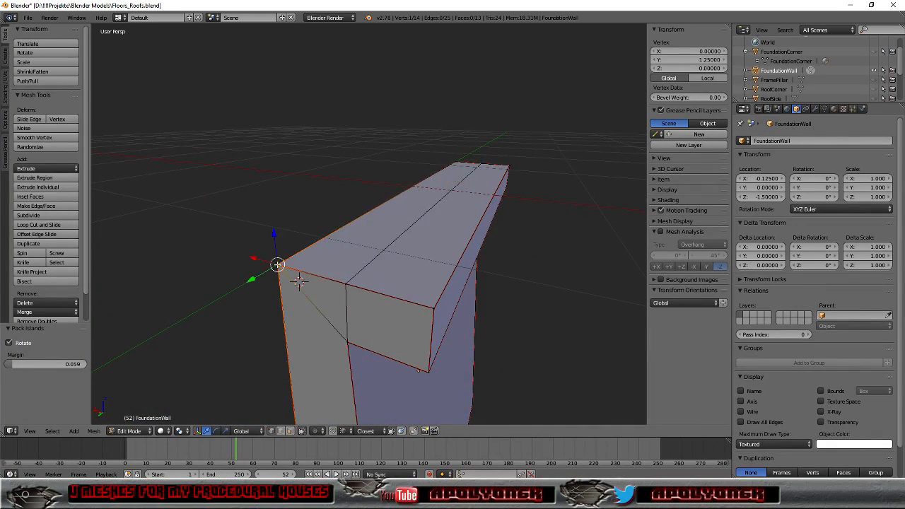
right_click(344, 284)
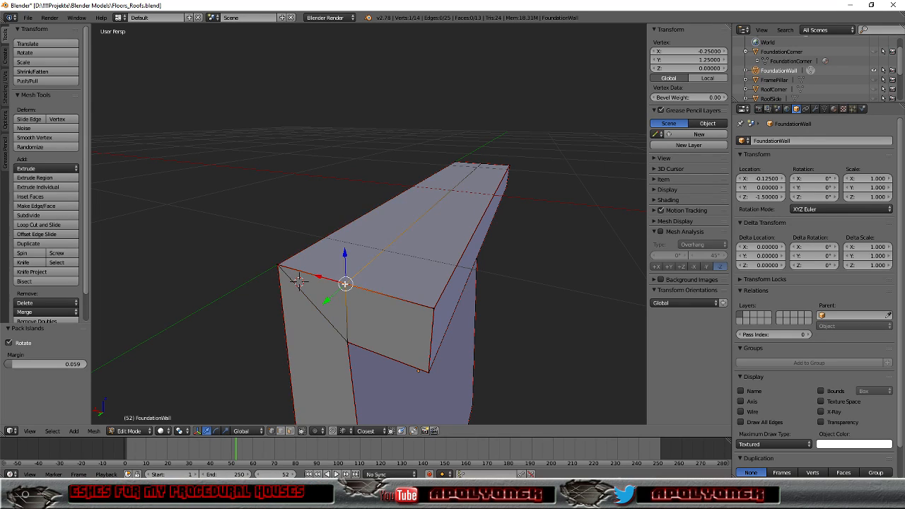
right_click(433, 308)
right_click(429, 368)
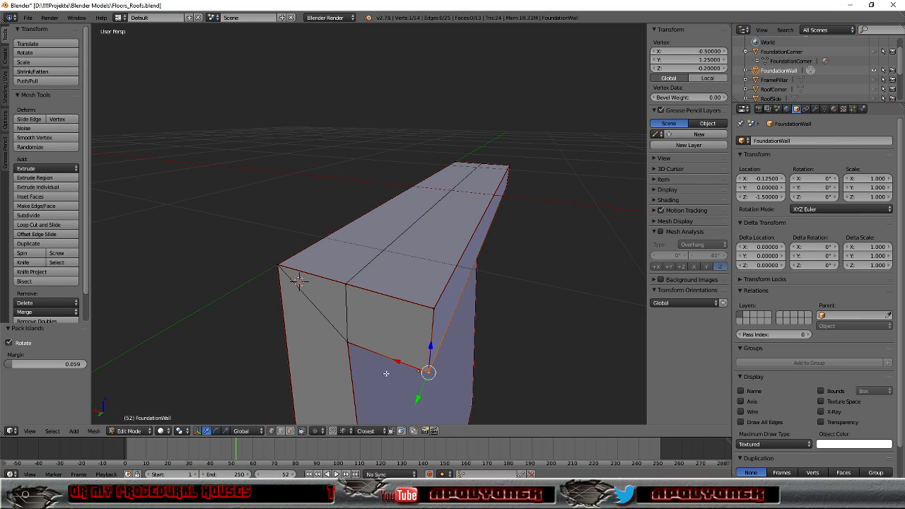
right_click(347, 341)
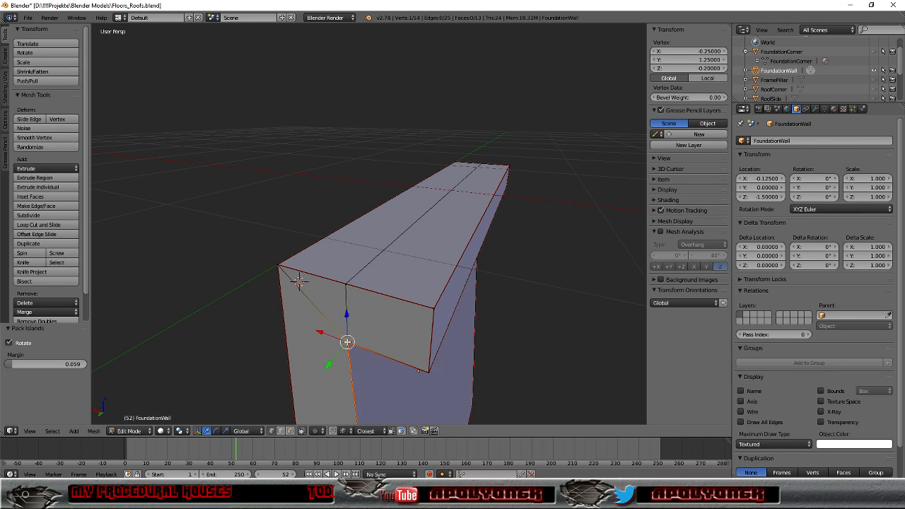
Check the coordinates of the four bottom vertices of the wall mesh
middle_click_drag(381, 340, 401, 265)
right_click(346, 327)
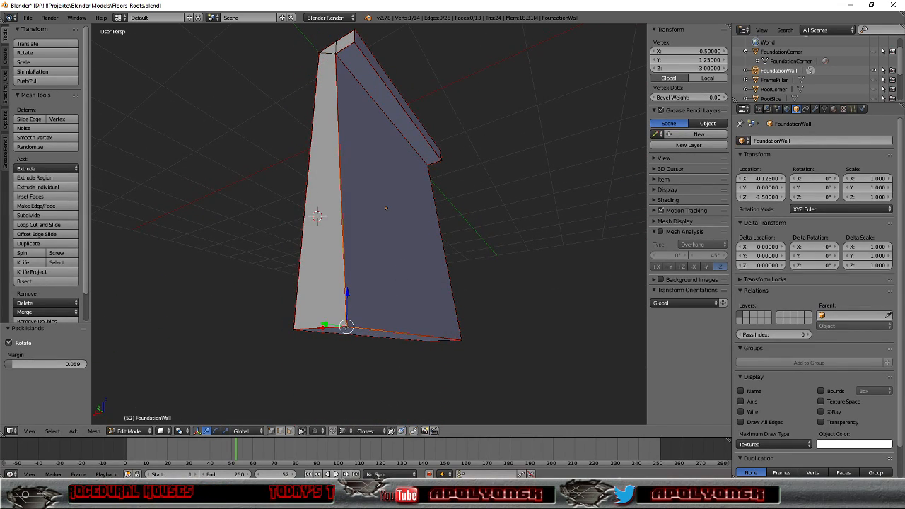
right_click(293, 329)
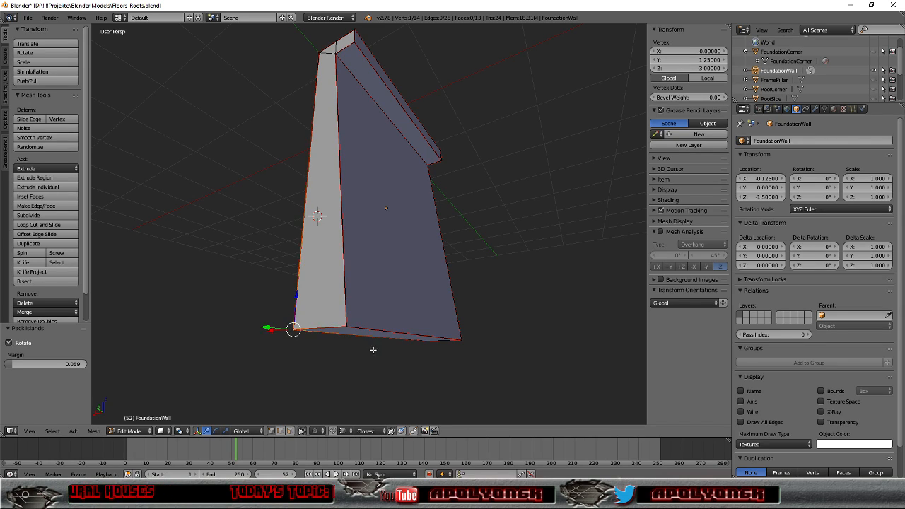
right_click(424, 341)
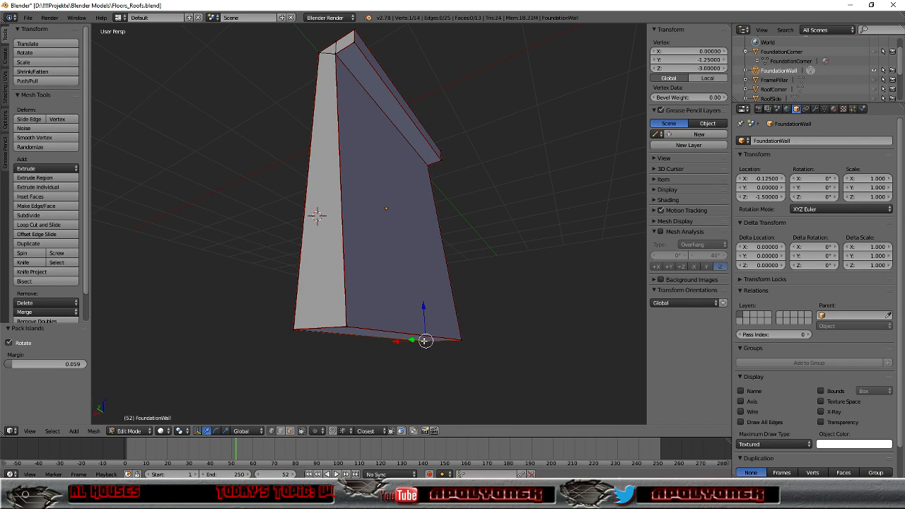
right_click(462, 340)
middle_click_drag(538, 305, 504, 356)
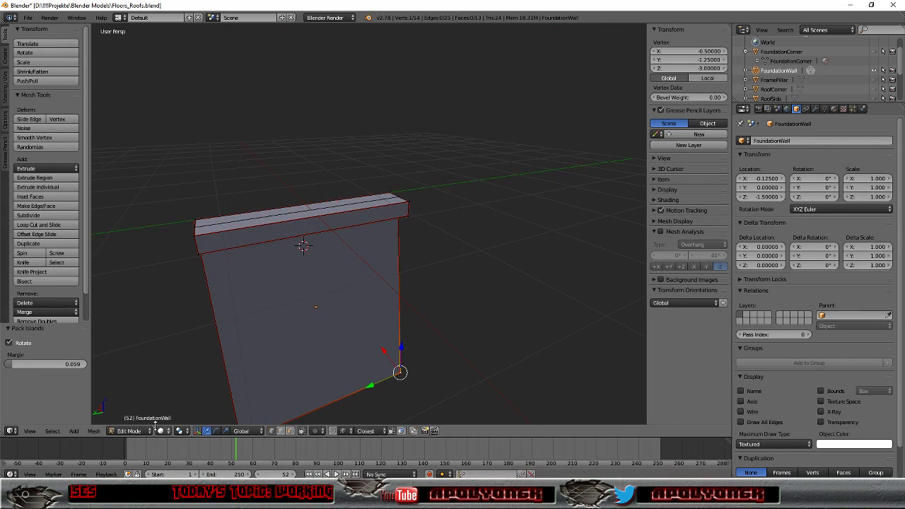
Return to Object Mode, show FoundationCorner in place of FoundationWall, and open the corner mesh in Edit Mode
left_click(132, 432)
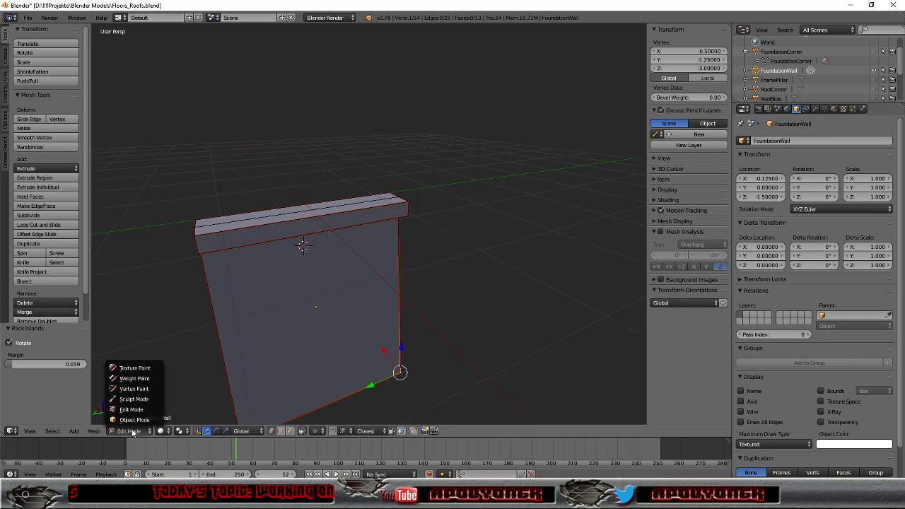
left_click(136, 420)
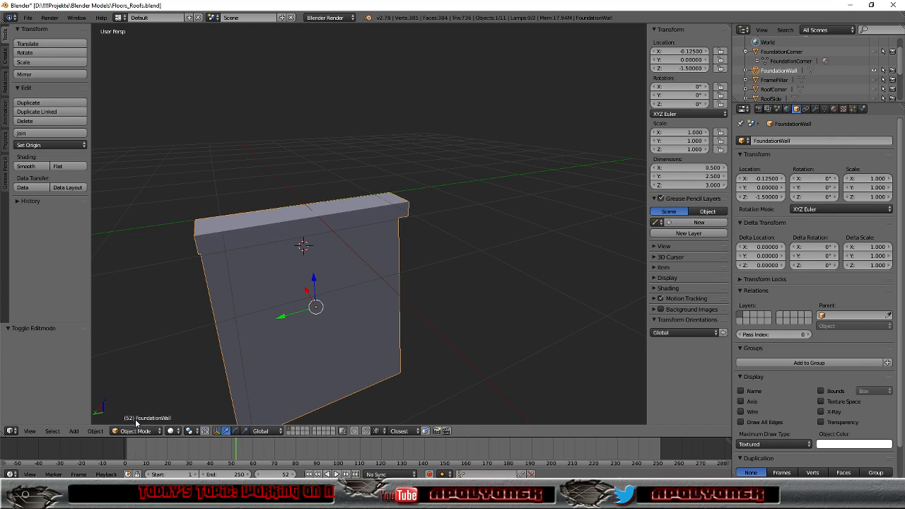
left_click(873, 52)
left_click(782, 52)
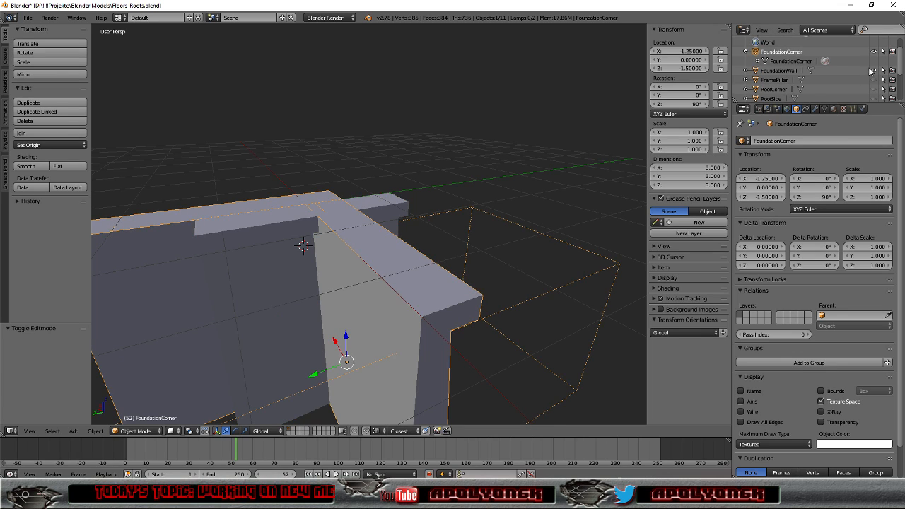
key("g")
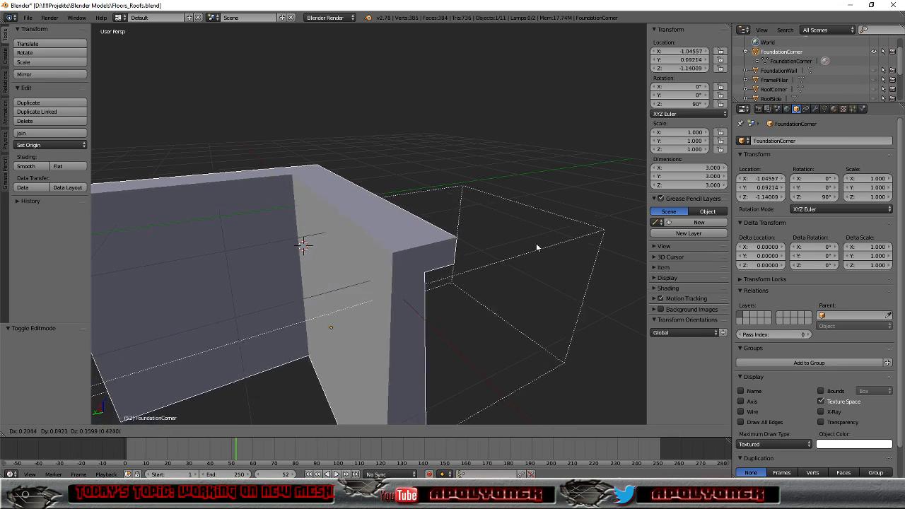
key("Escape")
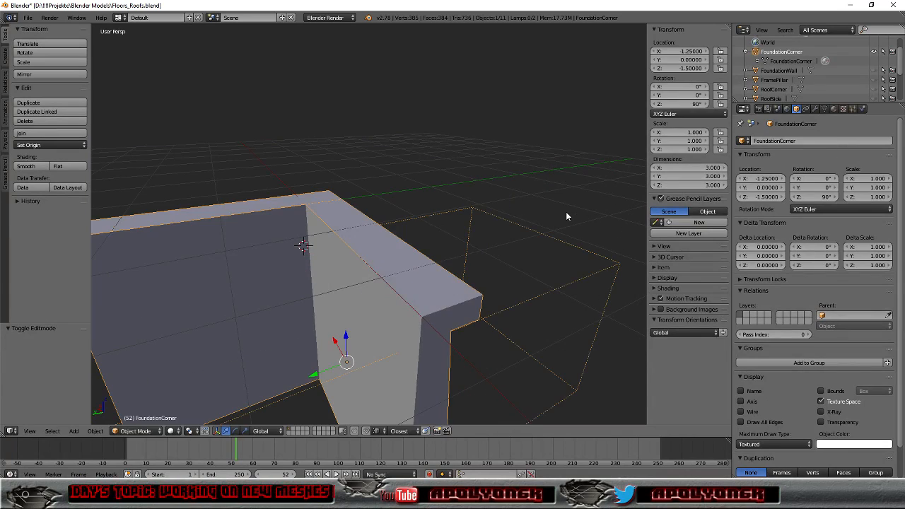
key("Tab")
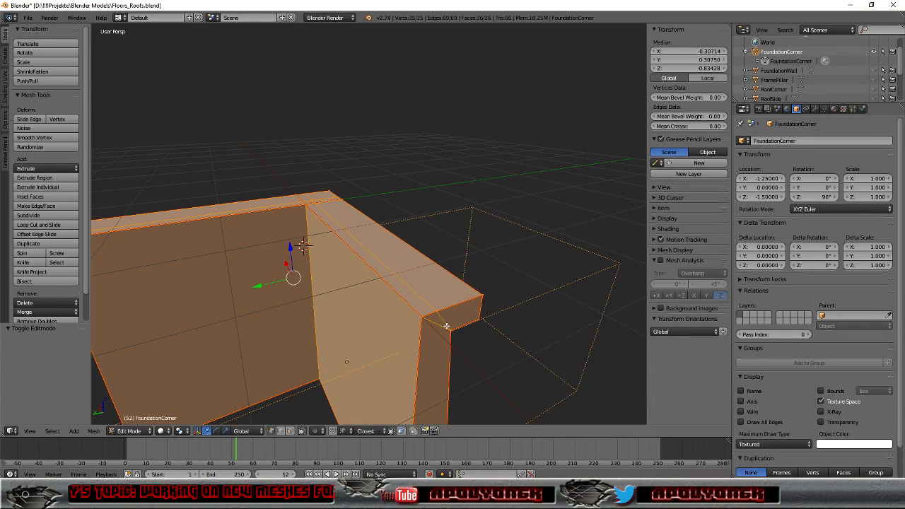
Try to set the Z coordinate of the inner top vertex at the near end of FoundationCorner to 0
right_click(425, 319)
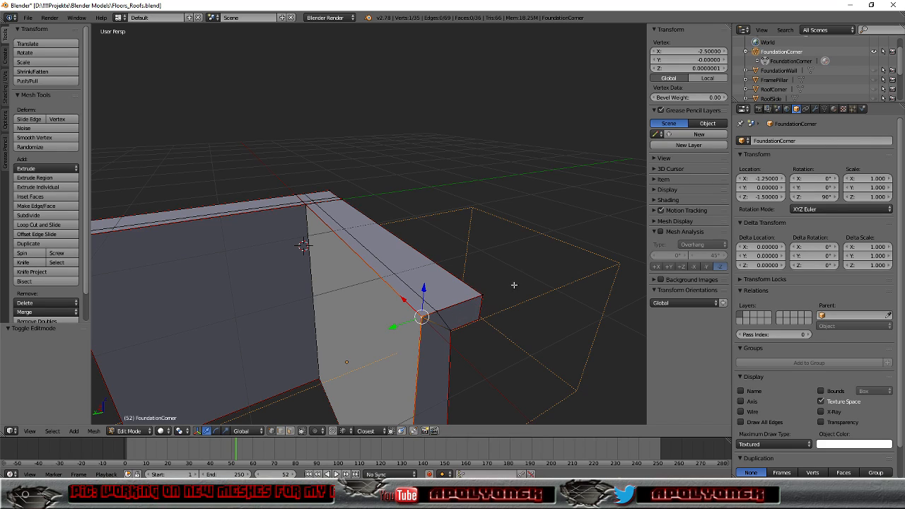
left_click(714, 69)
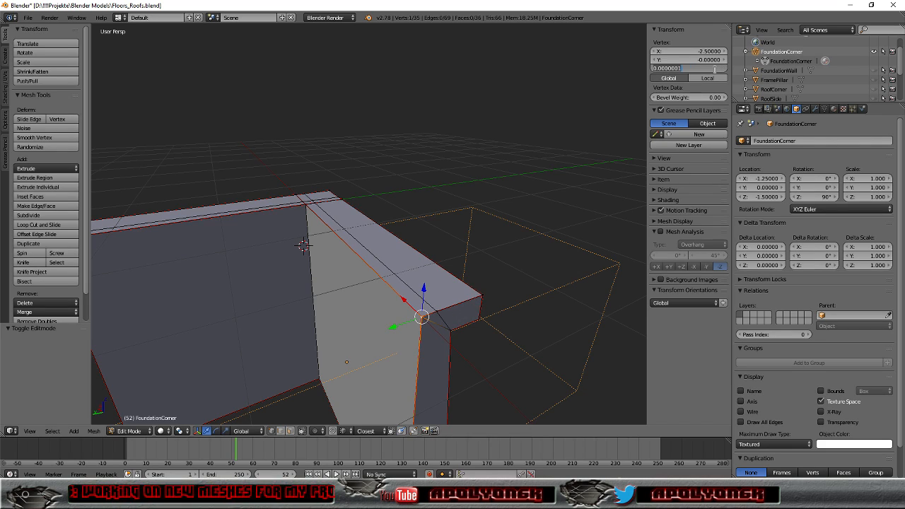
key("Return")
left_click(715, 70)
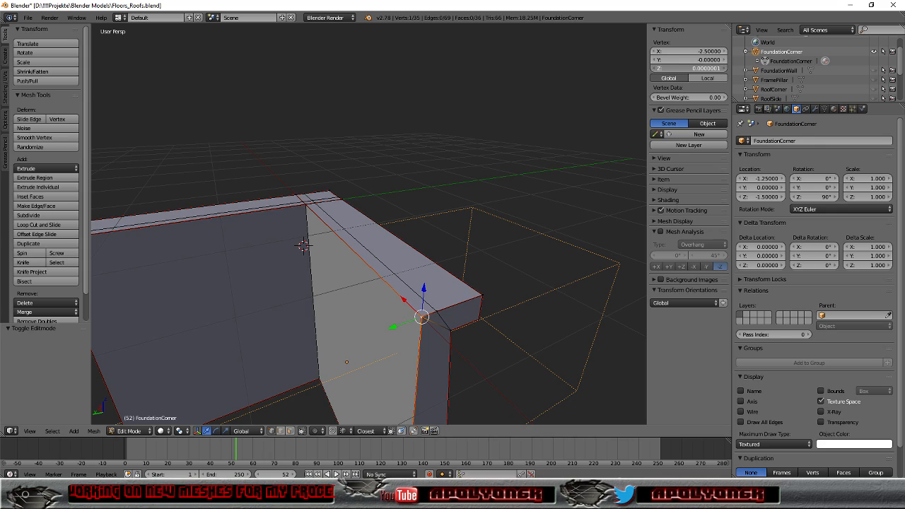
left_click(689, 68)
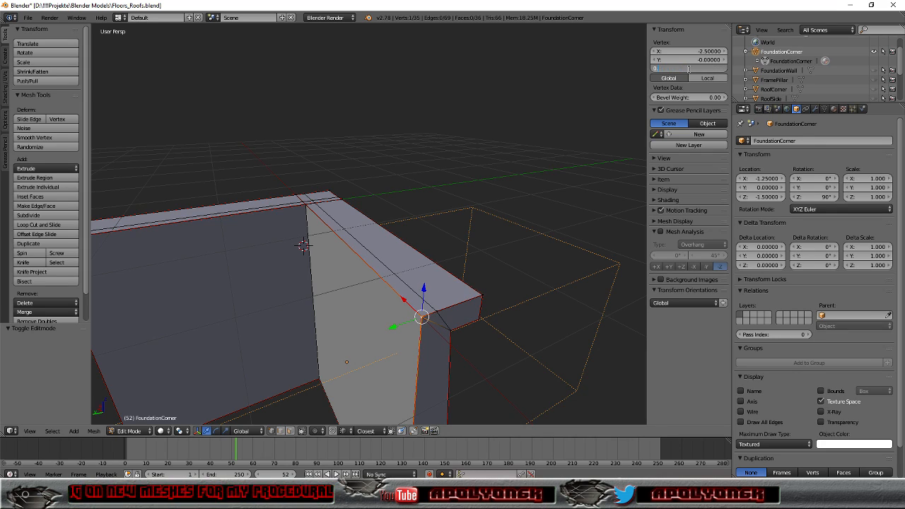
key("Escape")
Check the coordinates of the outer ledge vertices at the same end of the corner mesh
middle_click_drag(488, 212, 454, 219)
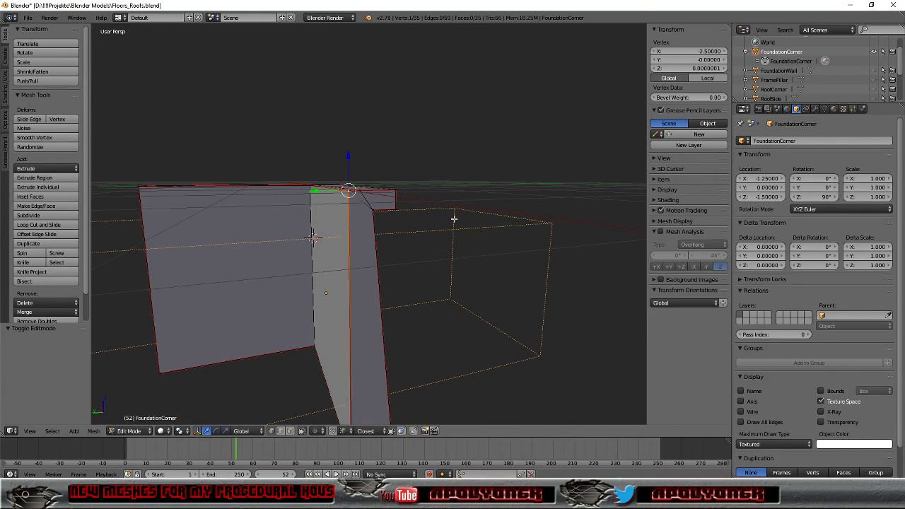
right_click(396, 189)
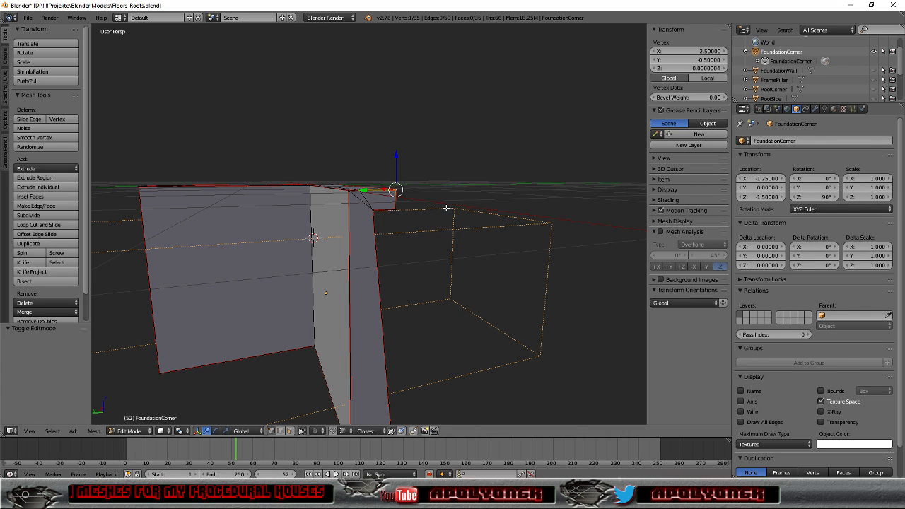
middle_click_drag(446, 208, 476, 230)
right_click(448, 250)
right_click(429, 253)
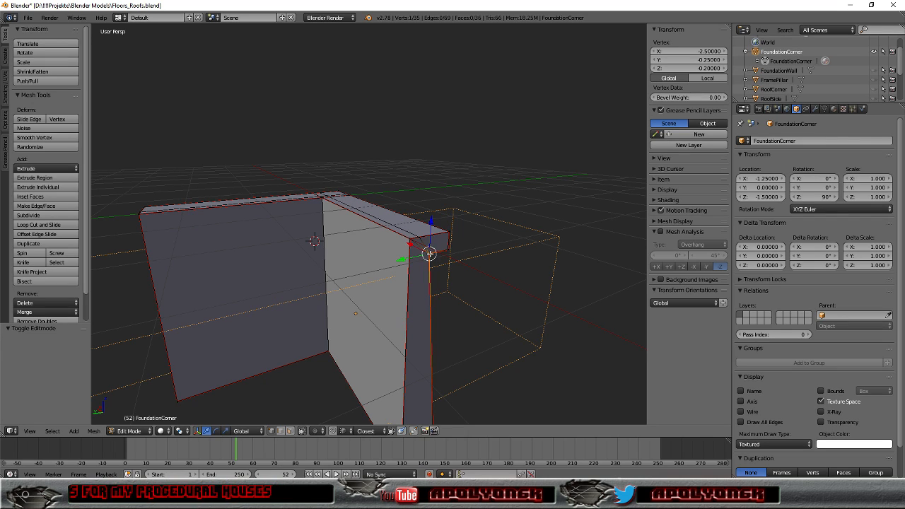
Check the outer bottom vertex at this end and set the inner bottom vertex's Y coordinate to 0
middle_click_drag(498, 322, 489, 292)
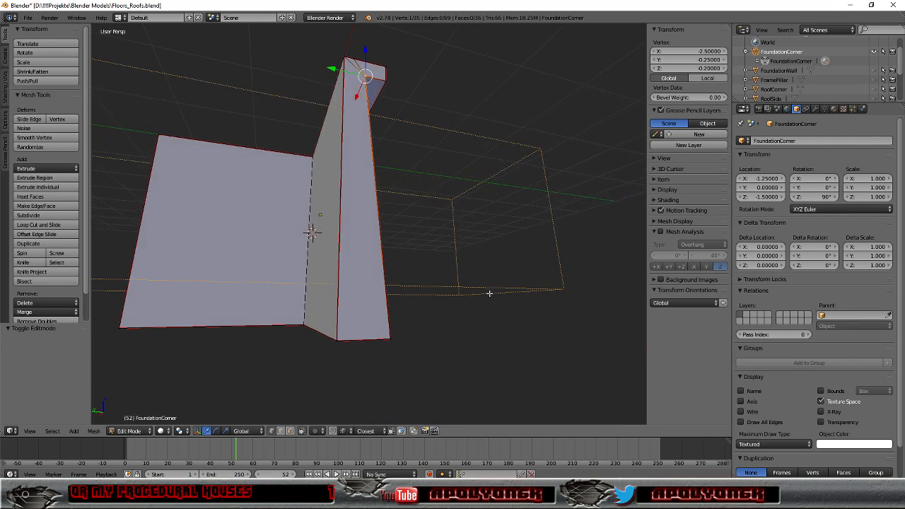
right_click(390, 340)
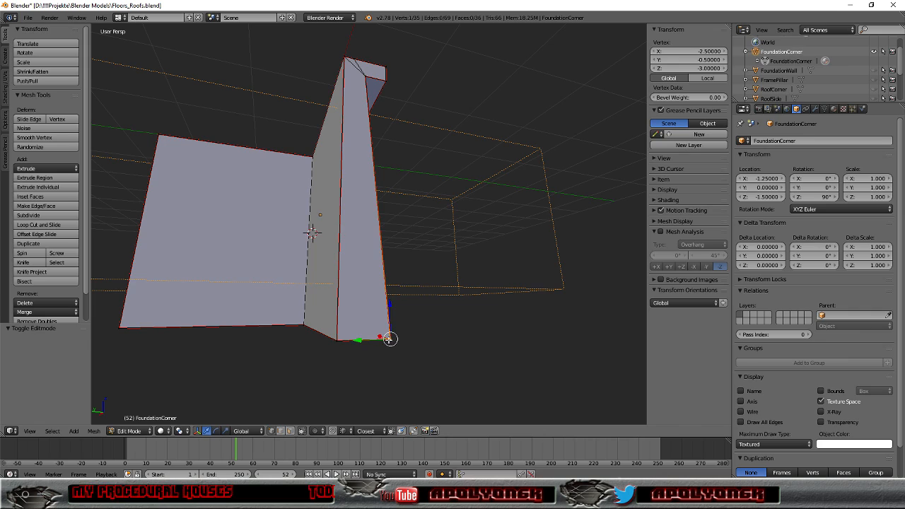
right_click(338, 341)
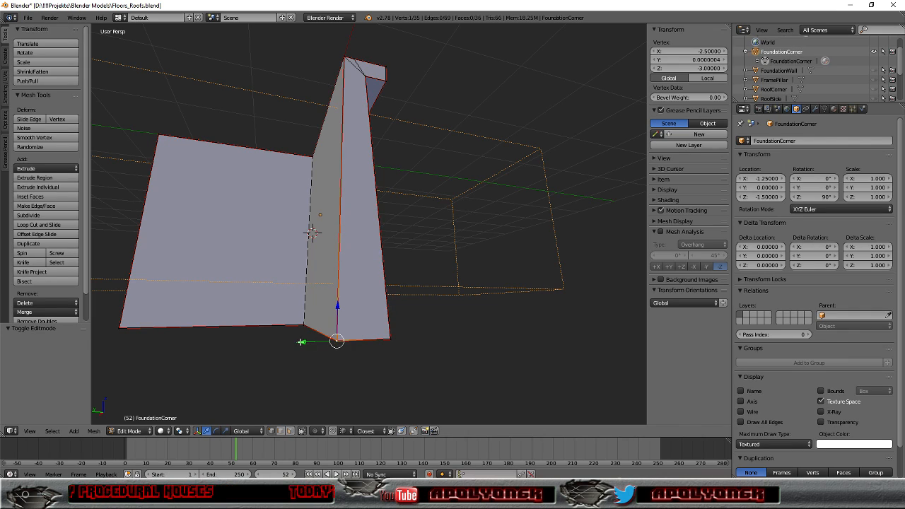
left_click(709, 59)
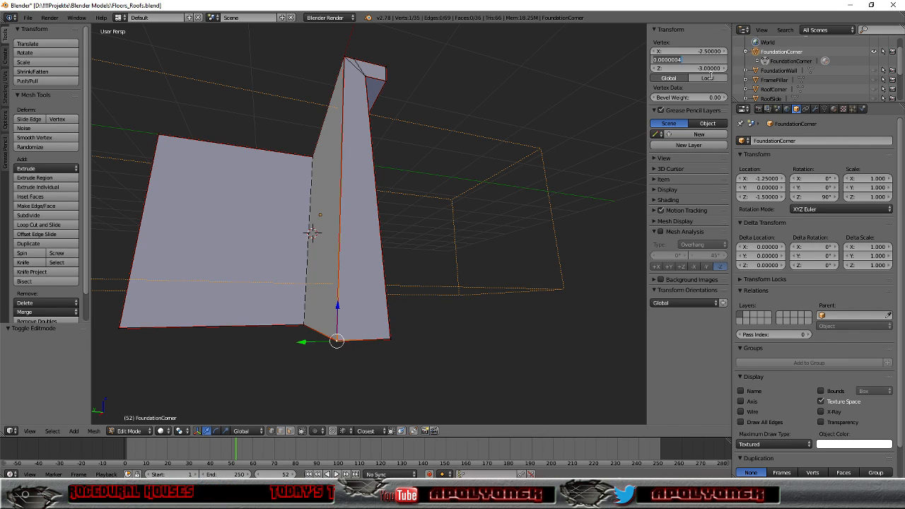
type("0")
key("Return")
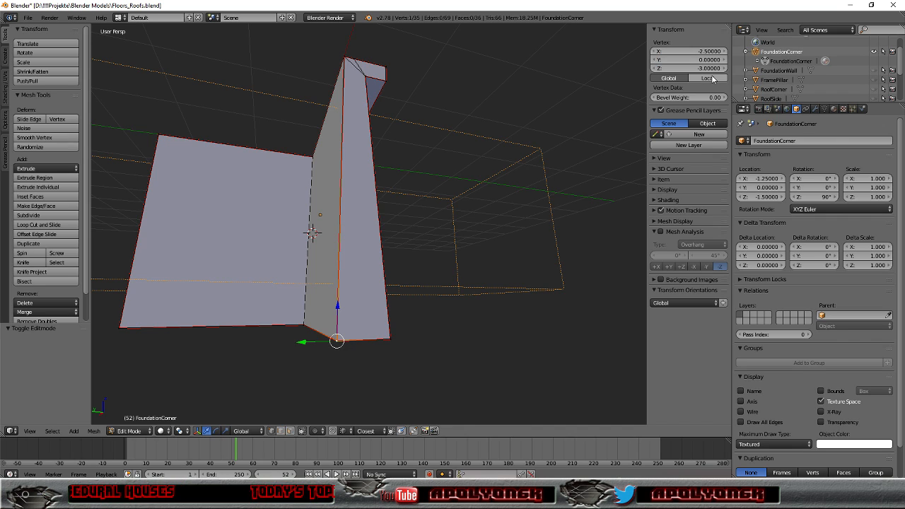
Check the outer bottom vertex at the other end of the corner and set the inner bottom vertex's X coordinate to 0
middle_click_drag(141, 345, 254, 351)
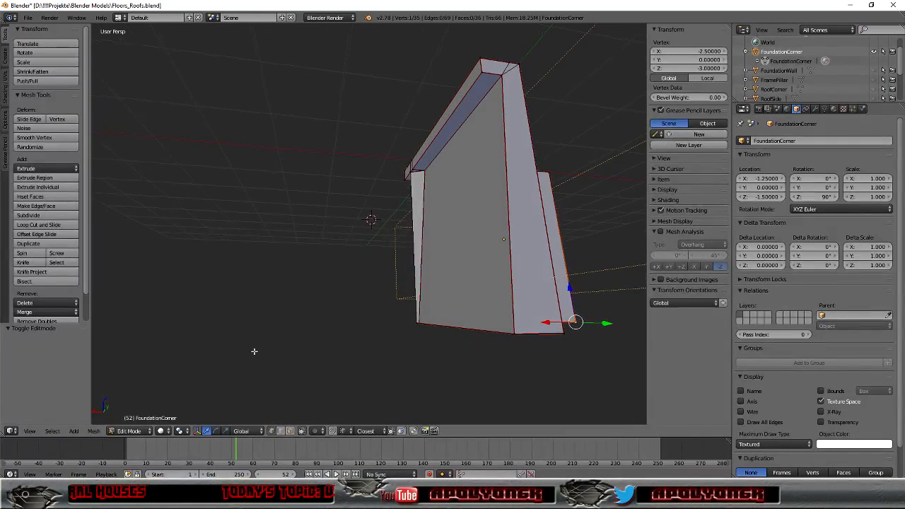
right_click(516, 332)
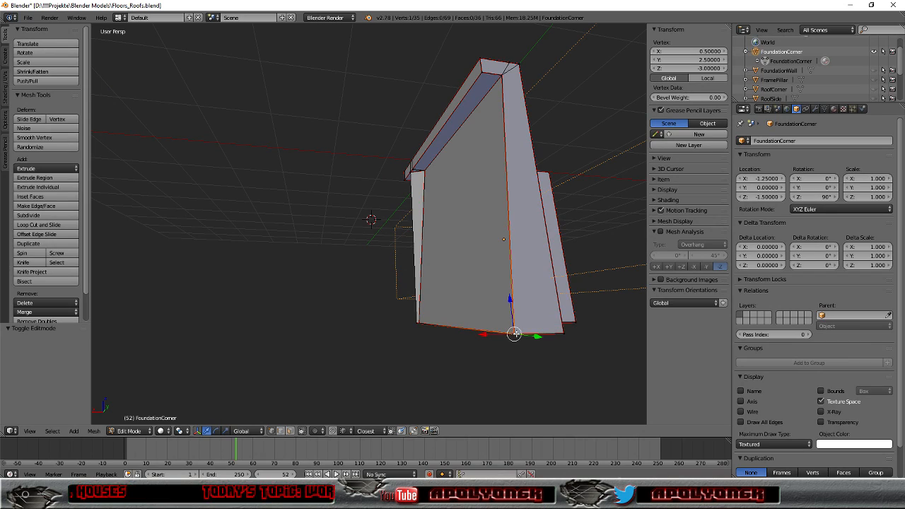
right_click(565, 333)
left_click(705, 51)
type("0")
key("Return")
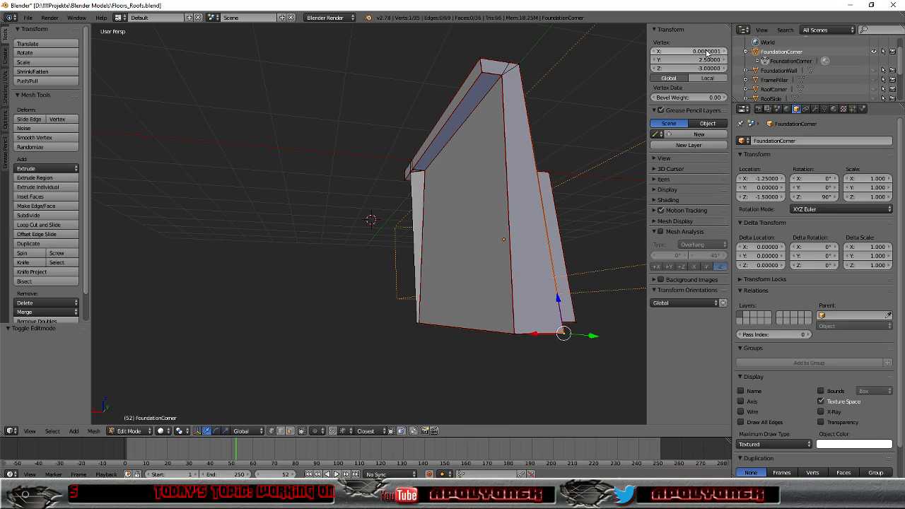
Set the Z coordinate of the inner top vertex at that other end of the corner to 0
right_click(520, 64)
left_click(702, 68)
type("0")
key("Return")
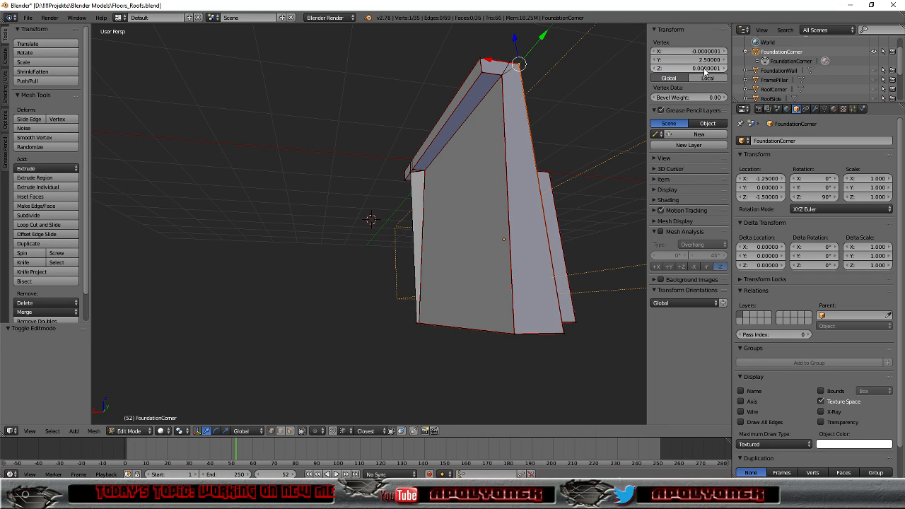
Check the coordinates of the remaining ledge vertices at that end and examine the overall shape of the corner mesh
right_click(481, 57)
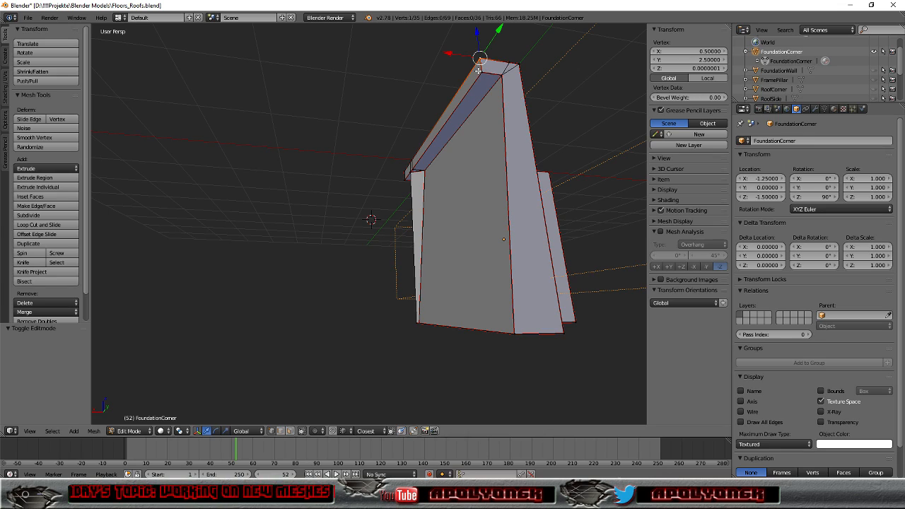
right_click(481, 71)
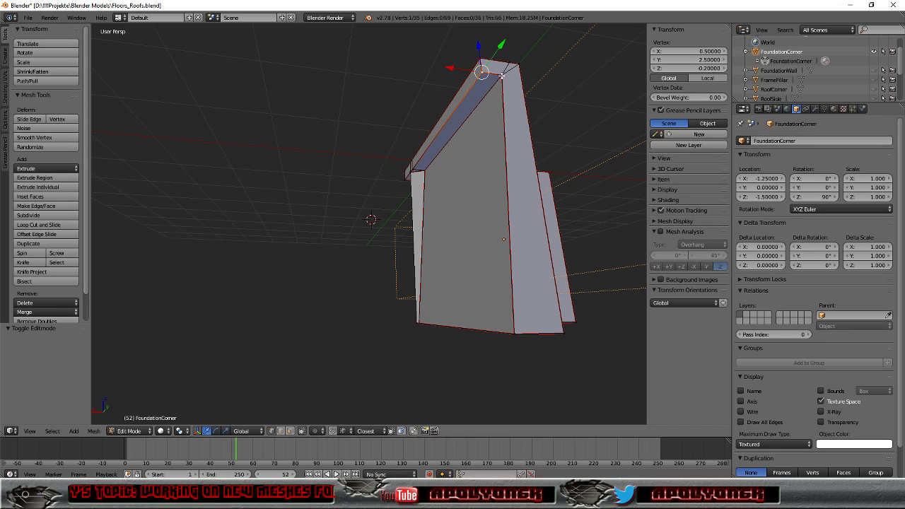
right_click(502, 74)
middle_click_drag(556, 91, 166, 158)
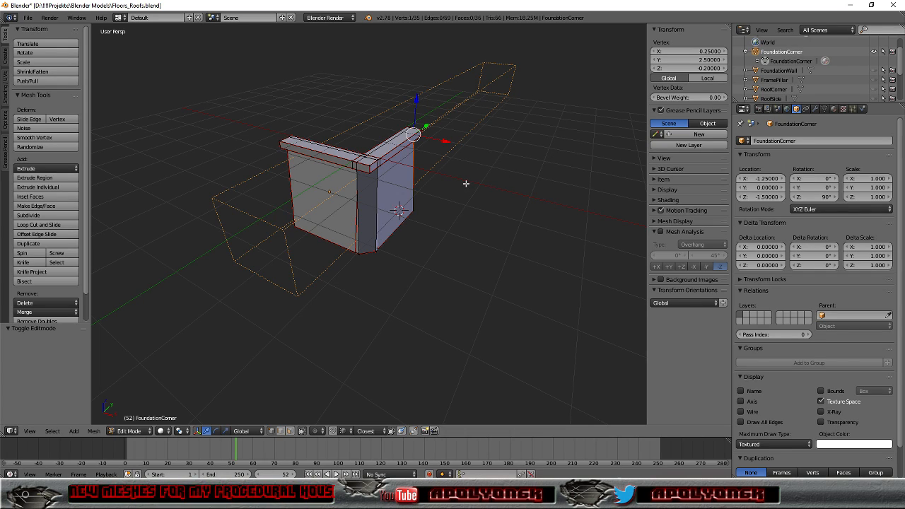
middle_click_drag(477, 191, 520, 173)
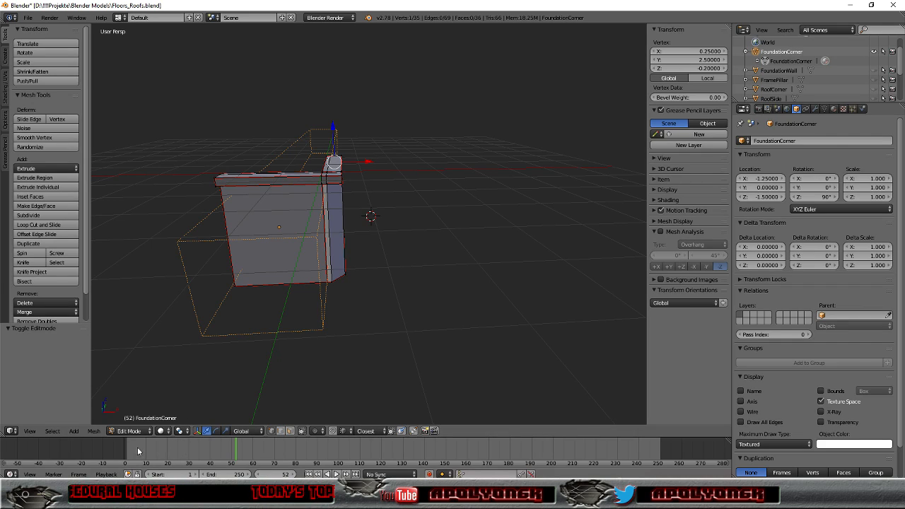
Save the Floors_Roofs Blender file and switch to Unreal to inspect the foundation of ProcHouse3
left_click(29, 19)
left_click(49, 91)
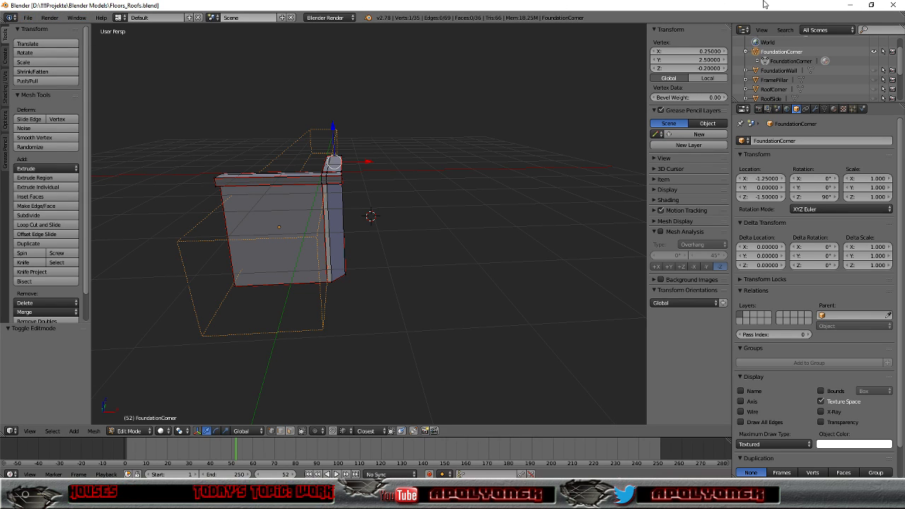
left_click(850, 5)
right_click_drag(416, 150, 505, 170)
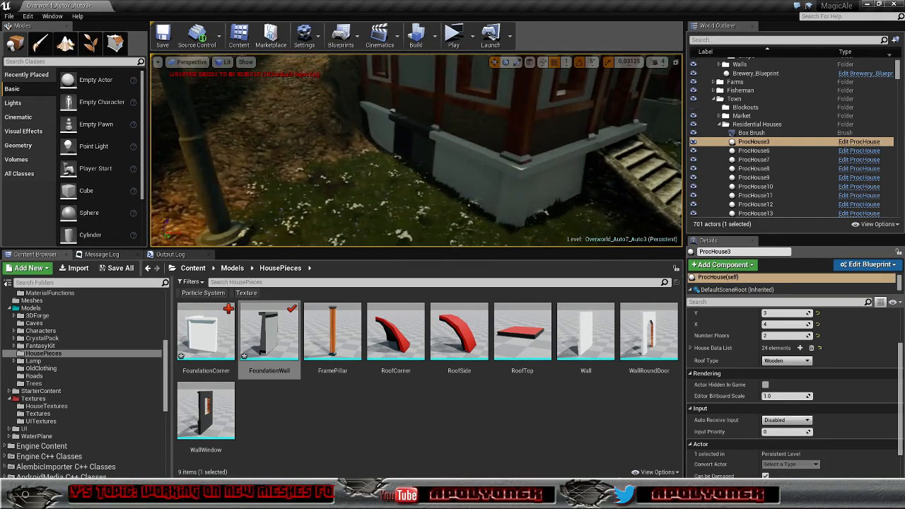
right_click_drag(416, 150, 600, 155)
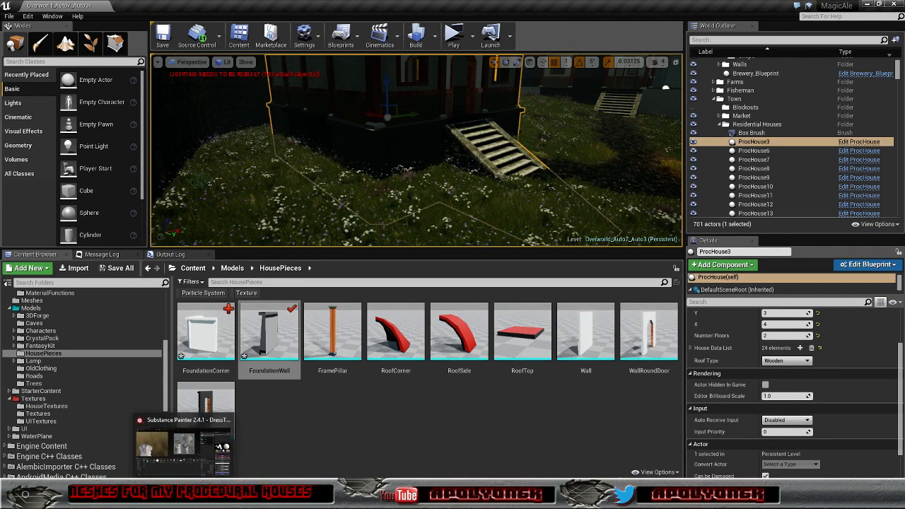
Switch to Substance Painter and start a new project, discarding the changes to the DressTop project
left_click(185, 495)
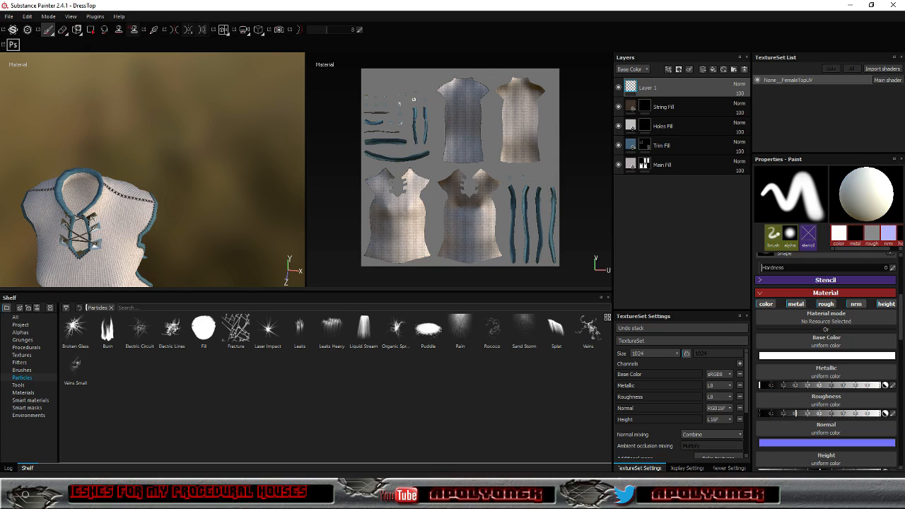
left_click(9, 17)
left_click(18, 30)
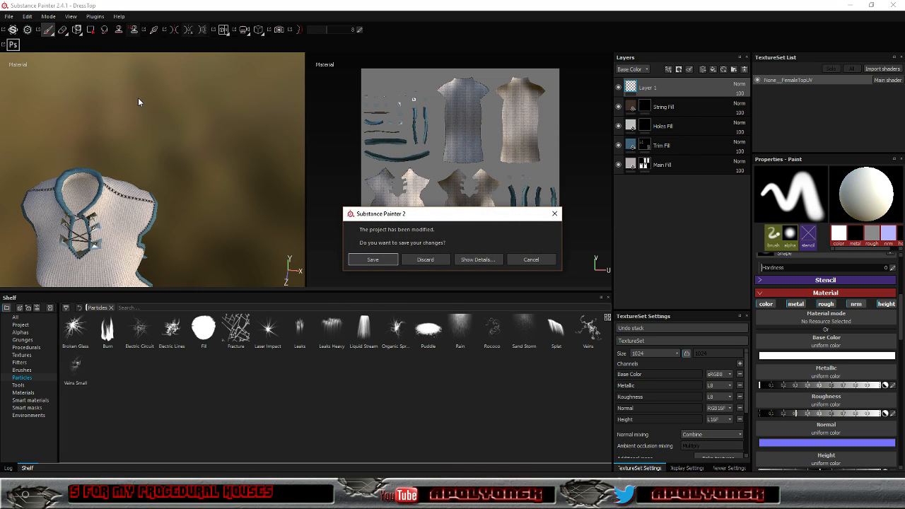
left_click(426, 260)
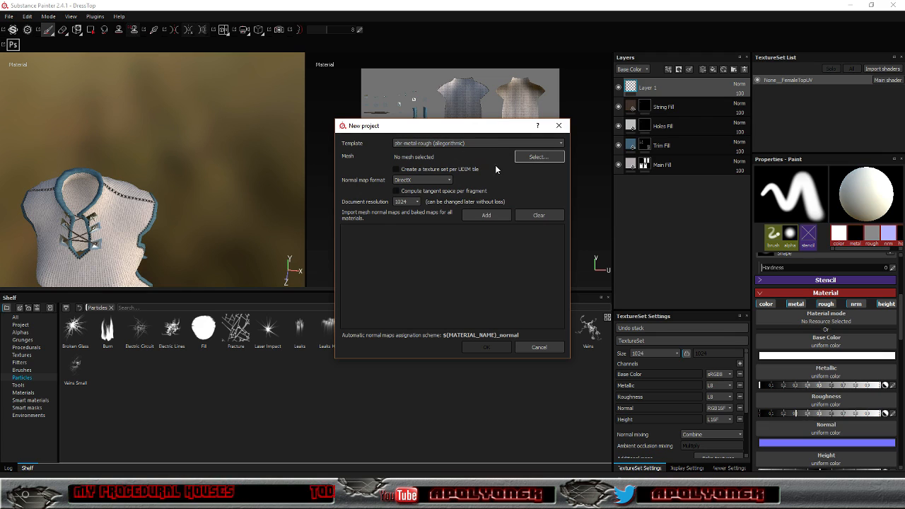
Choose FoundationWall.fbx from the HousePieces folder as the mesh and create the project with the pbr-metal-rough template
left_click(533, 157)
double_click(558, 209)
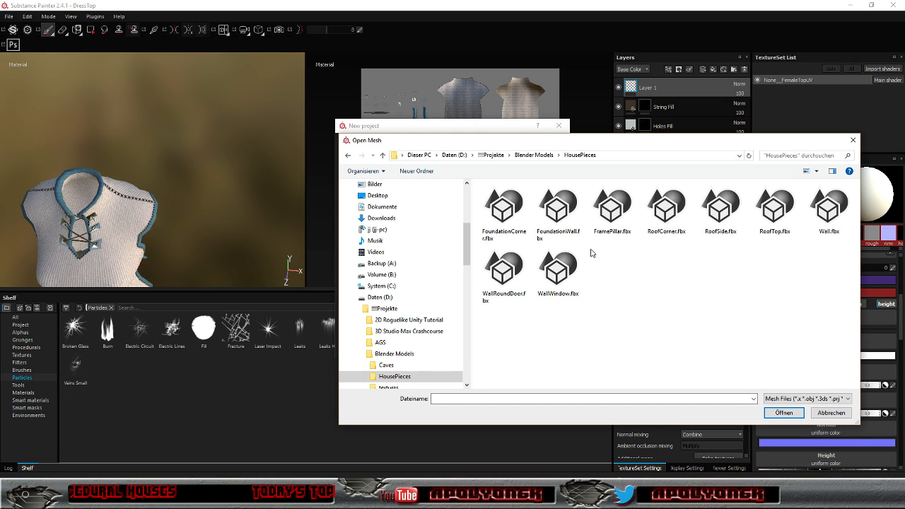
double_click(554, 215)
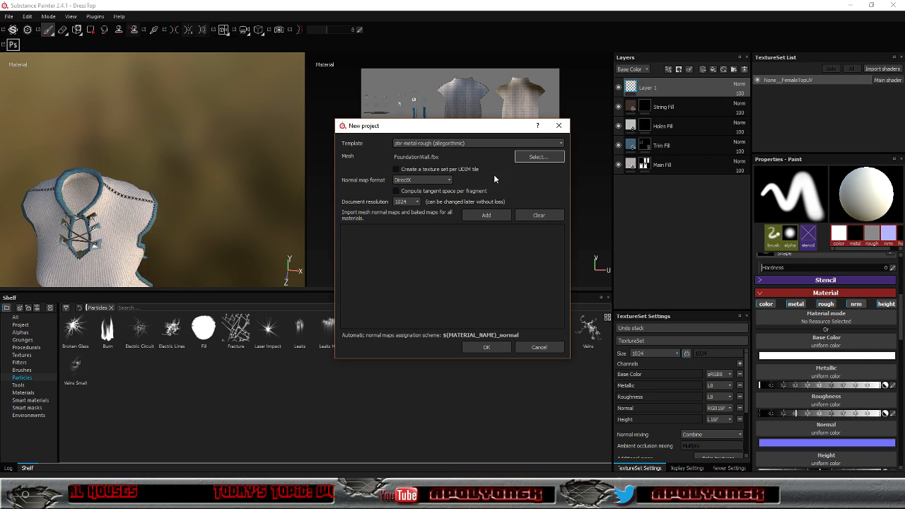
left_click(487, 347)
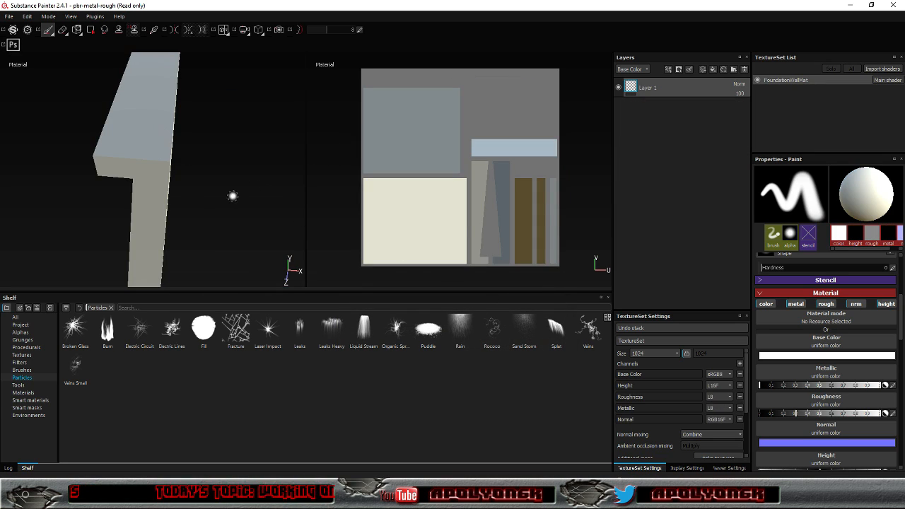
Examine the imported foundation wall mesh from several sides, including its ledge and underside
scroll(215, 173, "up", 4)
scroll(215, 174, "up", 2)
scroll(238, 178, "down", 2)
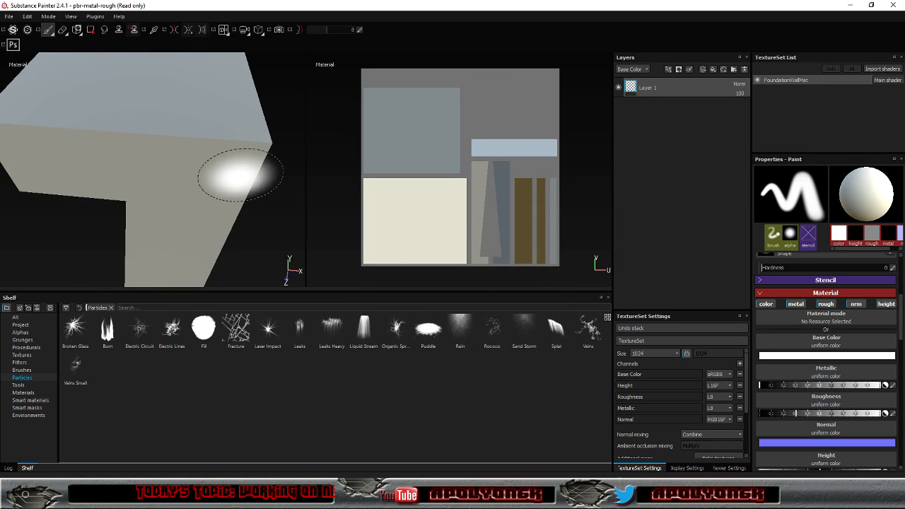
scroll(242, 178, "down", 8)
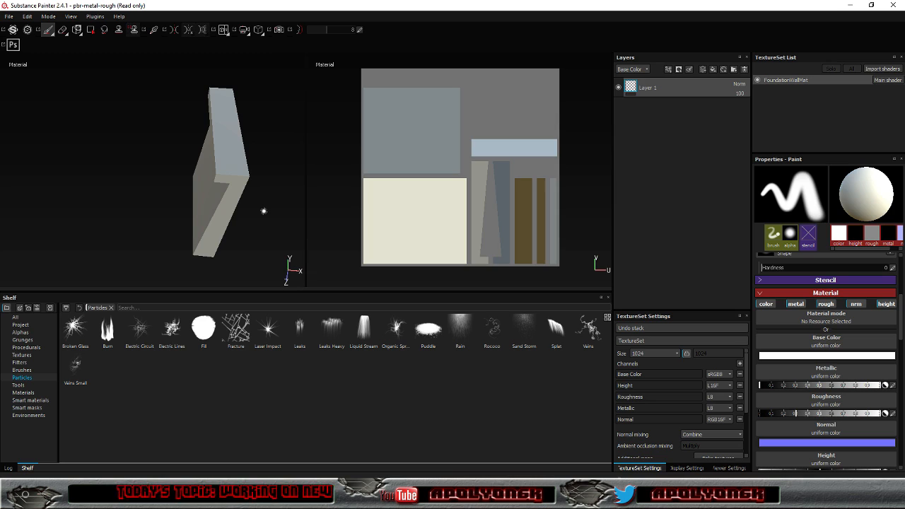
right_click(268, 220)
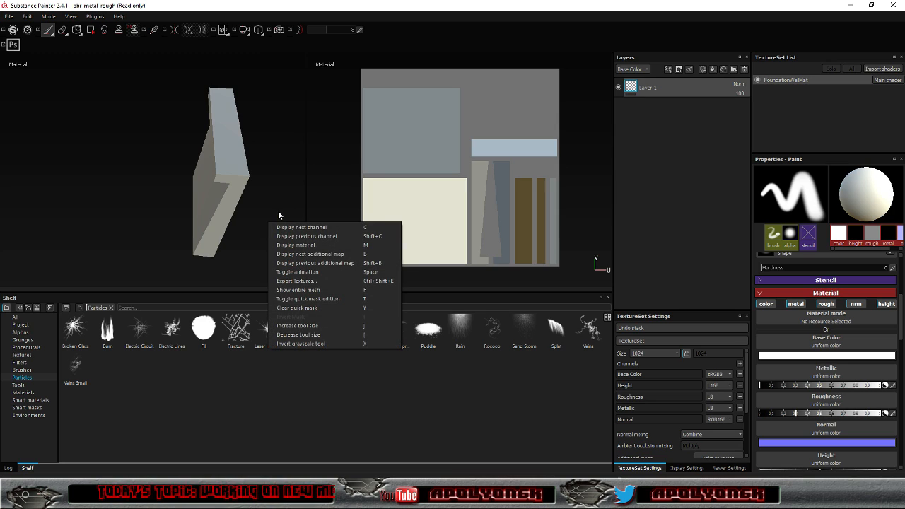
left_click(265, 212)
mouse_move(264, 212)
left_mouse_down("alt")
mouse_move(292, 194)
mouse_move(230, 208)
mouse_move(302, 141)
mouse_move(359, 145)
mouse_move(451, 178)
mouse_move(448, 148)
mouse_move(354, 174)
left_mouse_up("alt")
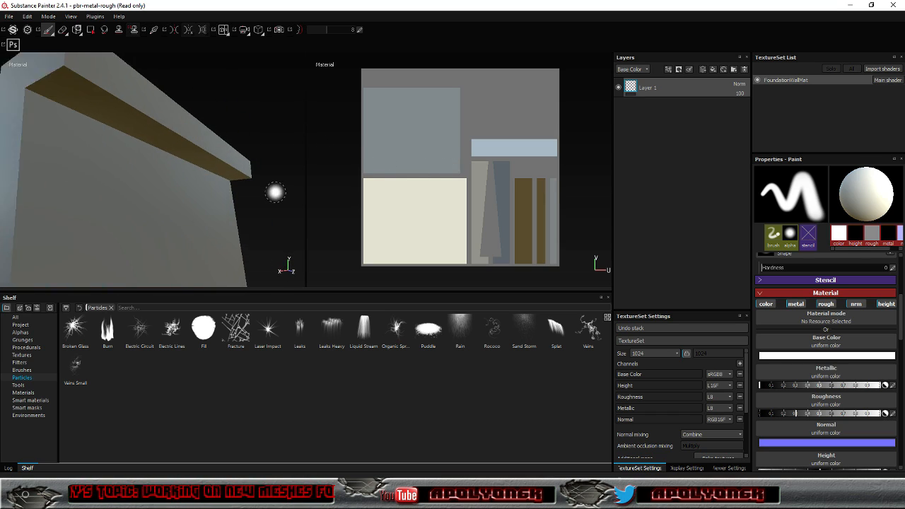
scroll(276, 191, "down", 3)
mouse_move(248, 182)
left_mouse_down("alt")
mouse_move(269, 198)
mouse_move(263, 233)
mouse_move(248, 214)
mouse_move(259, 204)
left_mouse_up("alt")
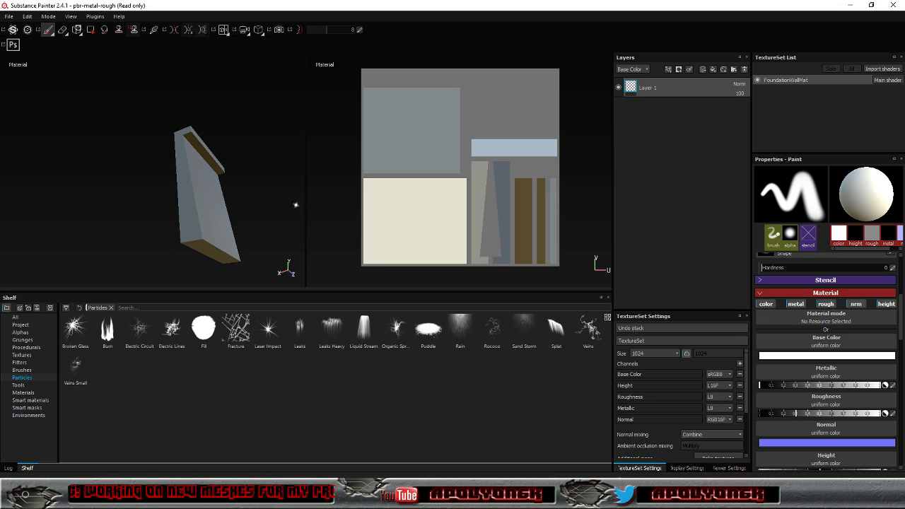
Delete the default Layer 1 and add four fill layers to the foundation wall's texture set
right_click(656, 88)
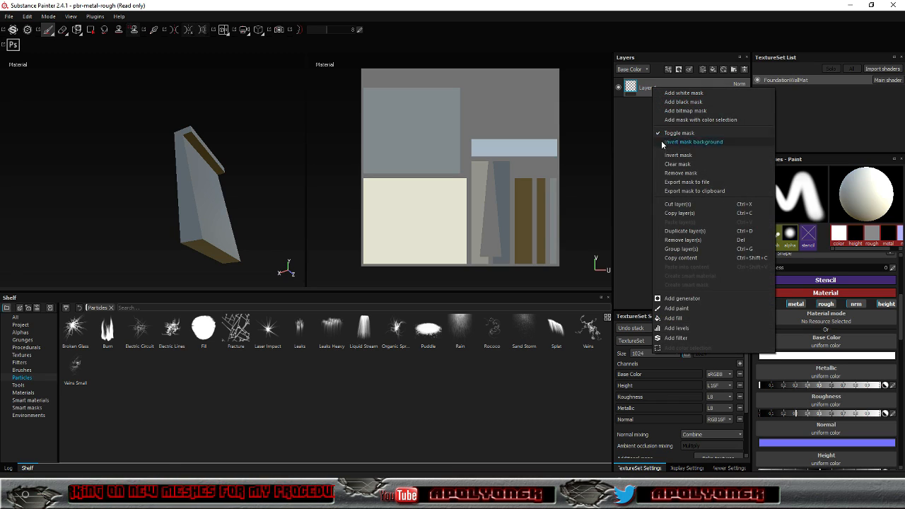
left_click(682, 240)
left_click(713, 69)
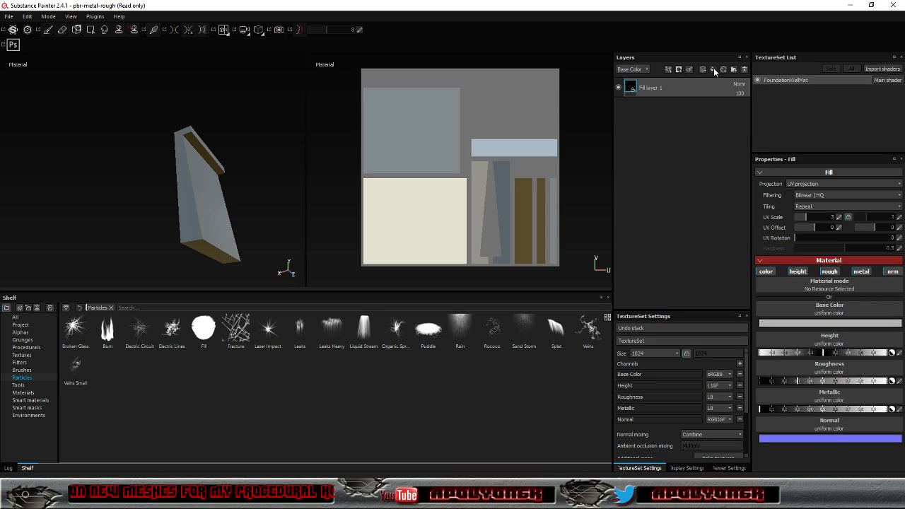
left_click(713, 70)
left_click(713, 69)
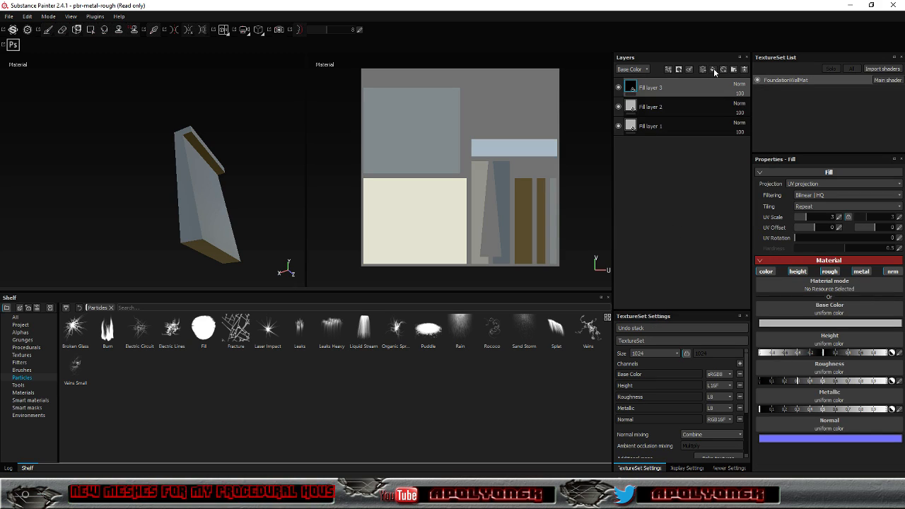
left_click(714, 70)
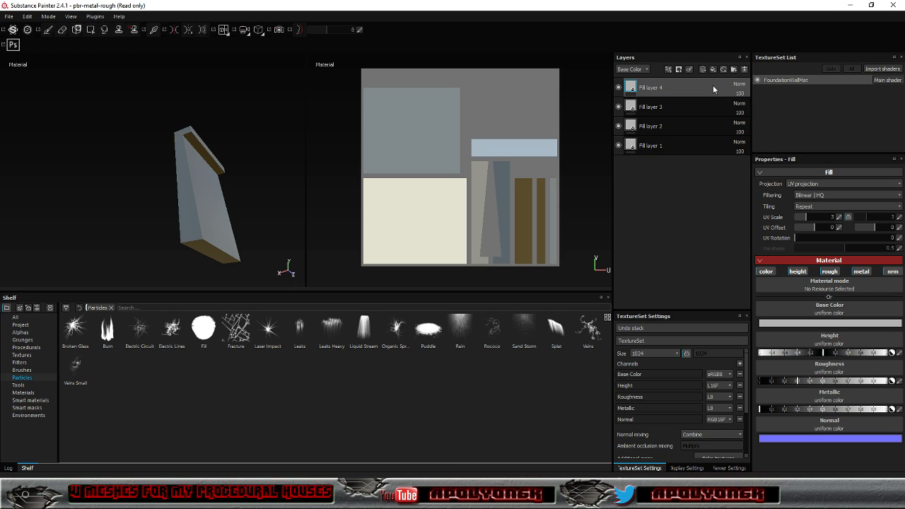
Remove the surplus Fill layer 1 from the layer stack
left_click(675, 143)
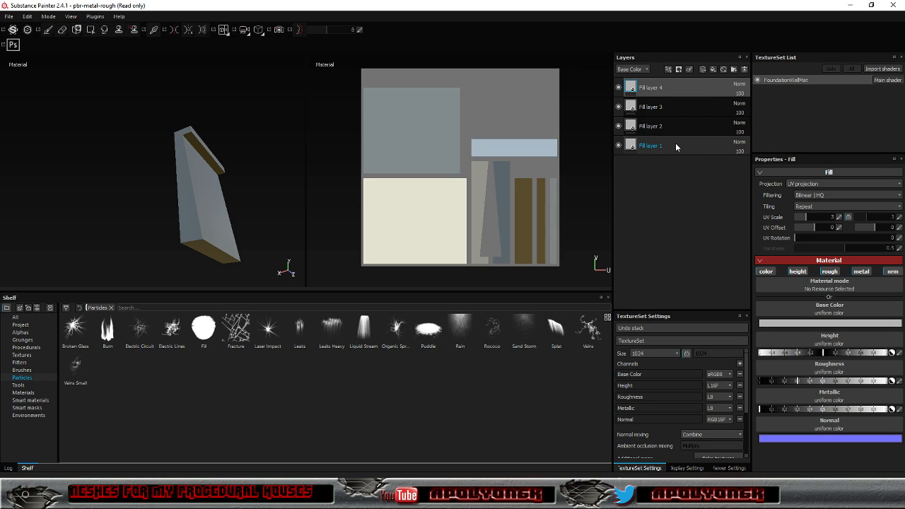
right_click(675, 143)
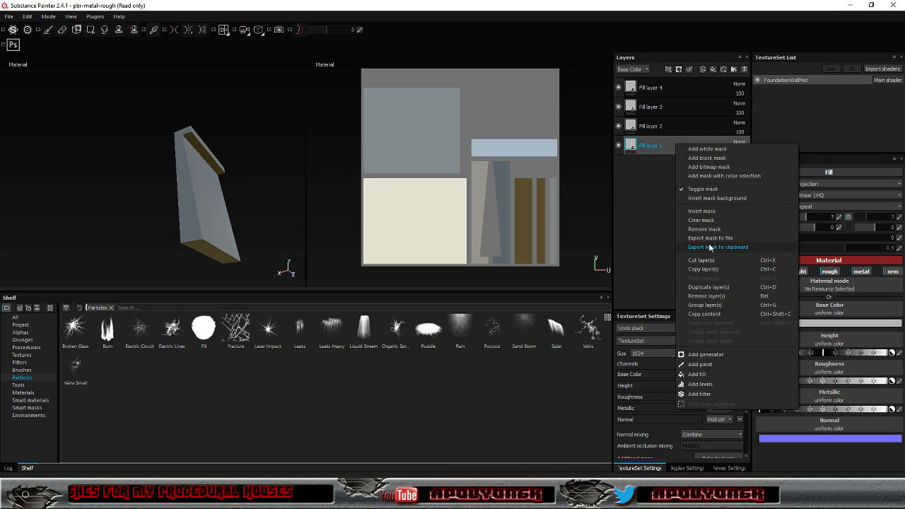
left_click(721, 298)
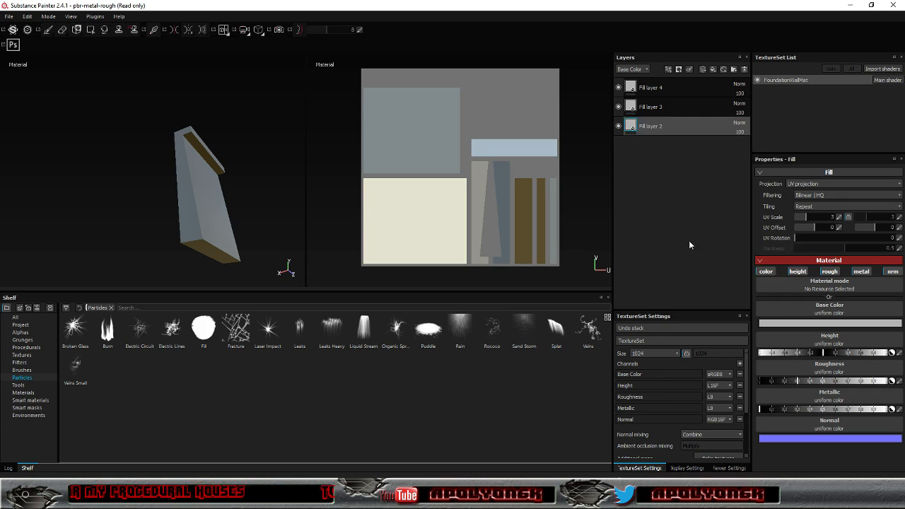
Add a black mask to Fill layer 2 and polygon-fill the UV islands of the wall's back, tapered sides and underside
right_click(661, 129)
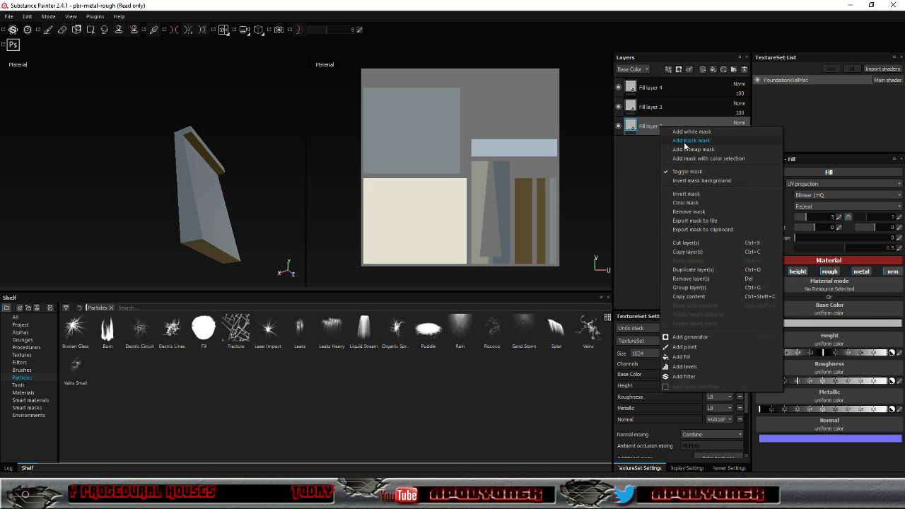
left_click(683, 145)
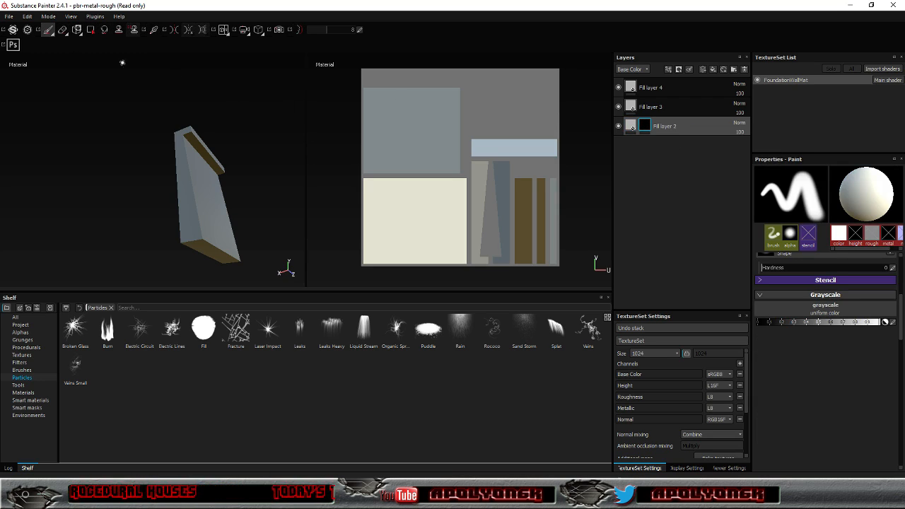
left_click(92, 31)
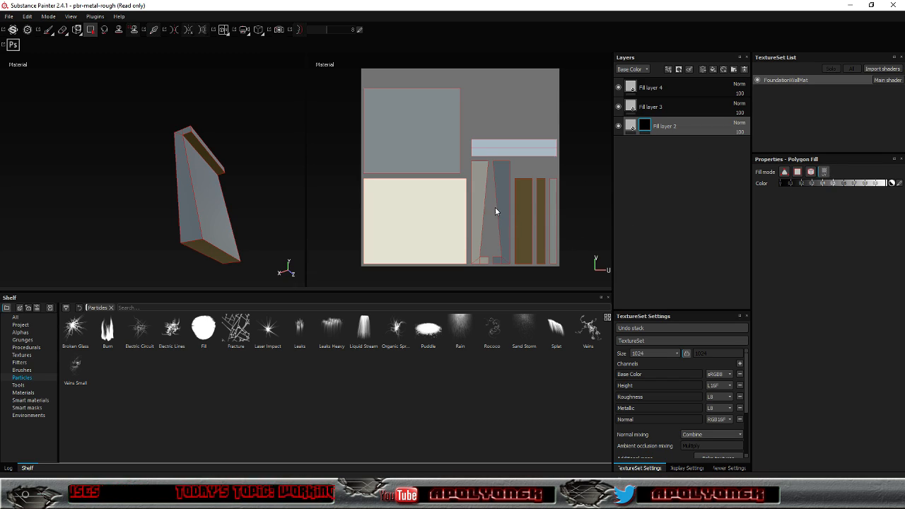
left_click(478, 207)
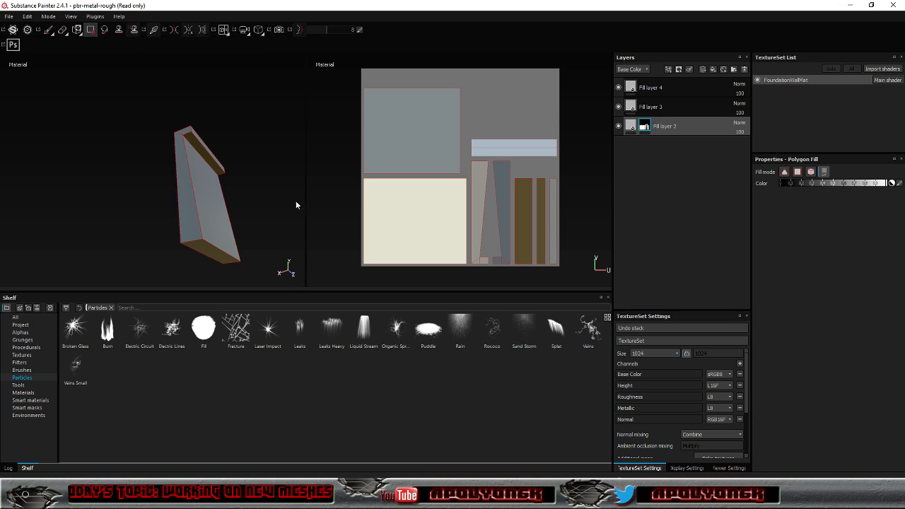
Display the Base Color channel in the 3D and UV views instead of the full material
right_click(267, 169)
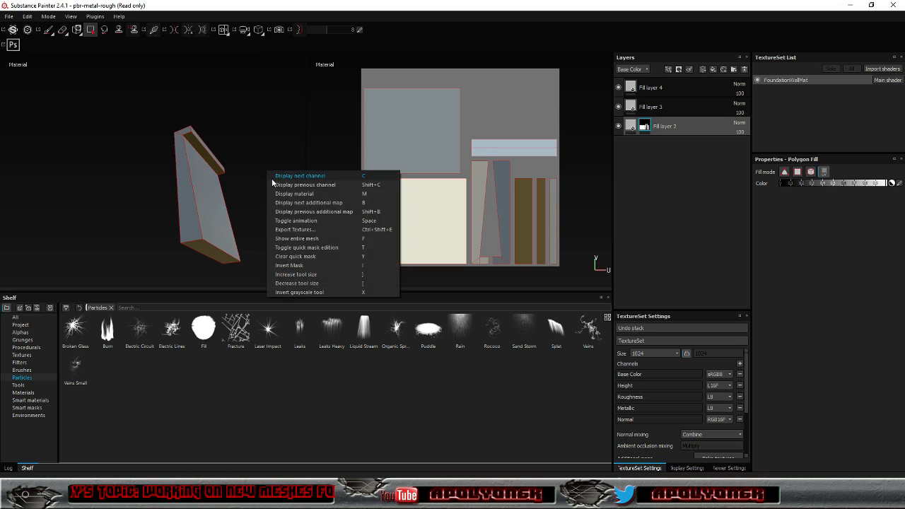
left_click(273, 176)
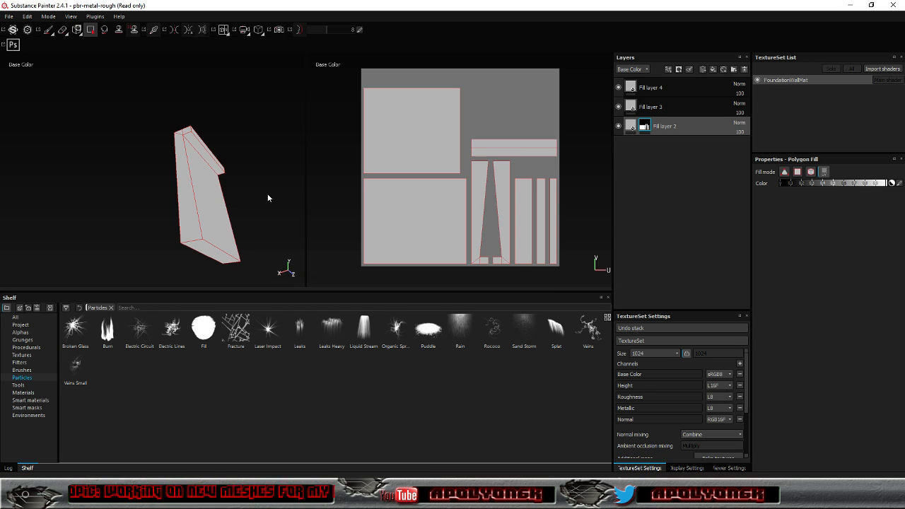
mouse_move(265, 195)
left_mouse_down("alt")
mouse_move(365, 243)
mouse_move(333, 229)
mouse_move(269, 168)
mouse_move(249, 188)
left_mouse_up("alt")
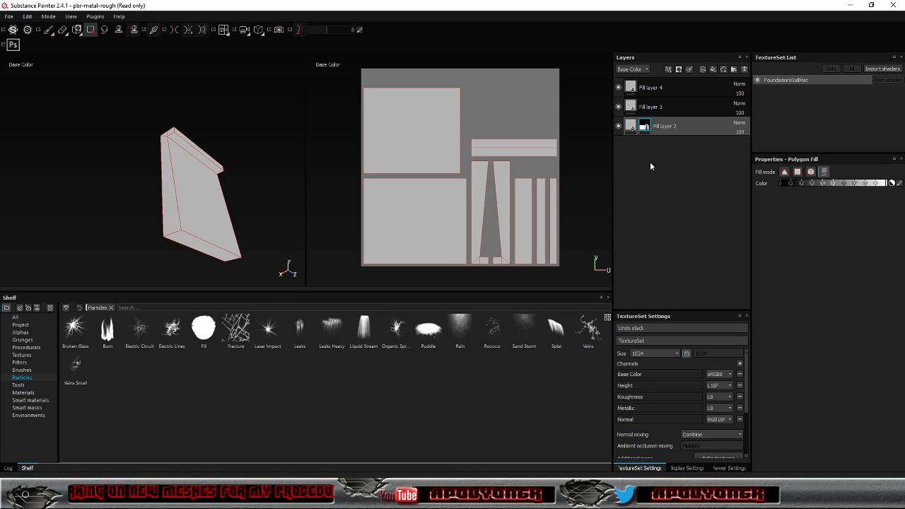
Set Fill layer 2's base color to black and raise its roughness to the maximum
left_click(631, 127)
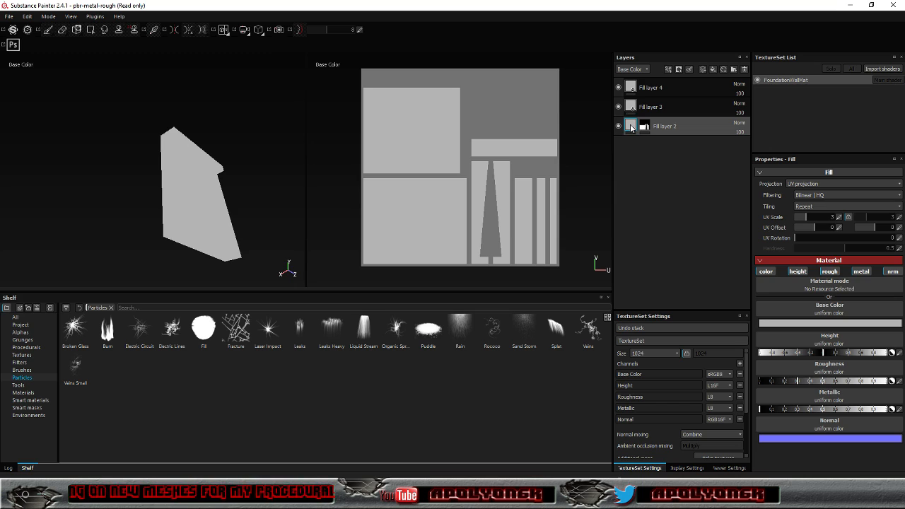
left_click(829, 324)
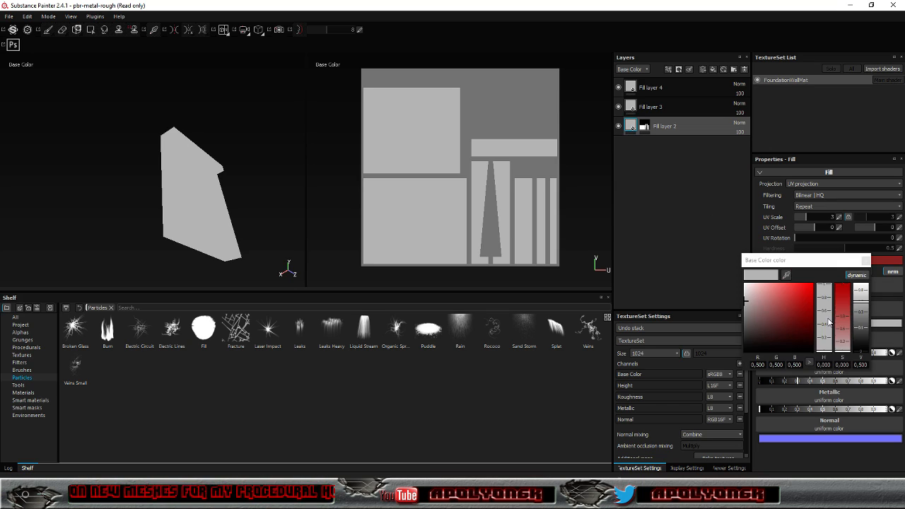
left_click_drag(752, 302, 739, 353)
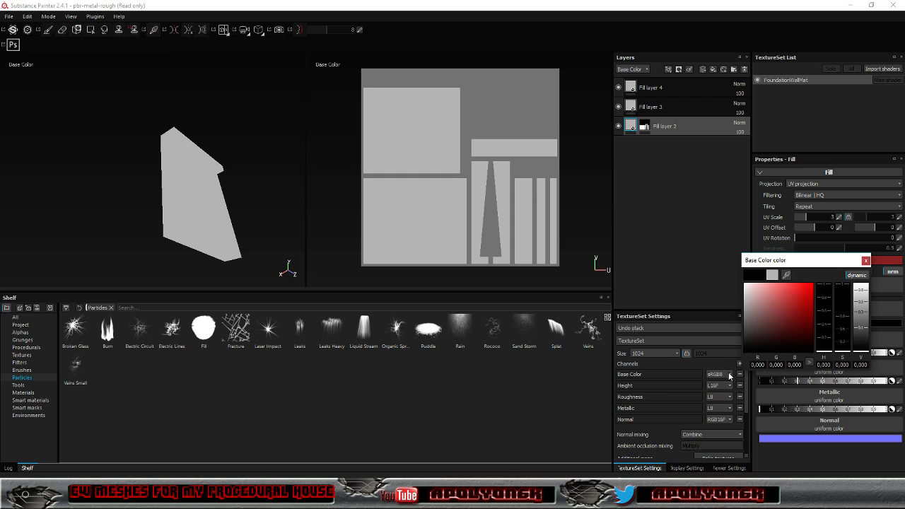
left_click(865, 260)
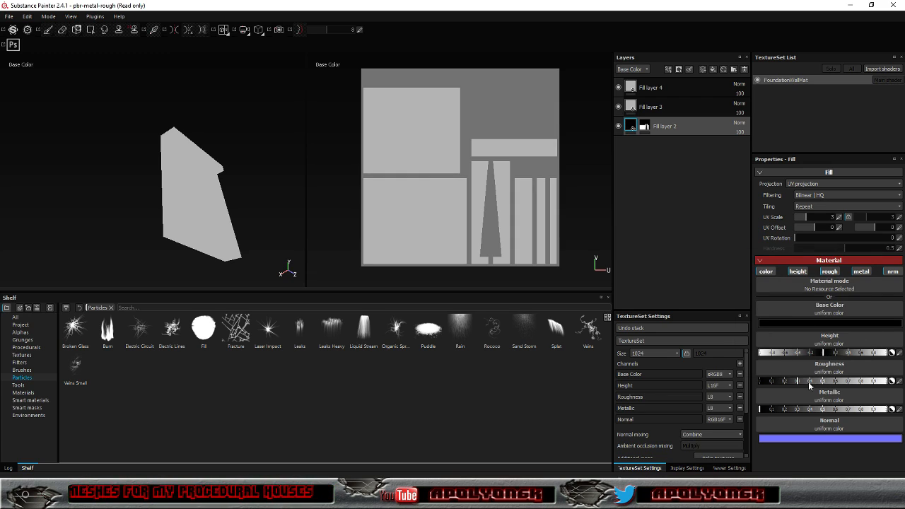
left_click_drag(799, 382, 887, 382)
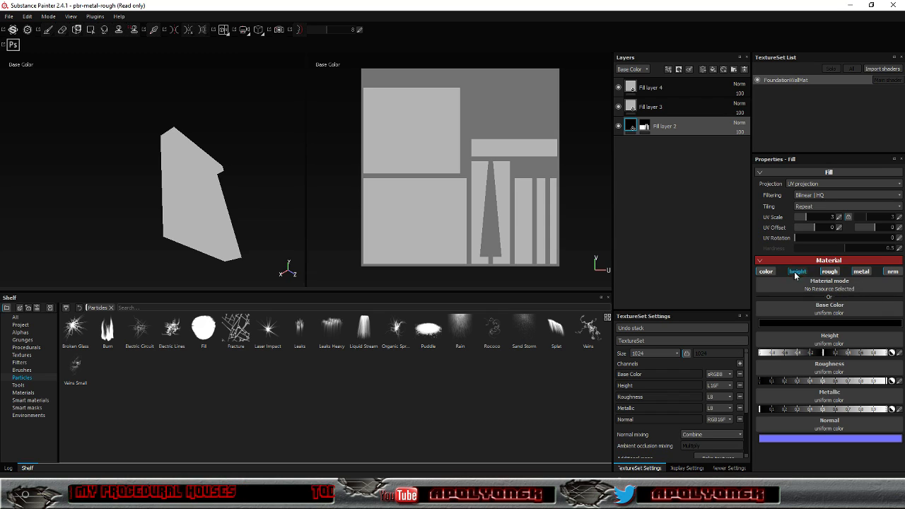
Add a black mask to Fill layer 3 and polygon-fill the UV island of the wall's large front face
right_click(637, 104)
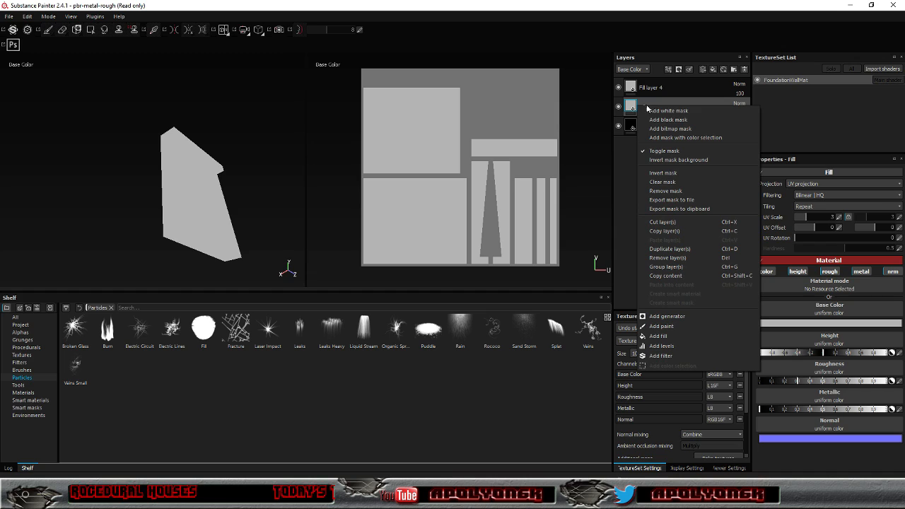
left_click(691, 120)
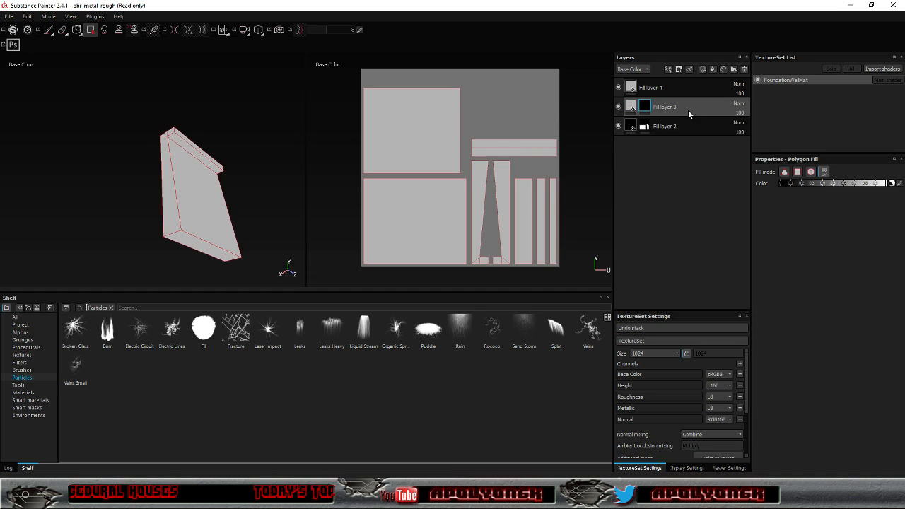
left_click(823, 173)
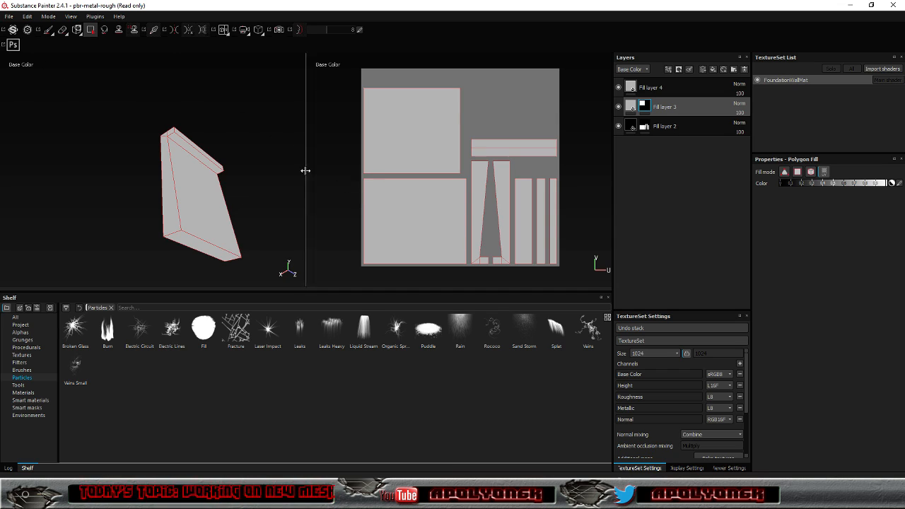
Add a black mask to Fill layer 4 and polygon-fill the UV islands of the ledge, including its two narrow strips
double_click(648, 88)
right_click(648, 88)
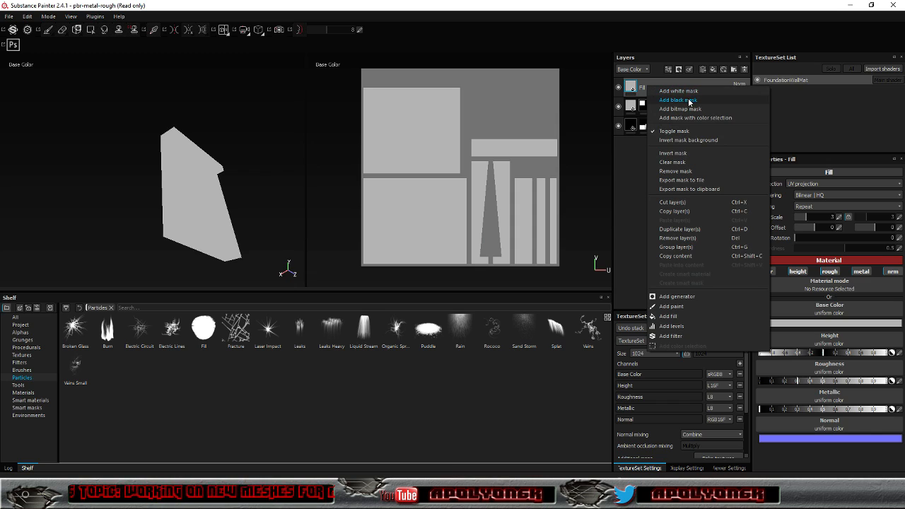
left_click(679, 100)
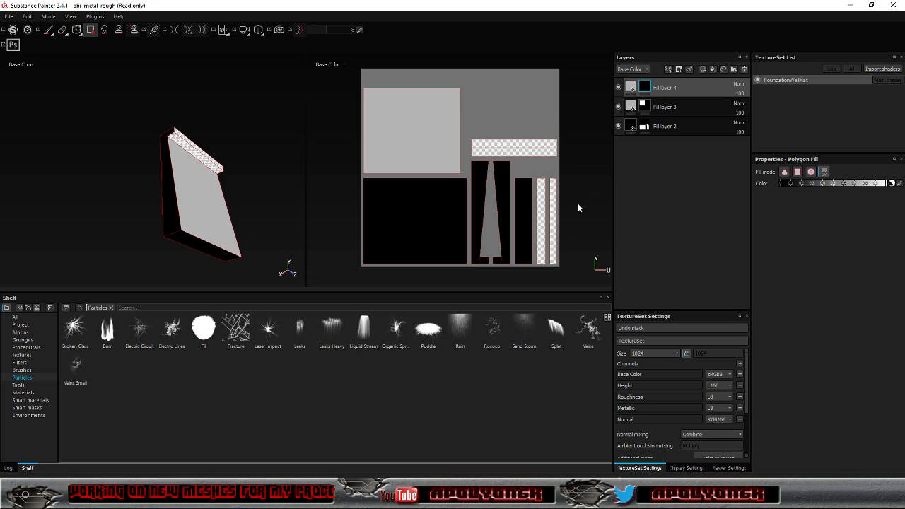
left_click(542, 216)
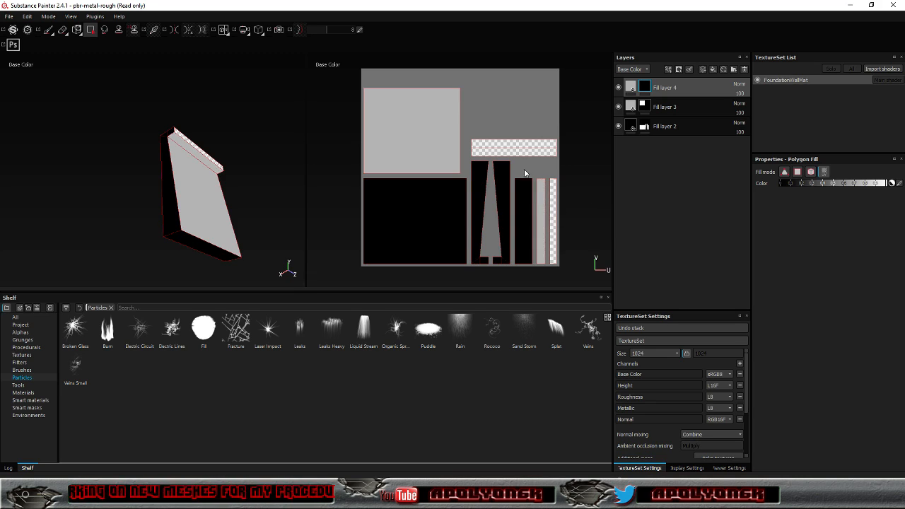
left_click(525, 151)
left_click(553, 193)
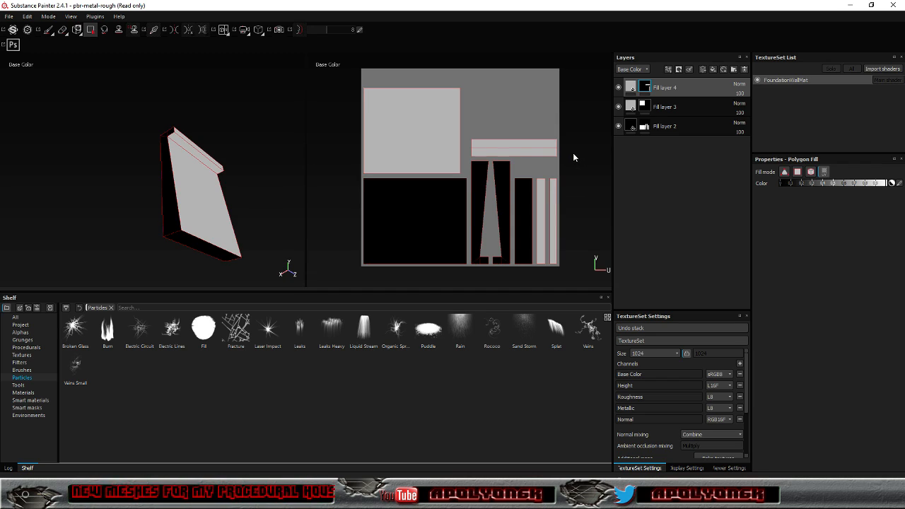
Apply the Mortar wall material to Fill layer 3
left_click(631, 107)
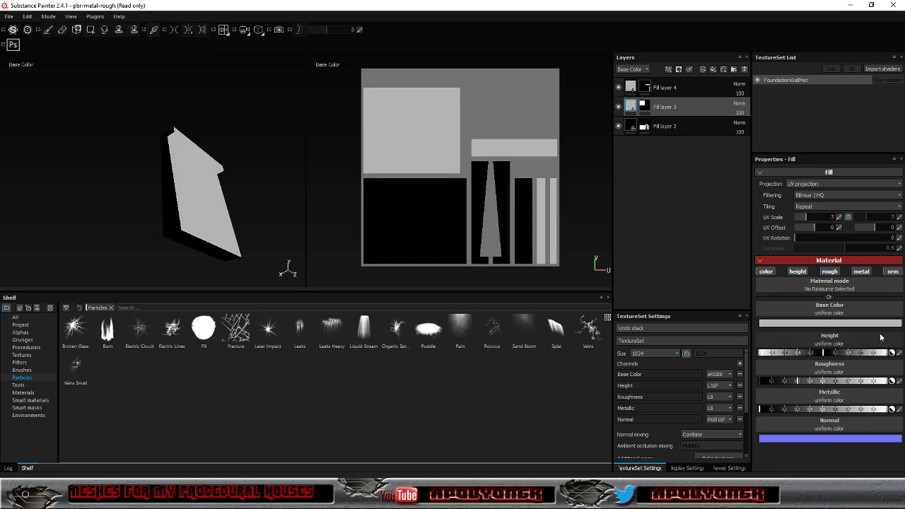
left_click(863, 289)
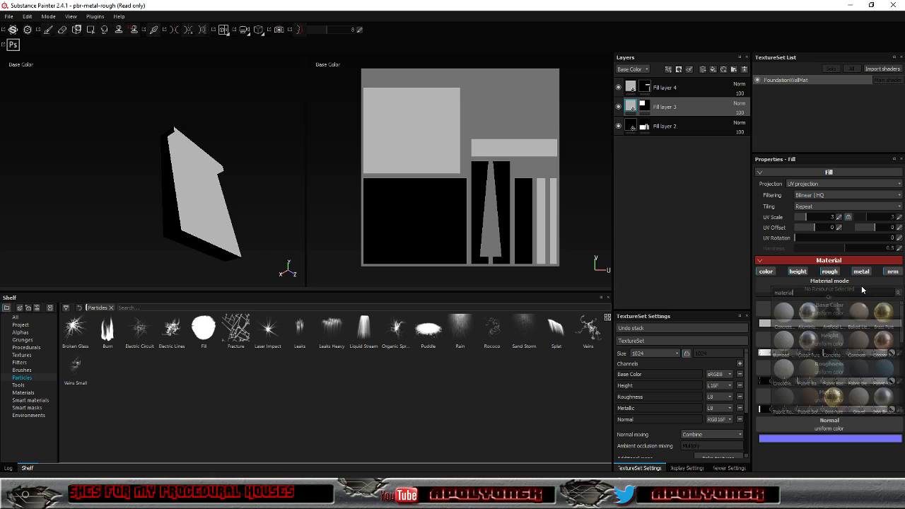
scroll(846, 329, "down", 5)
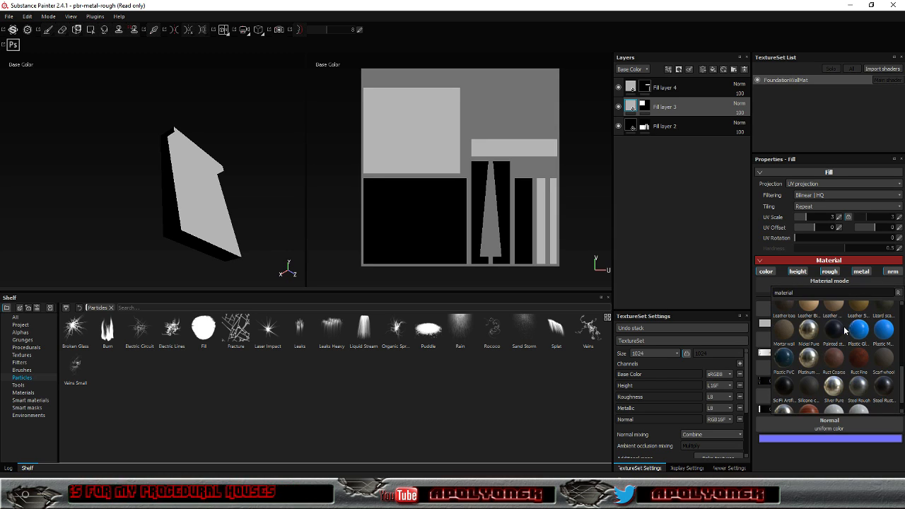
scroll(826, 338, "up", 4)
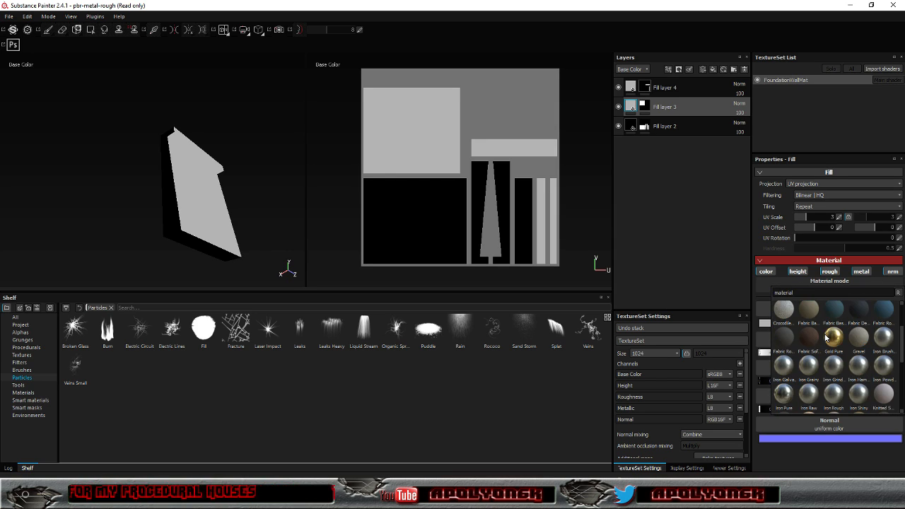
scroll(826, 338, "down", 5)
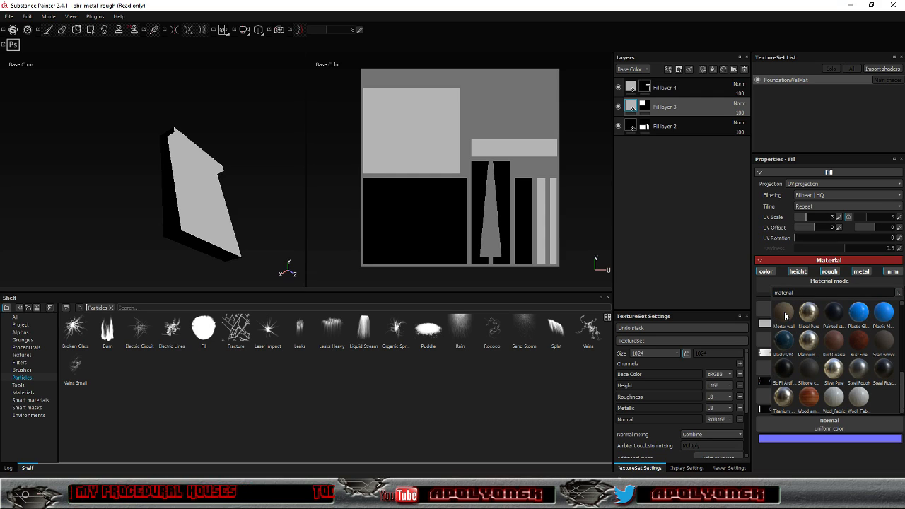
left_click(785, 316)
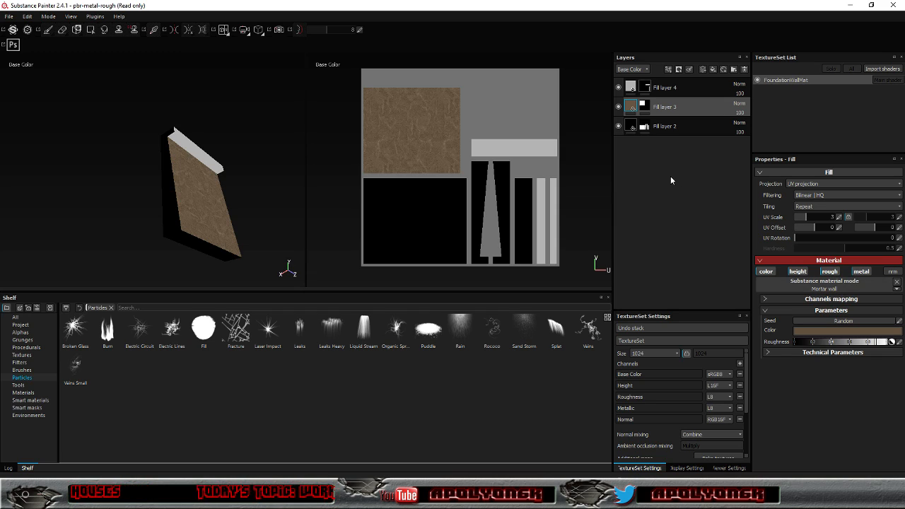
Apply the Concrete Smooth material to Fill layer 4
left_click(658, 89)
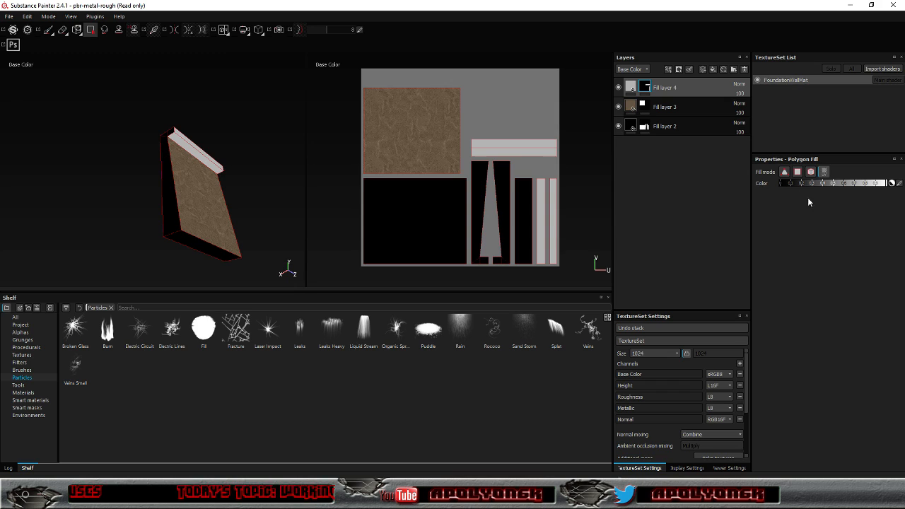
left_click(631, 88)
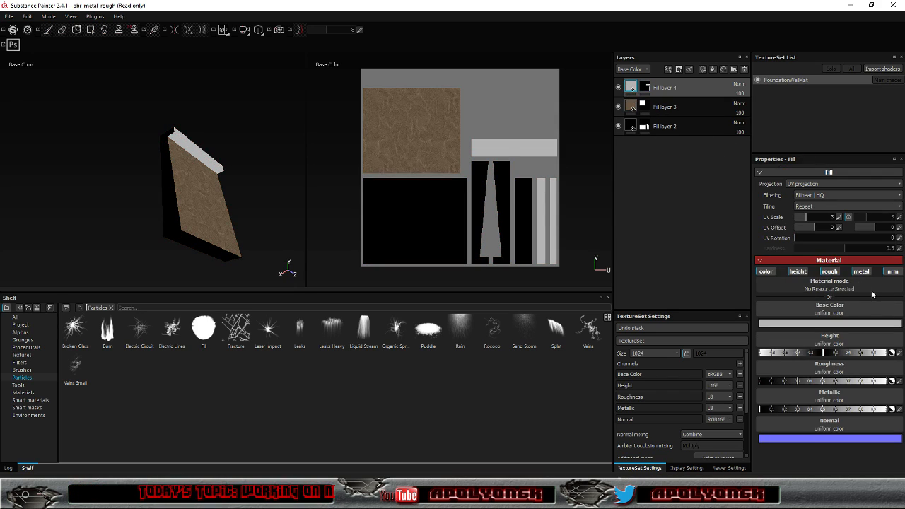
left_click(878, 288)
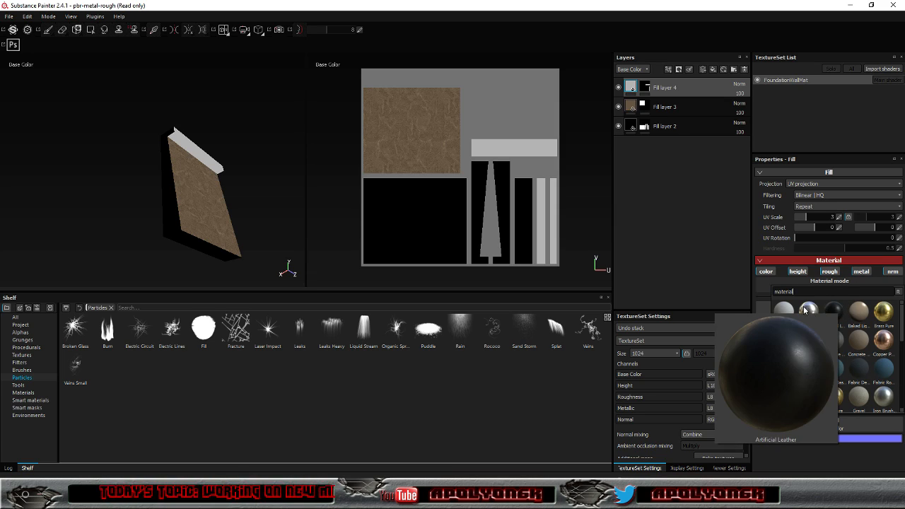
mouse_move(784, 310)
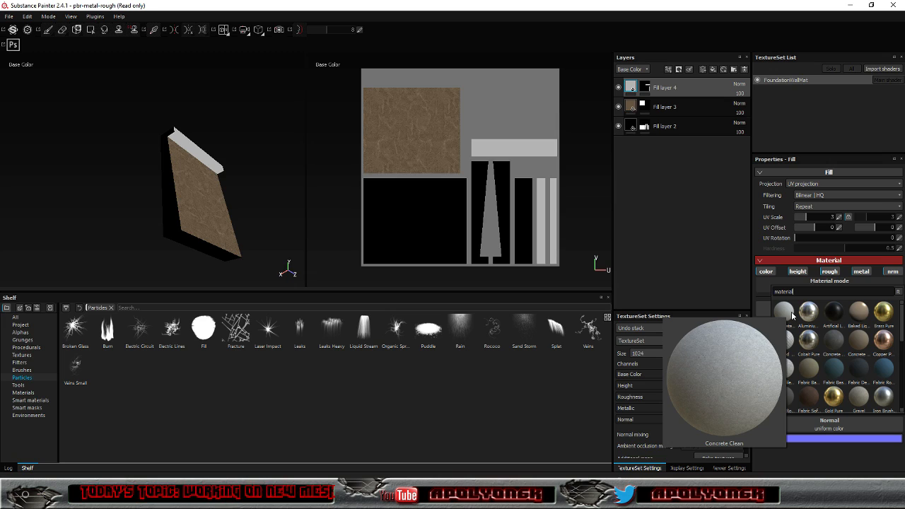
mouse_move(836, 338)
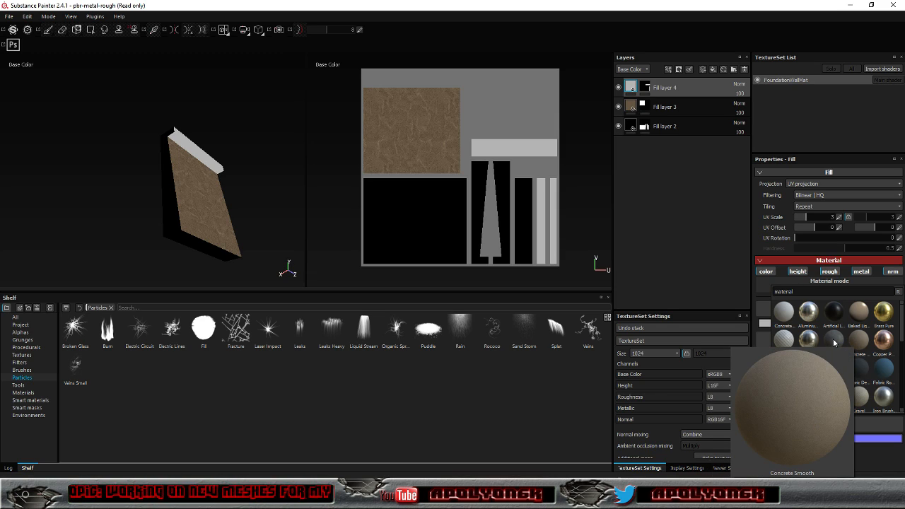
left_click(856, 338)
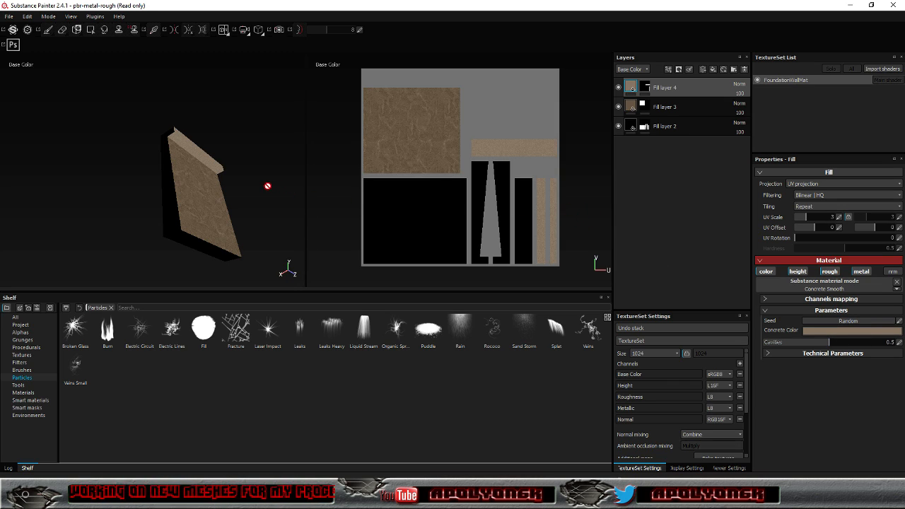
Examine the textured wall face and ledge from several angles and in an Iray render, returning to the painting view
mouse_move(262, 191)
left_mouse_down("alt")
mouse_move(243, 218)
mouse_move(183, 262)
mouse_move(187, 271)
mouse_move(258, 190)
mouse_move(190, 167)
mouse_move(161, 202)
left_mouse_up("alt")
scroll(182, 210, "up", 3)
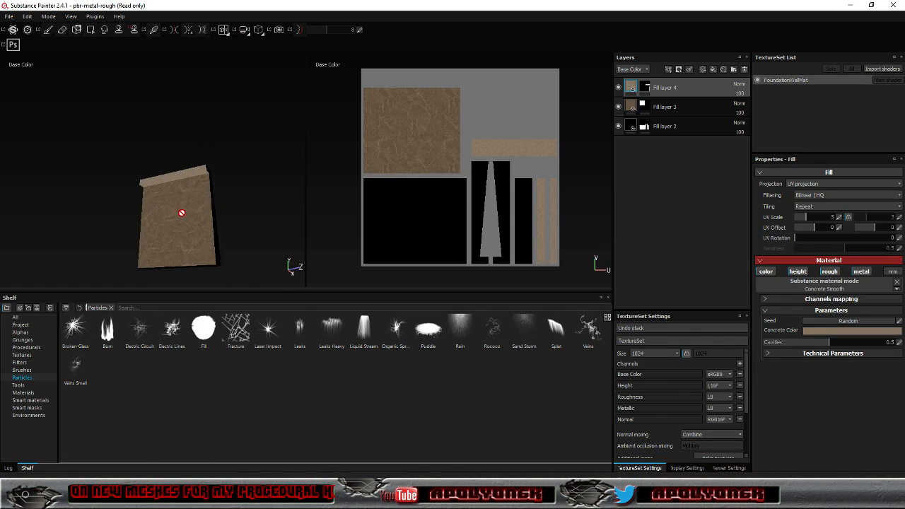
scroll(186, 210, "up", 4)
left_click_drag(177, 214, 185, 274, "alt")
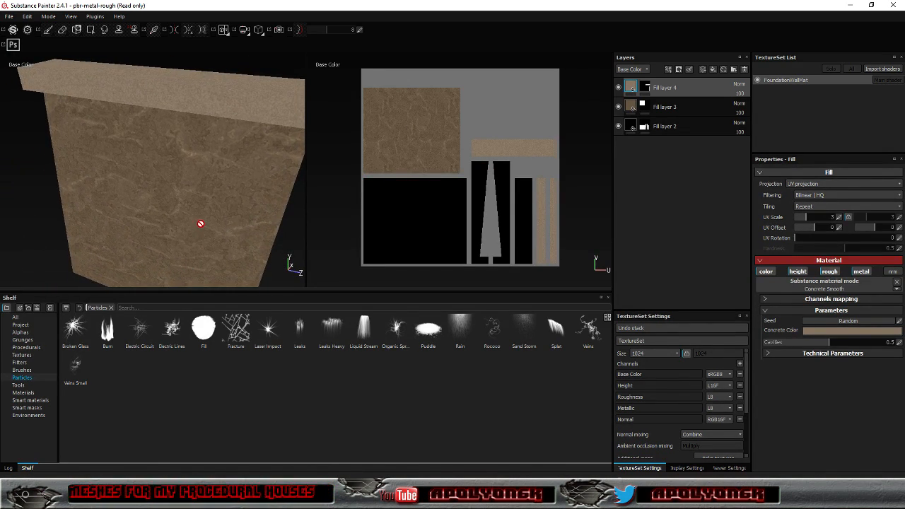
scroll(201, 222, "down", 3)
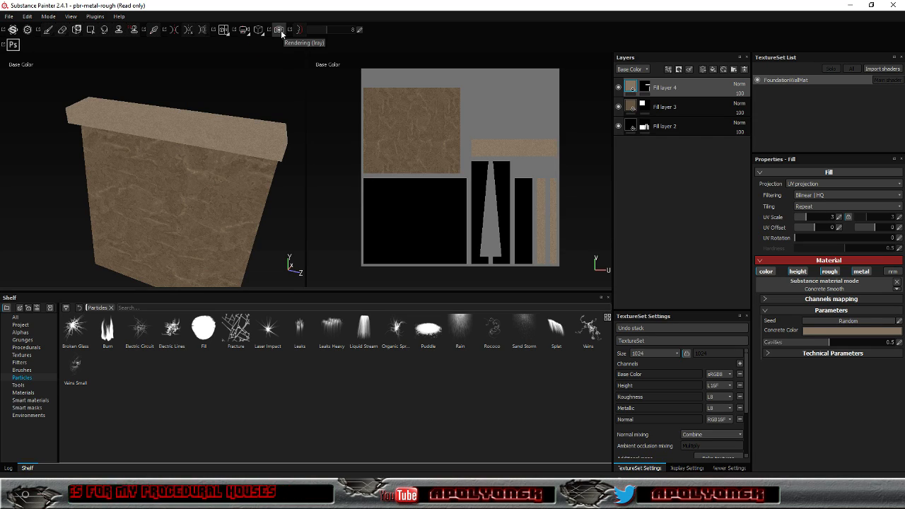
left_click(276, 33)
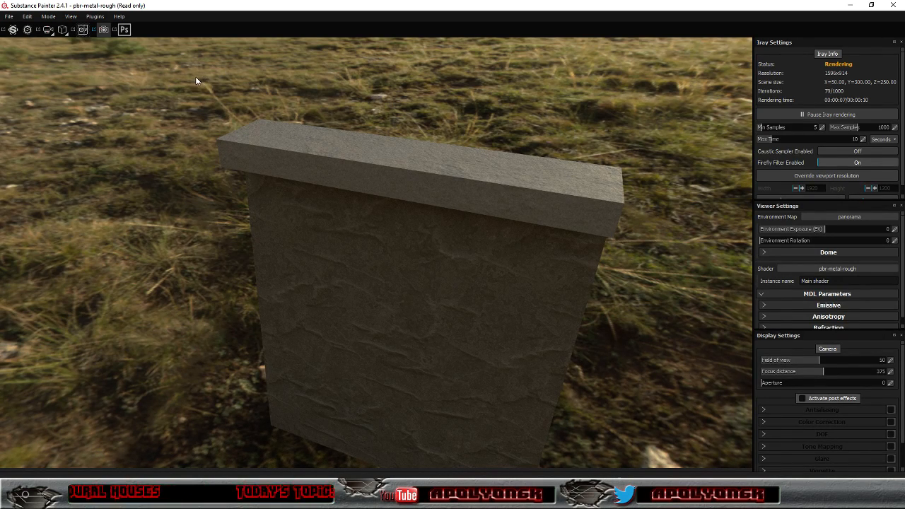
left_click(103, 30)
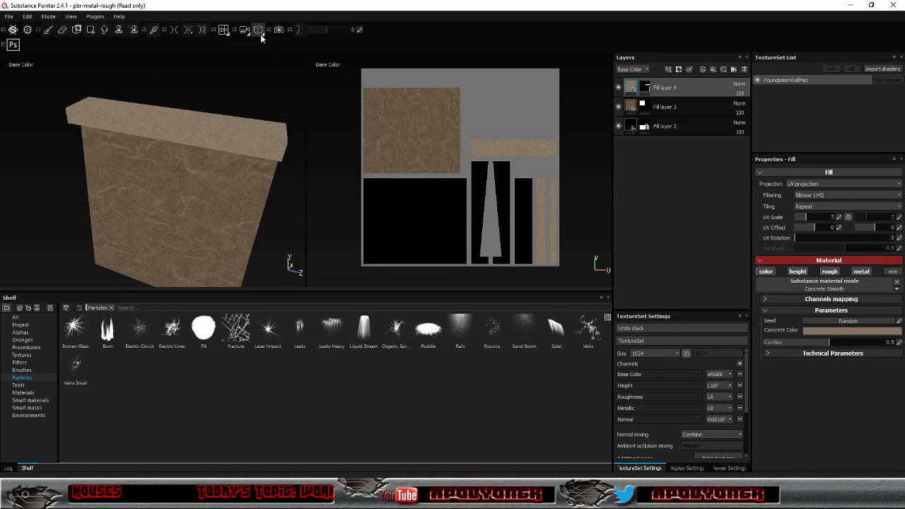
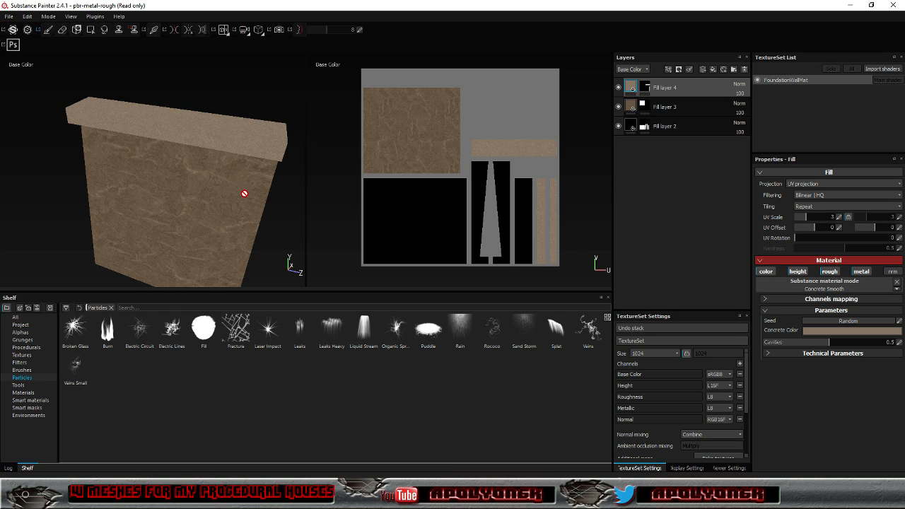
left_click_drag(246, 198, 279, 196, "alt")
left_click_drag(317, 76, 303, 192, "alt")
scroll(275, 181, "up", 2)
scroll(275, 181, "down", 4)
scroll(275, 181, "down", 1)
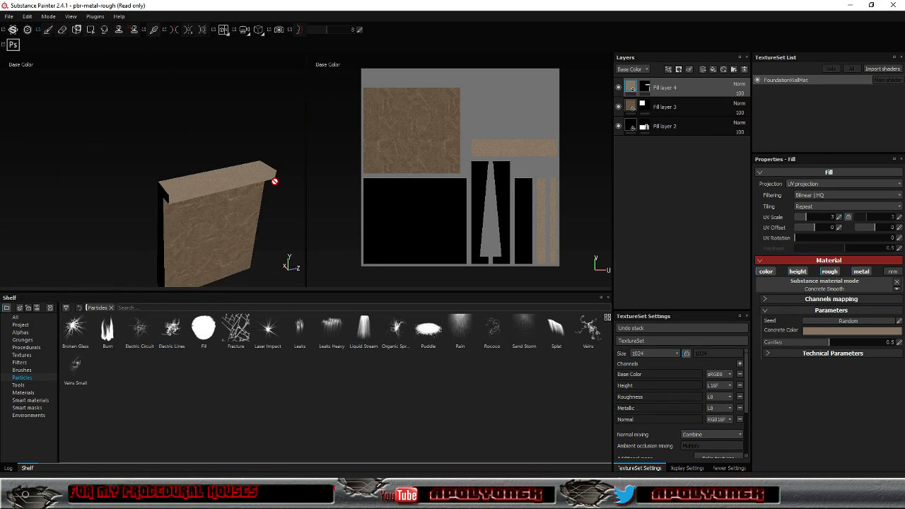
Open the texture export and set its output folder to HousePieces inside Blender Models in the projects folder on drive D
left_click(8, 16)
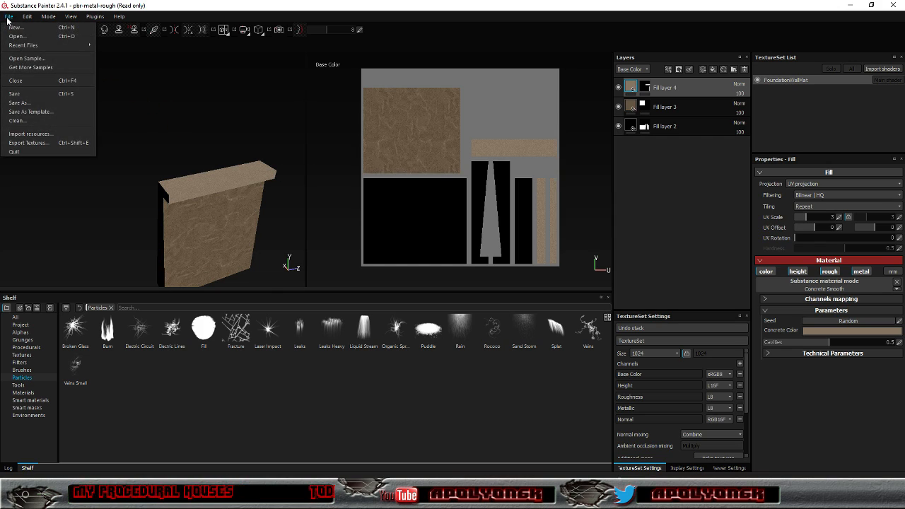
left_click(29, 143)
left_click(427, 121)
left_click_drag(365, 258, 367, 322)
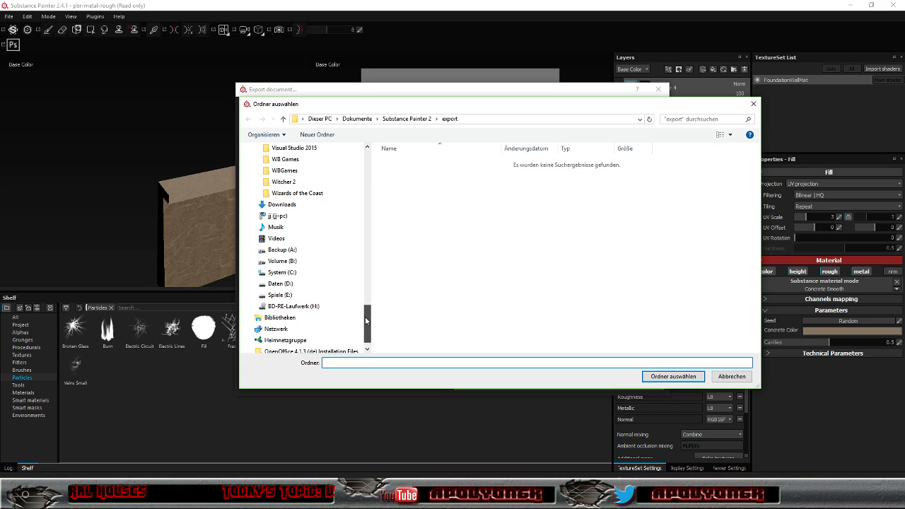
left_click(322, 284)
left_click(413, 165)
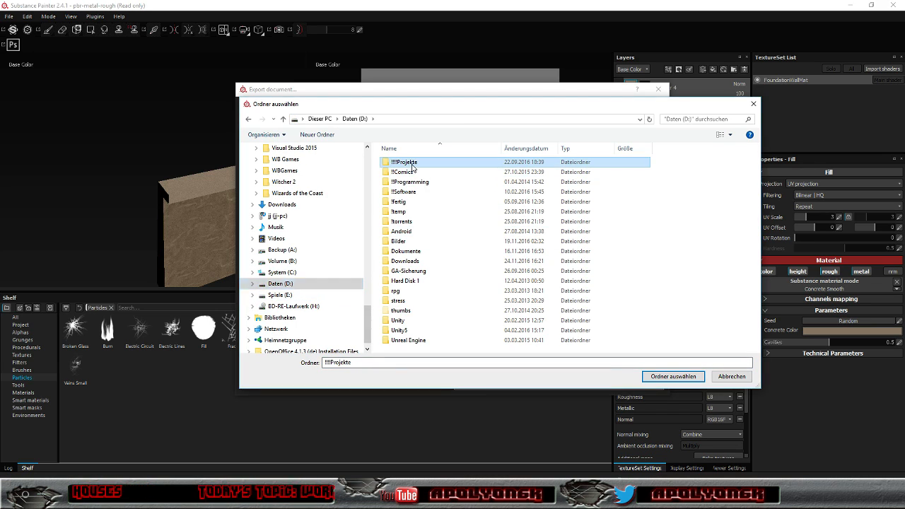
double_click(413, 165)
double_click(422, 192)
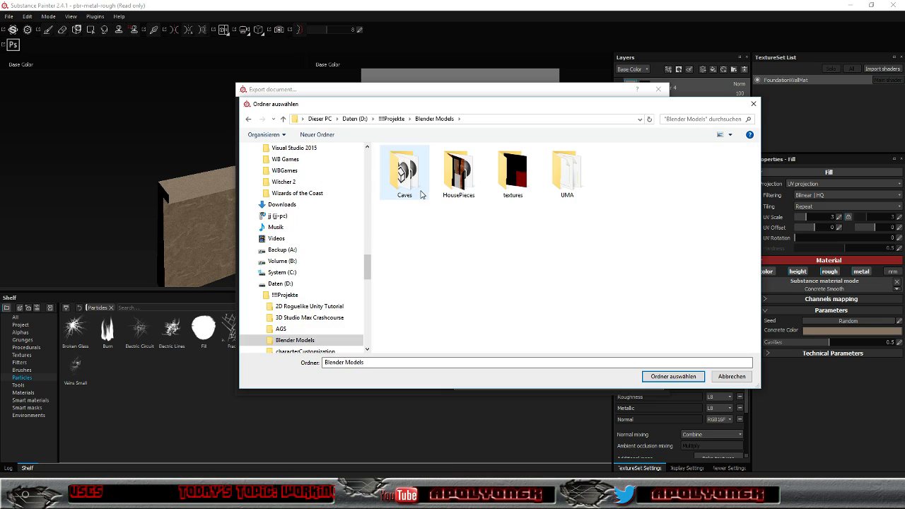
double_click(459, 174)
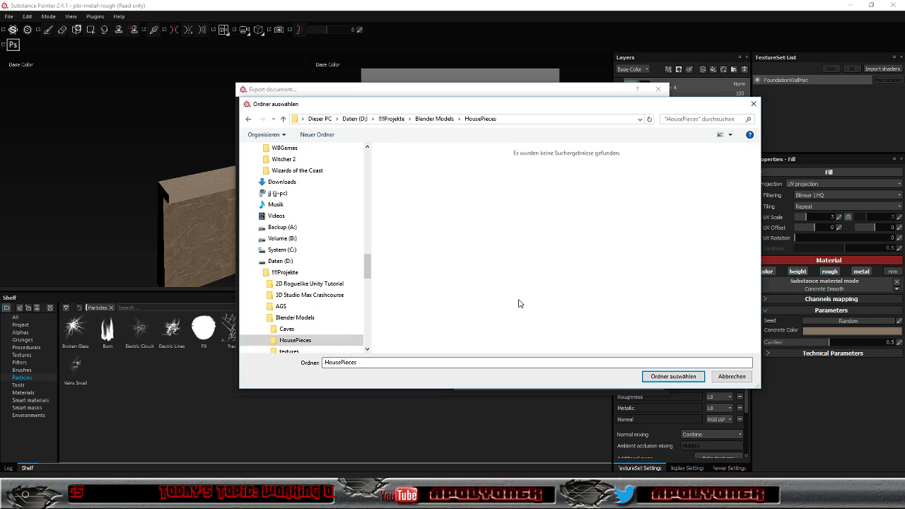
left_click(651, 376)
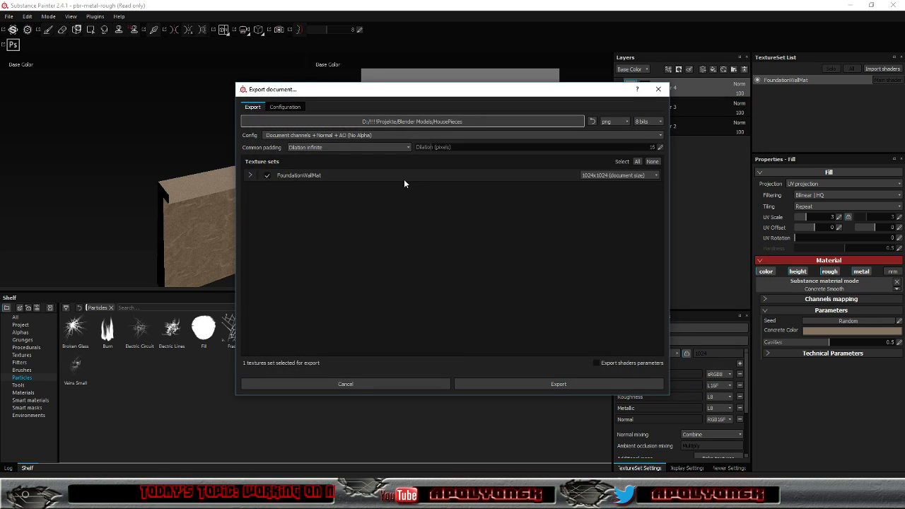
Export the FoundationWallMat textures with the Unreal Engine 4 (Packed) configuration and dismiss the completion message
left_click(394, 135)
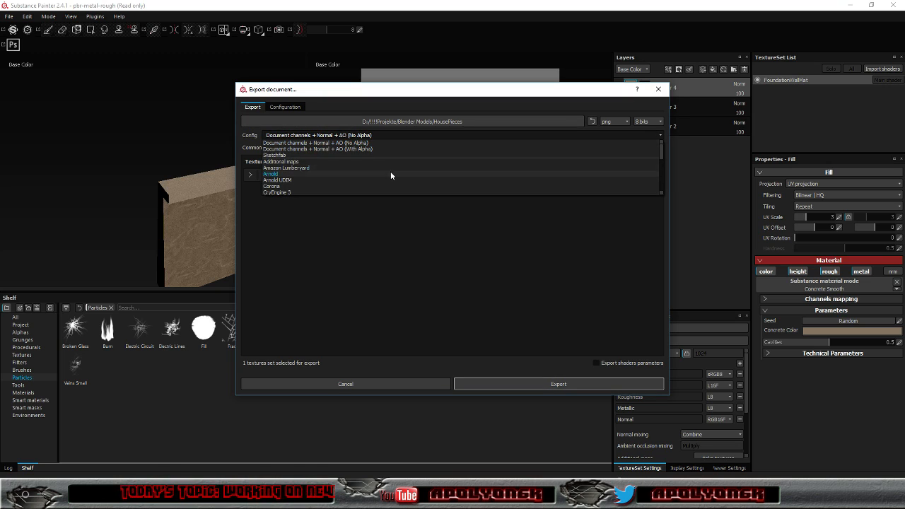
scroll(390, 171, "down", 4)
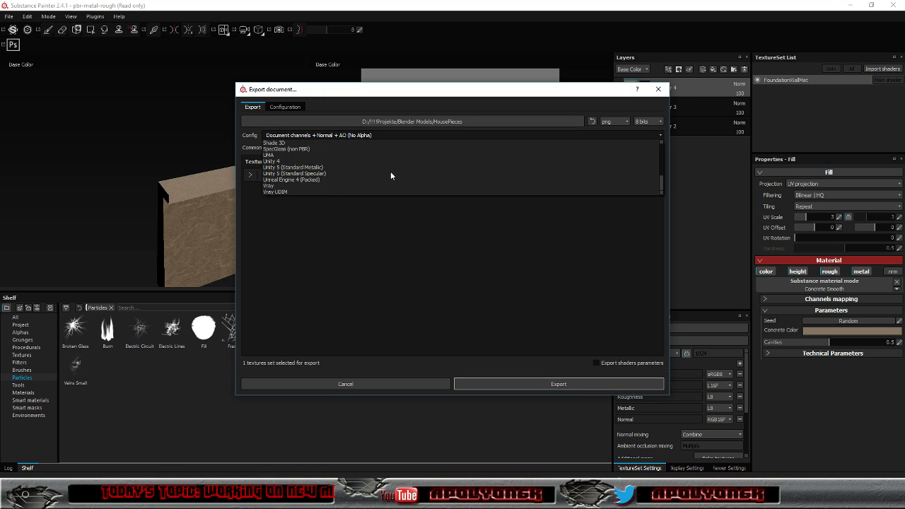
left_click(340, 179)
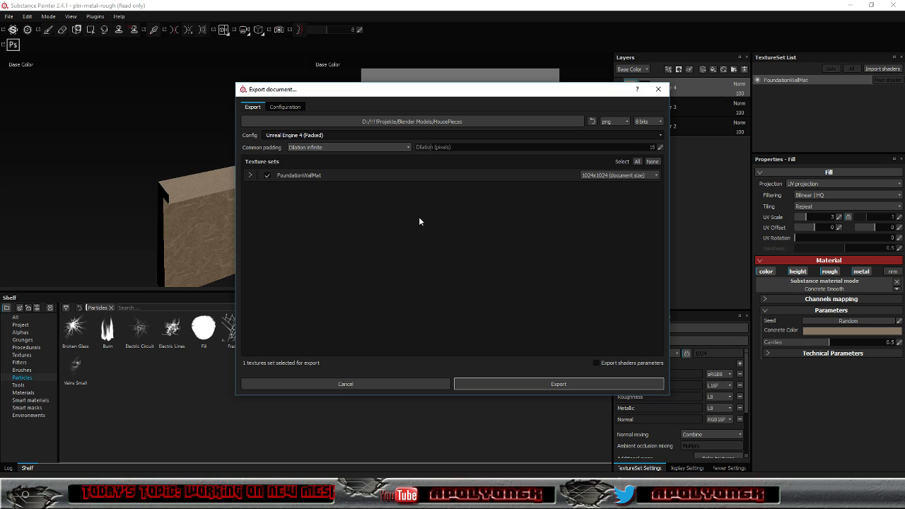
left_click(531, 385)
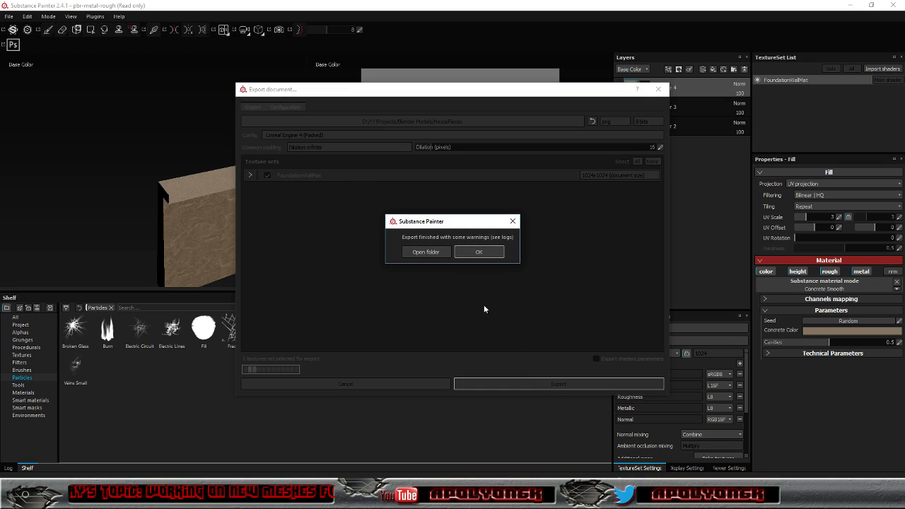
left_click(481, 252)
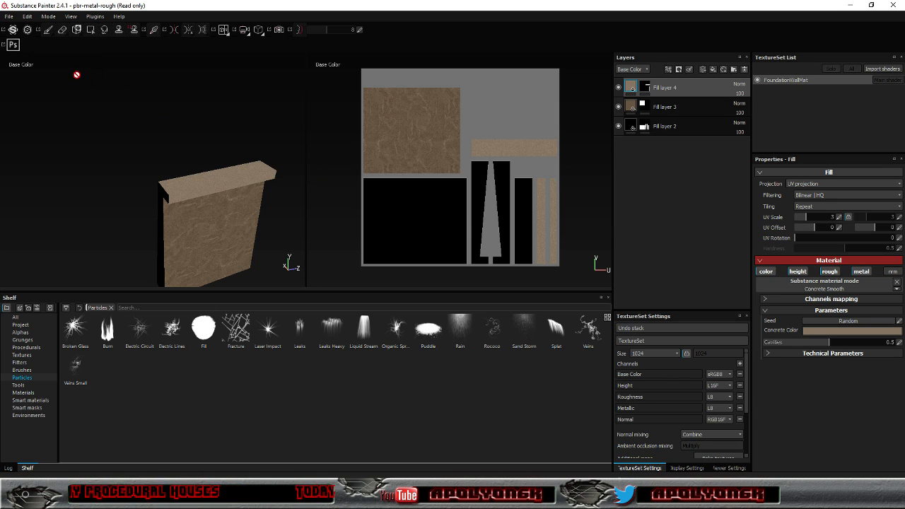
Save the project as FoundationWall in the Blender Models folder
left_click(9, 16)
left_click(33, 92)
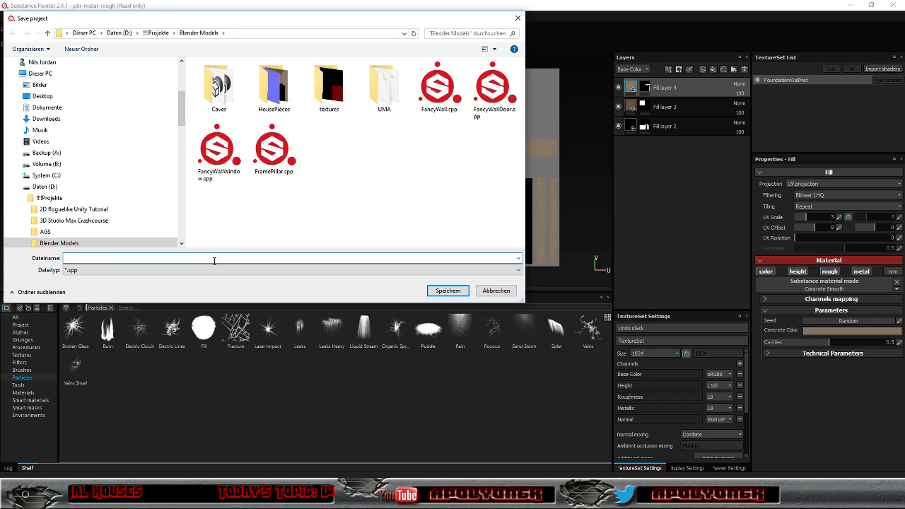
type("FoundationWall")
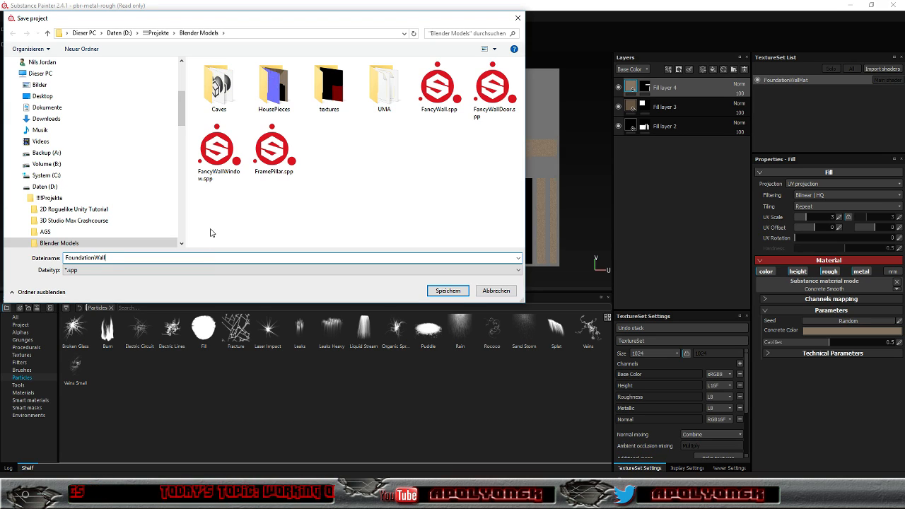
left_click(445, 291)
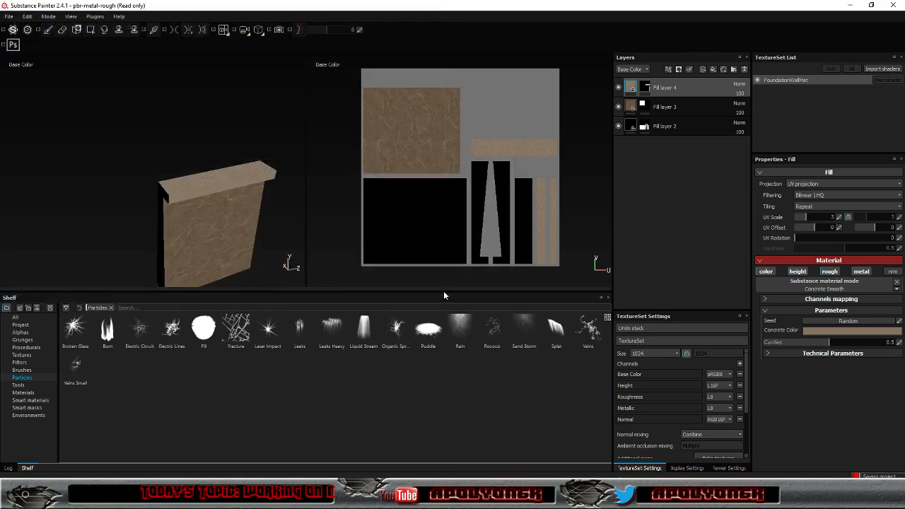
Create a new pbr-metal-rough project from the FoundationCorner.fbx mesh
left_click(9, 18)
left_click(14, 32)
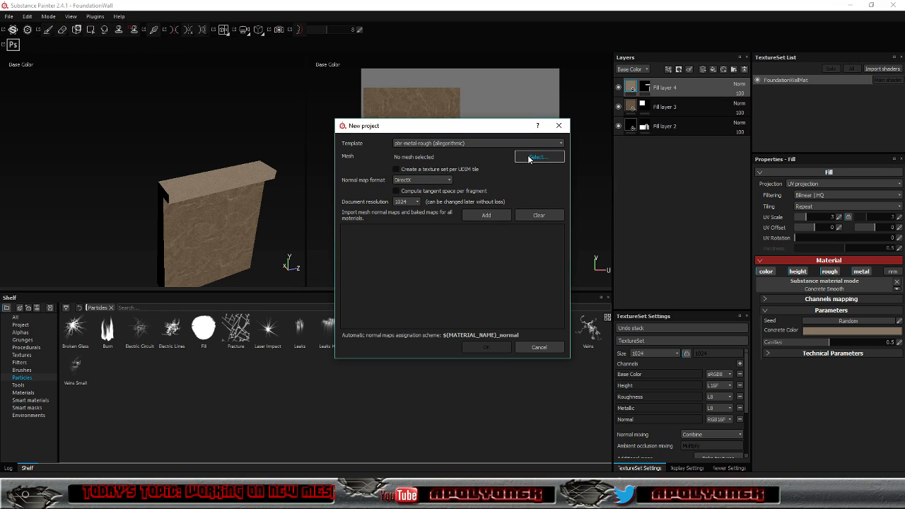
left_click(531, 157)
double_click(500, 210)
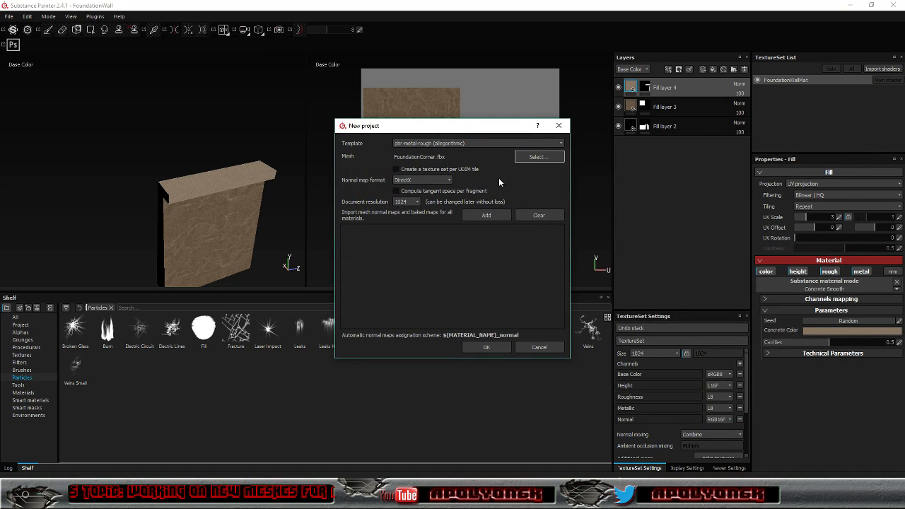
left_click(487, 347)
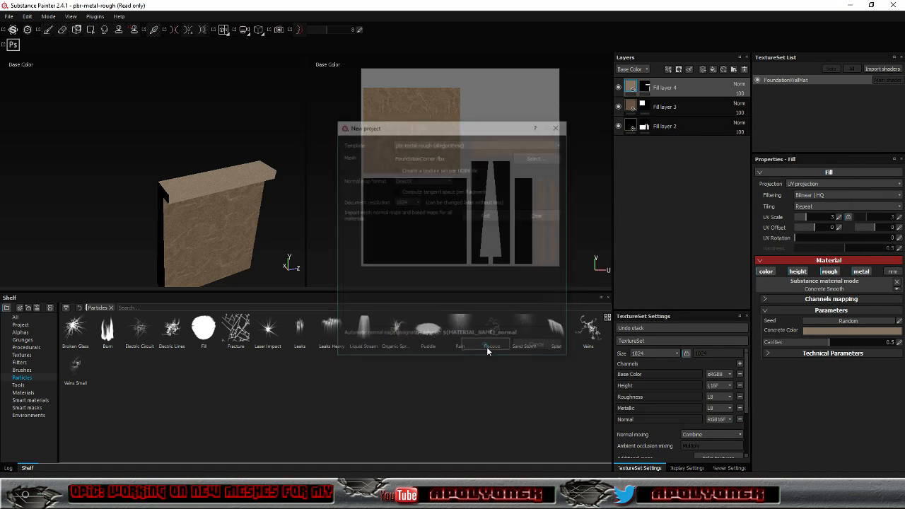
scroll(255, 156, "up", 2)
scroll(240, 170, "down", 6)
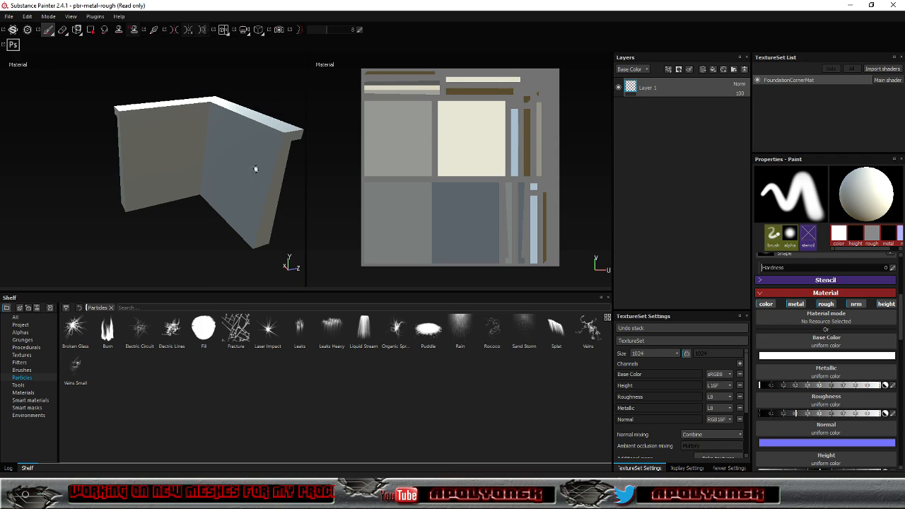
Remove the default Layer 1 and add three fill layers to the foundation corner
right_click(633, 89)
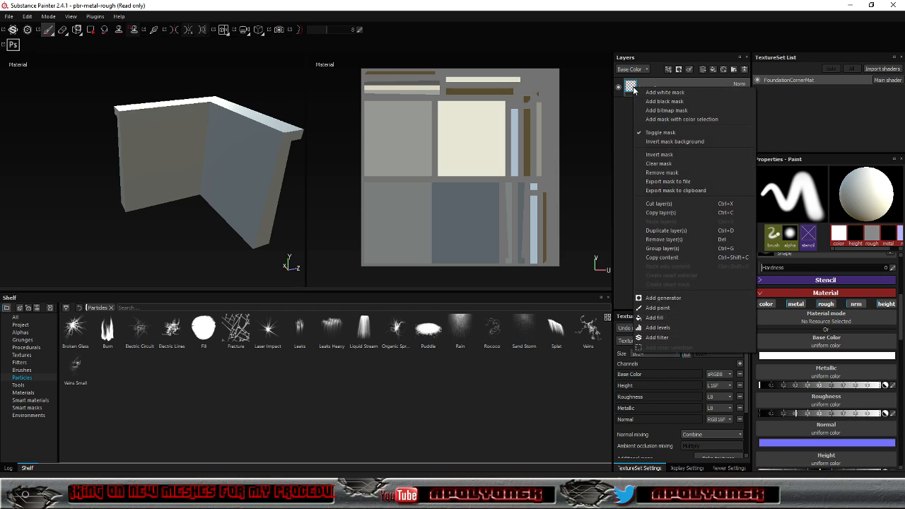
left_click(652, 239)
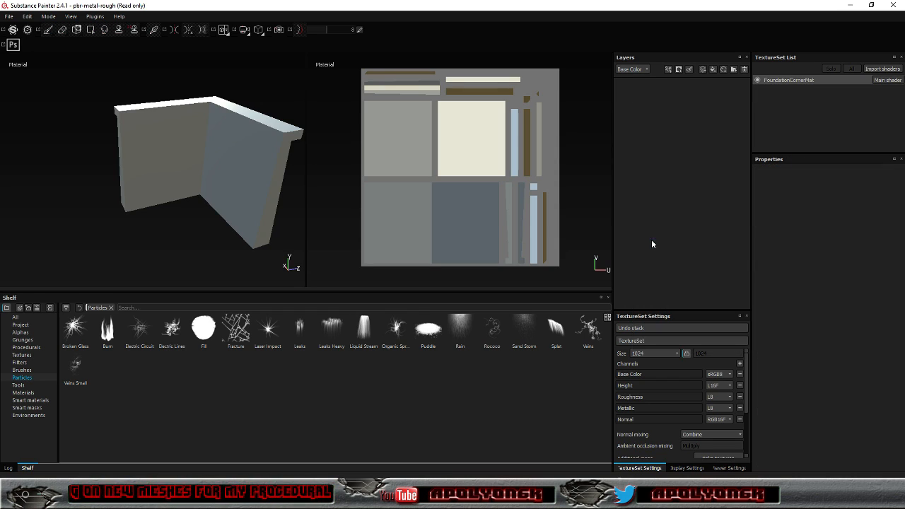
left_click(714, 71)
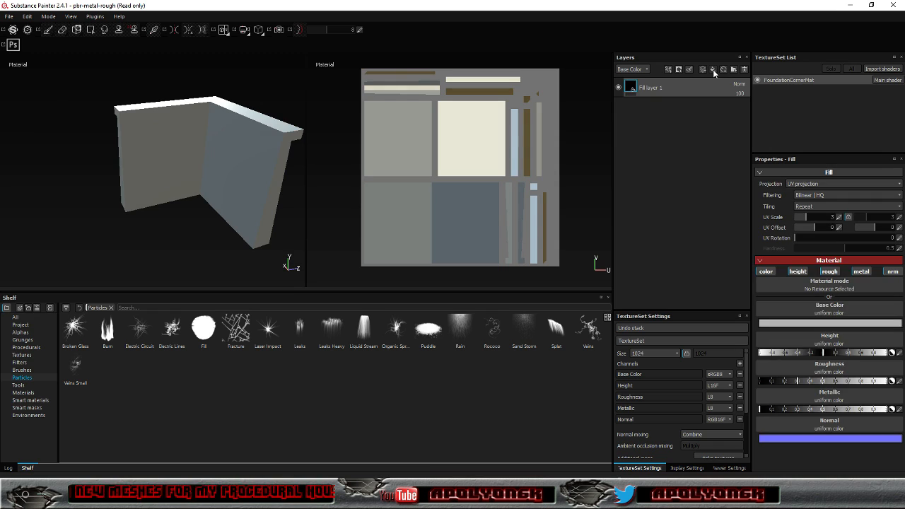
left_click(714, 71)
left_click(714, 71)
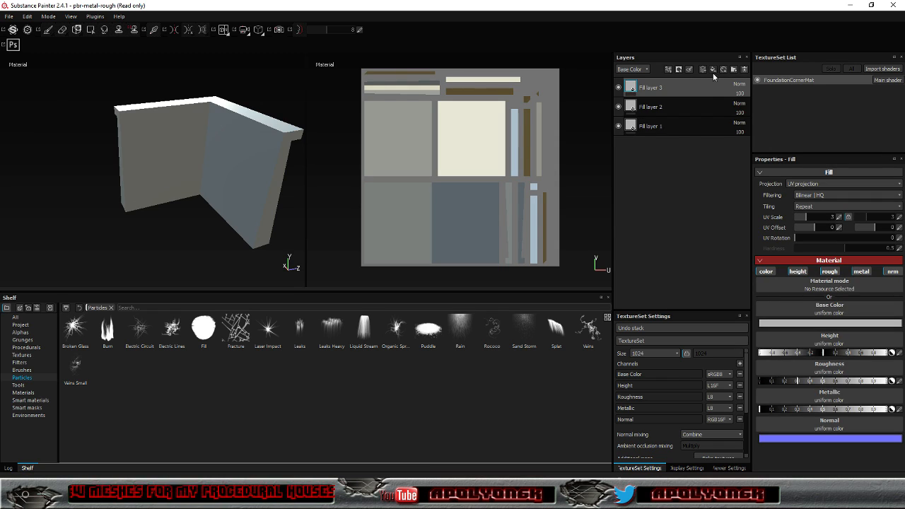
Set the base color of Fill layer 1 to black
left_click(667, 126)
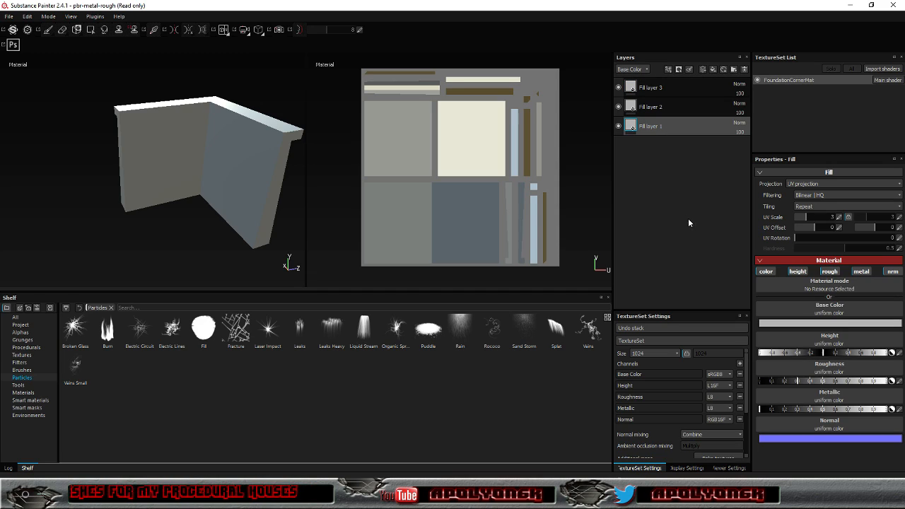
left_click(797, 325)
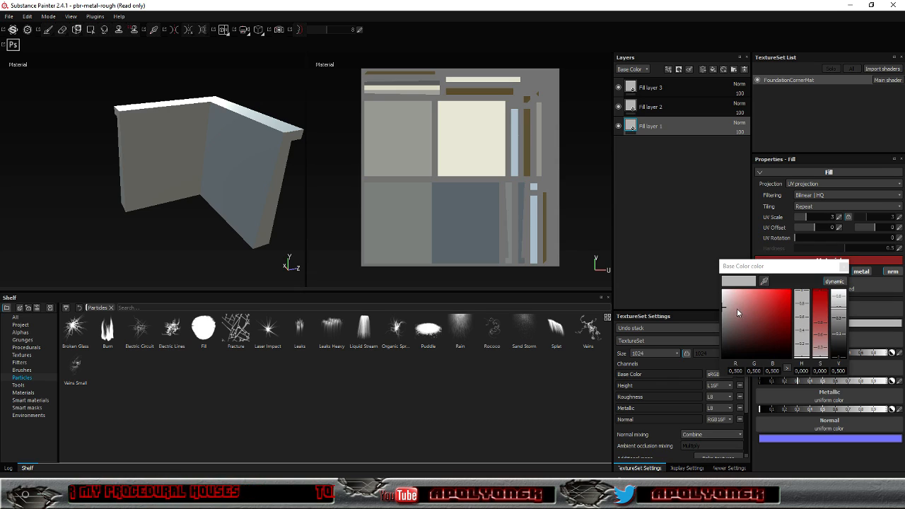
left_click(843, 267)
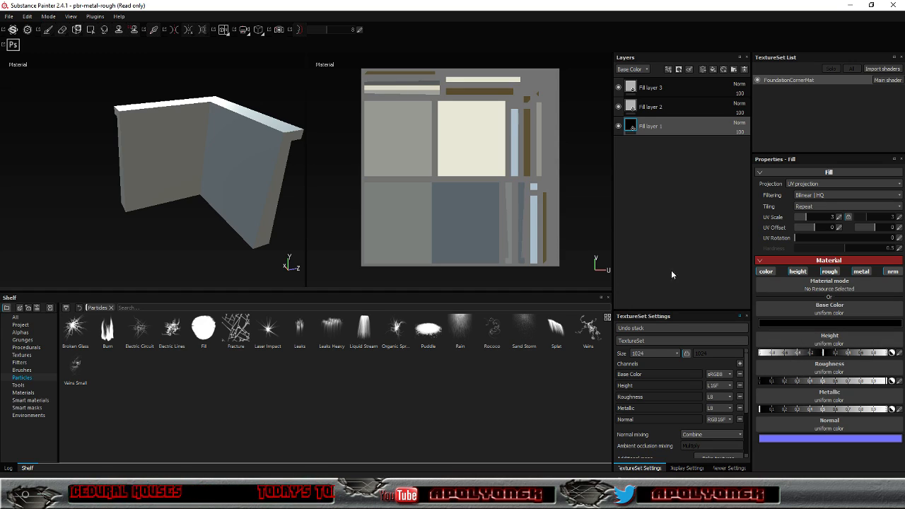
Add a black mask to Fill layer 2 and polygon-fill the top ledge faces of the foundation corner, using the UV chunk fill mode
left_click(649, 109)
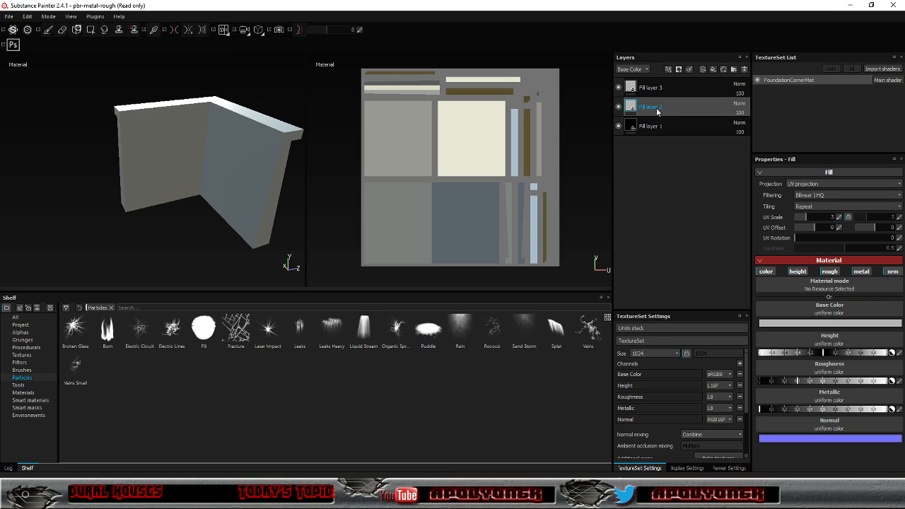
right_click(649, 111)
left_click(666, 125)
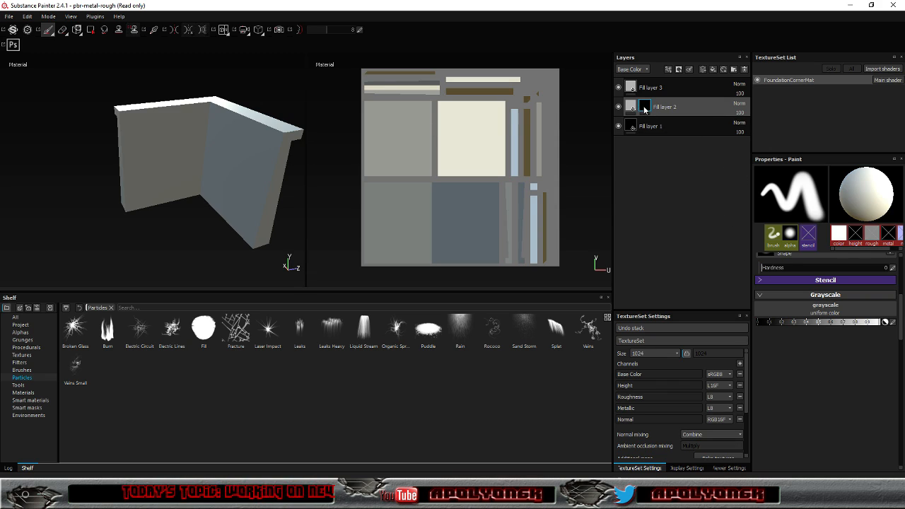
left_click(90, 29)
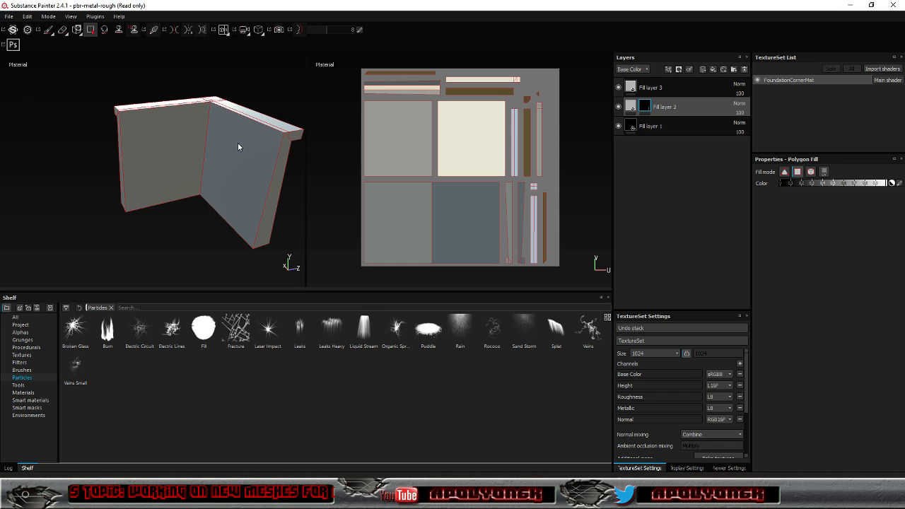
left_click_drag(238, 210, 81, 165, "alt")
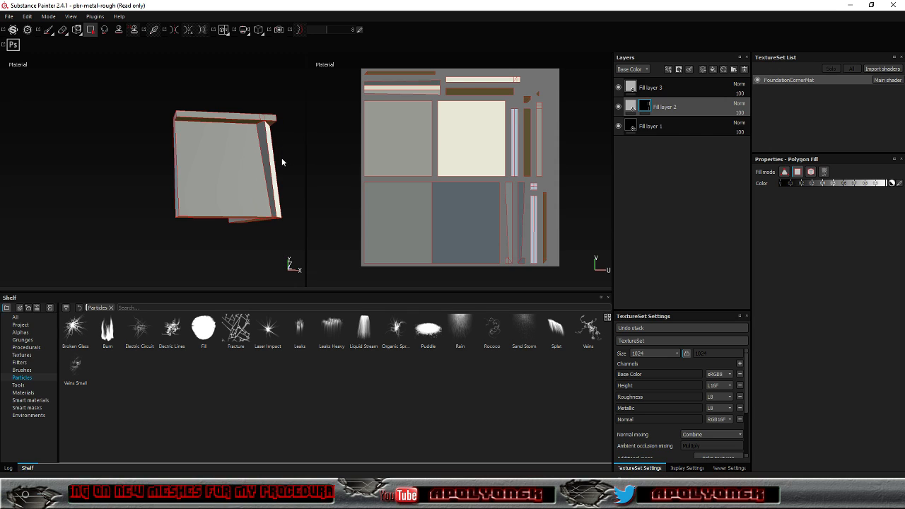
left_click_drag(283, 159, 128, 157, "alt")
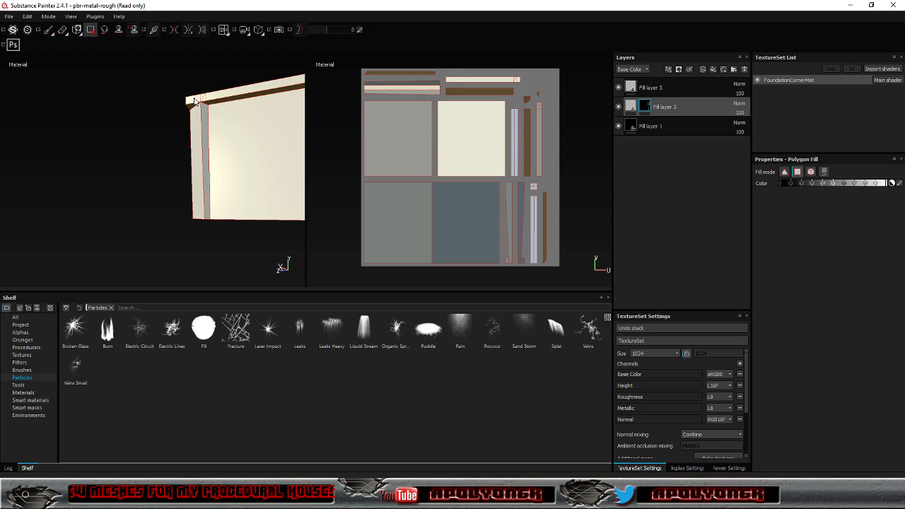
scroll(234, 140, "down", 2)
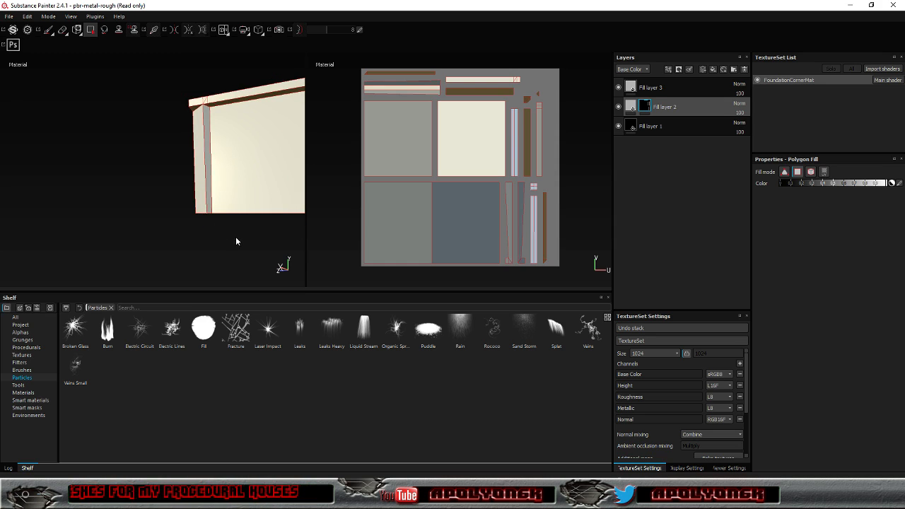
left_click_drag(230, 235, 344, 275, "alt")
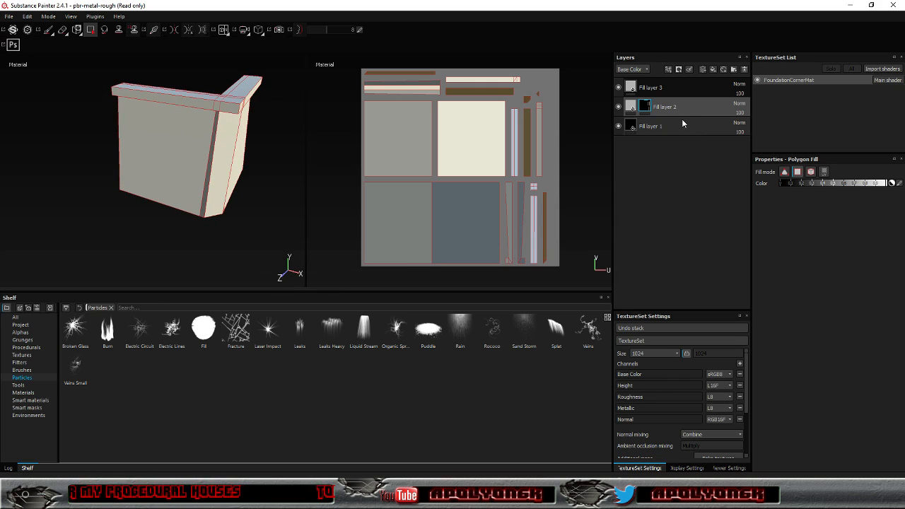
left_click(824, 172)
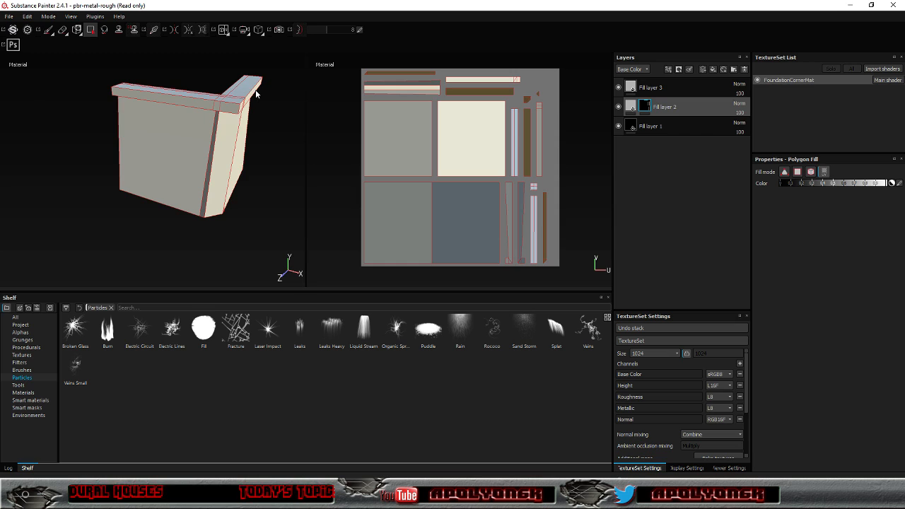
left_click_drag(257, 143, 226, 86, "alt")
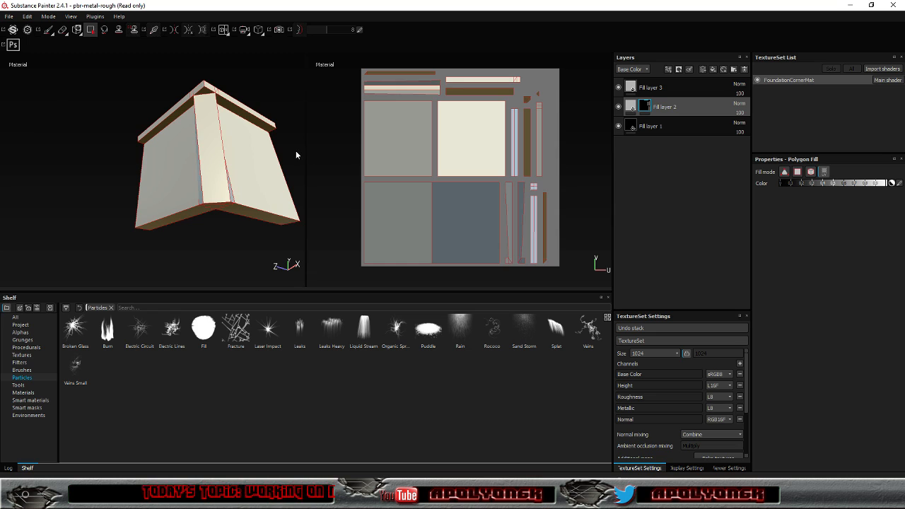
left_click_drag(290, 141, 317, 179, "alt")
Add a black mask to Fill layer 3 and polygon-fill the two large outer wall faces into it
left_click(654, 89)
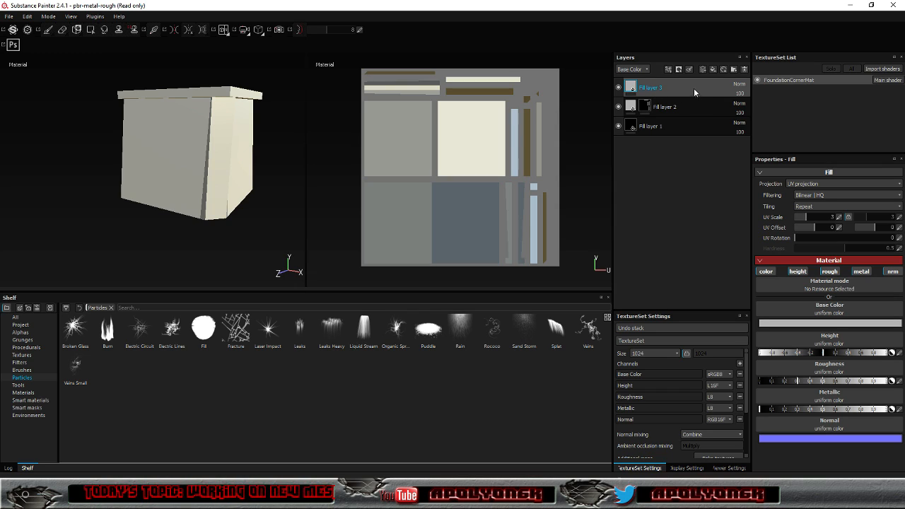
right_click(638, 90)
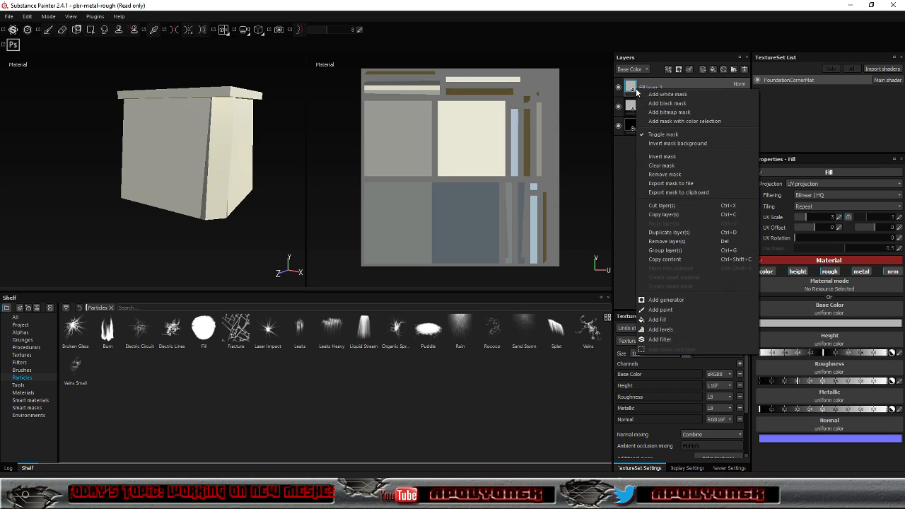
left_click(663, 104)
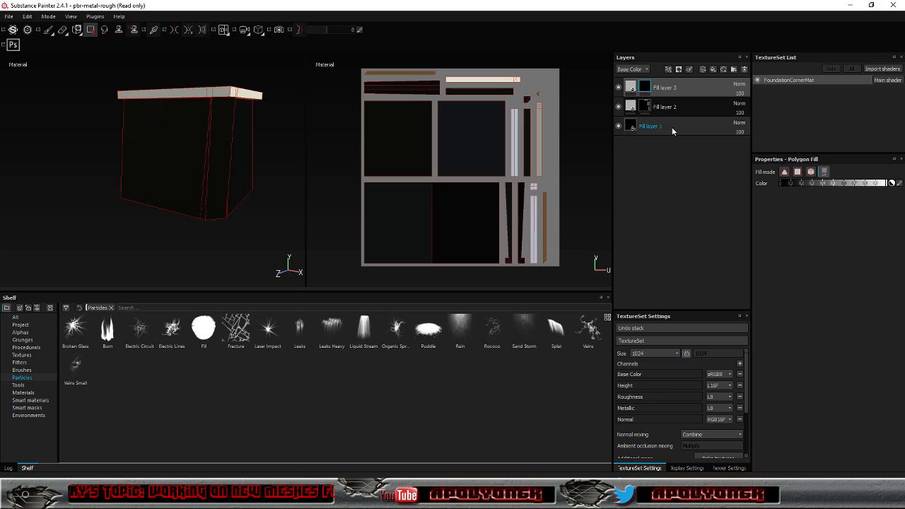
left_click_drag(274, 164, 250, 145, "alt")
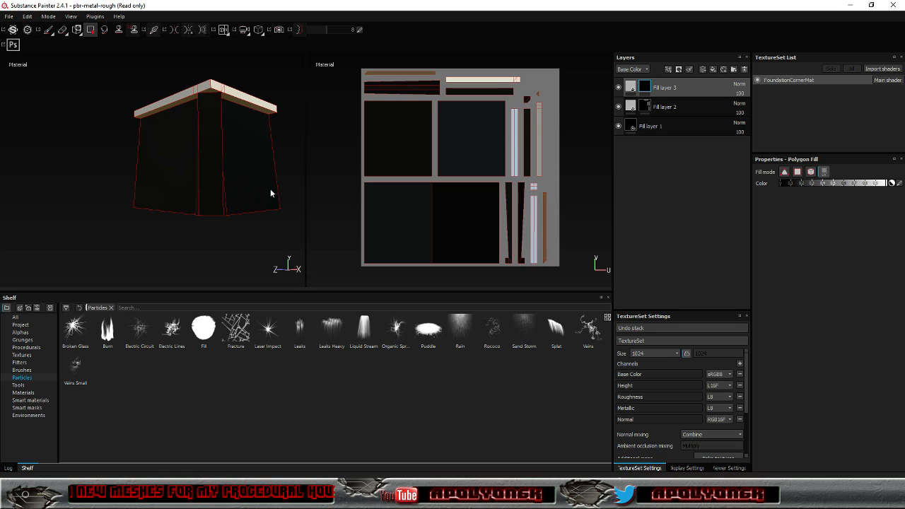
left_click(251, 164)
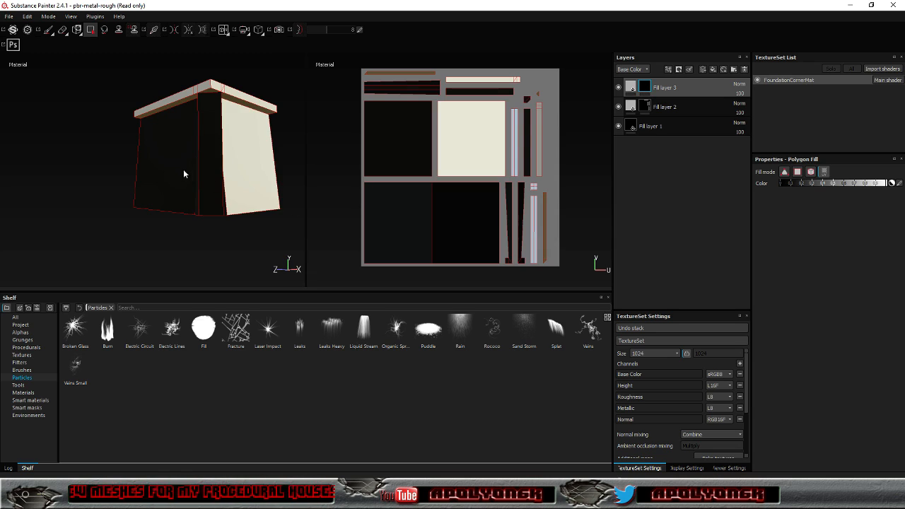
left_click(172, 162)
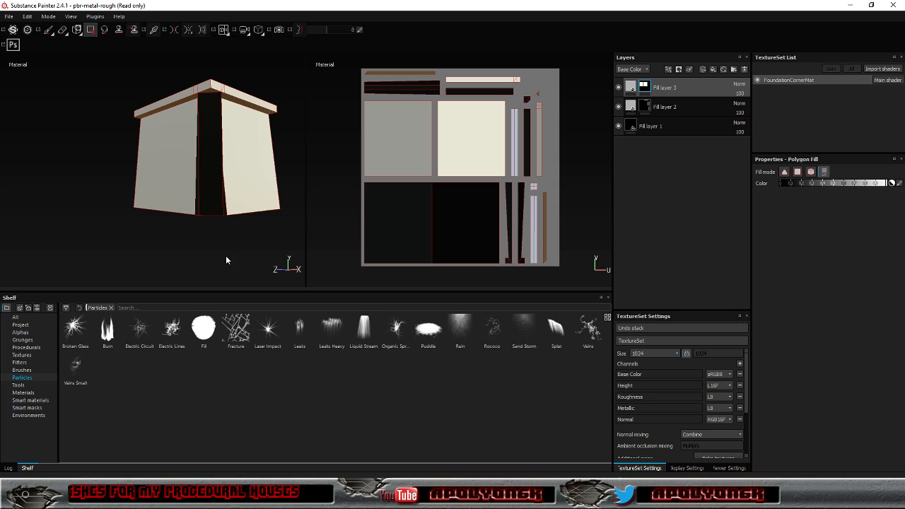
Fill the corner pillar faces and the inner wall faces into the mask of Fill layer 2
left_click_drag(209, 261, 214, 177, "alt")
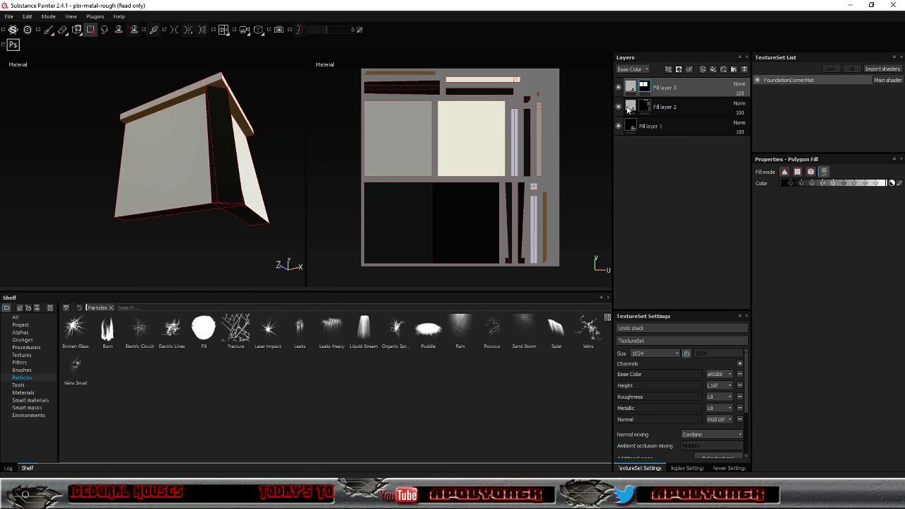
double_click(672, 107)
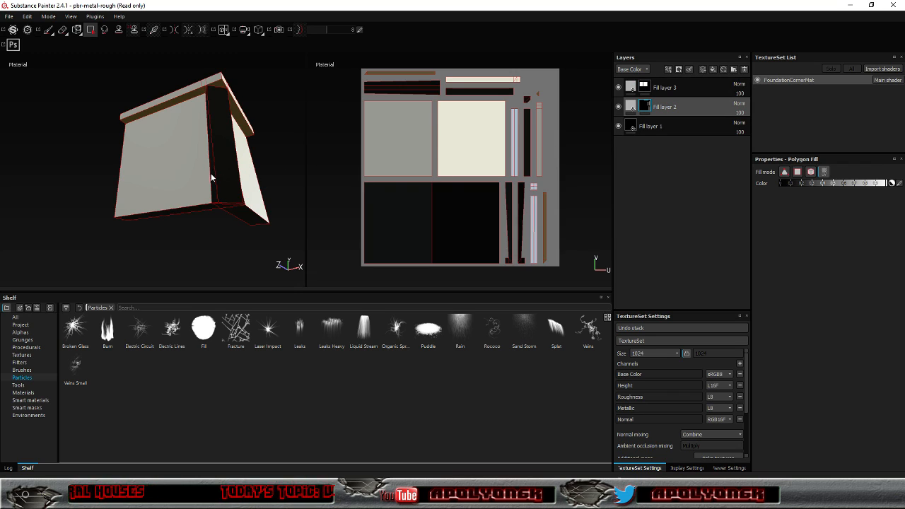
key("alt")
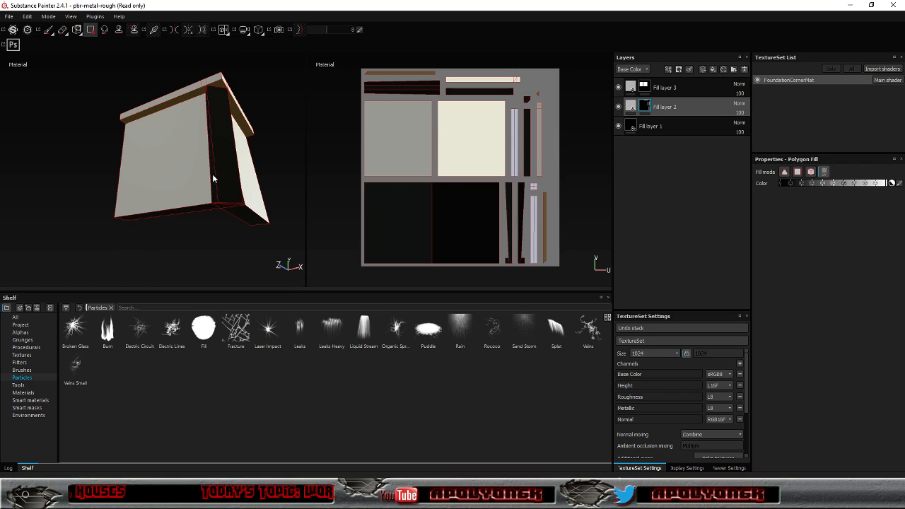
left_click(212, 174)
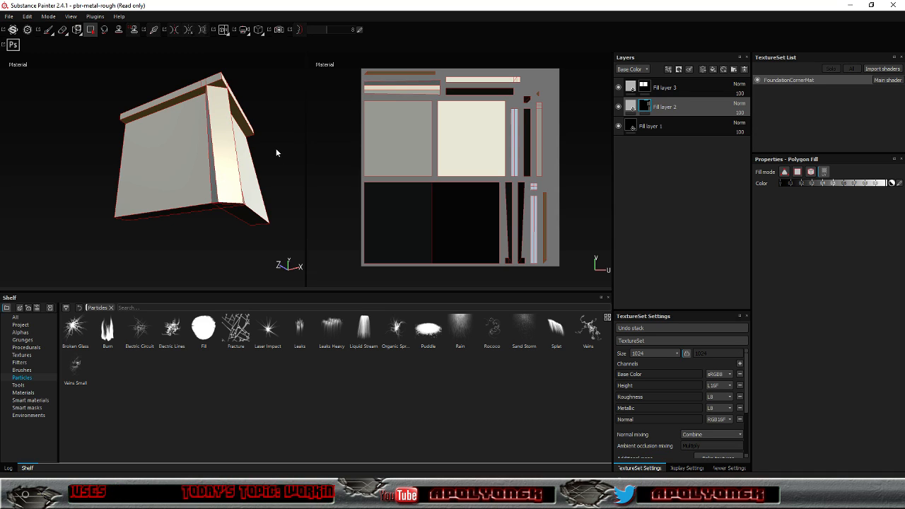
left_click(244, 150)
left_click_drag(273, 153, 298, 200, "alt")
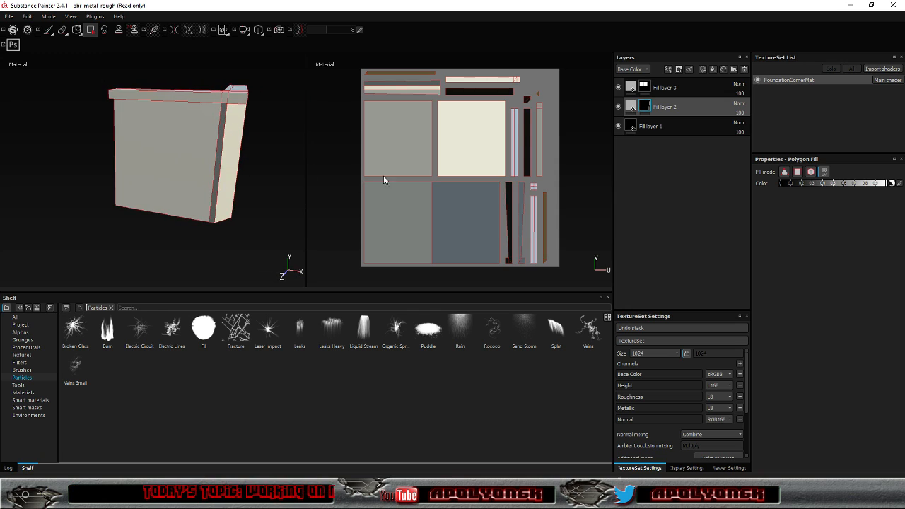
Apply the Concrete Smooth material to Fill layer 2
left_click(631, 106)
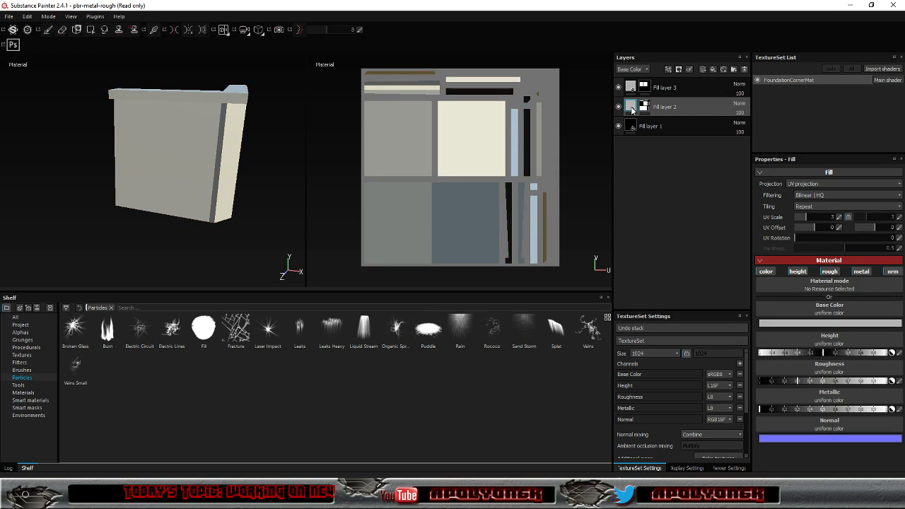
left_click(841, 286)
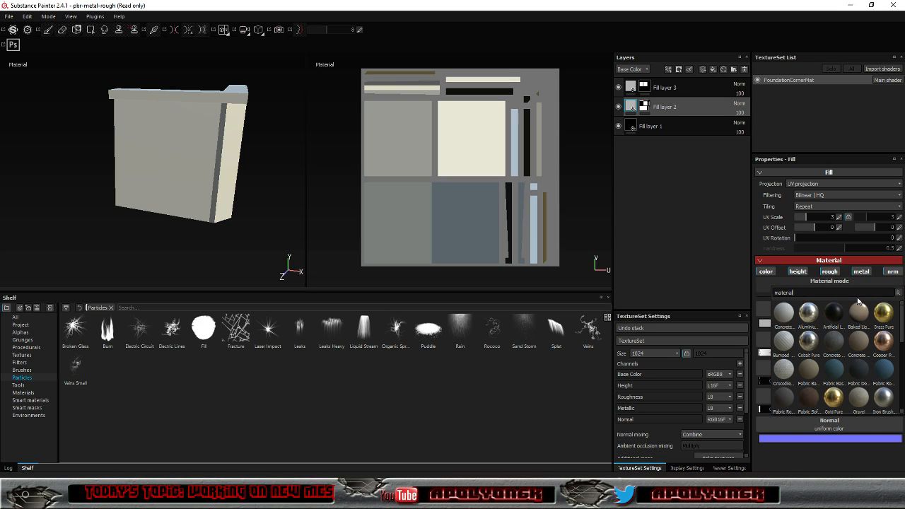
scroll(862, 365, "down", 3)
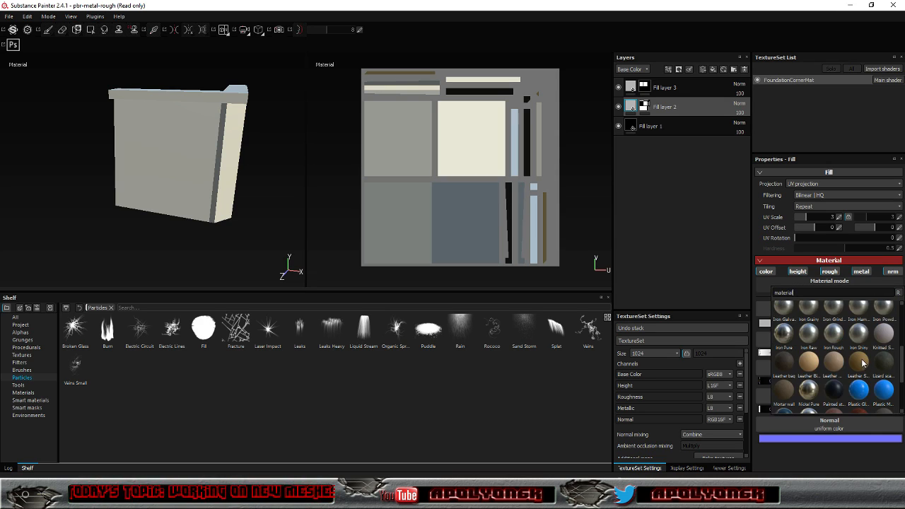
scroll(862, 361, "up", 3)
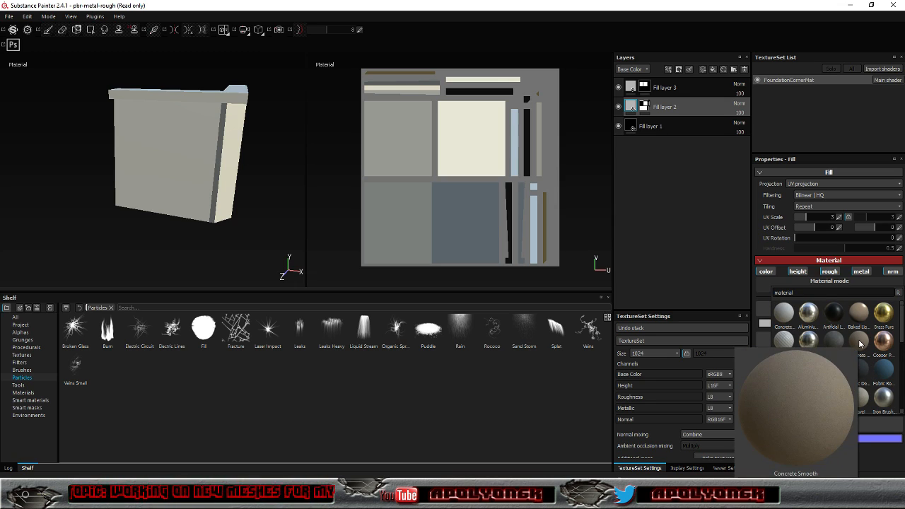
left_click(860, 343)
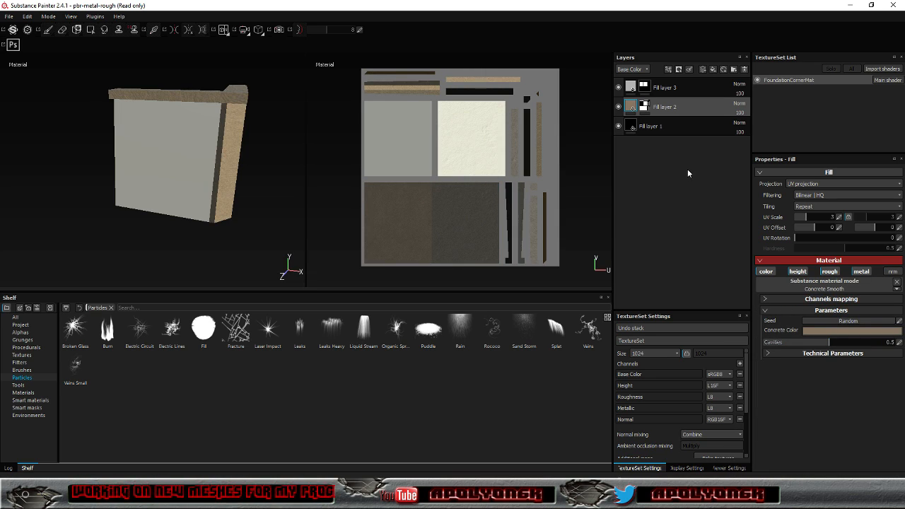
Apply the Mortar wall material to Fill layer 3
left_click(630, 88)
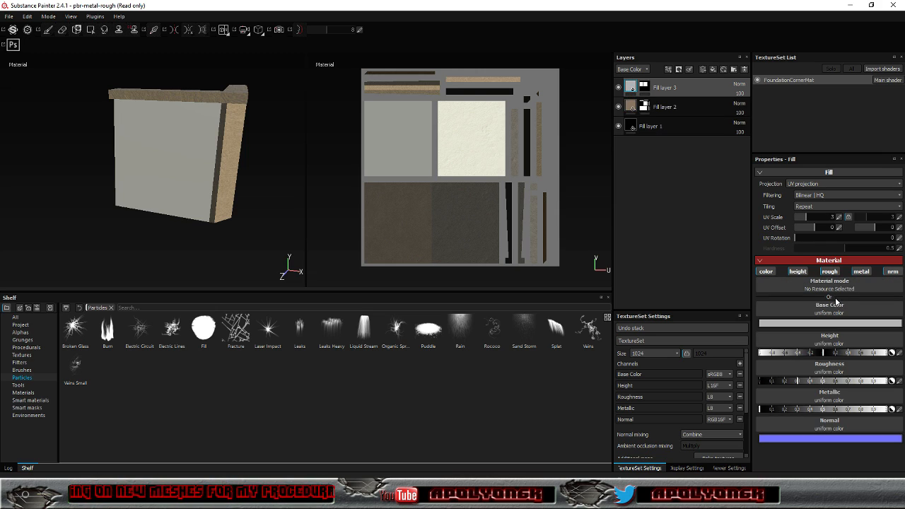
left_click(875, 291)
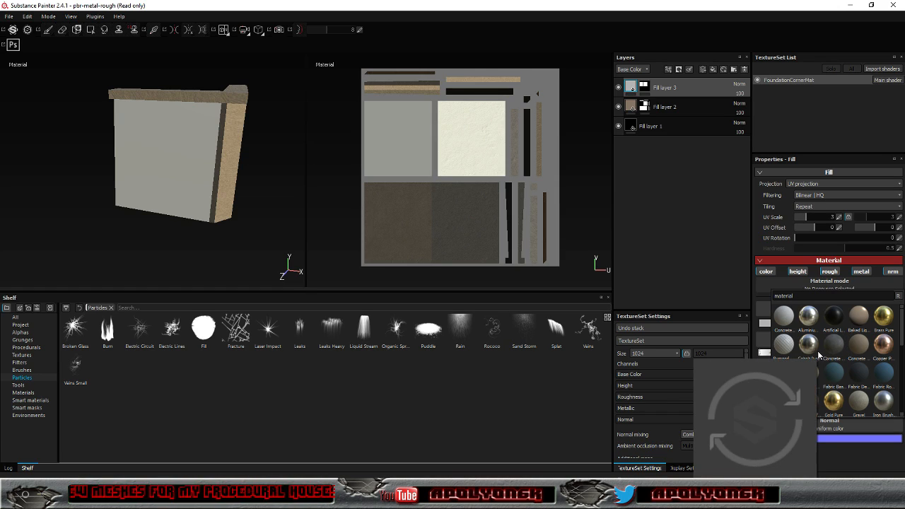
scroll(817, 351, "down", 2)
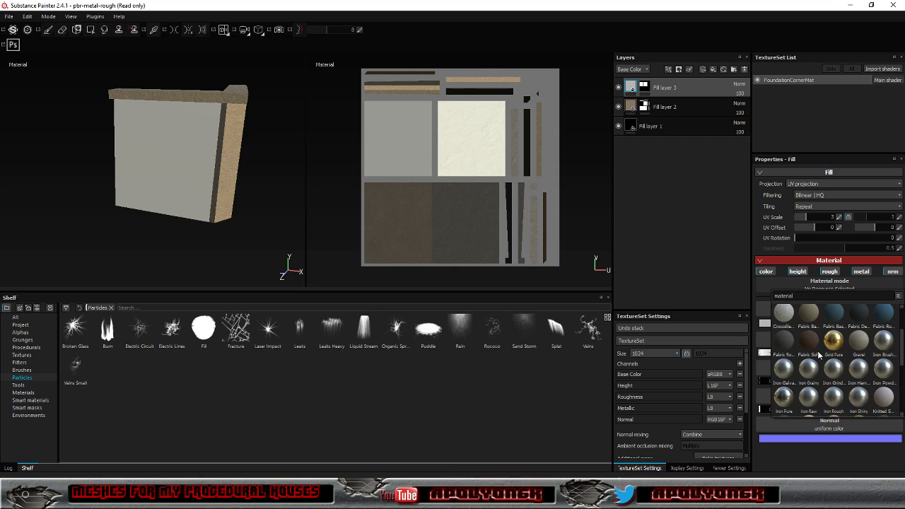
scroll(818, 355, "down", 2)
scroll(799, 347, "down", 2)
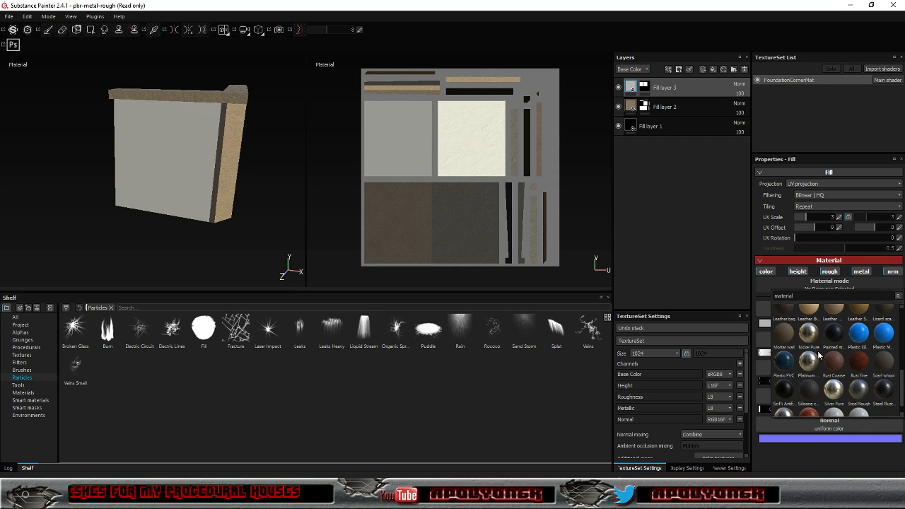
left_click(783, 340)
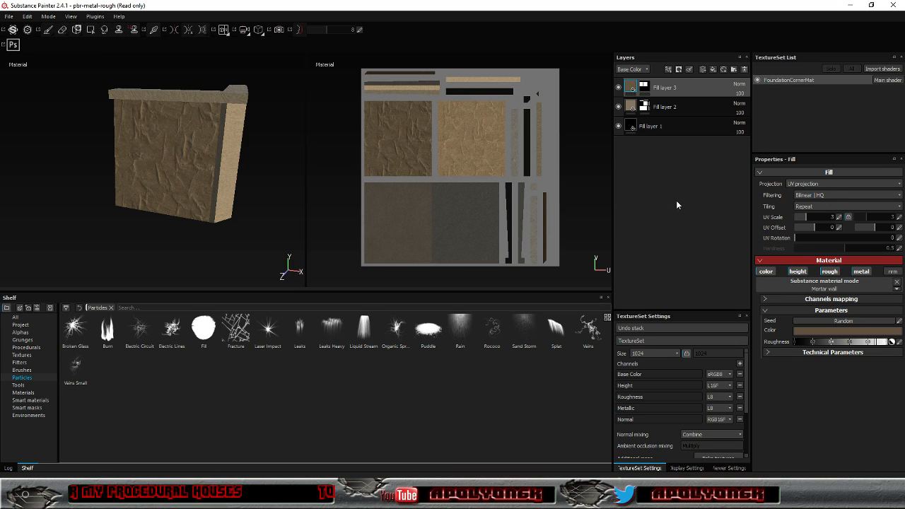
Check the textured corner from another angle and switch to Blender with the Floors_Roofs.blend file
mouse_move(258, 193)
left_mouse_down("alt")
mouse_move(287, 147)
mouse_move(152, 162)
mouse_move(115, 189)
mouse_move(176, 202)
mouse_move(247, 200)
left_mouse_up("alt")
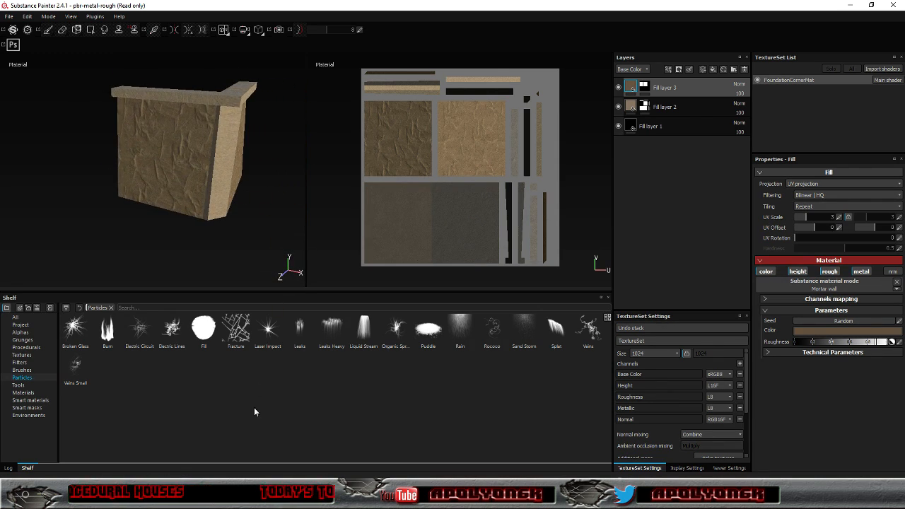
left_click(849, 5)
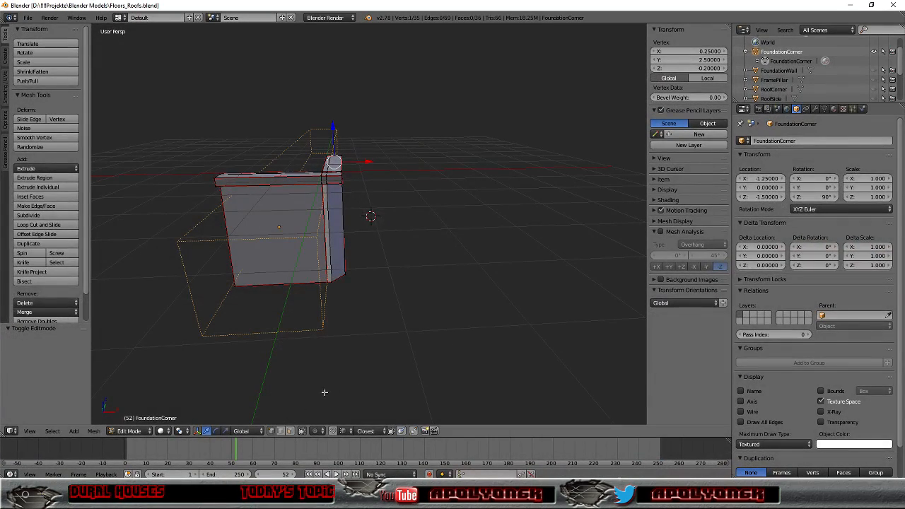
Switch to Unreal Engine to look at the house foundation and the imported HousePieces meshes, and return to Substance Painter
left_click(848, 6)
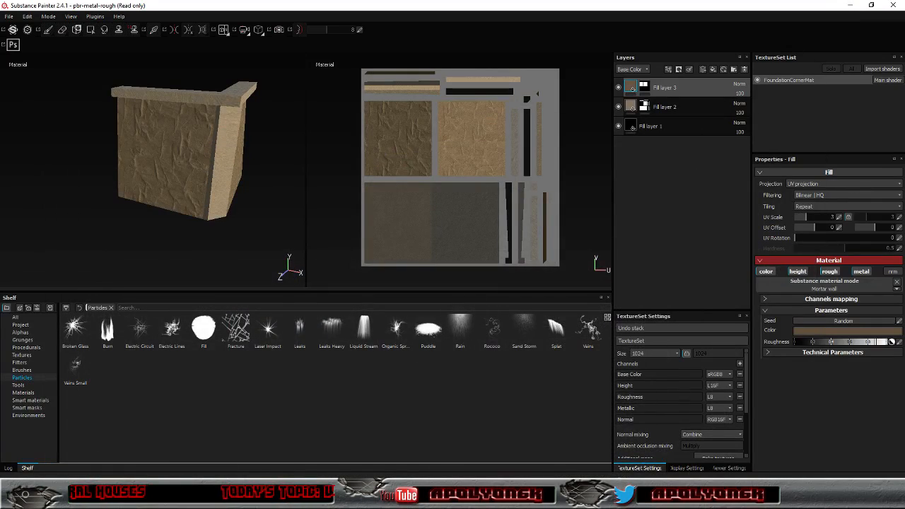
mouse_move(217, 495)
left_click(196, 464)
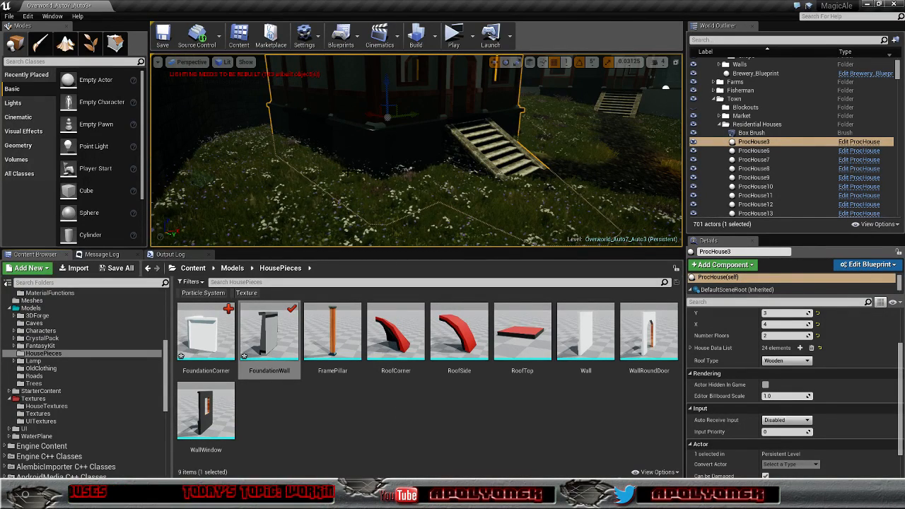
left_click(867, 5)
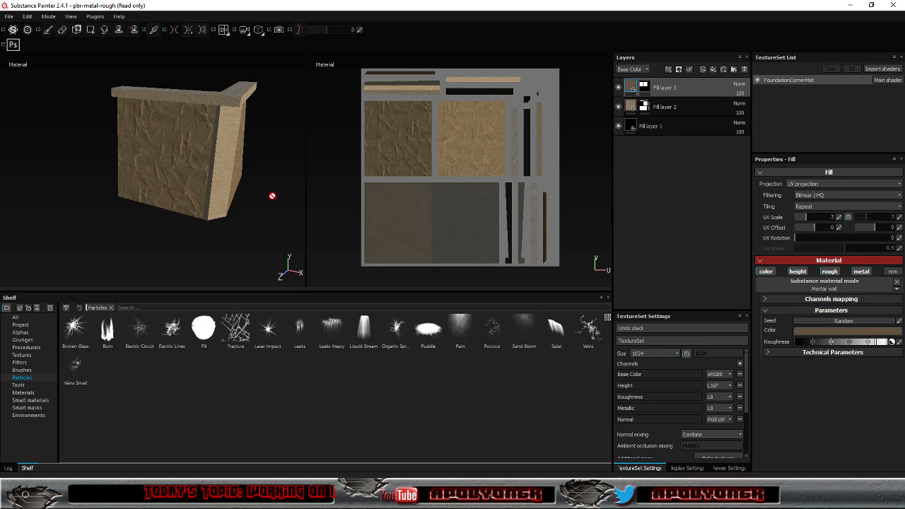
Activate the mask of Fill layer 2 for polygon filling in UV chunk mode
left_click_drag(239, 180, 368, 181, "alt")
left_click(646, 107)
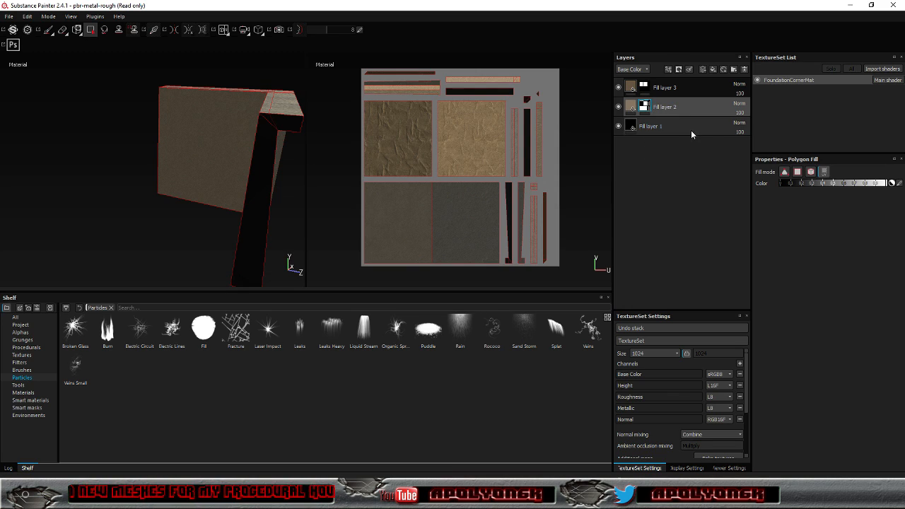
left_click(824, 172)
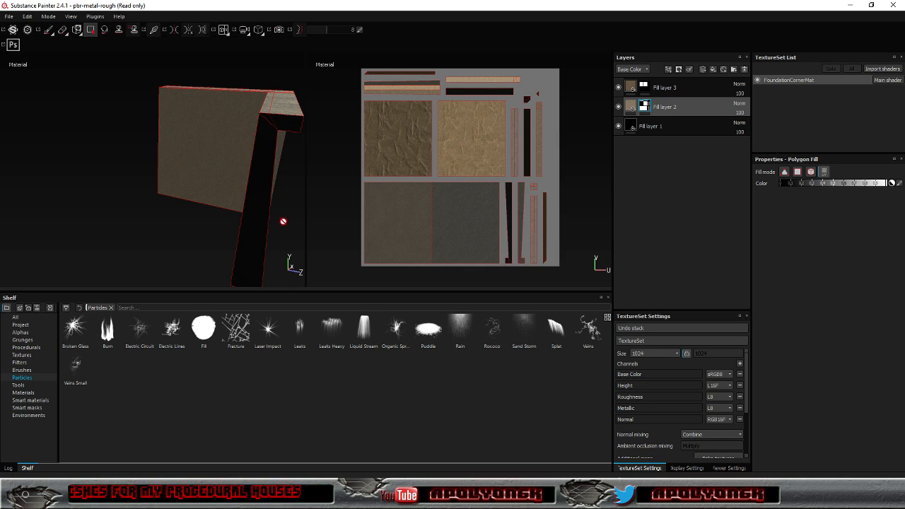
key("shift")
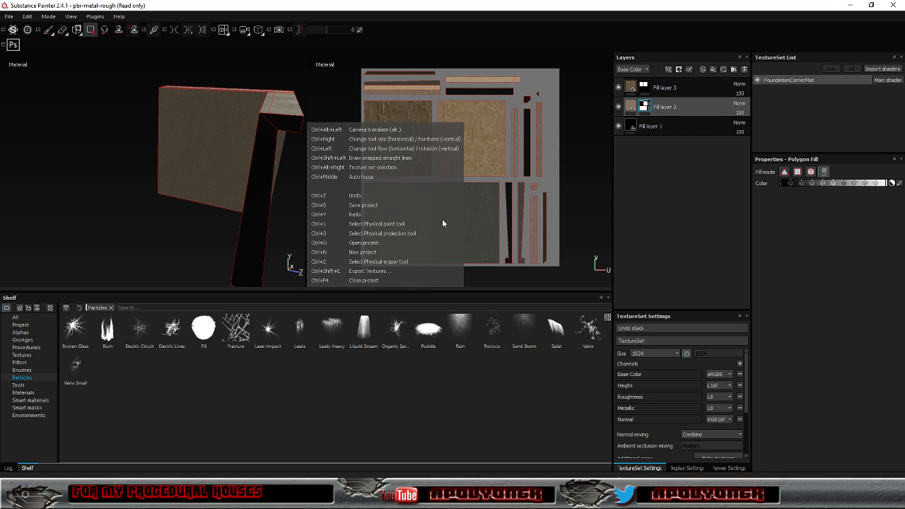
key("ctrl")
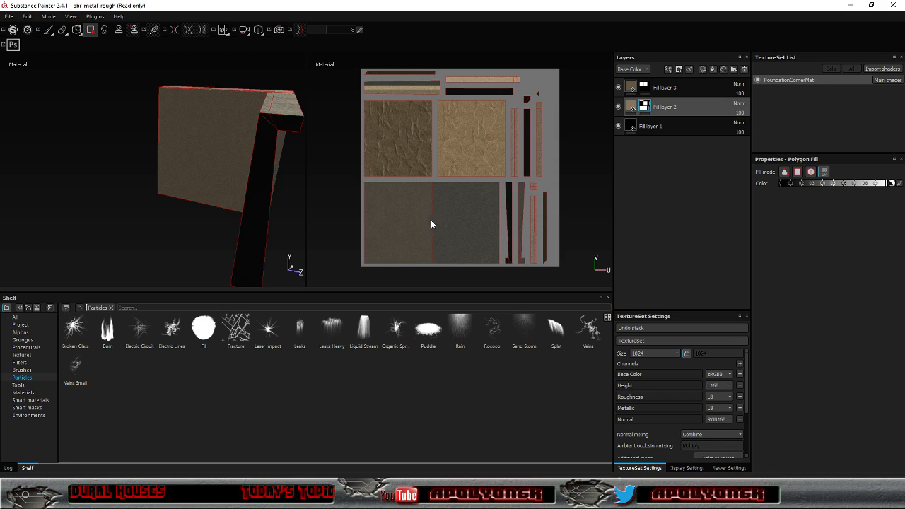
key("shift")
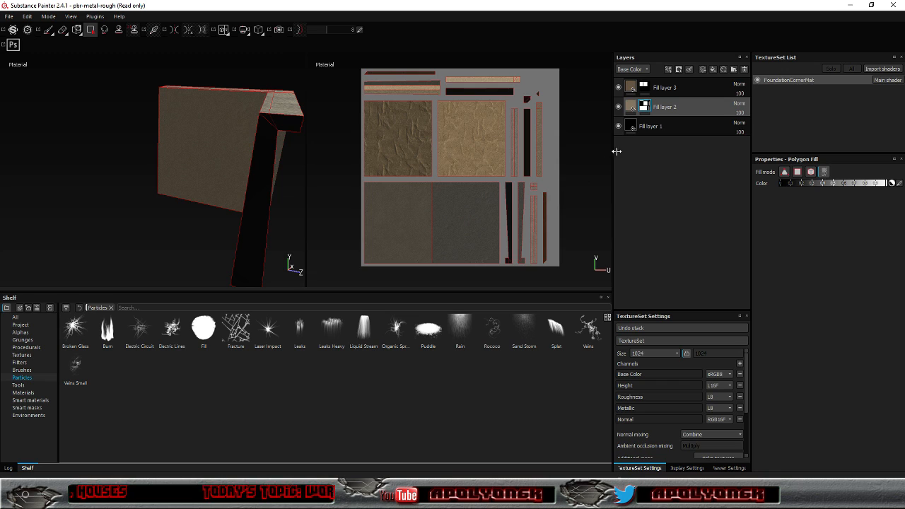
Try clearing the mask of Fill layer 2 and undo it
right_click(645, 106)
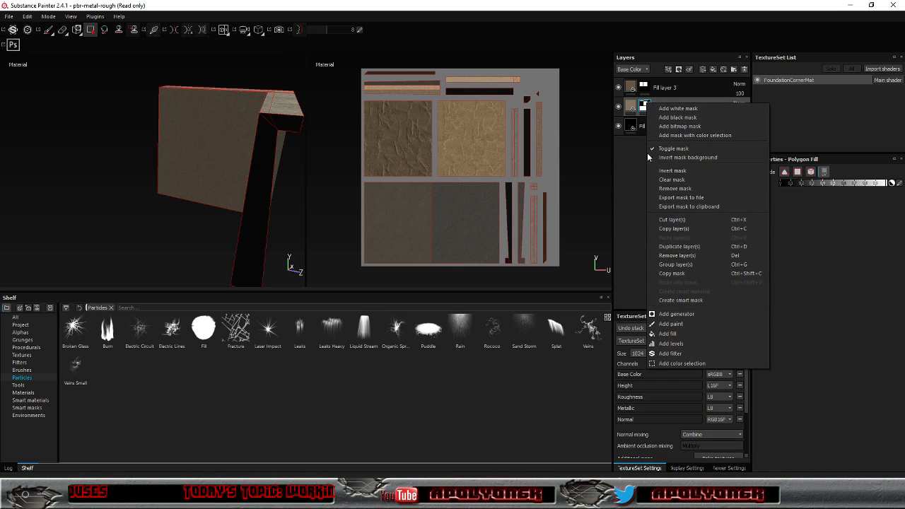
left_click(667, 179)
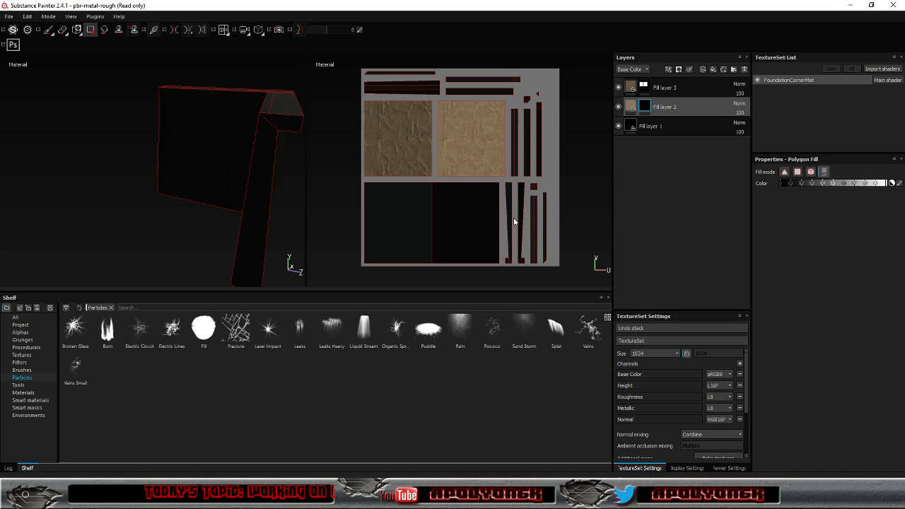
left_click_drag(330, 217, 345, 180, "alt")
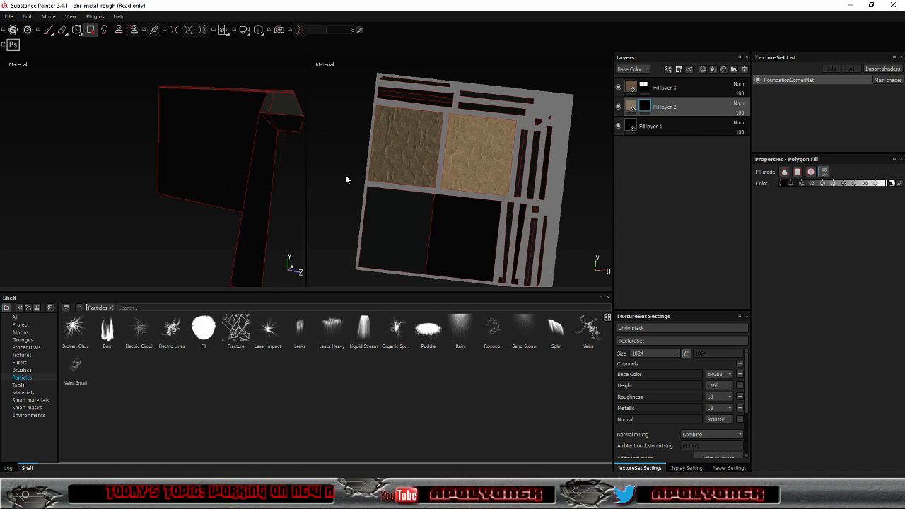
key("ctrl+z")
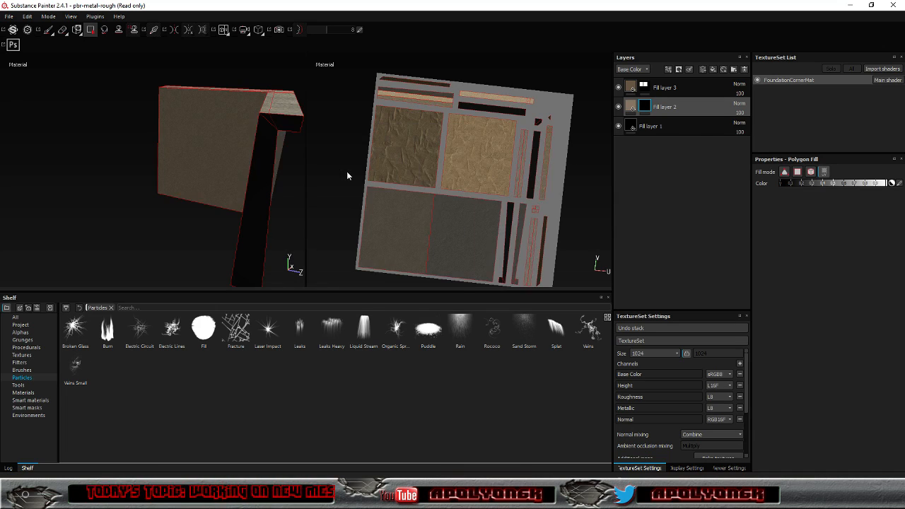
Clear the mask of Fill layer 2 and fill the cap's top faces and one outer cap edge into it
right_click(645, 107)
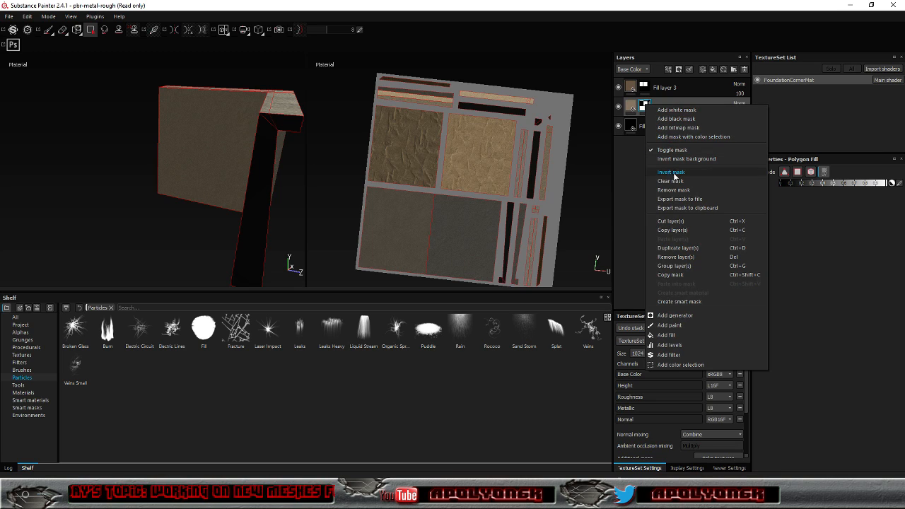
left_click(671, 181)
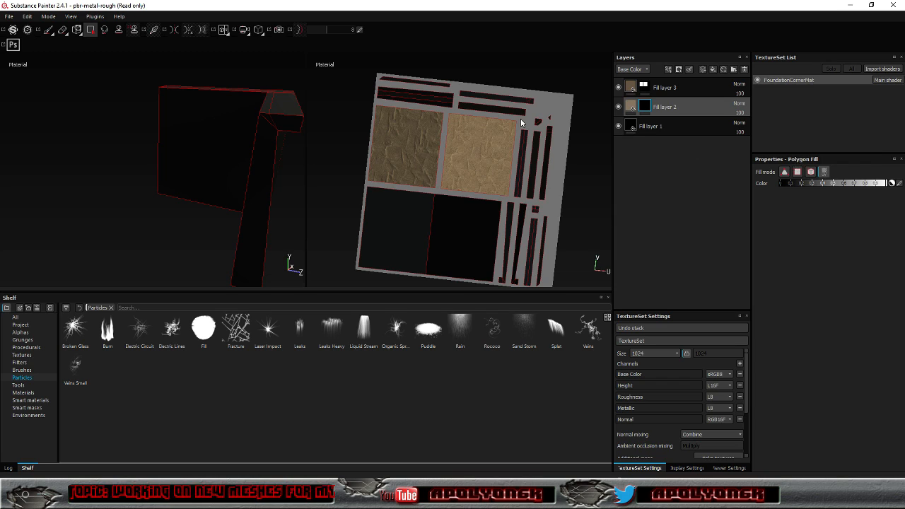
left_click(280, 104)
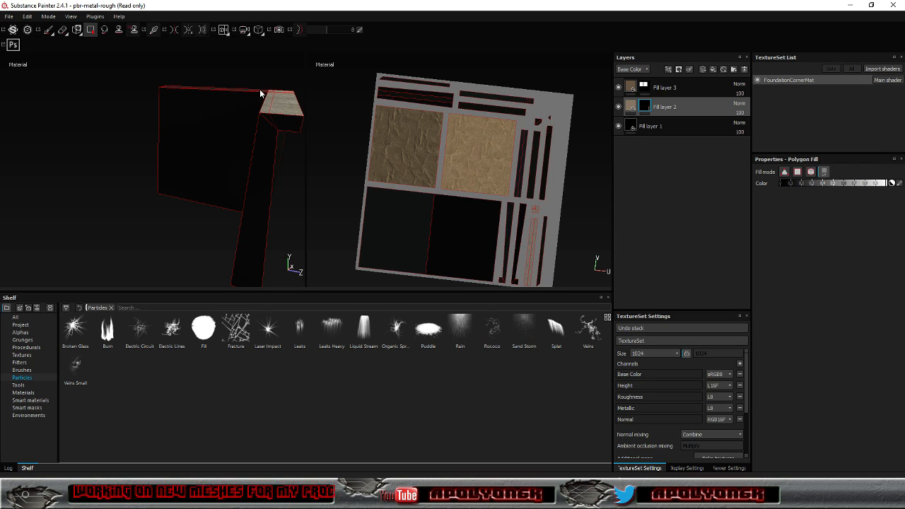
left_click(260, 92)
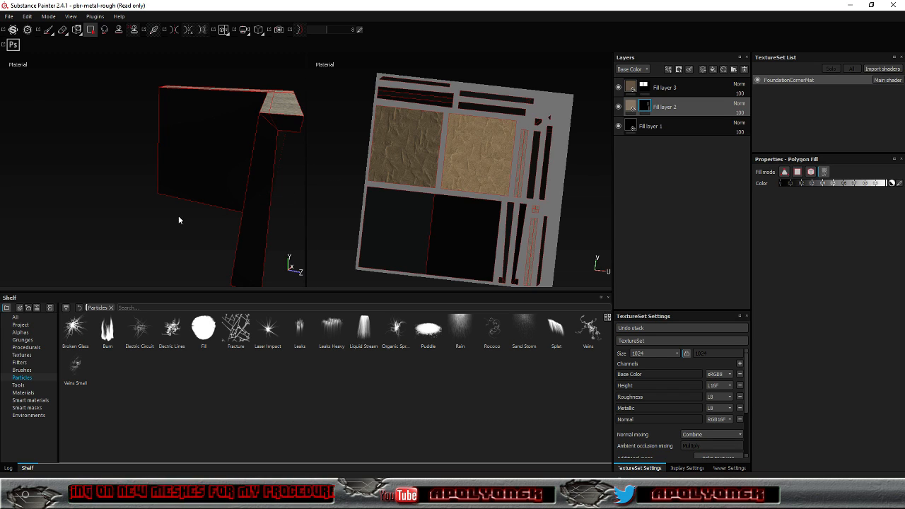
left_click_drag(173, 217, 148, 151, "alt")
left_click(211, 68)
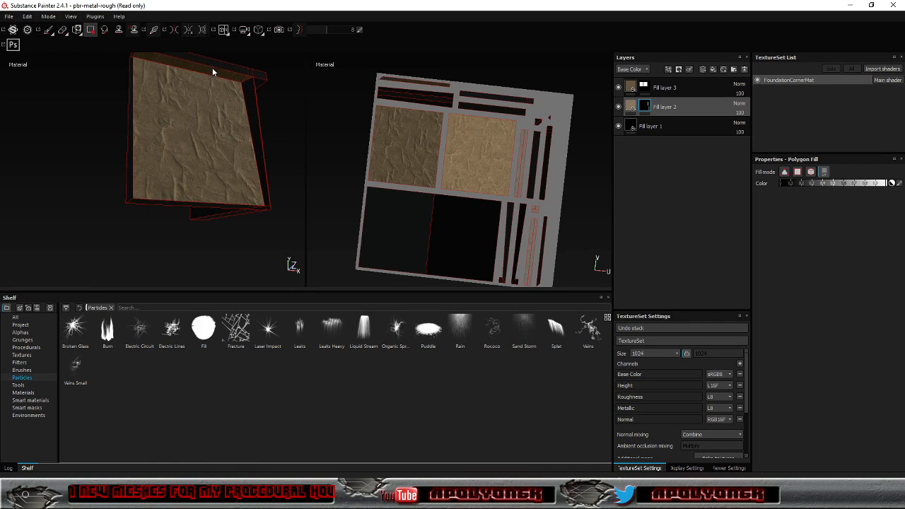
left_click(216, 65)
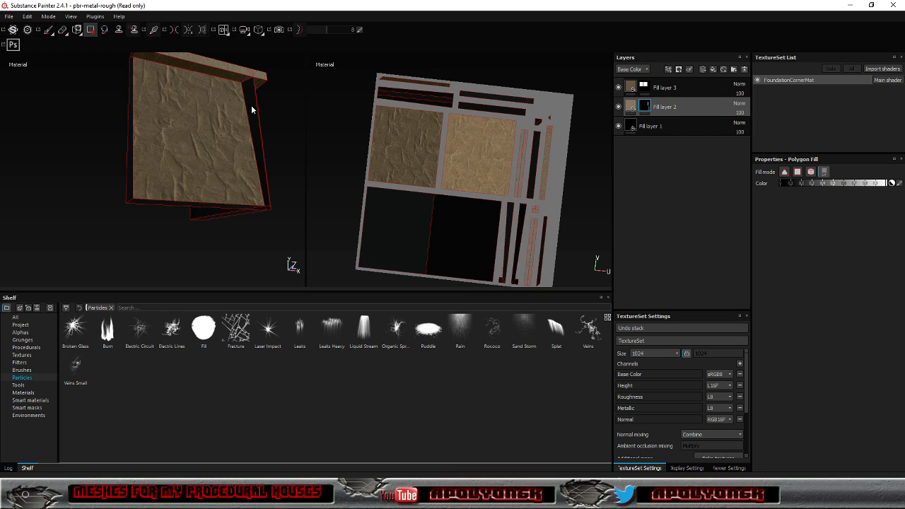
Fill the other outer cap edge and the outer corner pillar into the mask of Fill layer 2
left_click_drag(286, 123, 145, 130, "alt")
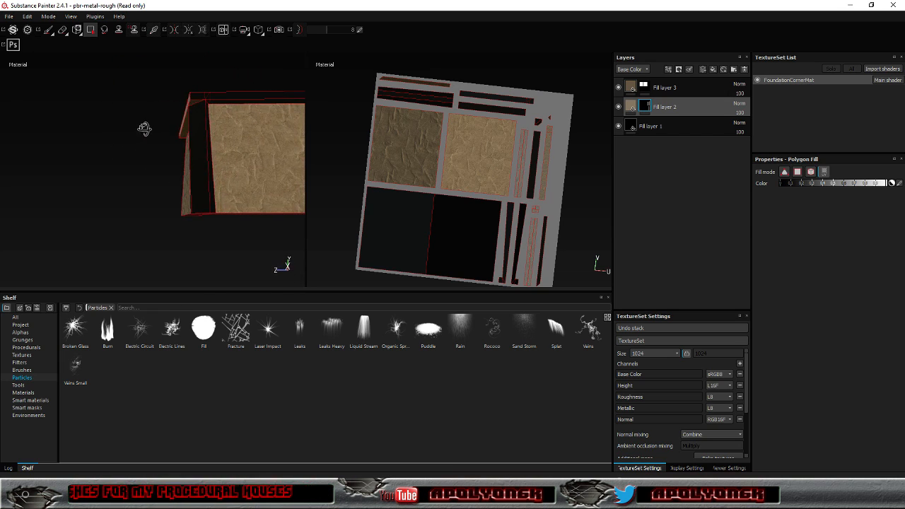
left_click(224, 95)
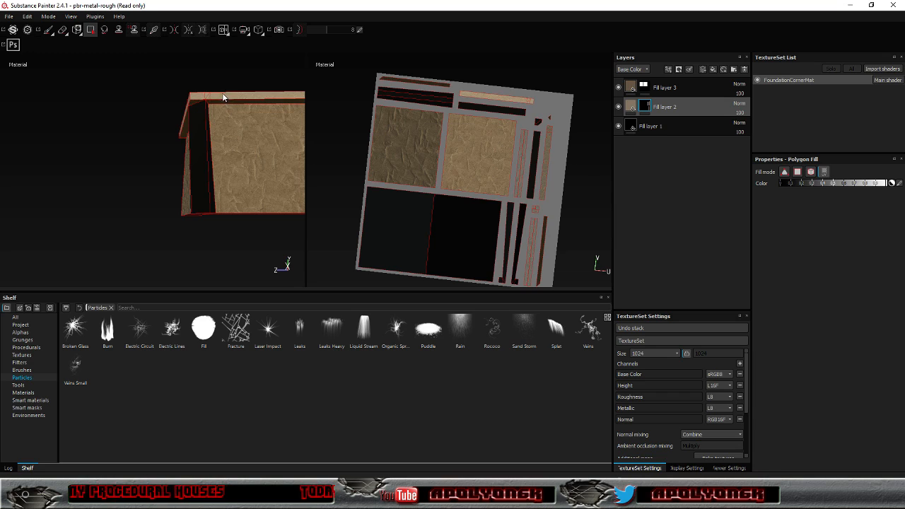
left_click(198, 145)
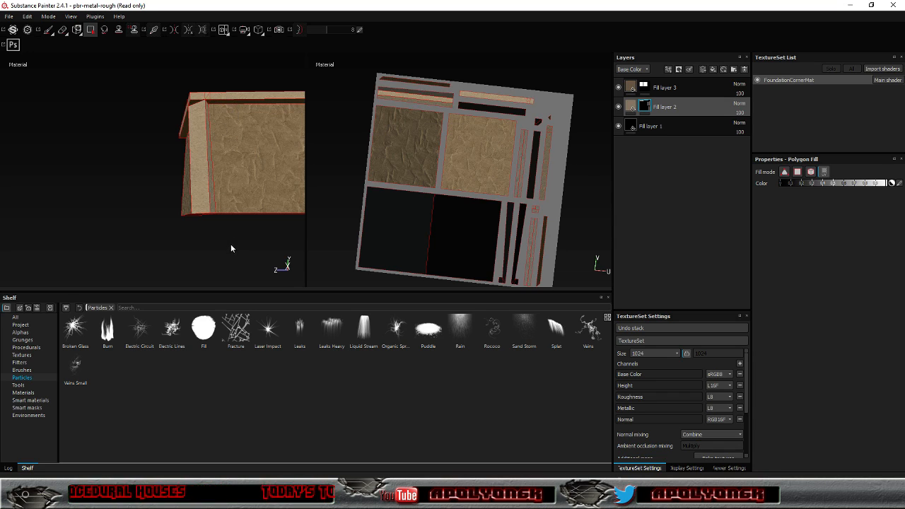
left_click_drag(219, 247, 735, 291, "alt")
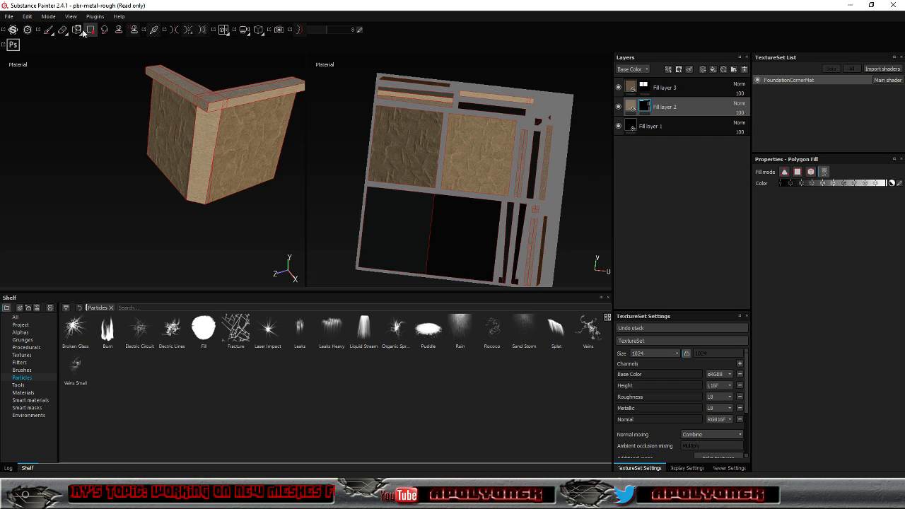
Save the project as FoundationCorner in the Blender Models folder
left_click(10, 16)
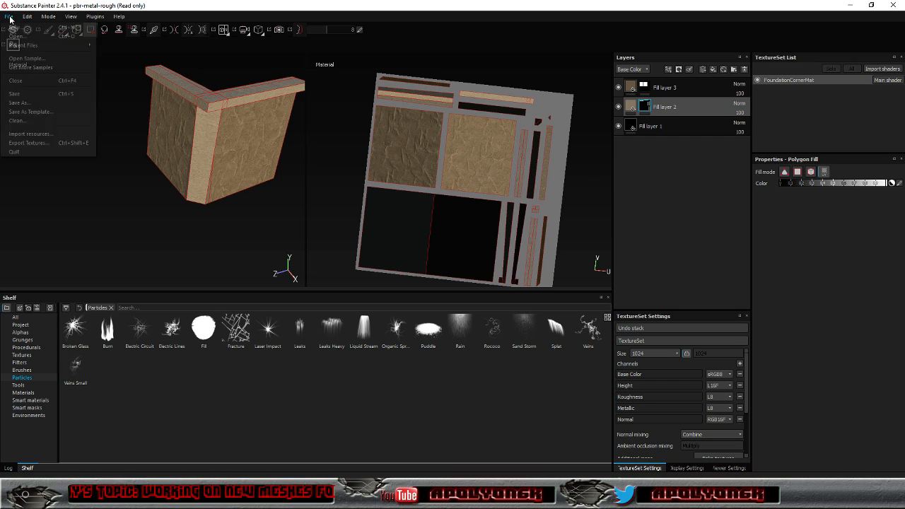
left_click(29, 94)
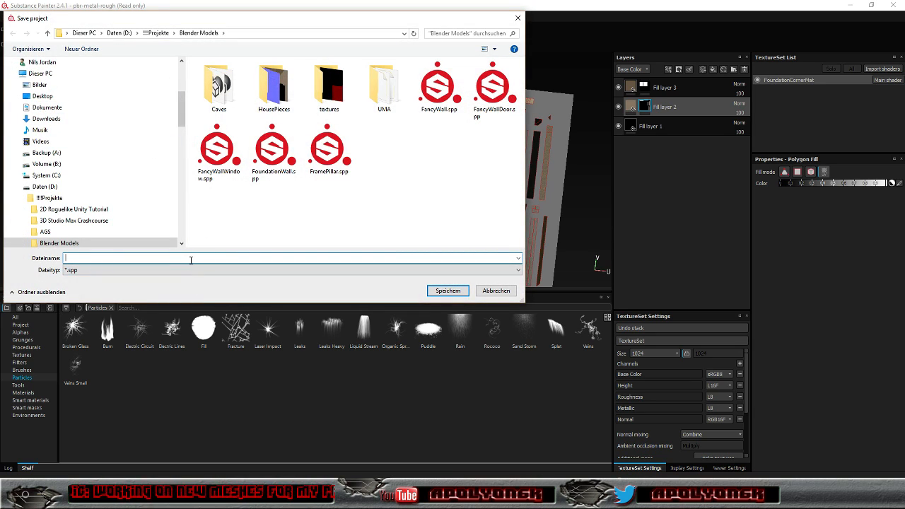
type("Found")
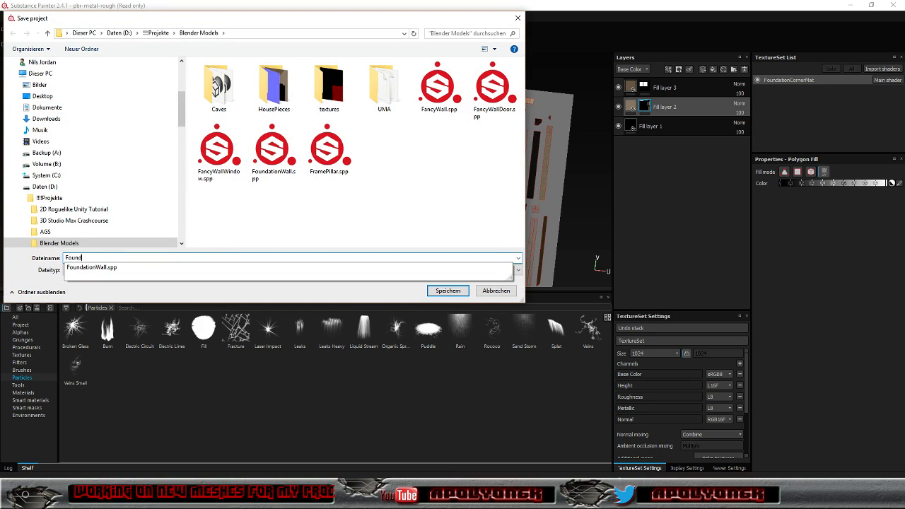
type("ationCorner")
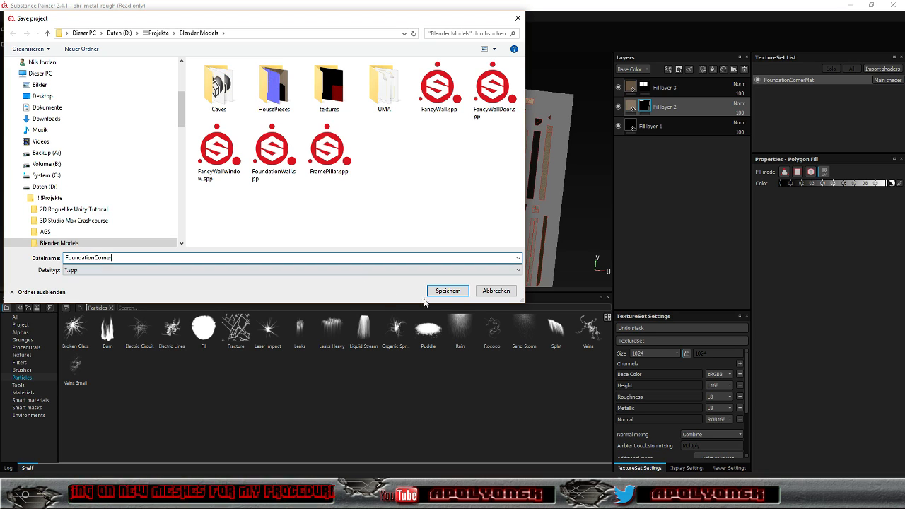
left_click(447, 291)
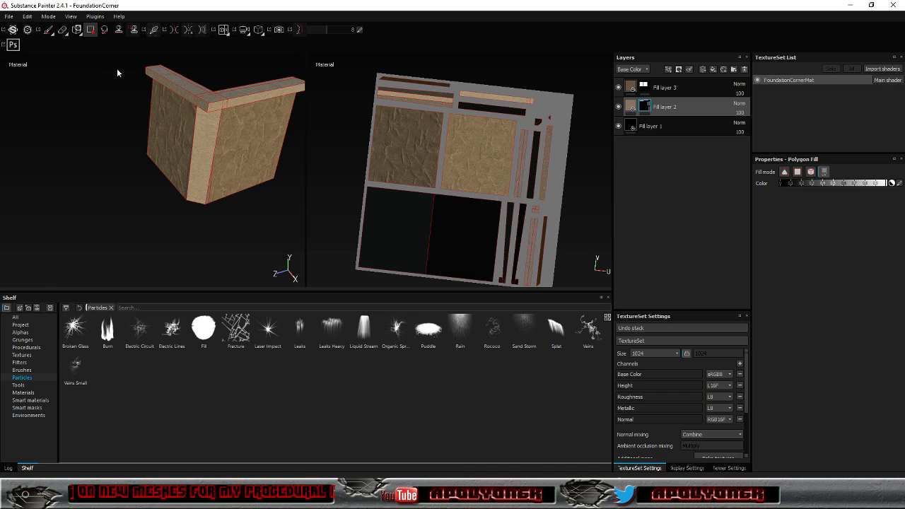
Start a texture export and set its output folder to Blender Models/HousePieces in the projects directory on drive D
left_click(8, 16)
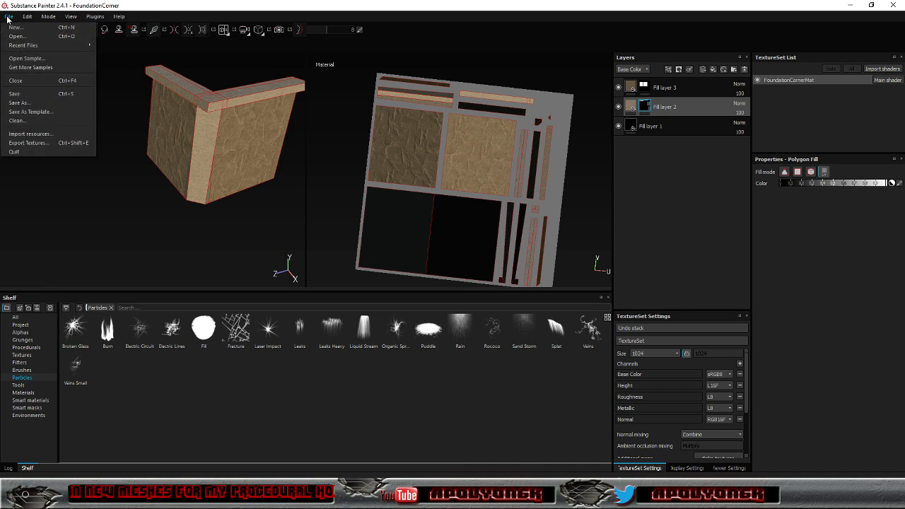
left_click(28, 143)
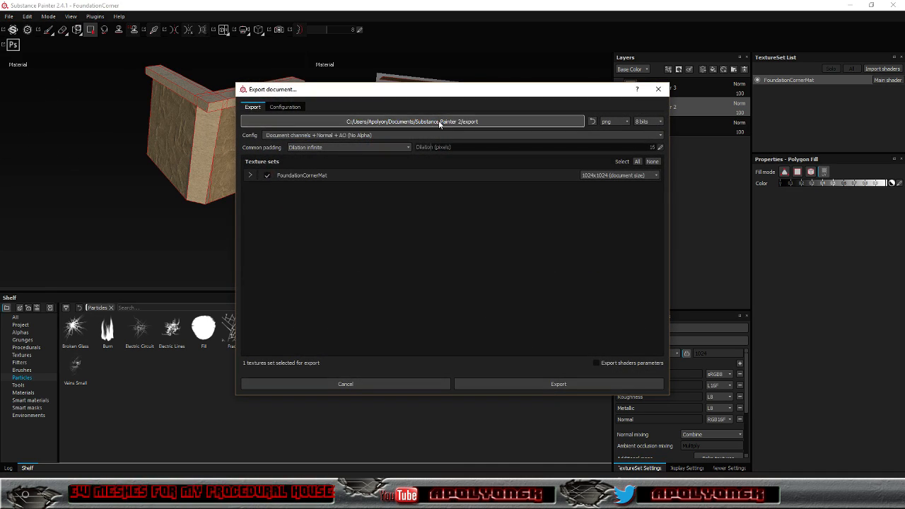
left_click(439, 122)
left_click_drag(364, 262, 368, 313)
scroll(357, 315, "down", 2)
left_click(343, 272)
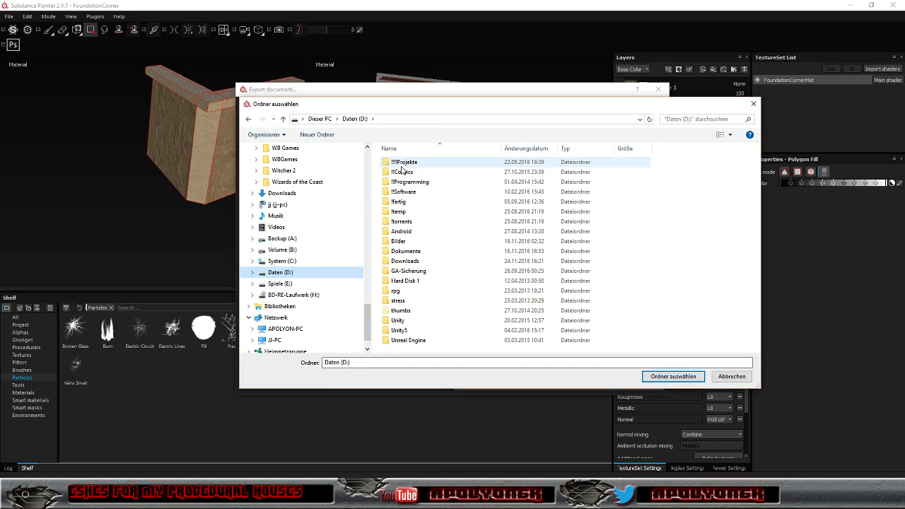
double_click(403, 163)
left_click(410, 193)
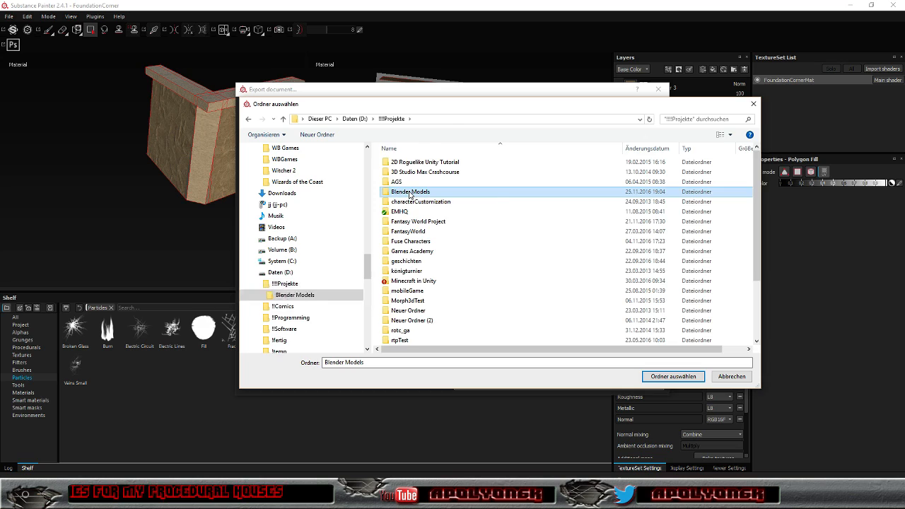
double_click(410, 193)
double_click(456, 180)
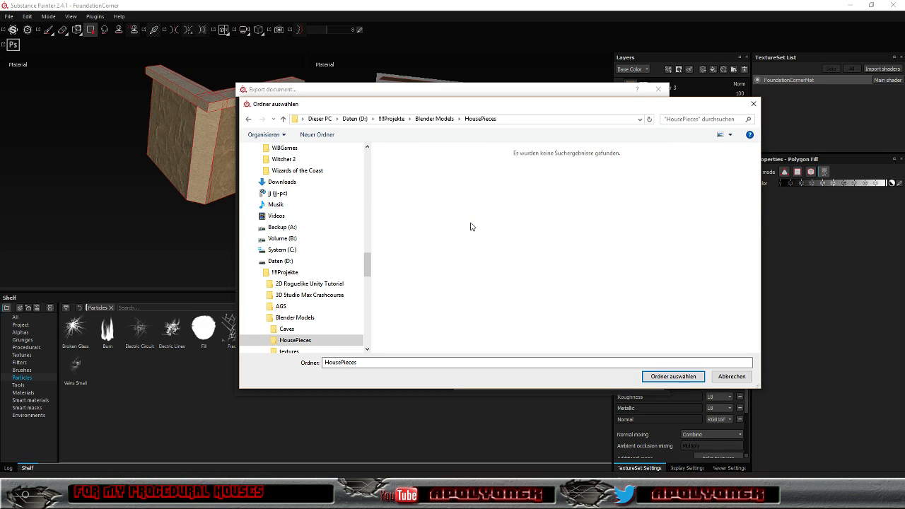
left_click(654, 376)
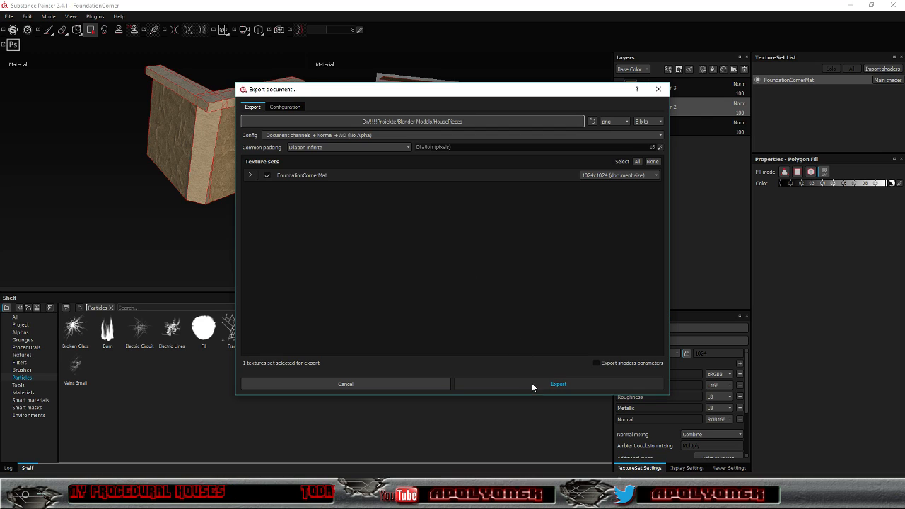
Set the texture export configuration to Unreal Engine 4 (Packed)
left_click(424, 135)
scroll(407, 176, "down", 6)
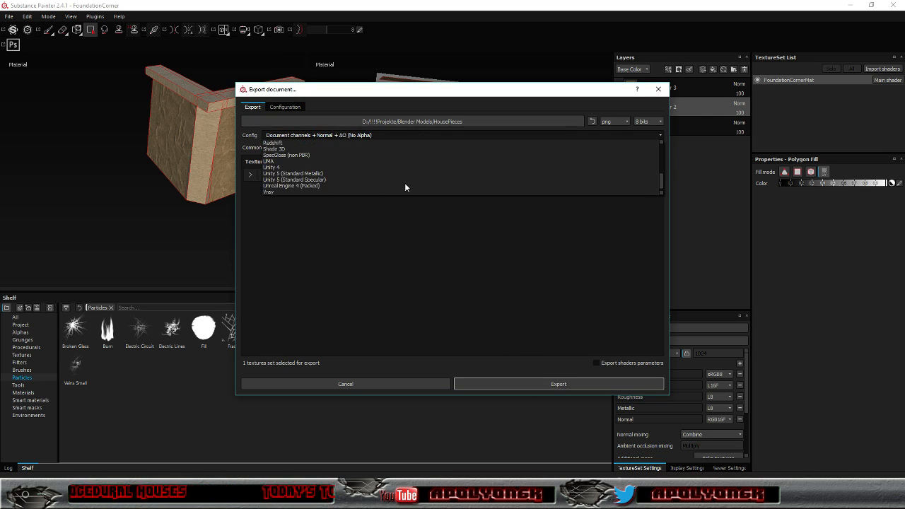
left_click(345, 185)
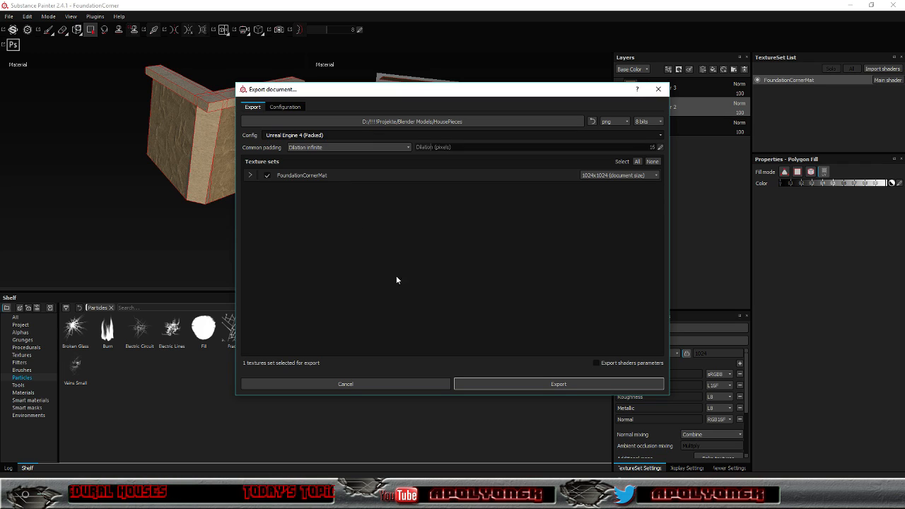
Export the FoundationCornerMat texture set with the current settings and dismiss the completion message
left_click(517, 382)
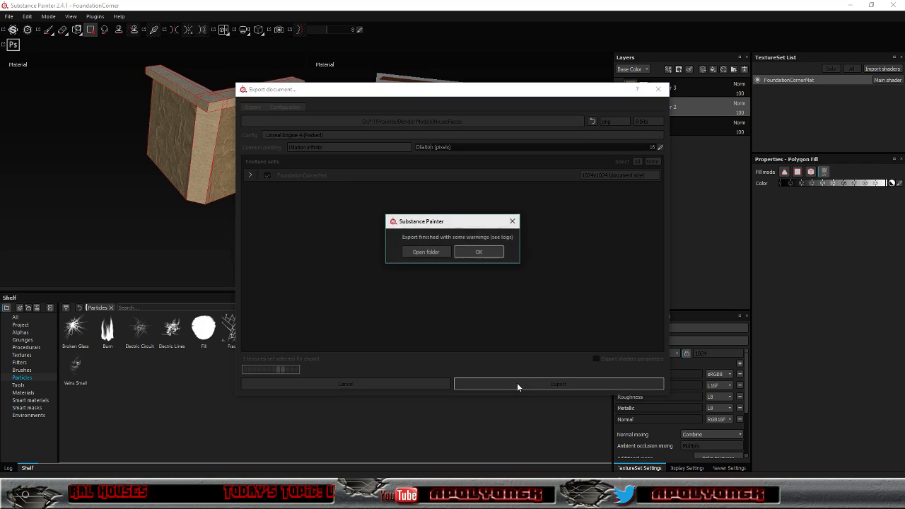
left_click(478, 252)
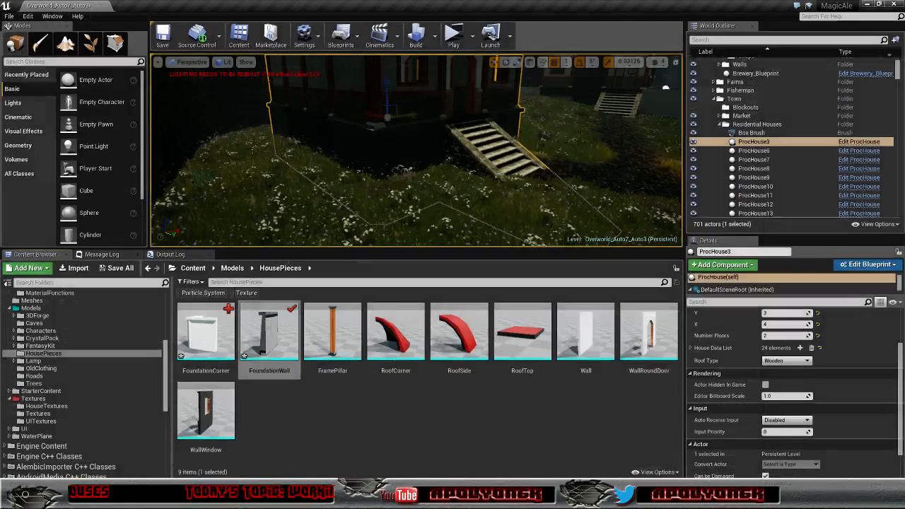
Switch to the Unreal Editor and open the Textures/HouseTextures content folder
scroll(163, 393, "down", 3)
scroll(159, 407, "down", 5)
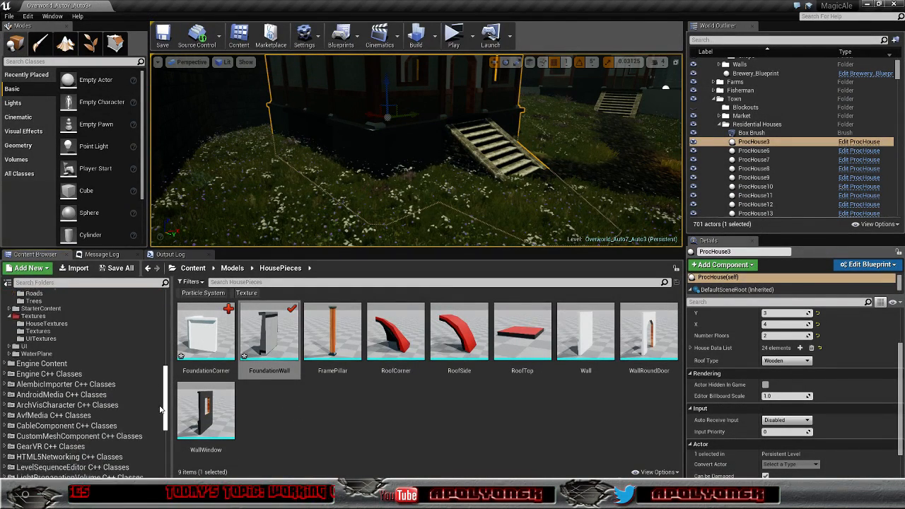
scroll(157, 415, "up", 3)
scroll(157, 410, "up", 4)
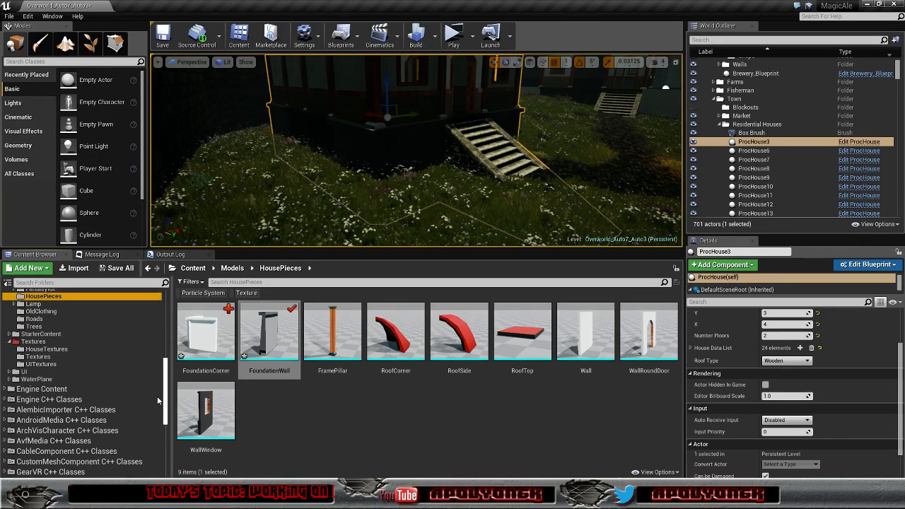
left_click(46, 359)
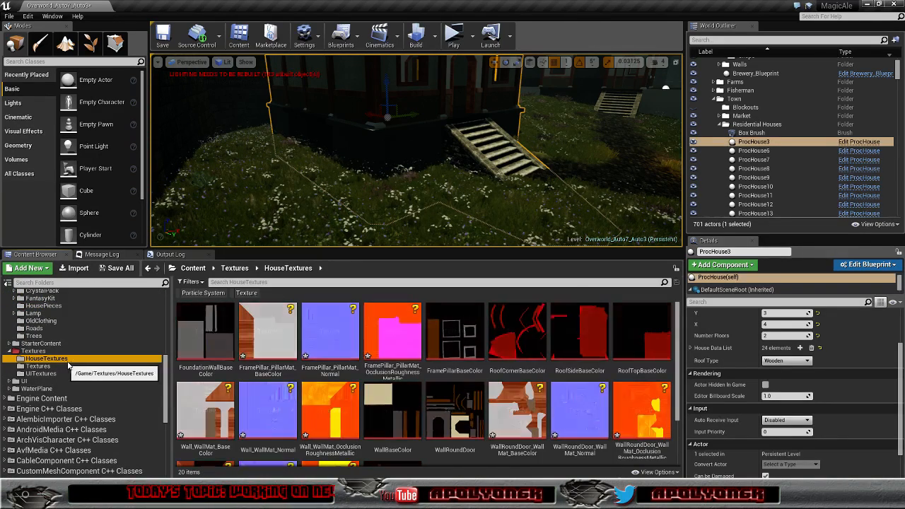
Import the BaseColor, Normal and OcclusionRoughnessMetallic PNGs of both FoundationCorner and FoundationWall from the HousePieces folder
left_click(76, 274)
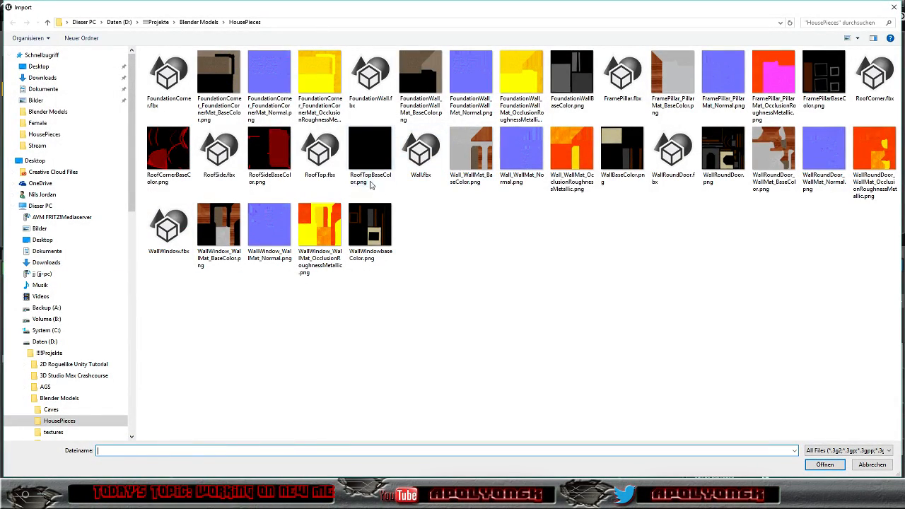
left_click(219, 78)
left_click(308, 73, "shift")
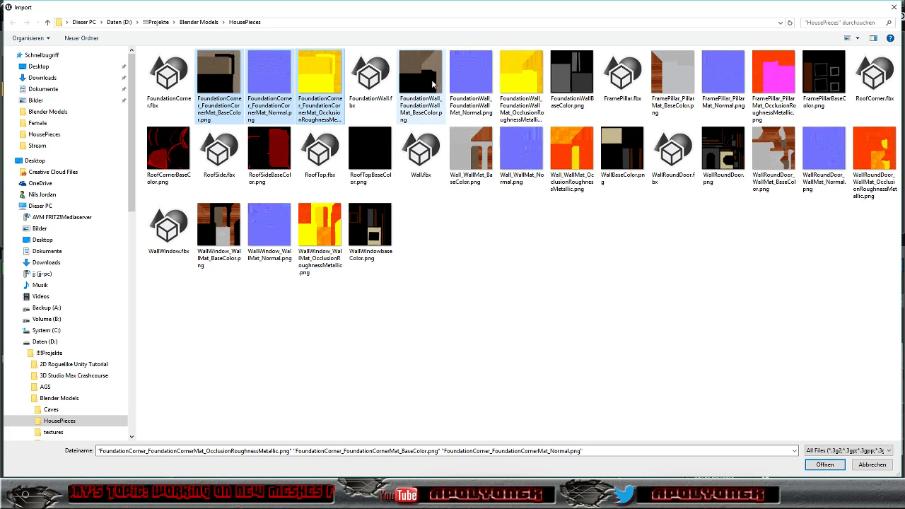
left_click(433, 84, "ctrl")
left_click(462, 71, "ctrl")
left_click(521, 78, "ctrl")
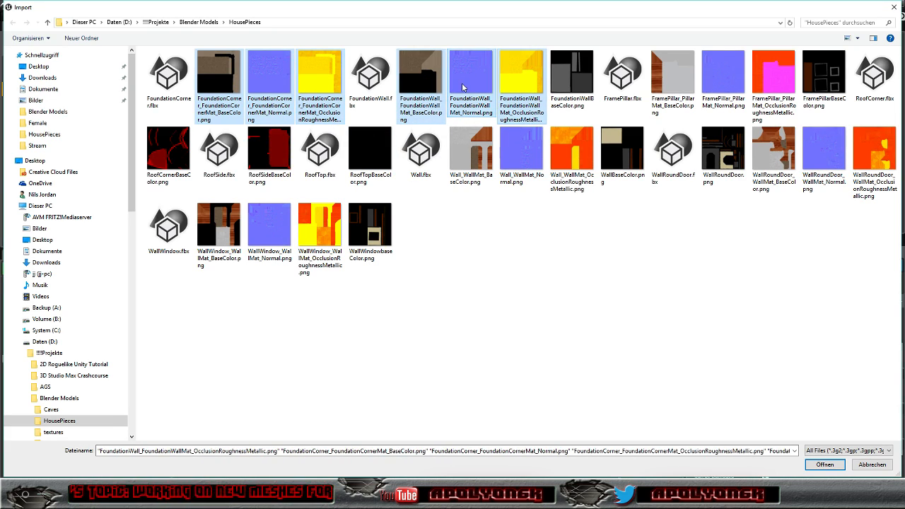
key("Return")
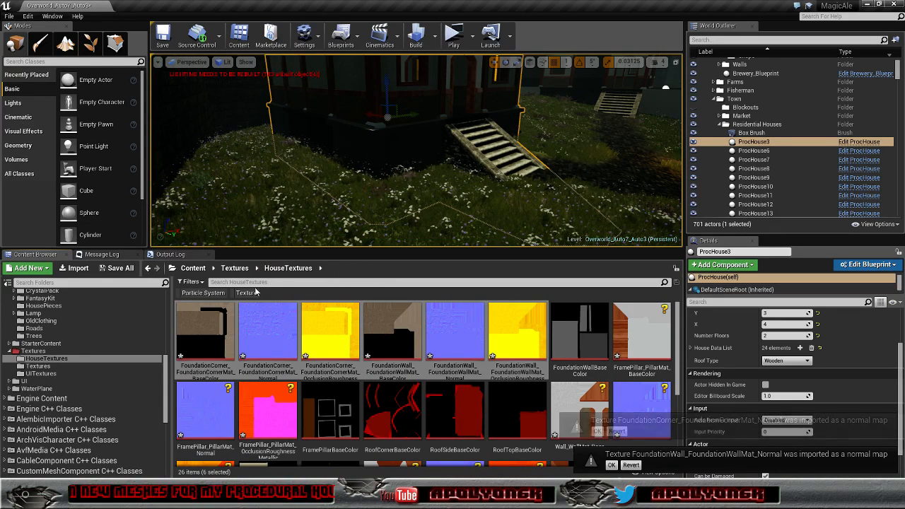
Open FoundationWallMat from HouseMaterials and set its texture sample, placed before the material node, to FoundationWall_FoundationWallMat_BaseColor
scroll(164, 362, "up", 5)
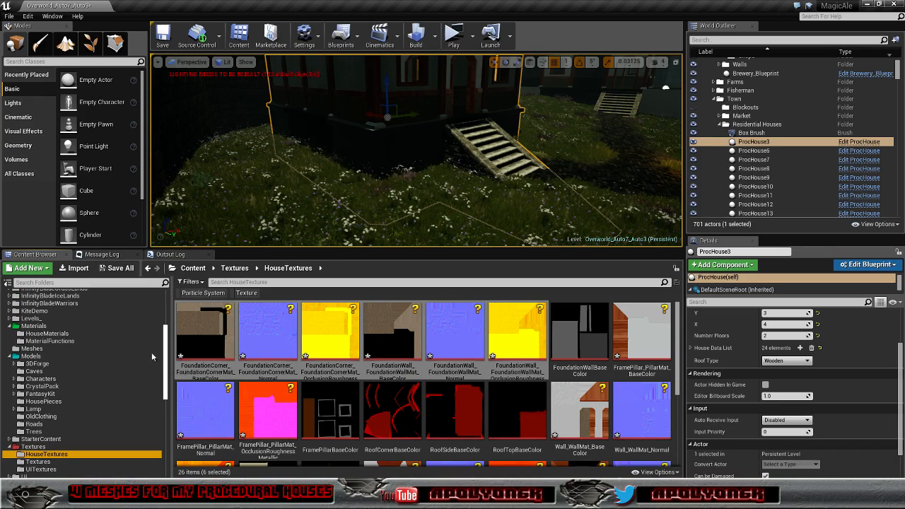
left_click(47, 333)
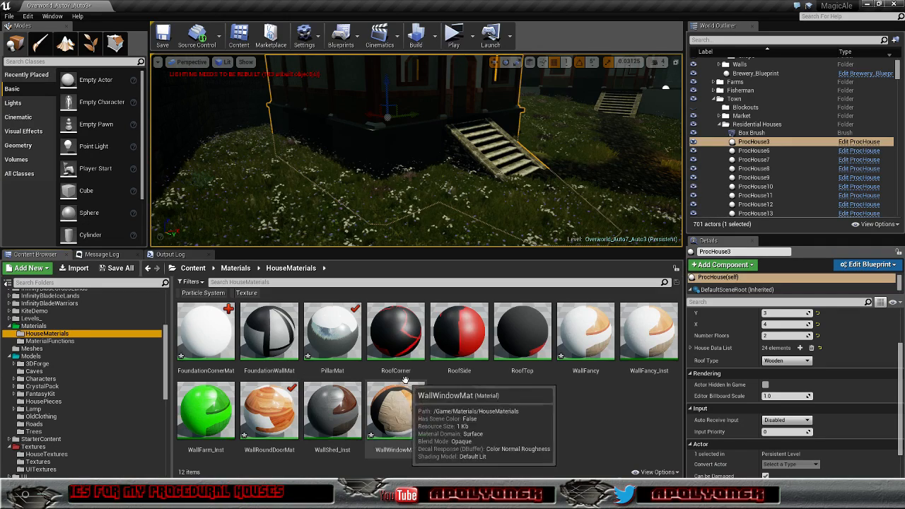
double_click(264, 333)
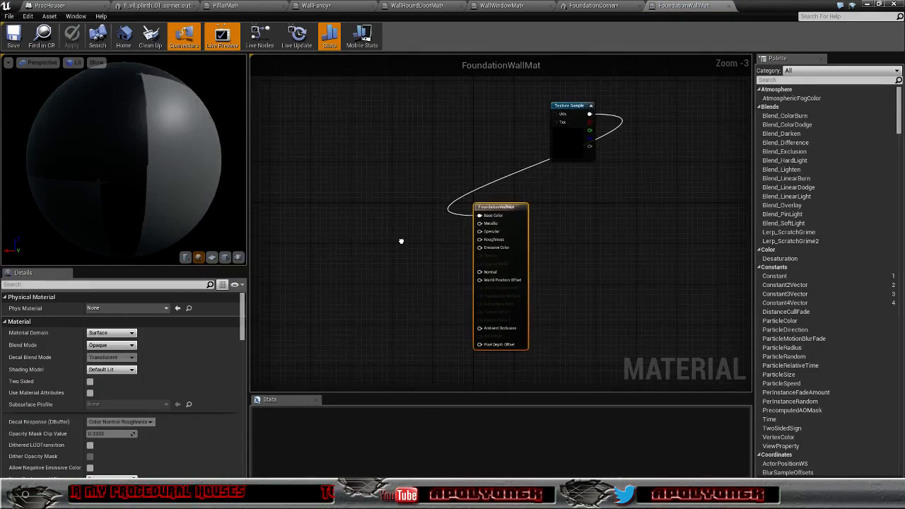
left_click_drag(575, 117, 313, 159)
left_click(156, 374)
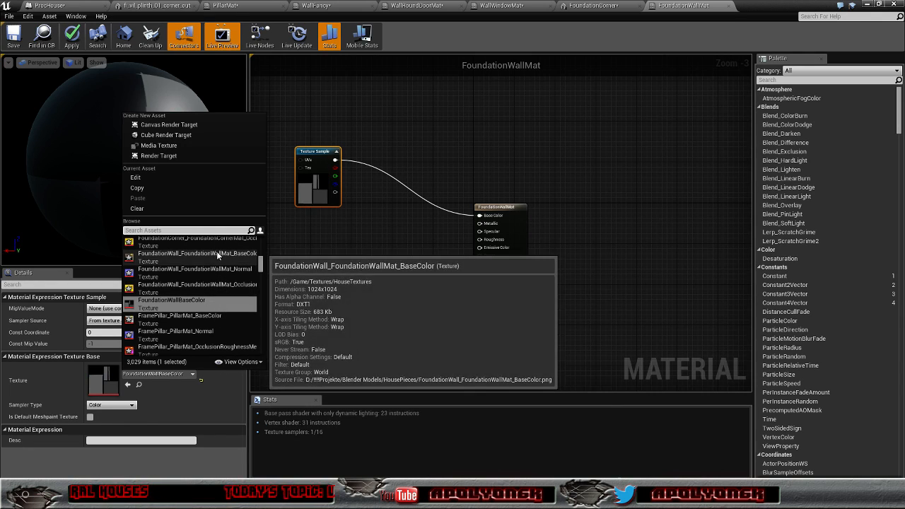
left_click(217, 253)
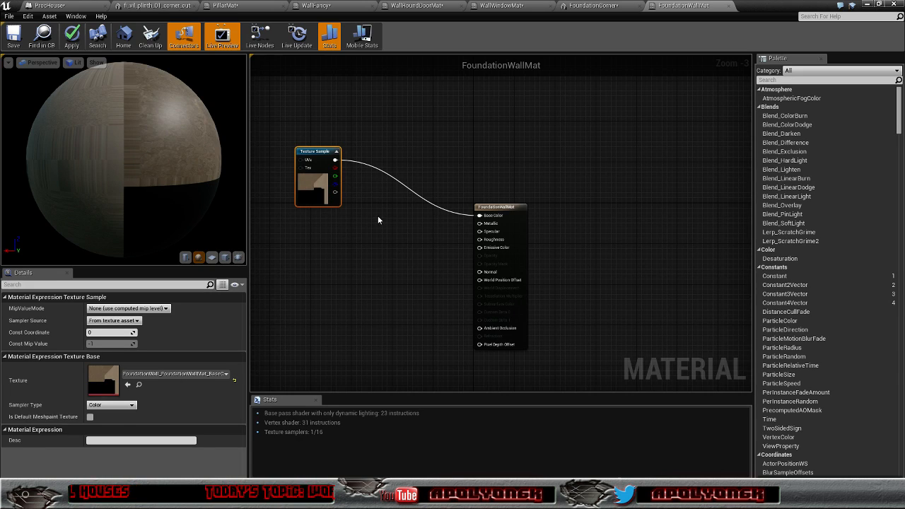
Add the FoundationWall Normal and OcclusionRoughnessMetallic textures from HouseTextures to the FoundationWallMat graph as texture samples
left_click(880, 5)
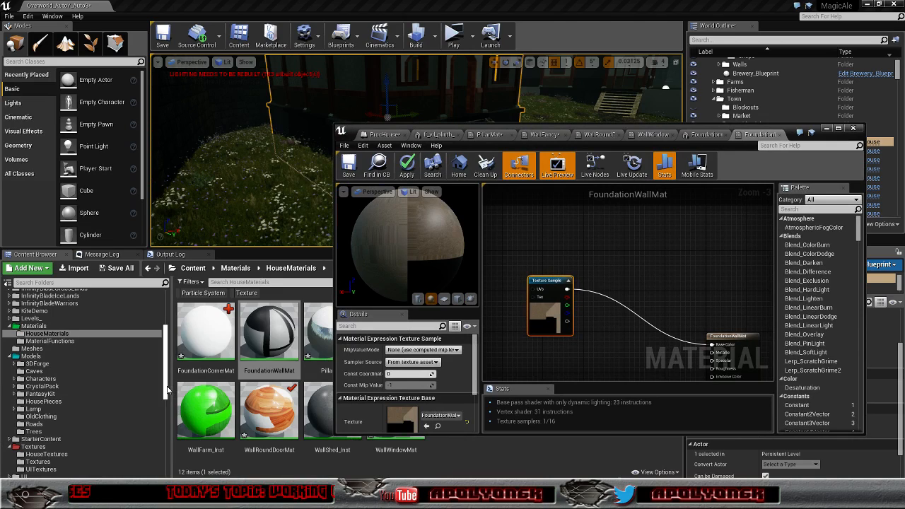
left_click_drag(168, 389, 168, 422)
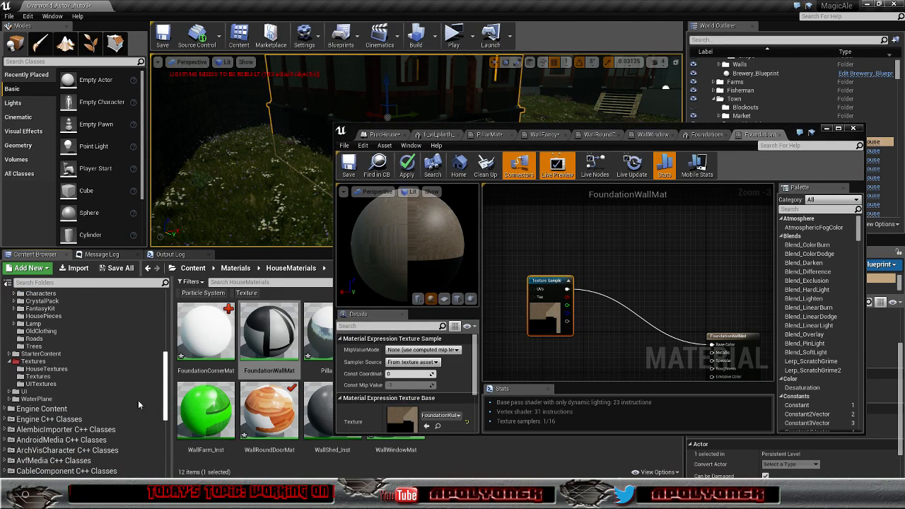
left_click(43, 368)
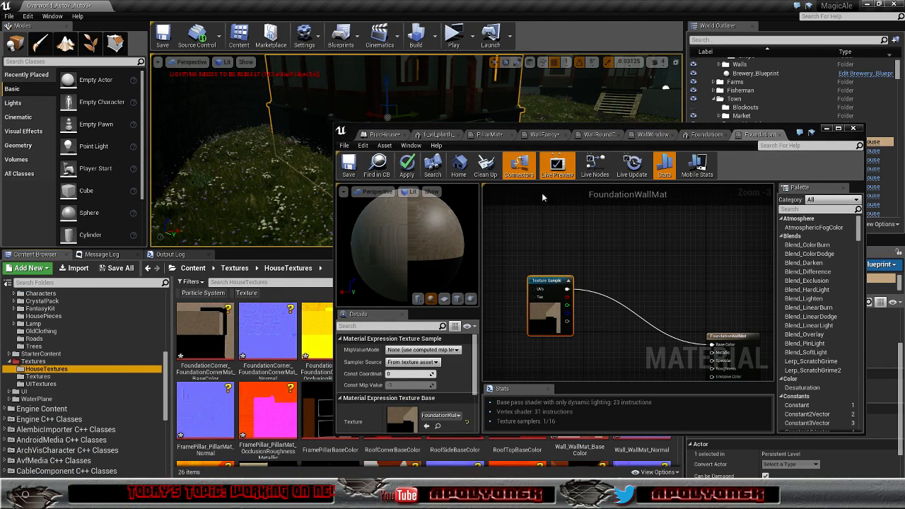
left_click_drag(626, 131, 617, 20)
left_click(478, 341)
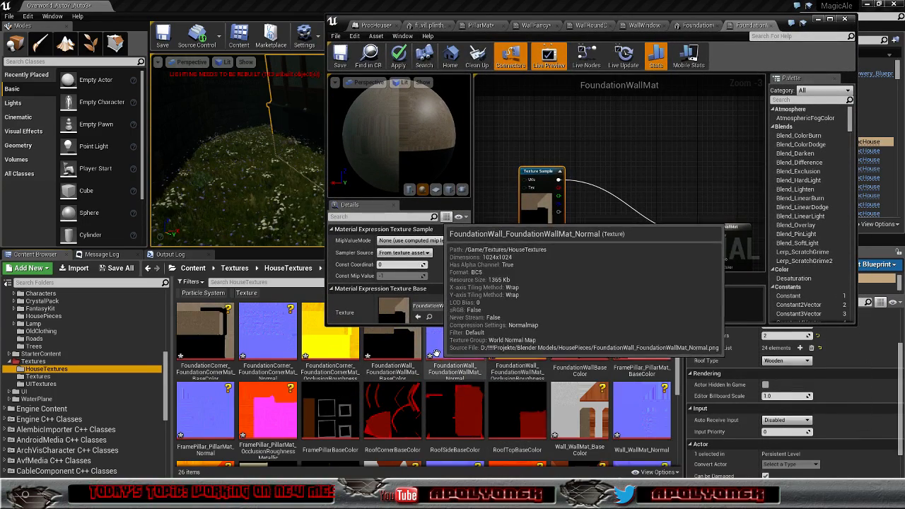
left_click(509, 353, "ctrl")
left_click_drag(509, 353, 625, 146)
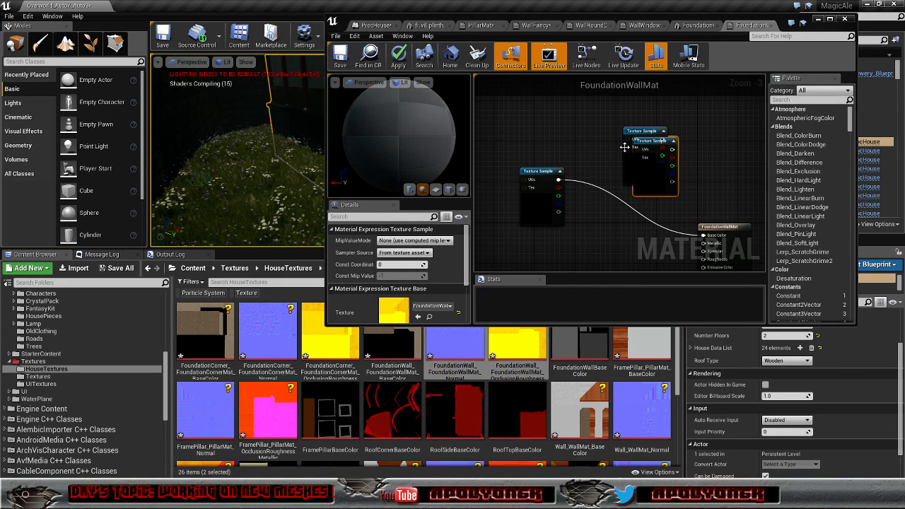
left_click(830, 20)
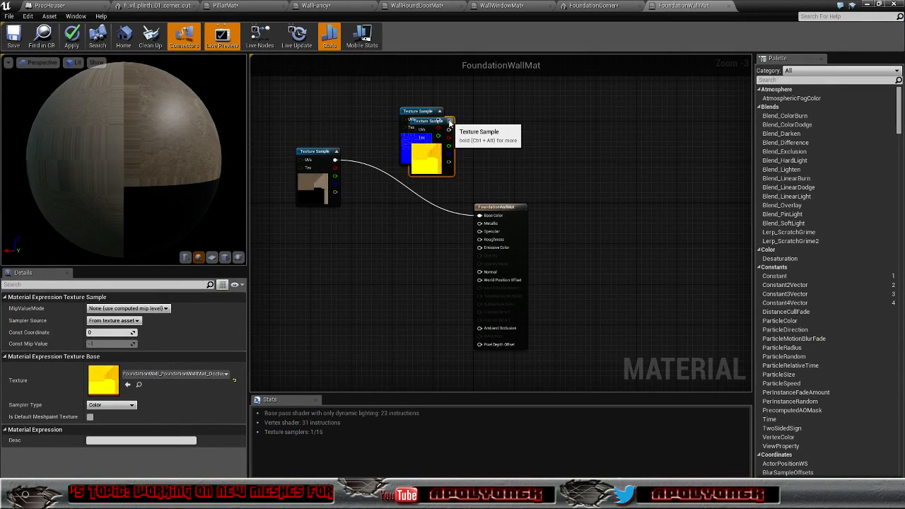
Stack the new samples and connect the normal map to Normal and the packed red, green and blue channels to Ambient Occlusion, Roughness and Metallic
left_click_drag(450, 119, 336, 215)
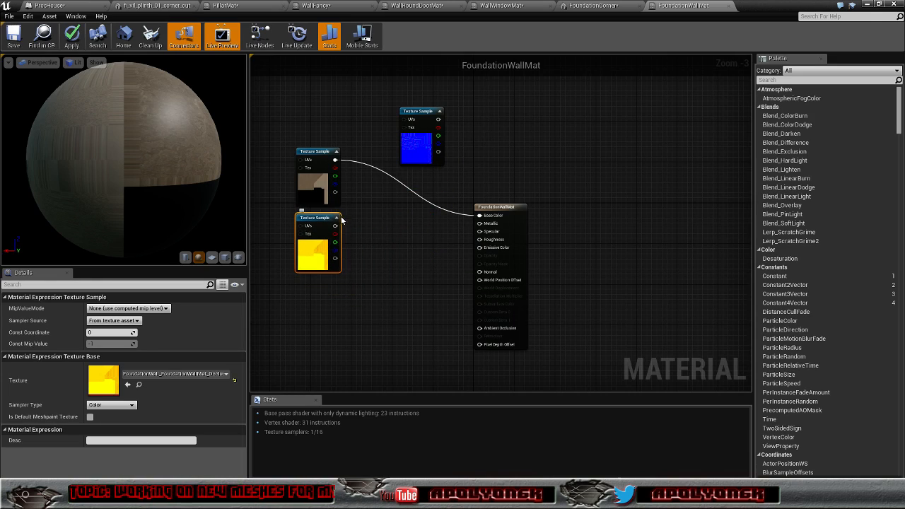
left_click_drag(424, 115, 480, 272)
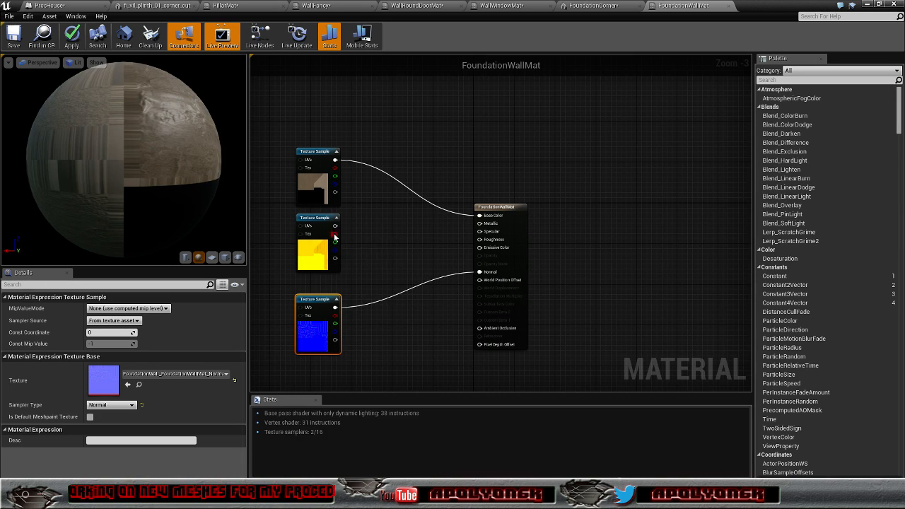
left_click_drag(435, 307, 480, 328)
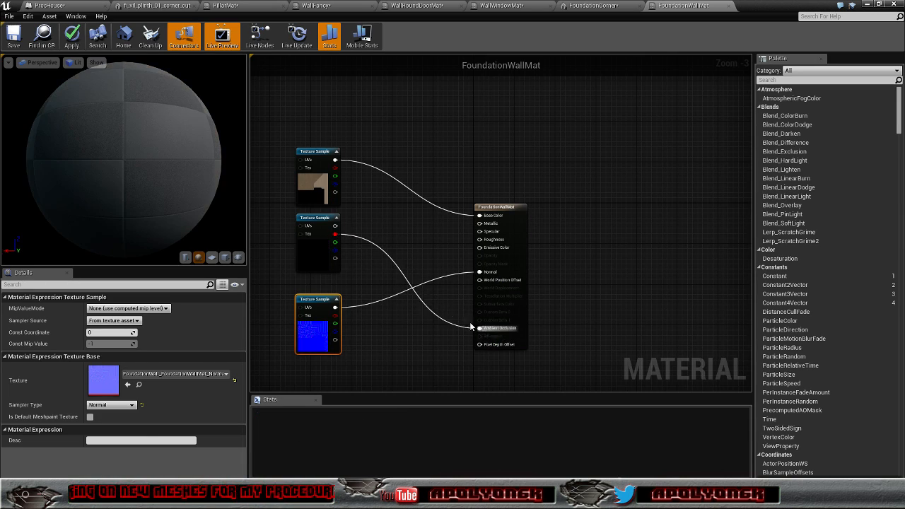
left_click_drag(335, 242, 481, 223)
left_click_drag(335, 242, 482, 242)
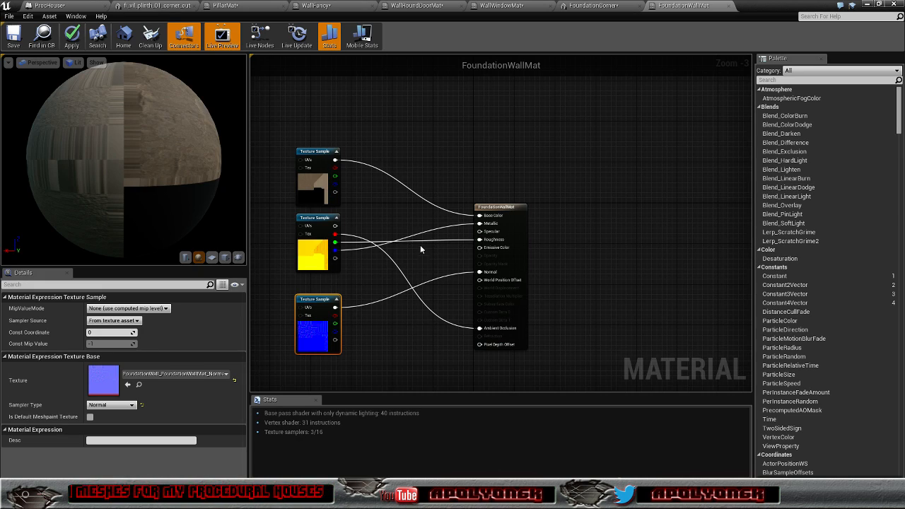
Try driving Roughness from the packed texture's blue channel, check the preview sphere, and reconnect the green channel
left_click_drag(141, 154, 201, 147)
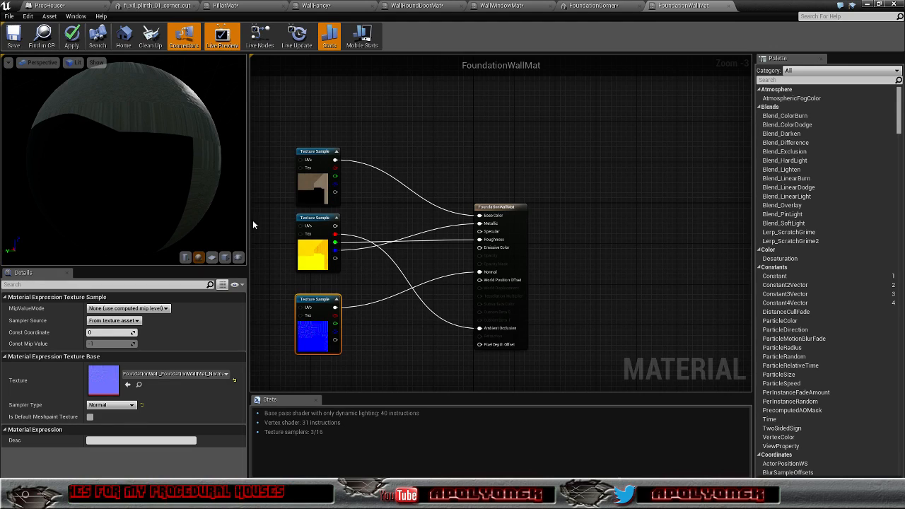
left_click_drag(335, 242, 484, 243)
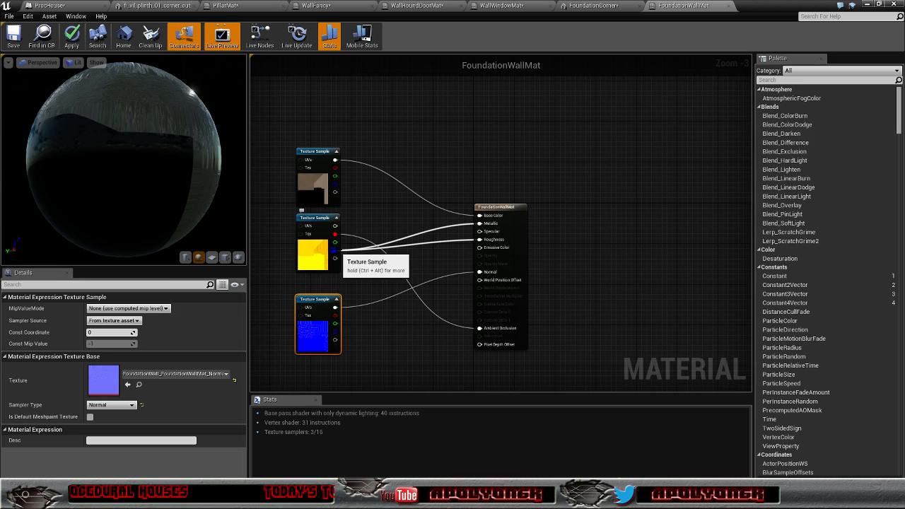
left_click_drag(335, 242, 481, 243)
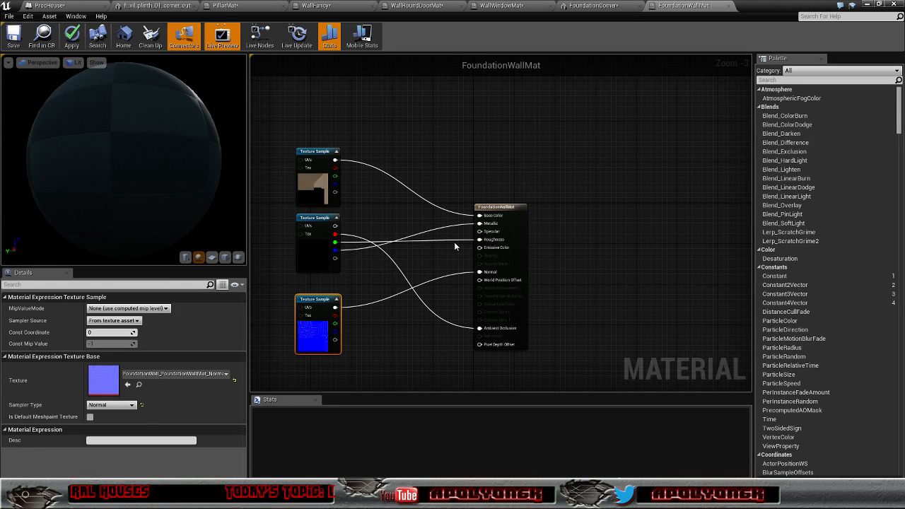
Check the stone surface on the preview sphere and apply the changes to FoundationWallMat
left_click_drag(159, 124, 225, 79)
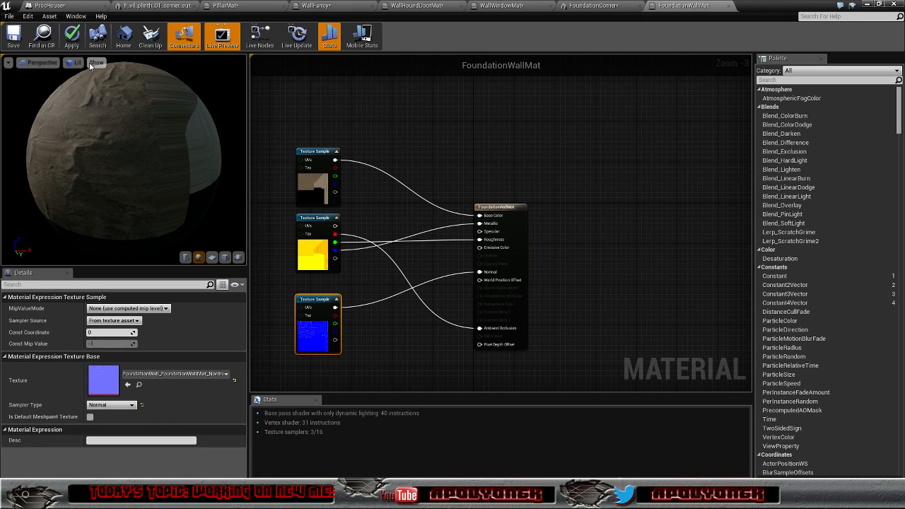
left_click(72, 37)
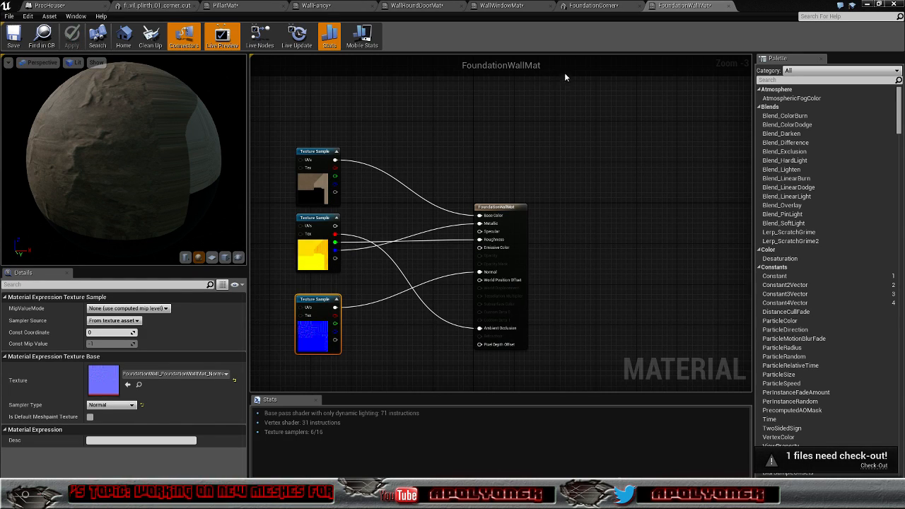
Close the open foundation, wall, door, window, pillar and plinth asset editors, keeping only the ProcHouse blueprint open
left_click(591, 5)
left_click(640, 6)
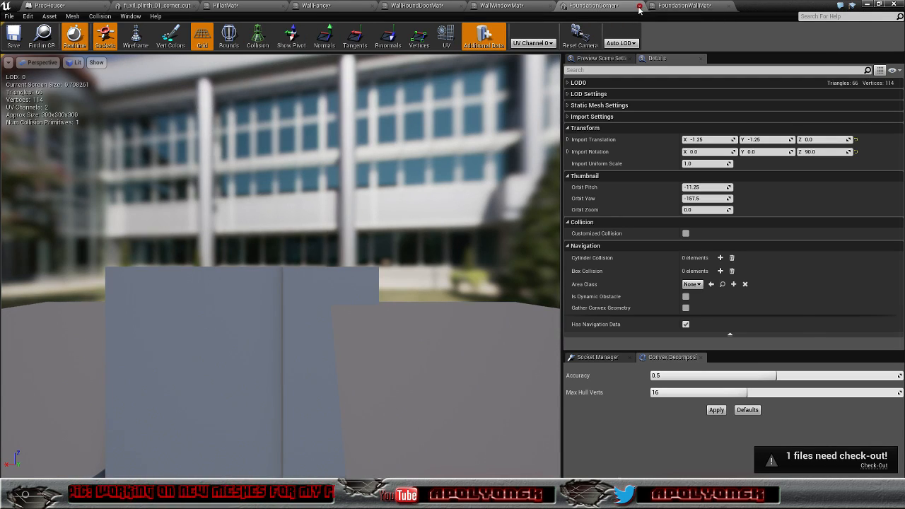
left_click(550, 6)
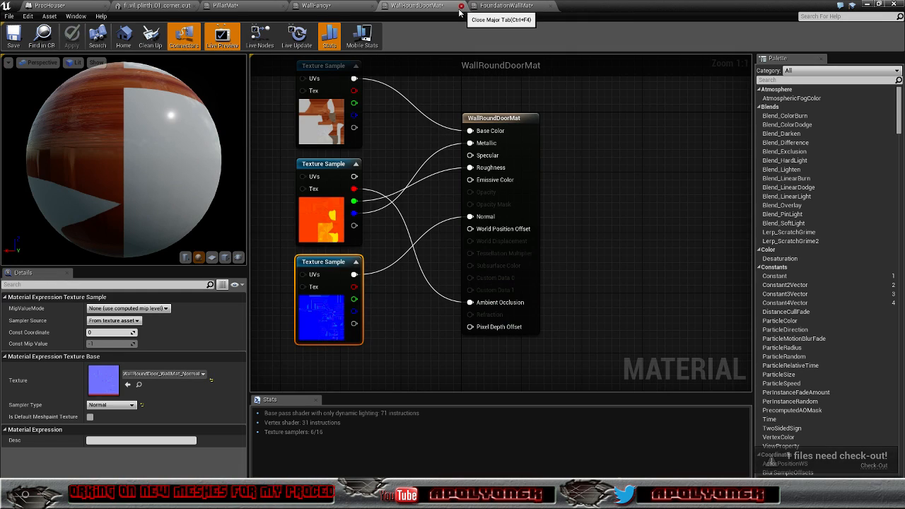
left_click(461, 6)
left_click(371, 6)
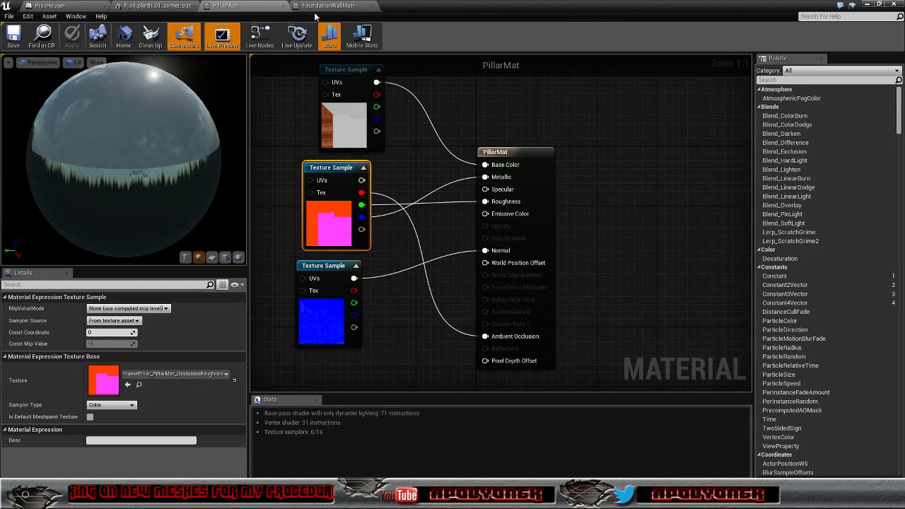
left_click(284, 7)
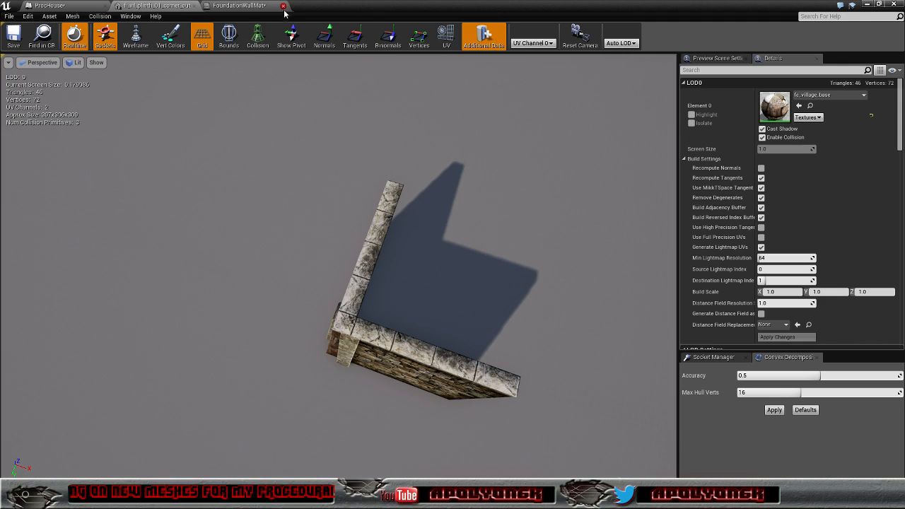
left_click(194, 6)
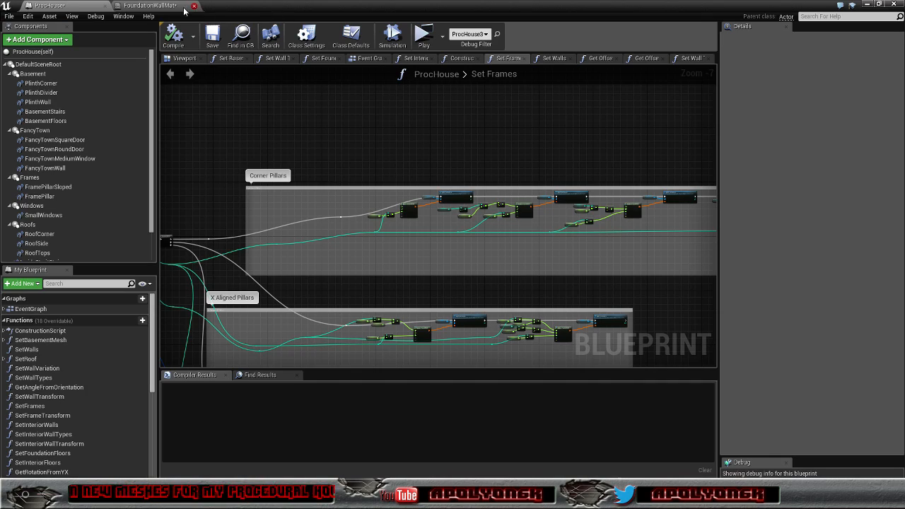
left_click(185, 7)
left_click(194, 6)
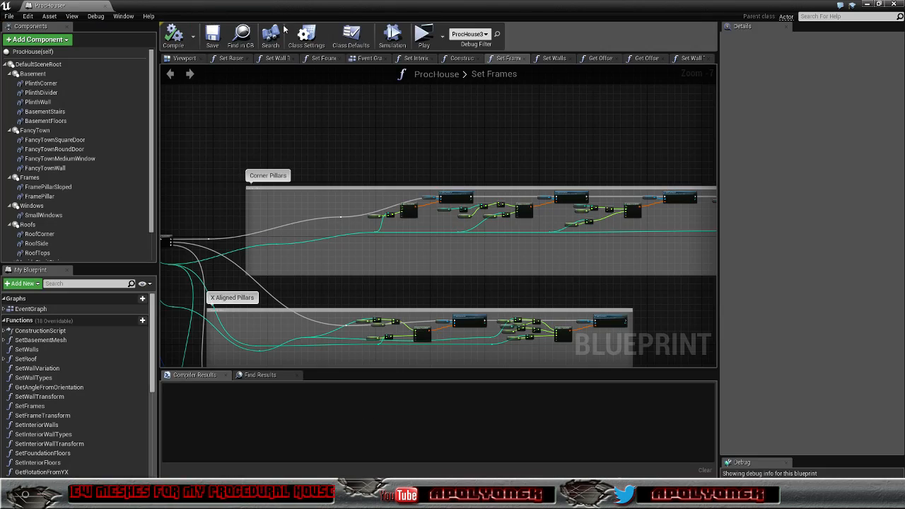
Open FoundationCornerMat from the HouseMaterials folder, move its output node clear and delete the default colour parameter
left_click(866, 5)
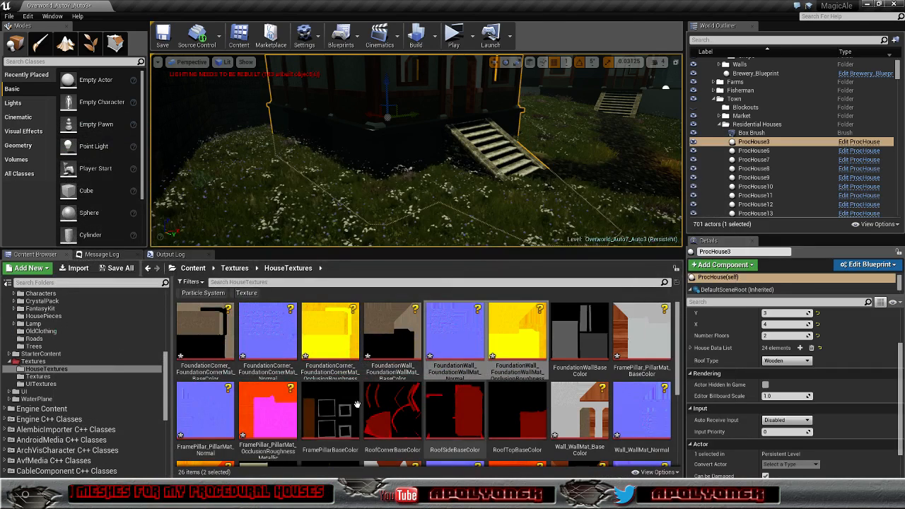
left_click_drag(164, 398, 163, 371)
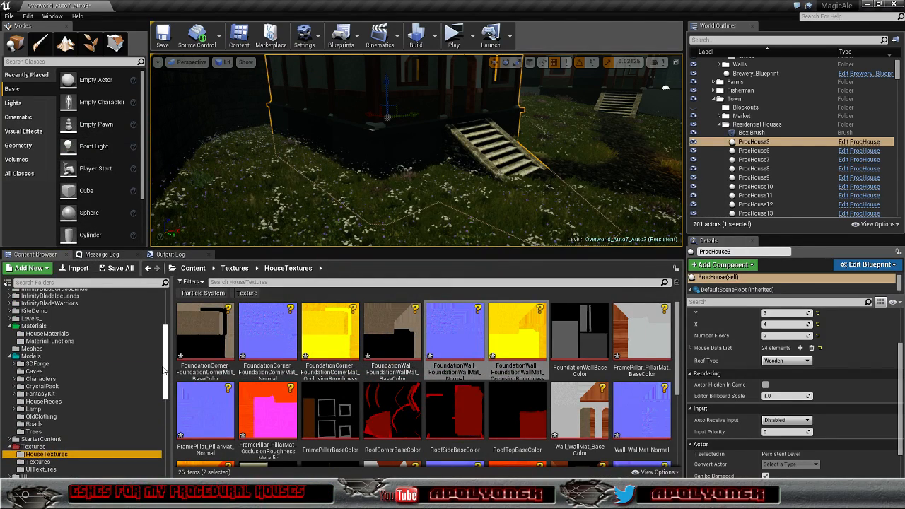
left_click(82, 334)
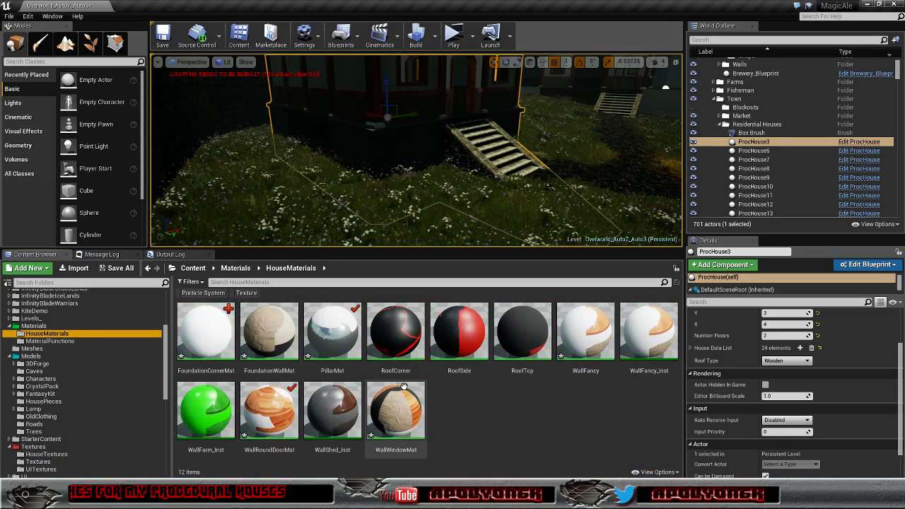
double_click(203, 332)
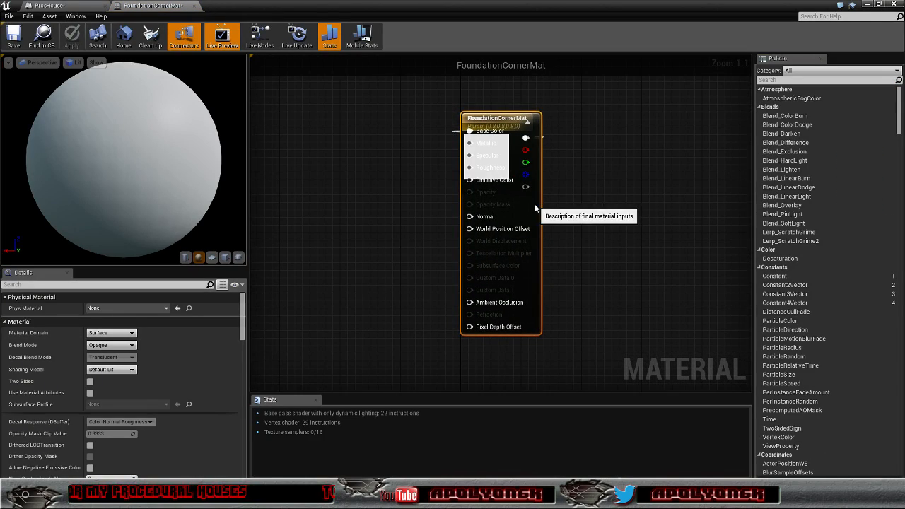
left_click_drag(535, 203, 628, 210)
left_click(484, 128)
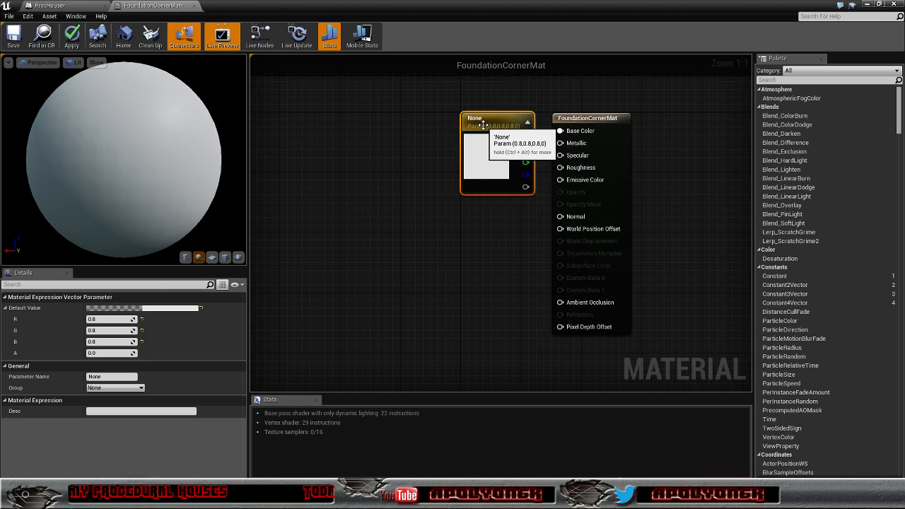
key("Delete")
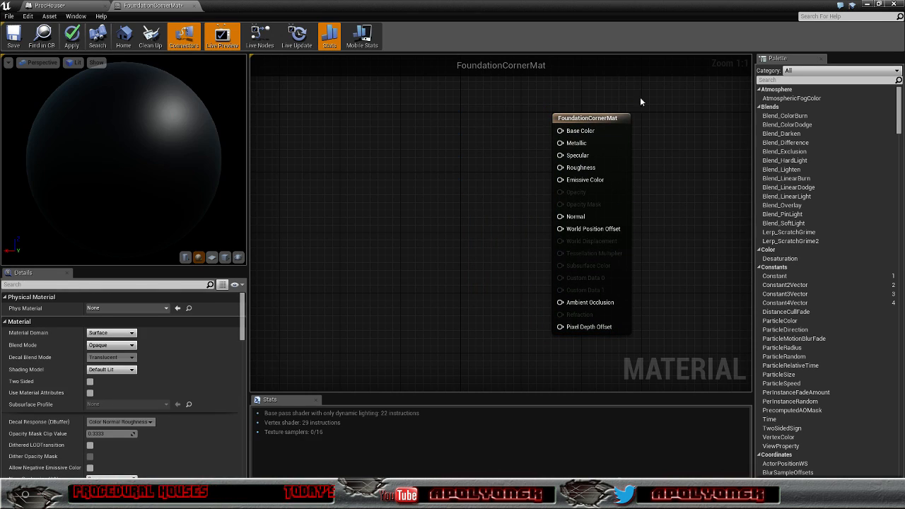
Add the FoundationCorner base colour, normal and OcclusionRoughnessMetallic textures from HouseTextures to the FoundationCornerMat graph
left_click(878, 4)
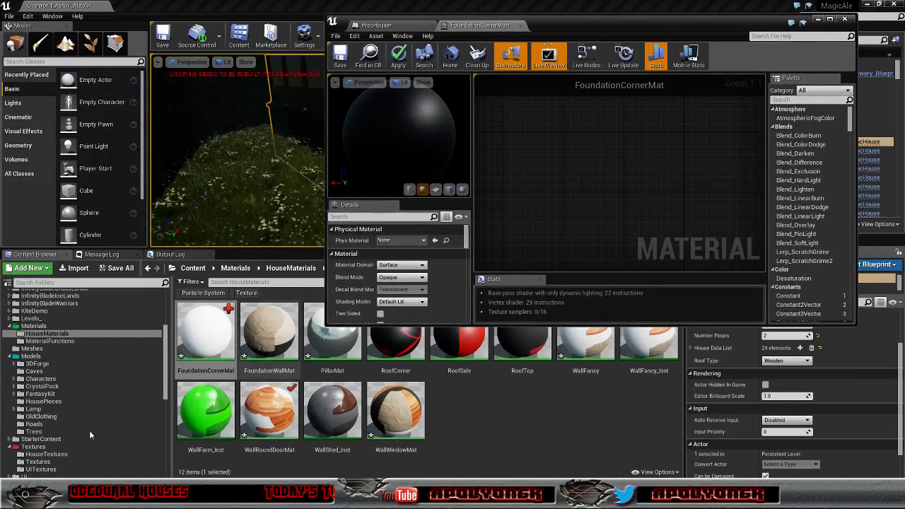
left_click(47, 454)
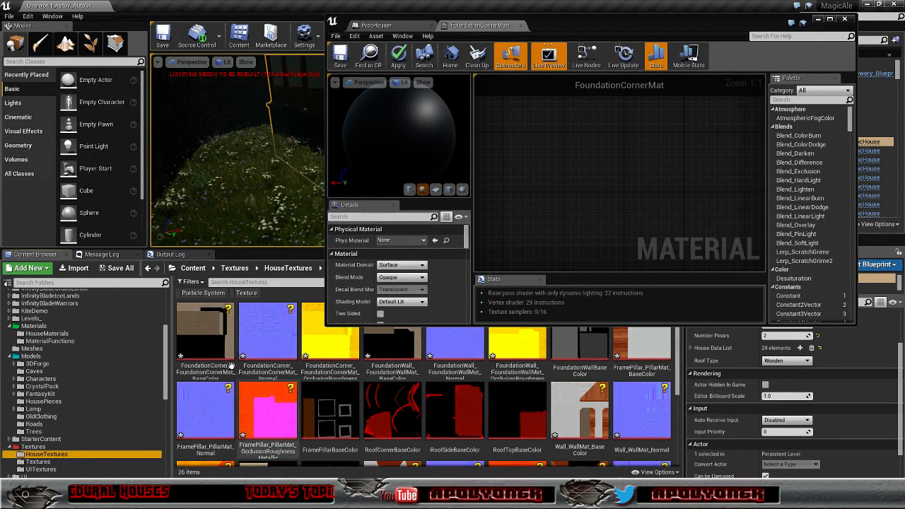
left_click(203, 336)
left_click(328, 339, "shift")
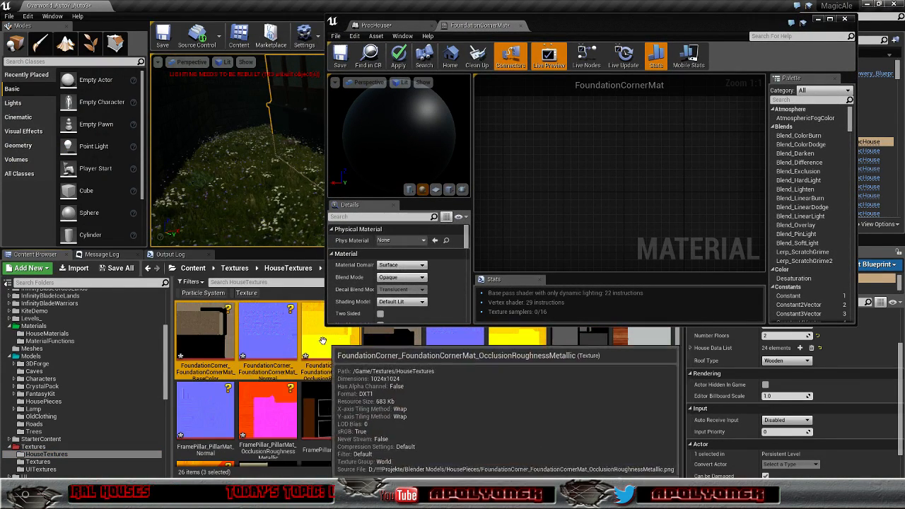
left_click_drag(279, 338, 569, 178)
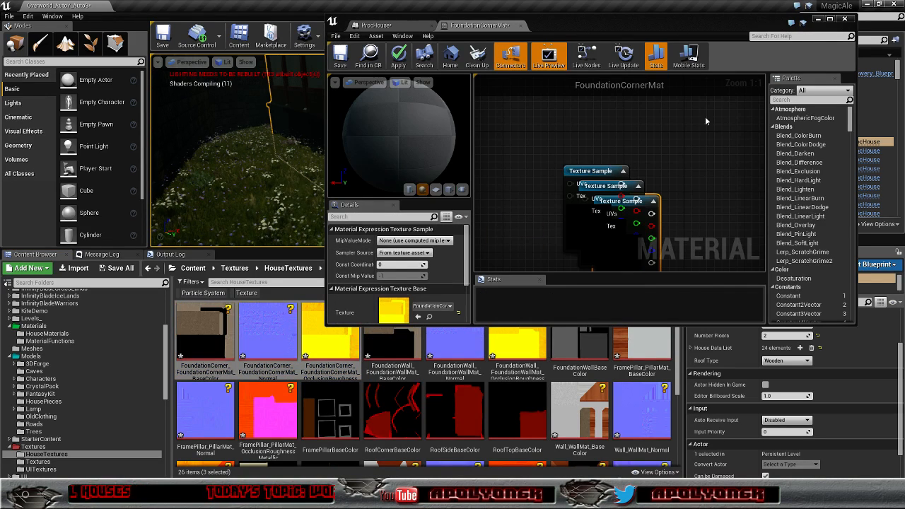
left_click(831, 19)
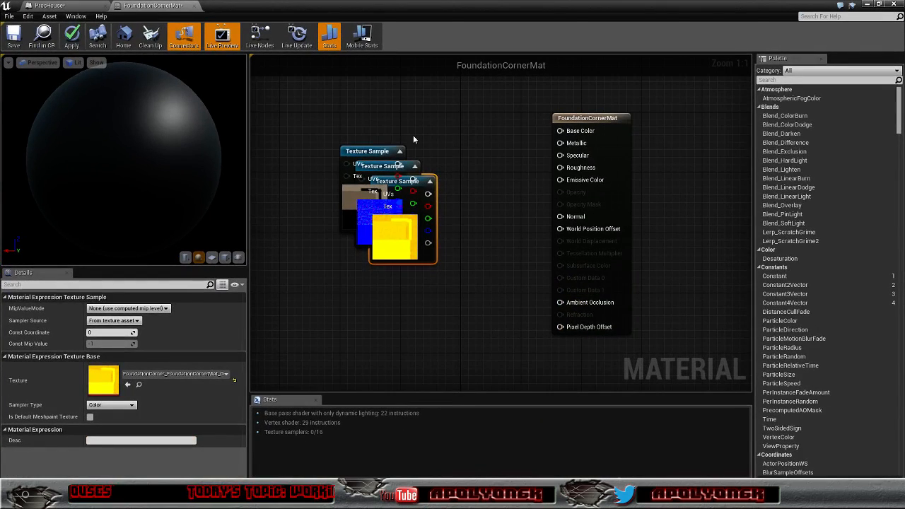
Spread out the texture samples and connect the base colour to Base Color and the packed texture's red channel to Ambient Occlusion
left_click_drag(369, 146, 560, 131)
left_click_drag(416, 182, 414, 292)
left_click_drag(384, 250, 384, 251)
left_click_drag(408, 178, 388, 378)
left_click_drag(401, 256, 562, 301)
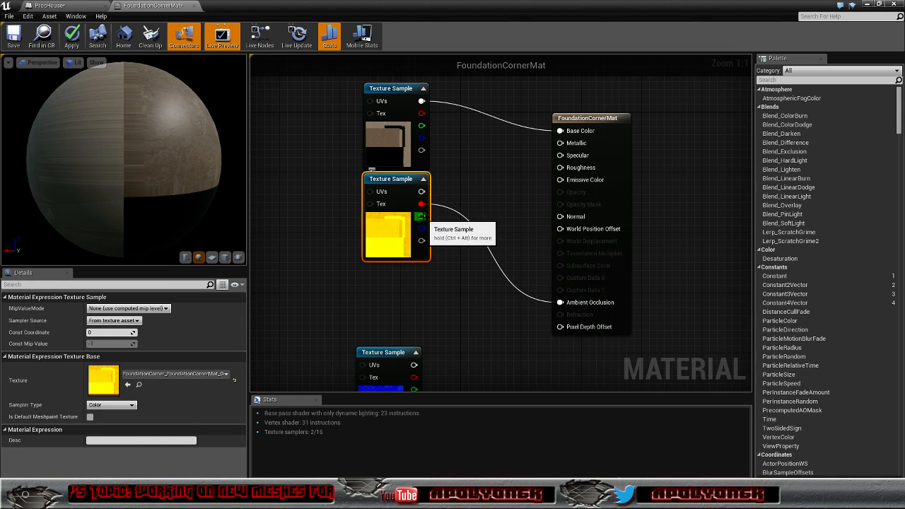
Connect the packed texture's green channel to Roughness and blue channel to Metallic, and the normal map to Normal
left_click_drag(421, 216, 562, 147)
left_click_drag(421, 228, 561, 167)
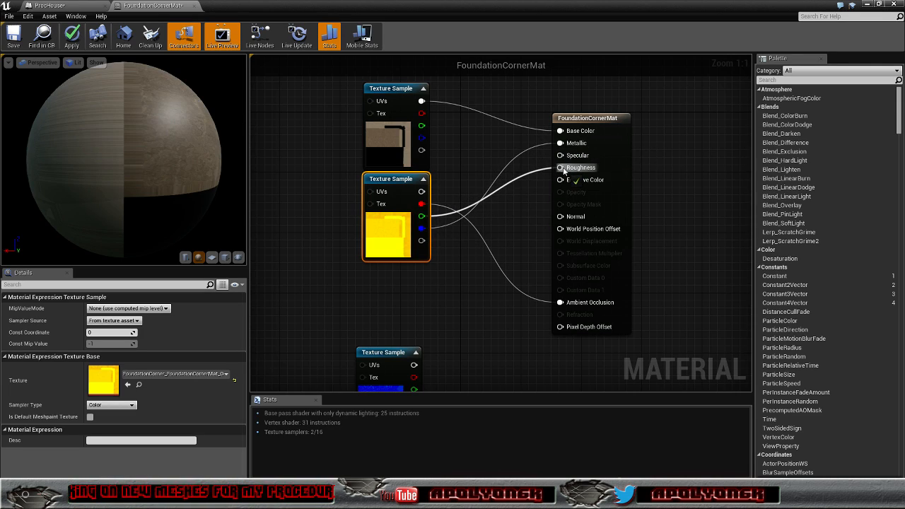
left_click_drag(393, 350, 561, 216)
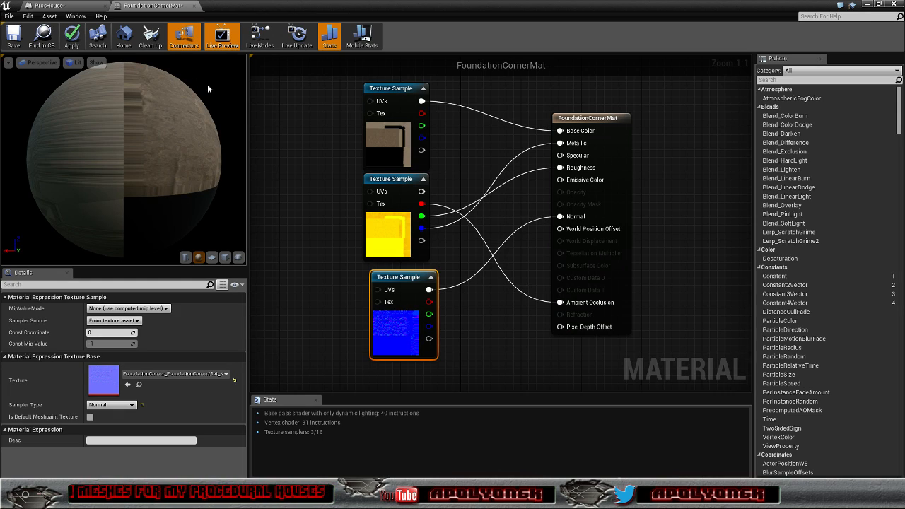
Apply the changes to FoundationCornerMat, close its editor and return to the level
left_click(70, 39)
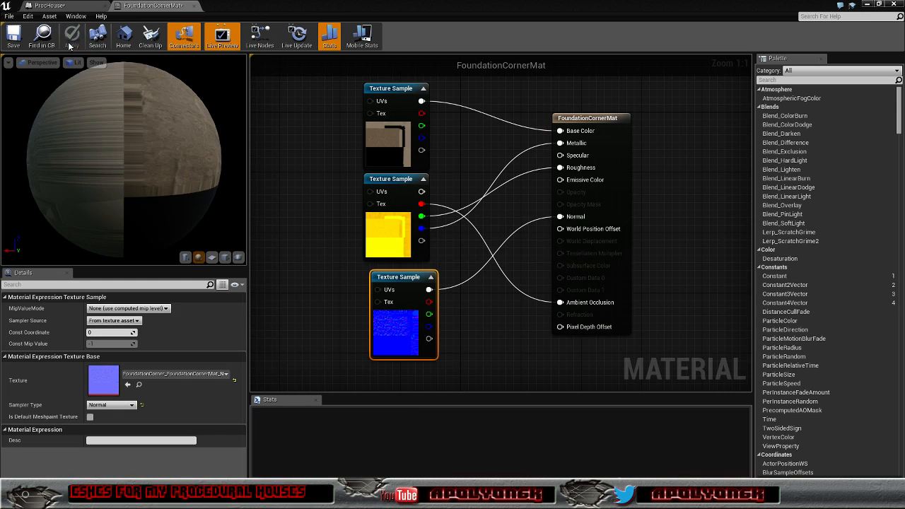
left_click(195, 6)
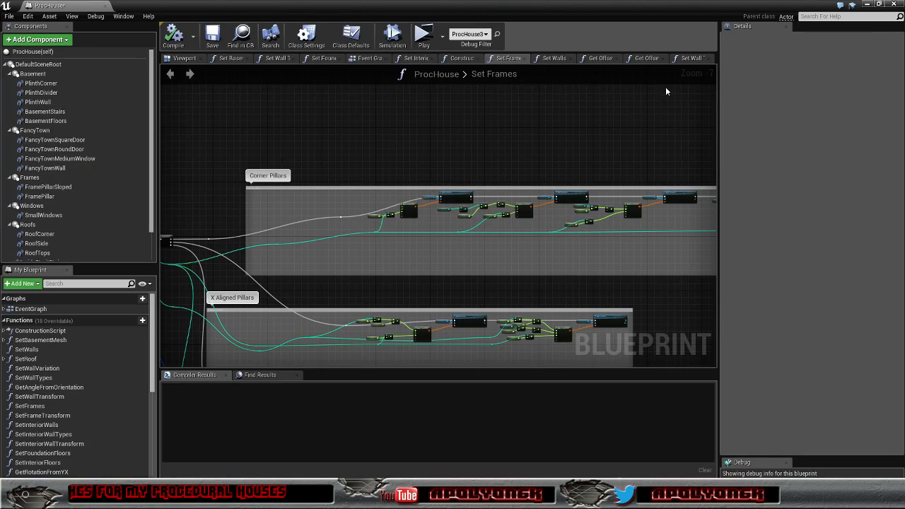
left_click(867, 6)
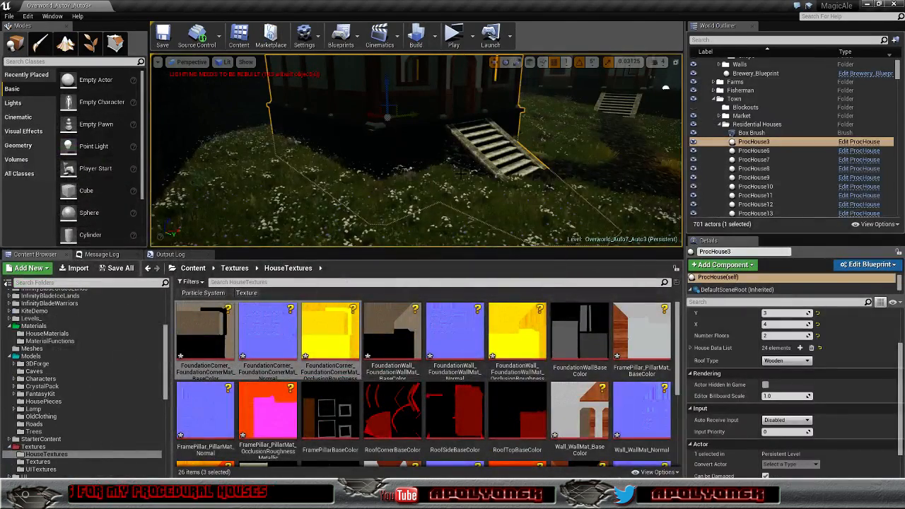
Examine the foundation wall and corner materials on the procedural houses from several sides in the level
key("w")
right_click_drag(490, 203, 654, 219)
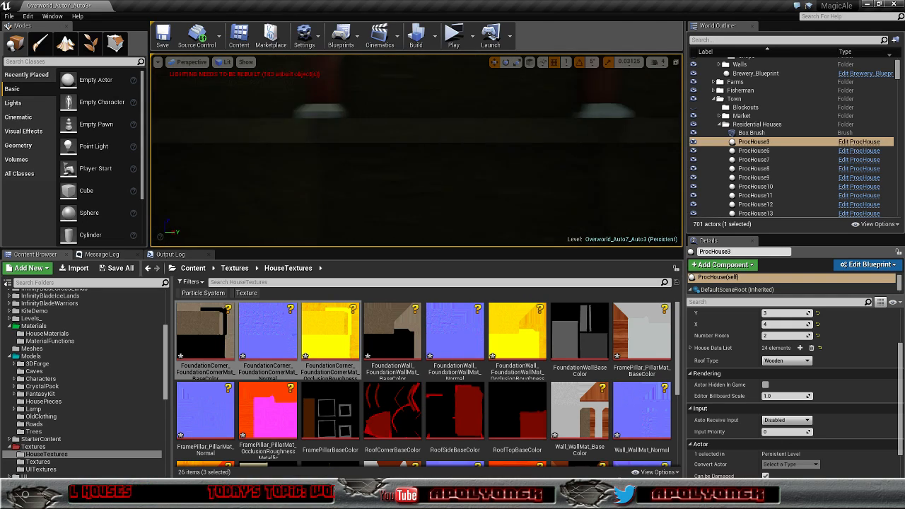
mouse_move(654, 219)
right_mouse_down()
mouse_move(668, 221)
mouse_move(654, 218)
mouse_move(656, 225)
right_mouse_up()
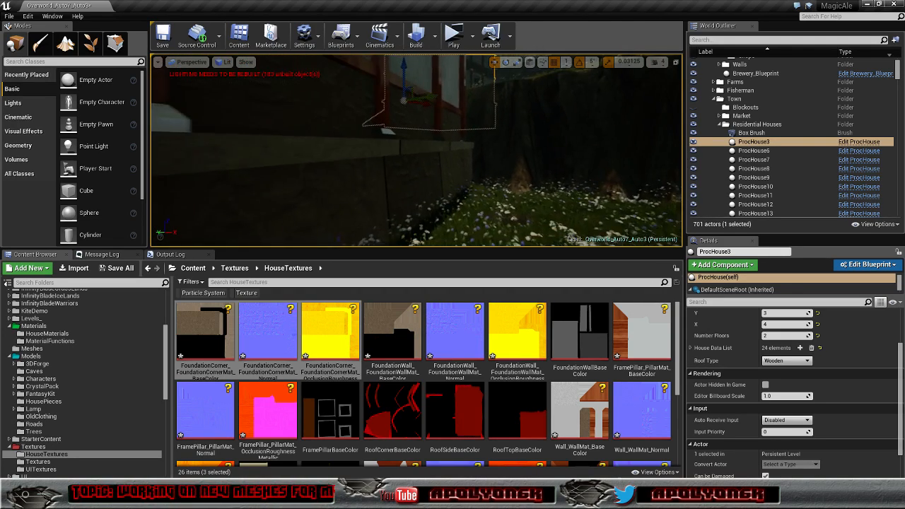
right_click_drag(656, 225, 656, 225)
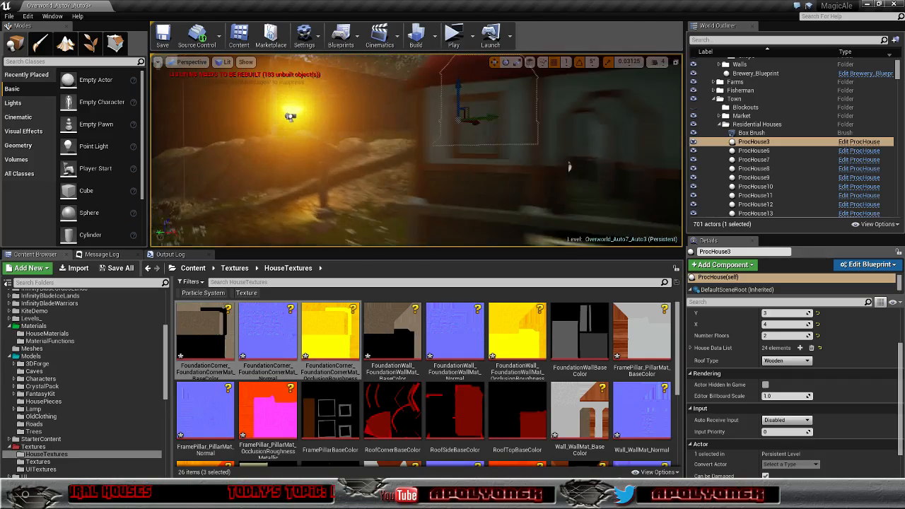
right_click_drag(415, 150, 418, 176)
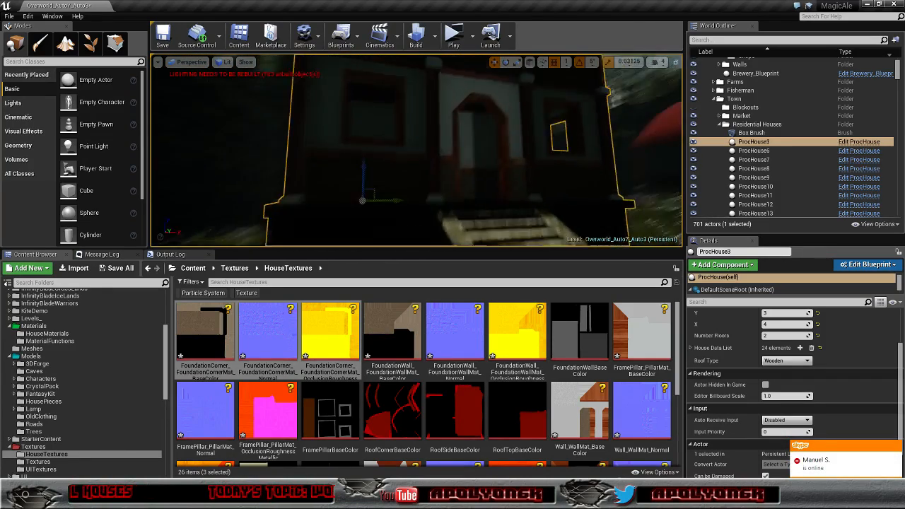
right_click_drag(415, 149, 414, 184)
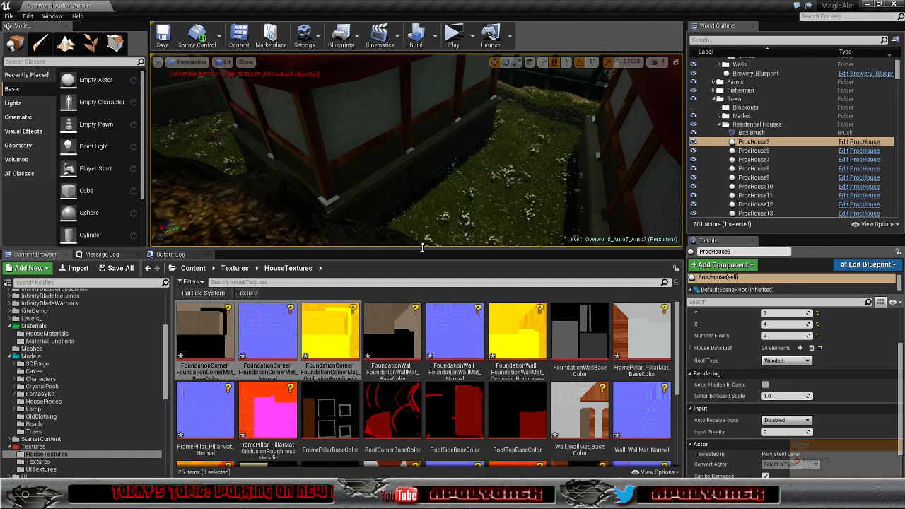